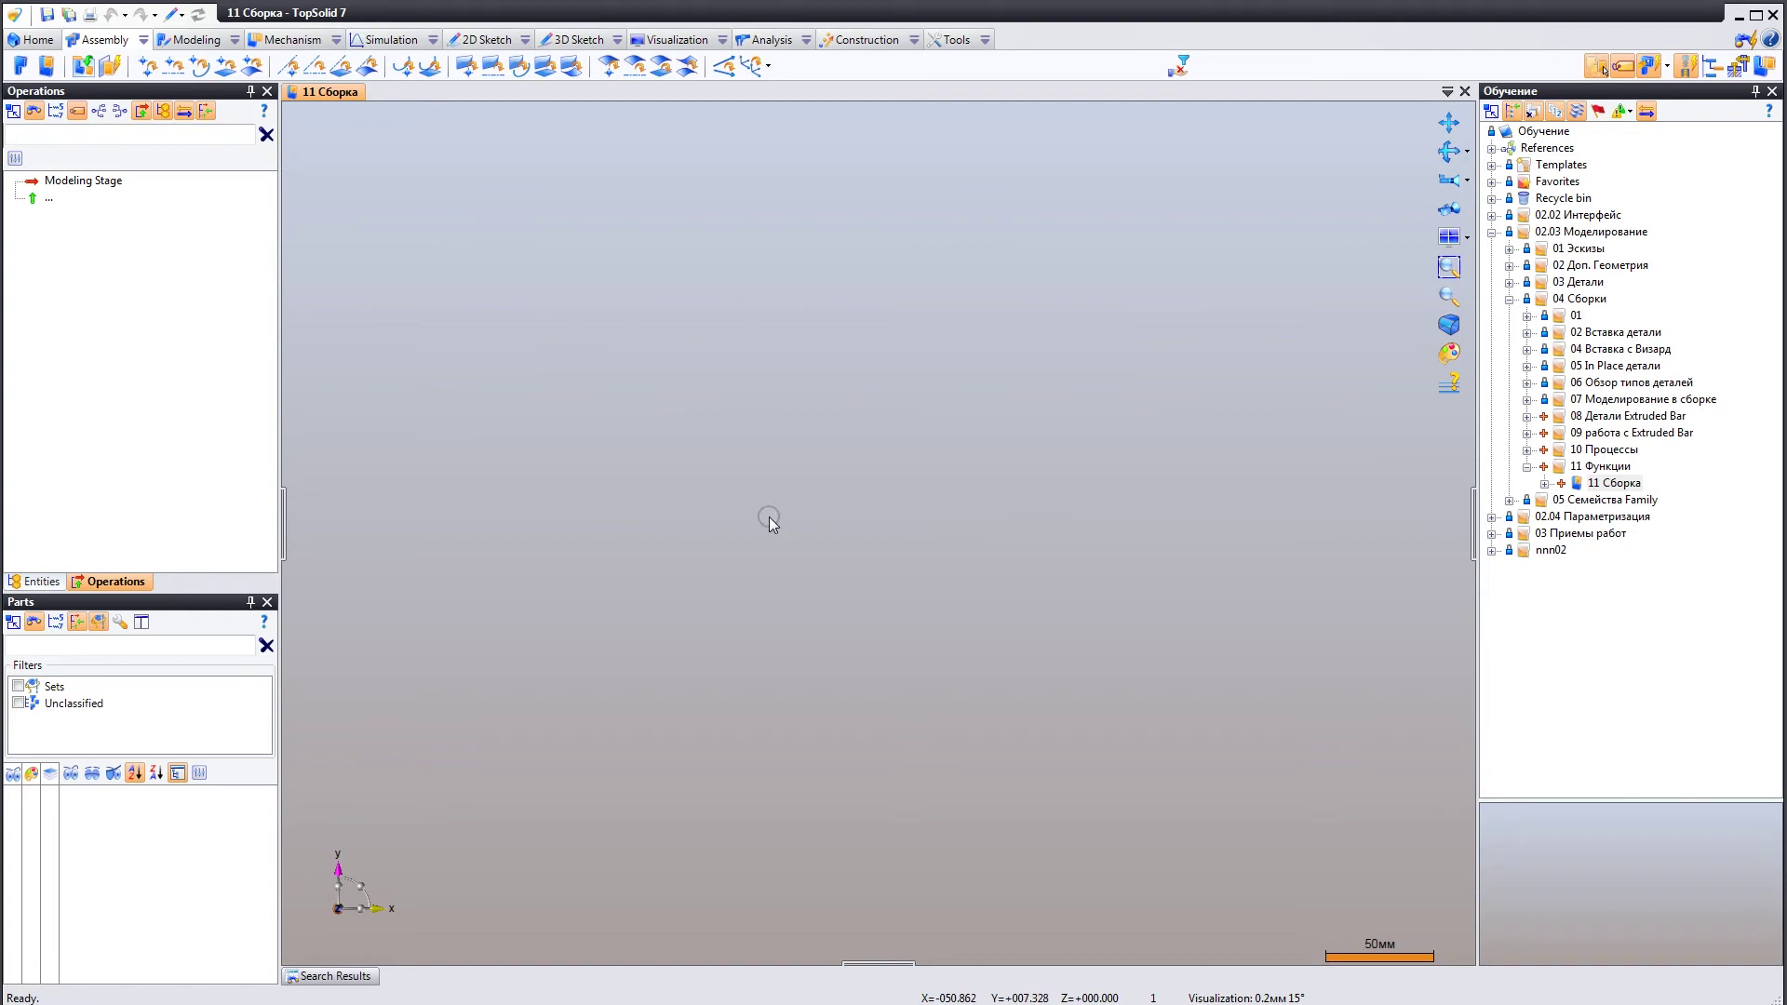
Switch the empty 11 Сборка assembly's panel from Operations to its Entities list.
left_click(42, 582)
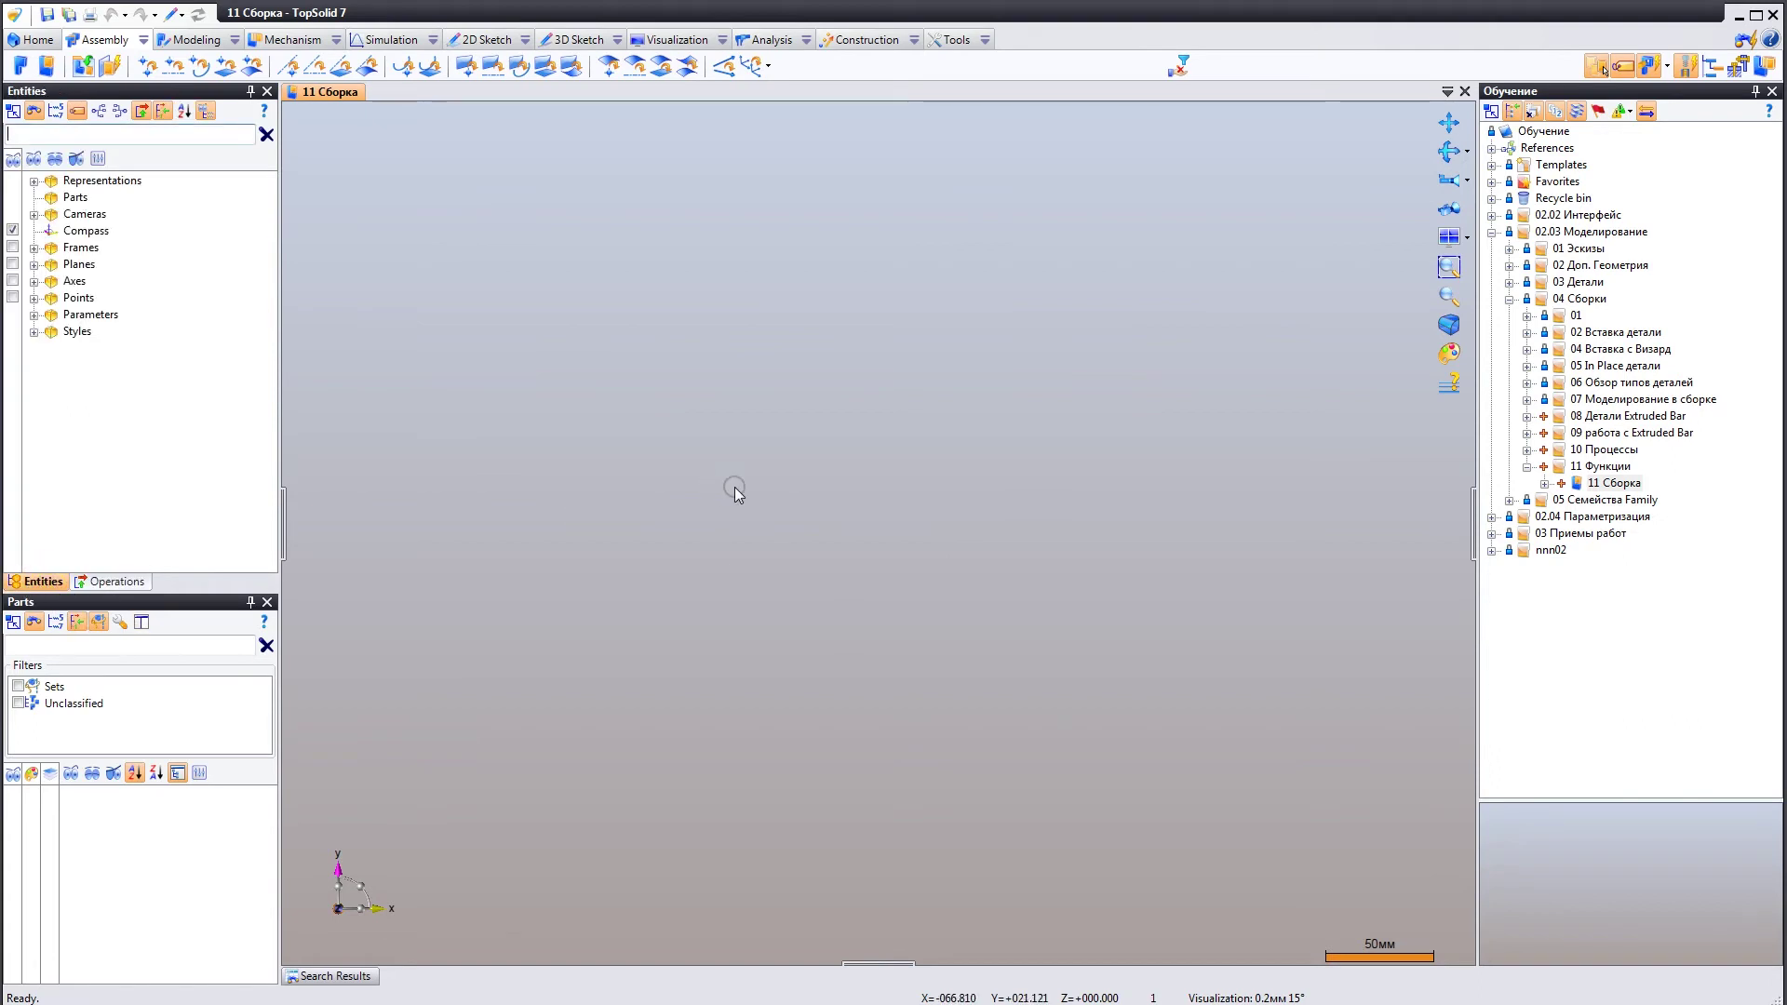
Create a new blank-template part named Д1 in the 11 Функции folder.
right_click(1597, 467)
left_click(1597, 467)
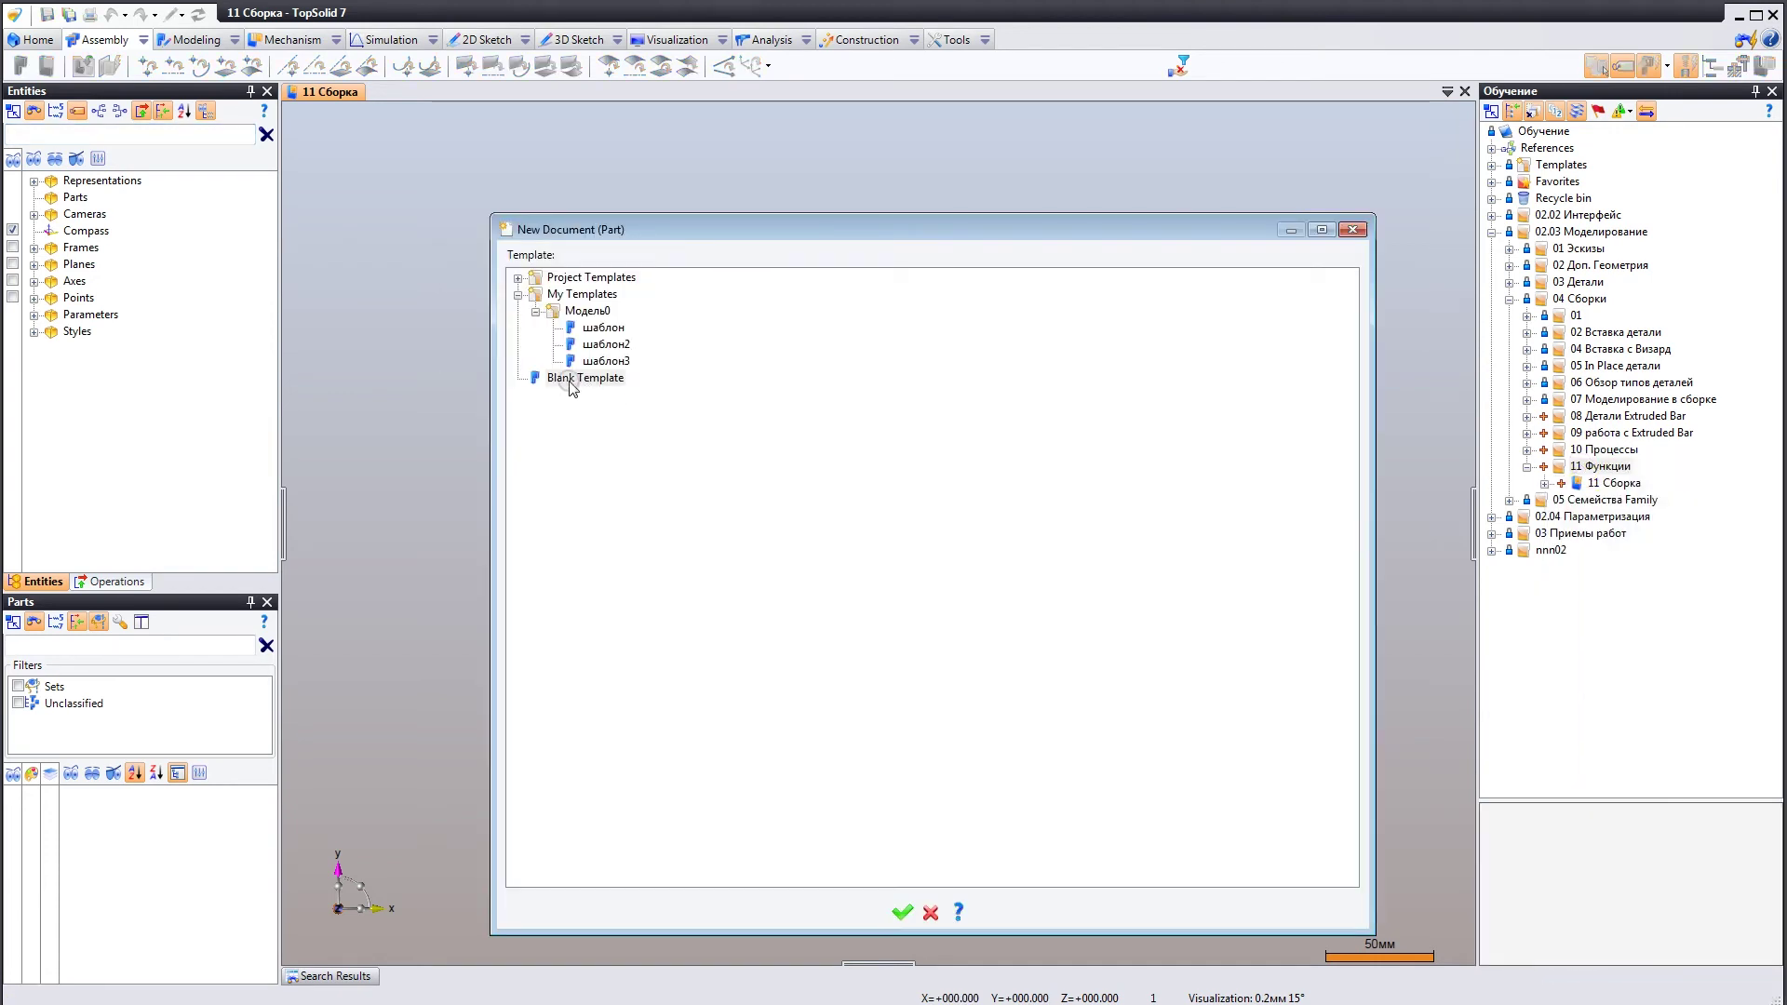
double_click(570, 384)
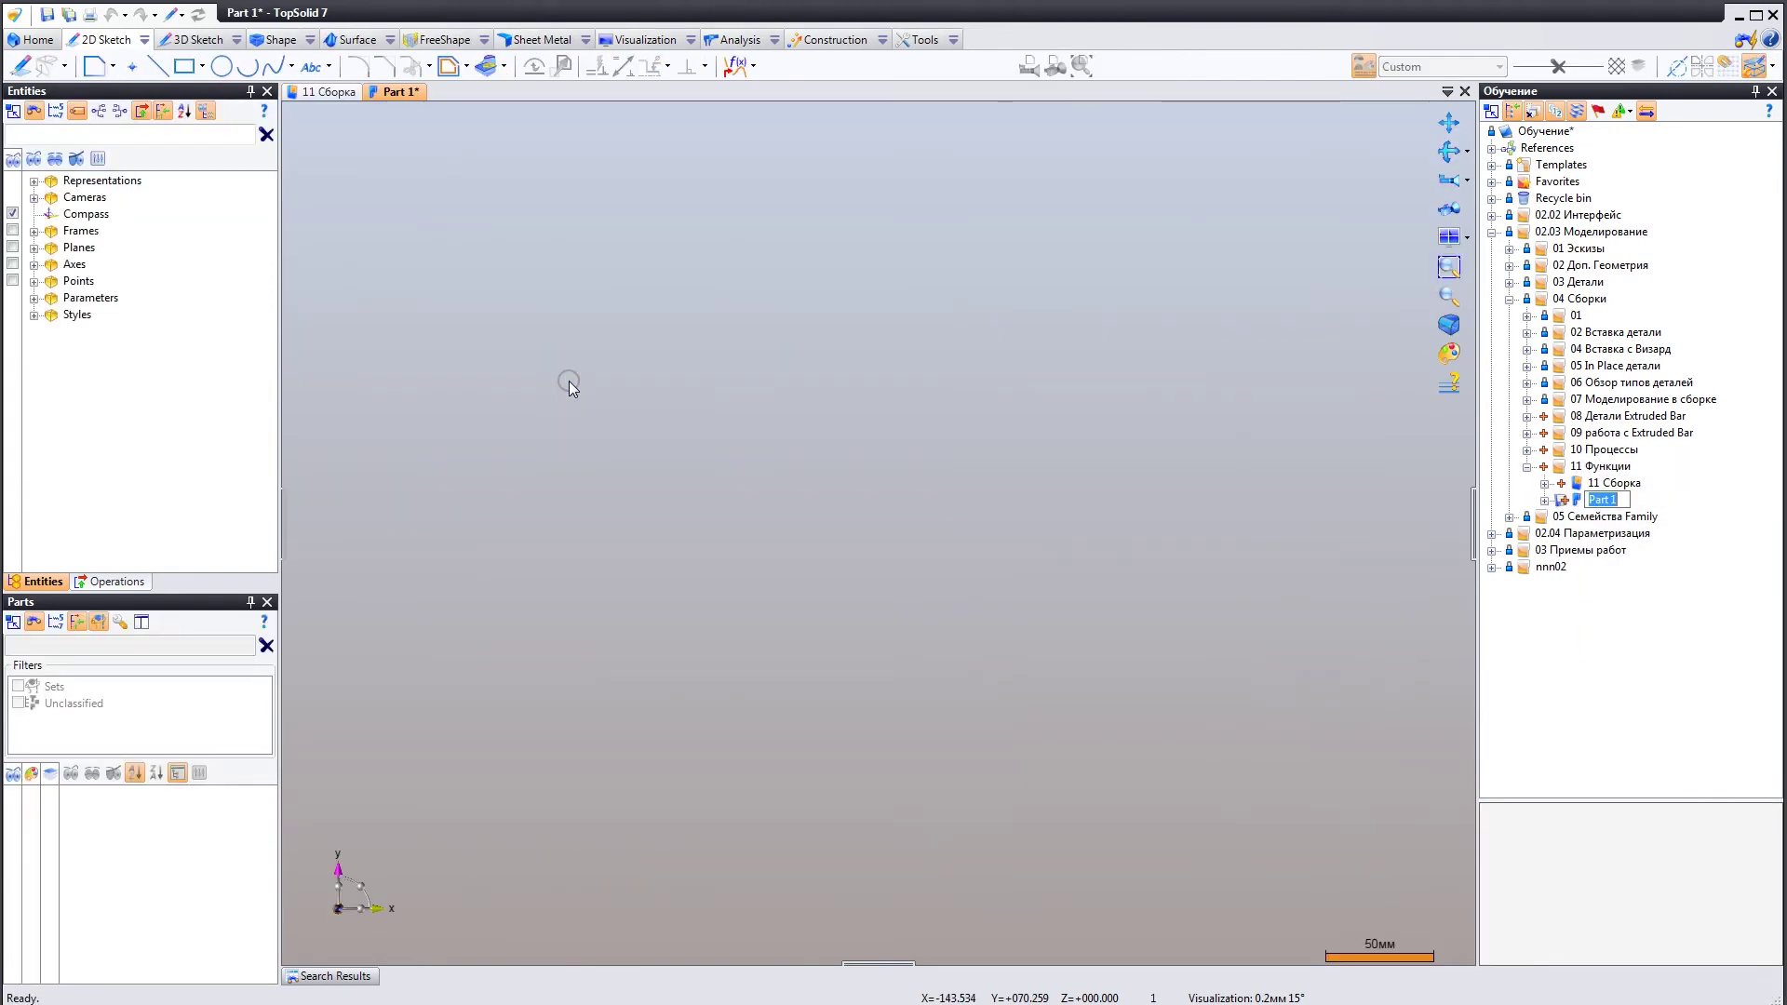
type("Д1")
key("Return")
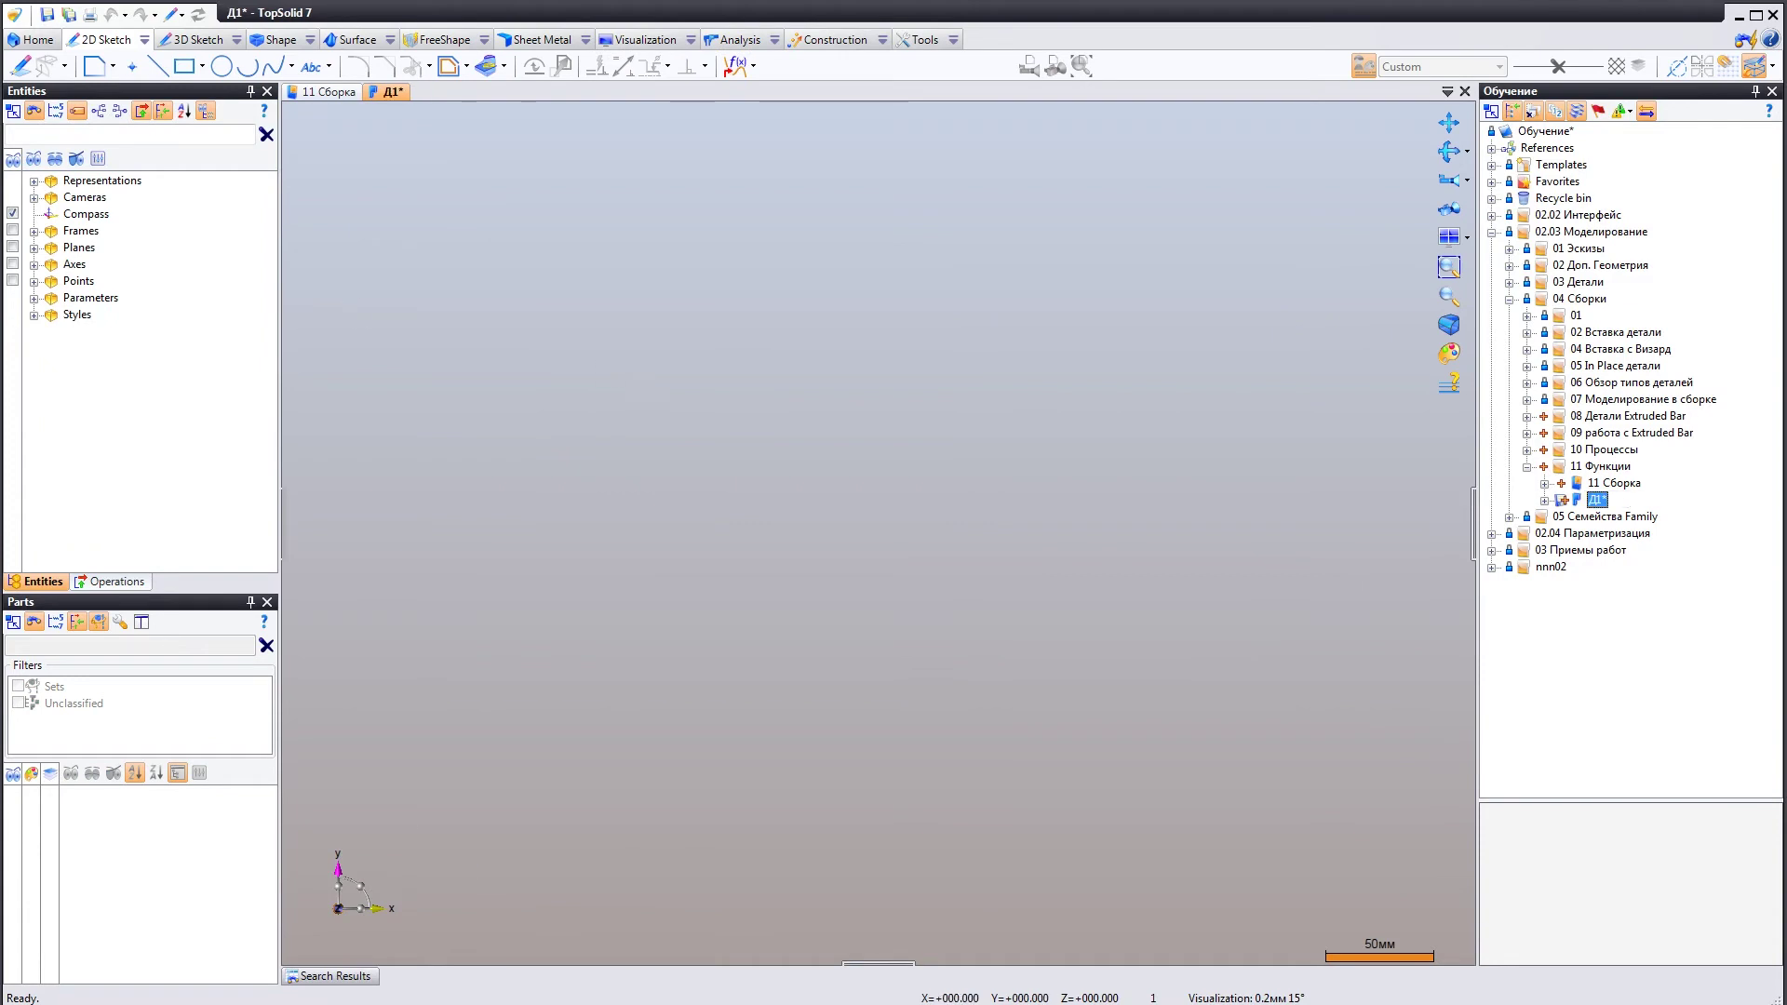
Sketch an axis-parallel rectangle of about 71 × 44 around the origin in Д1.
left_click(183, 65)
left_click(800, 480)
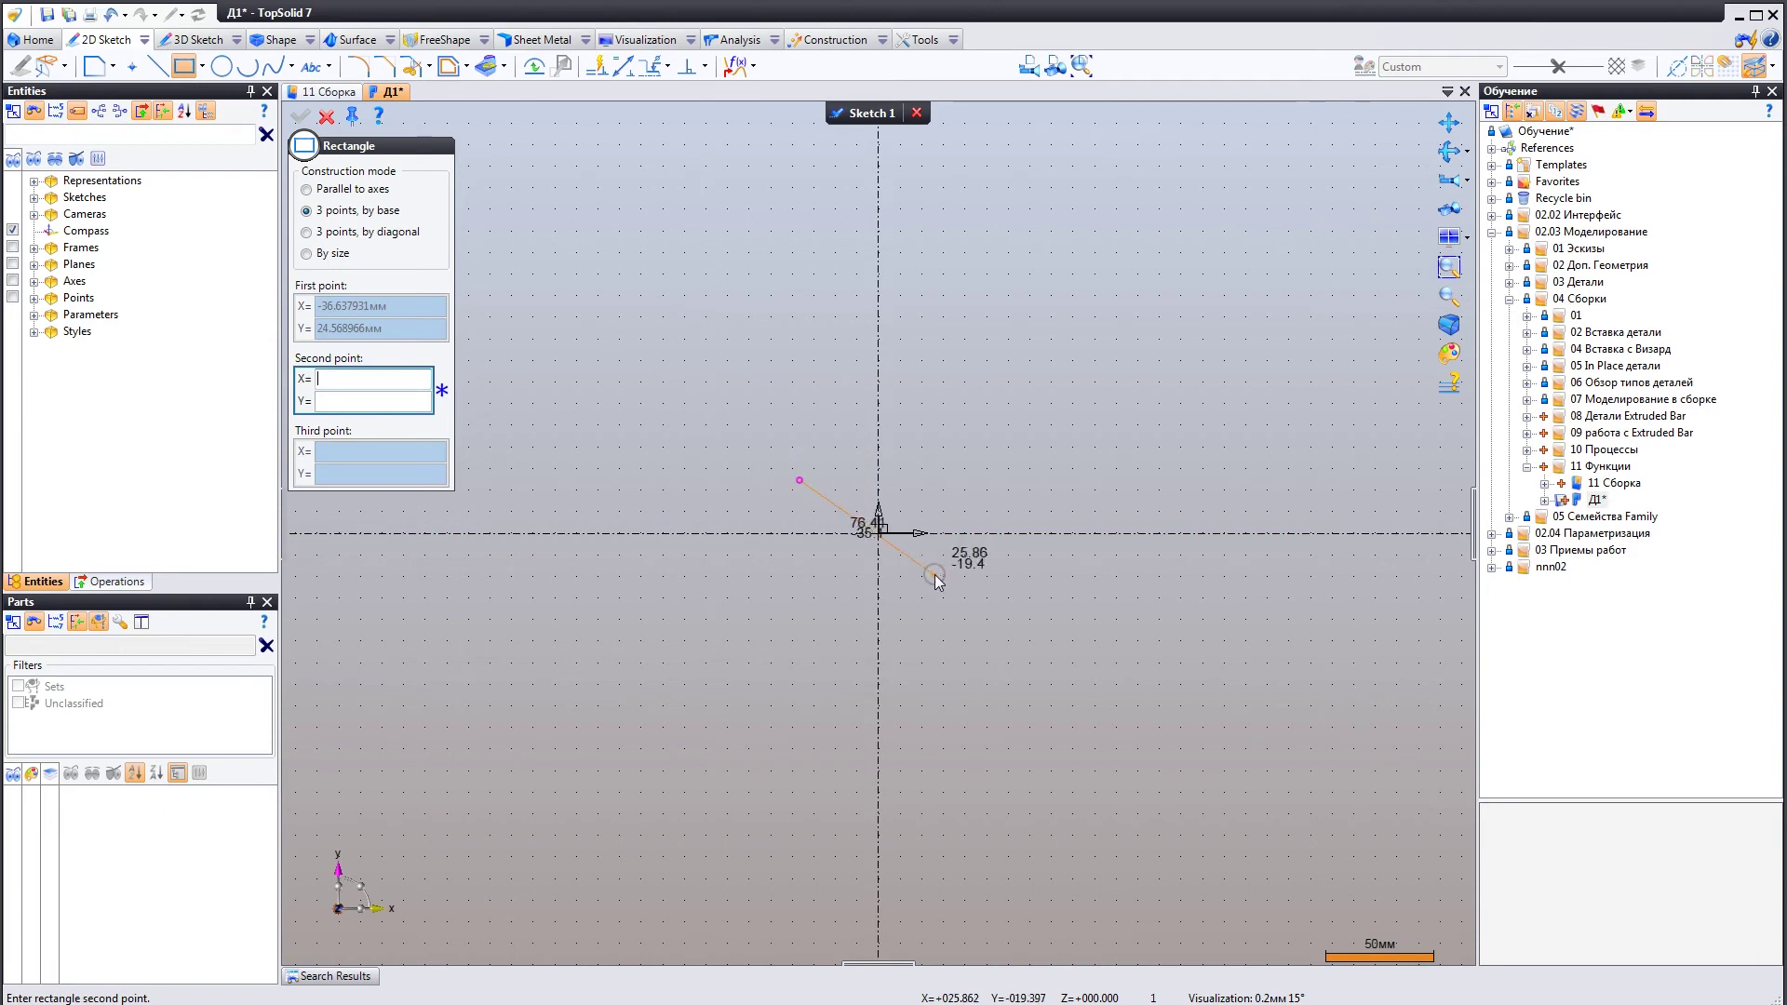
left_click(308, 189)
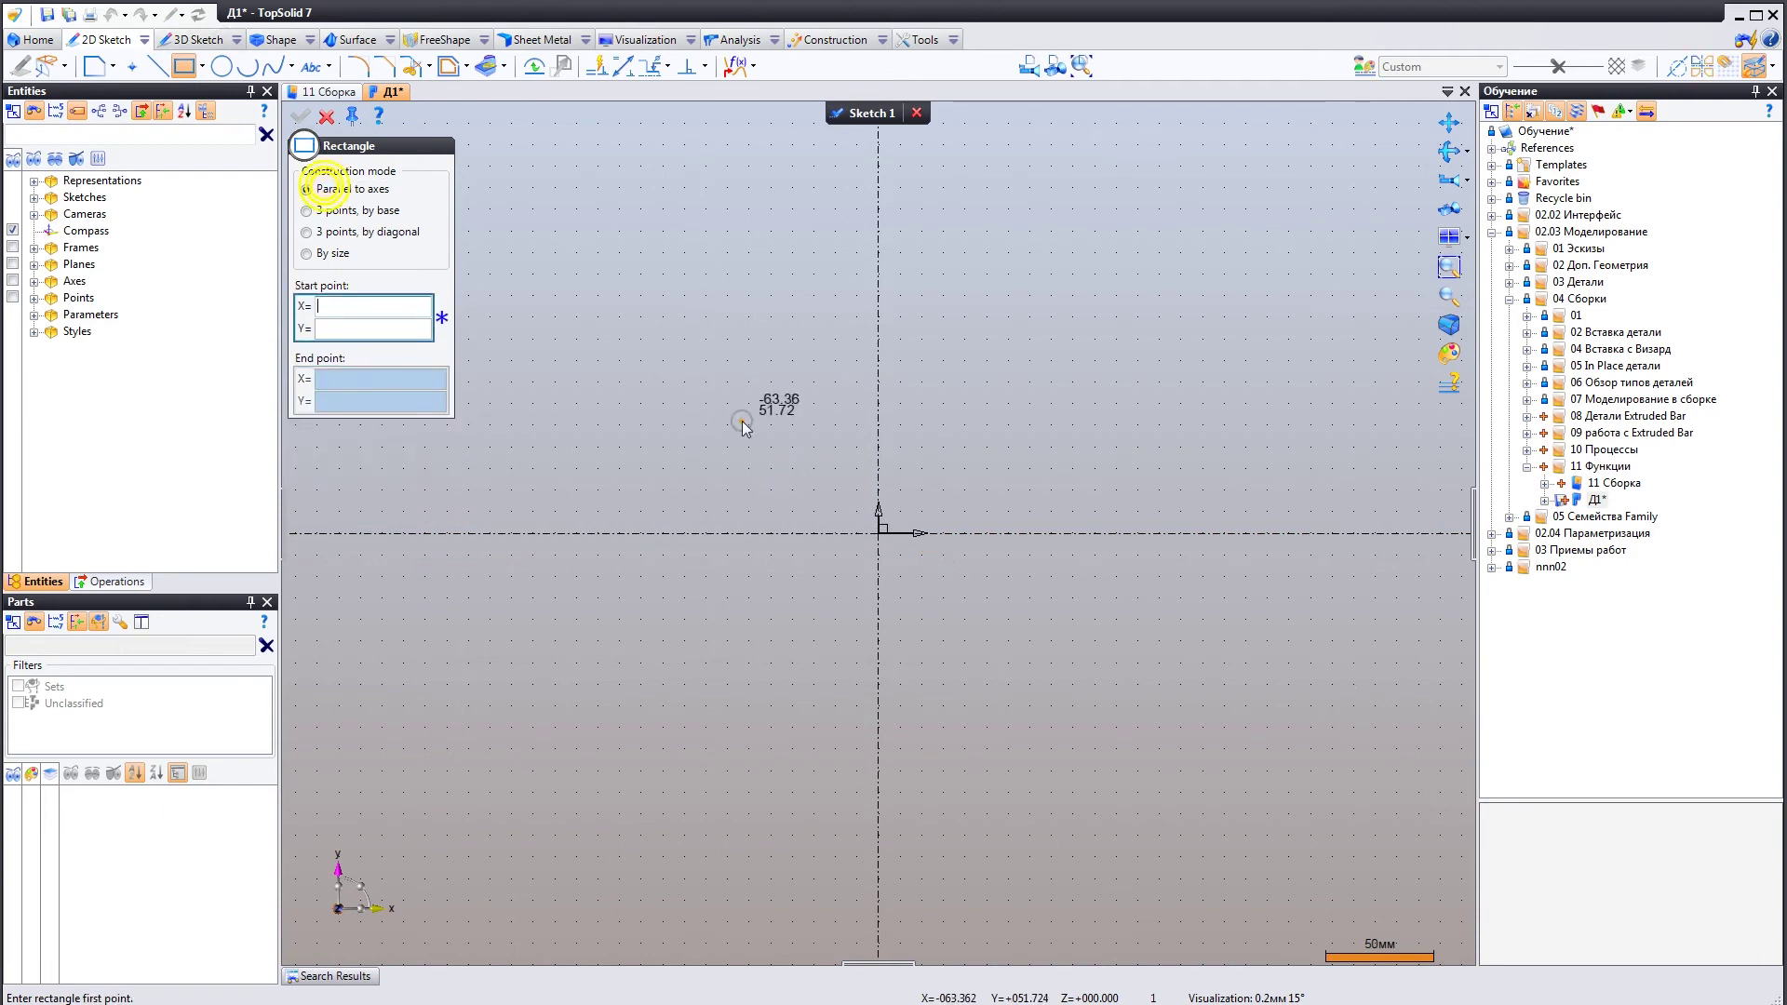
left_click(942, 487)
left_click(790, 582)
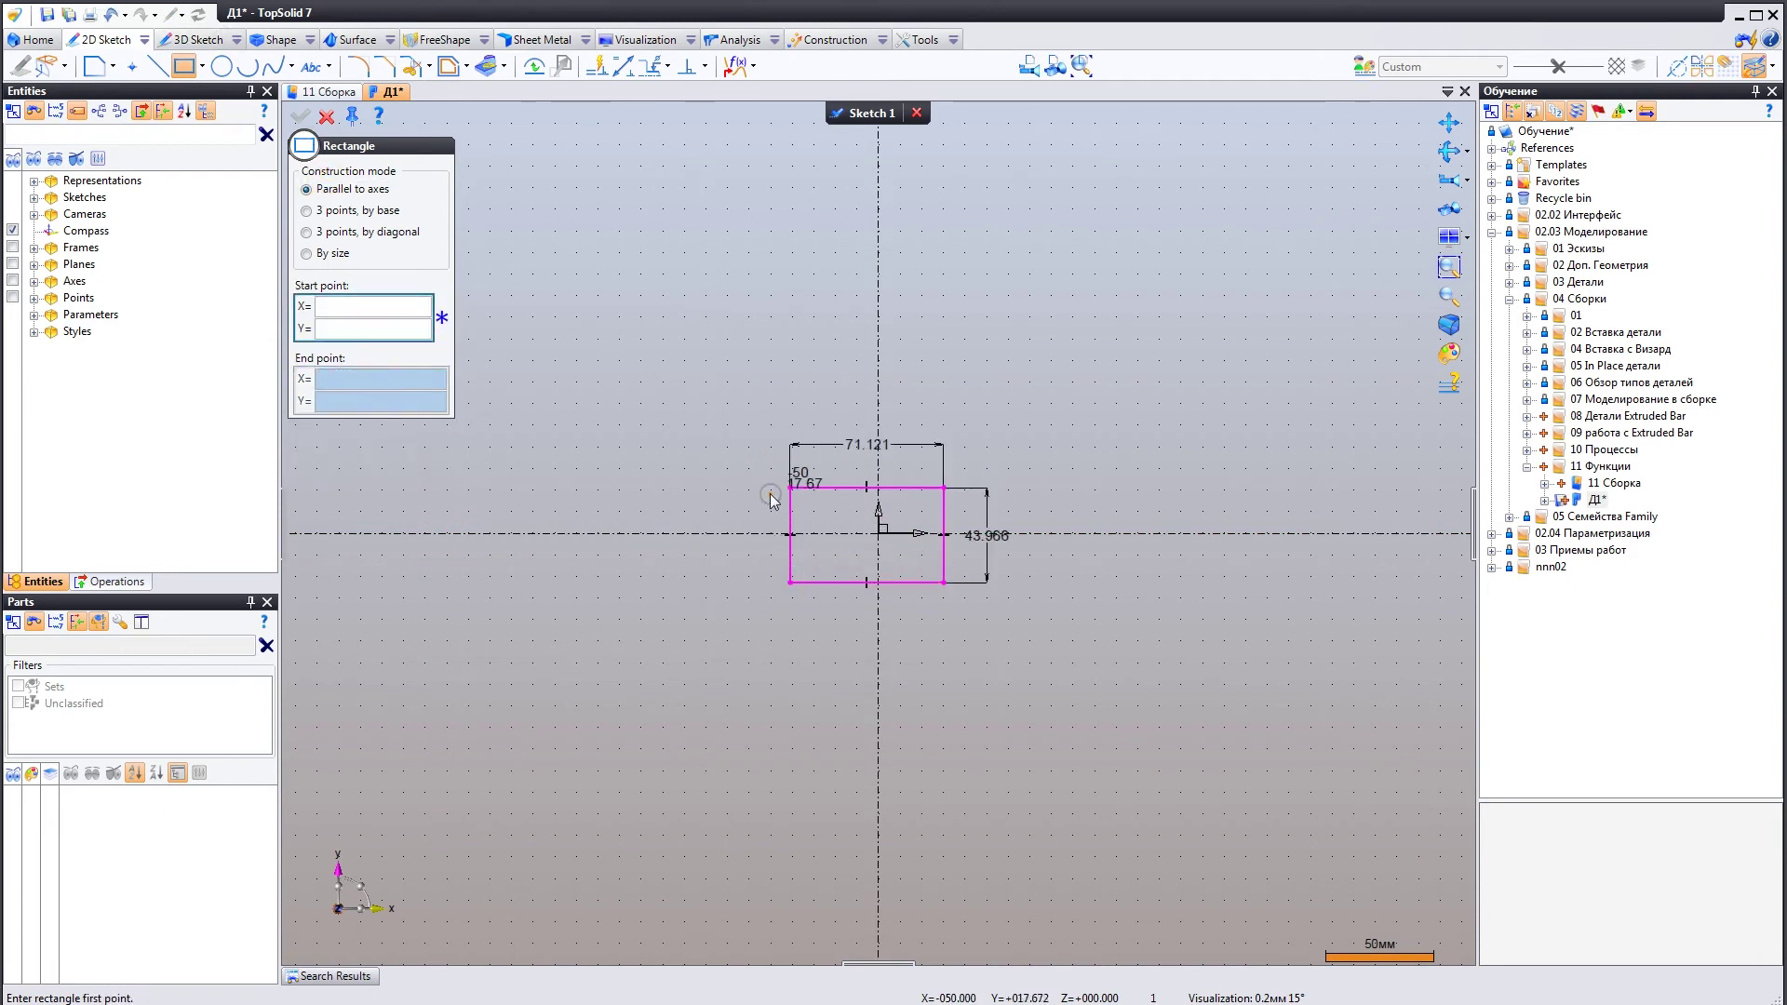
Extrude Д1's rectangle sketch 242 mm into a solid bar and save the part.
right_click(759, 488)
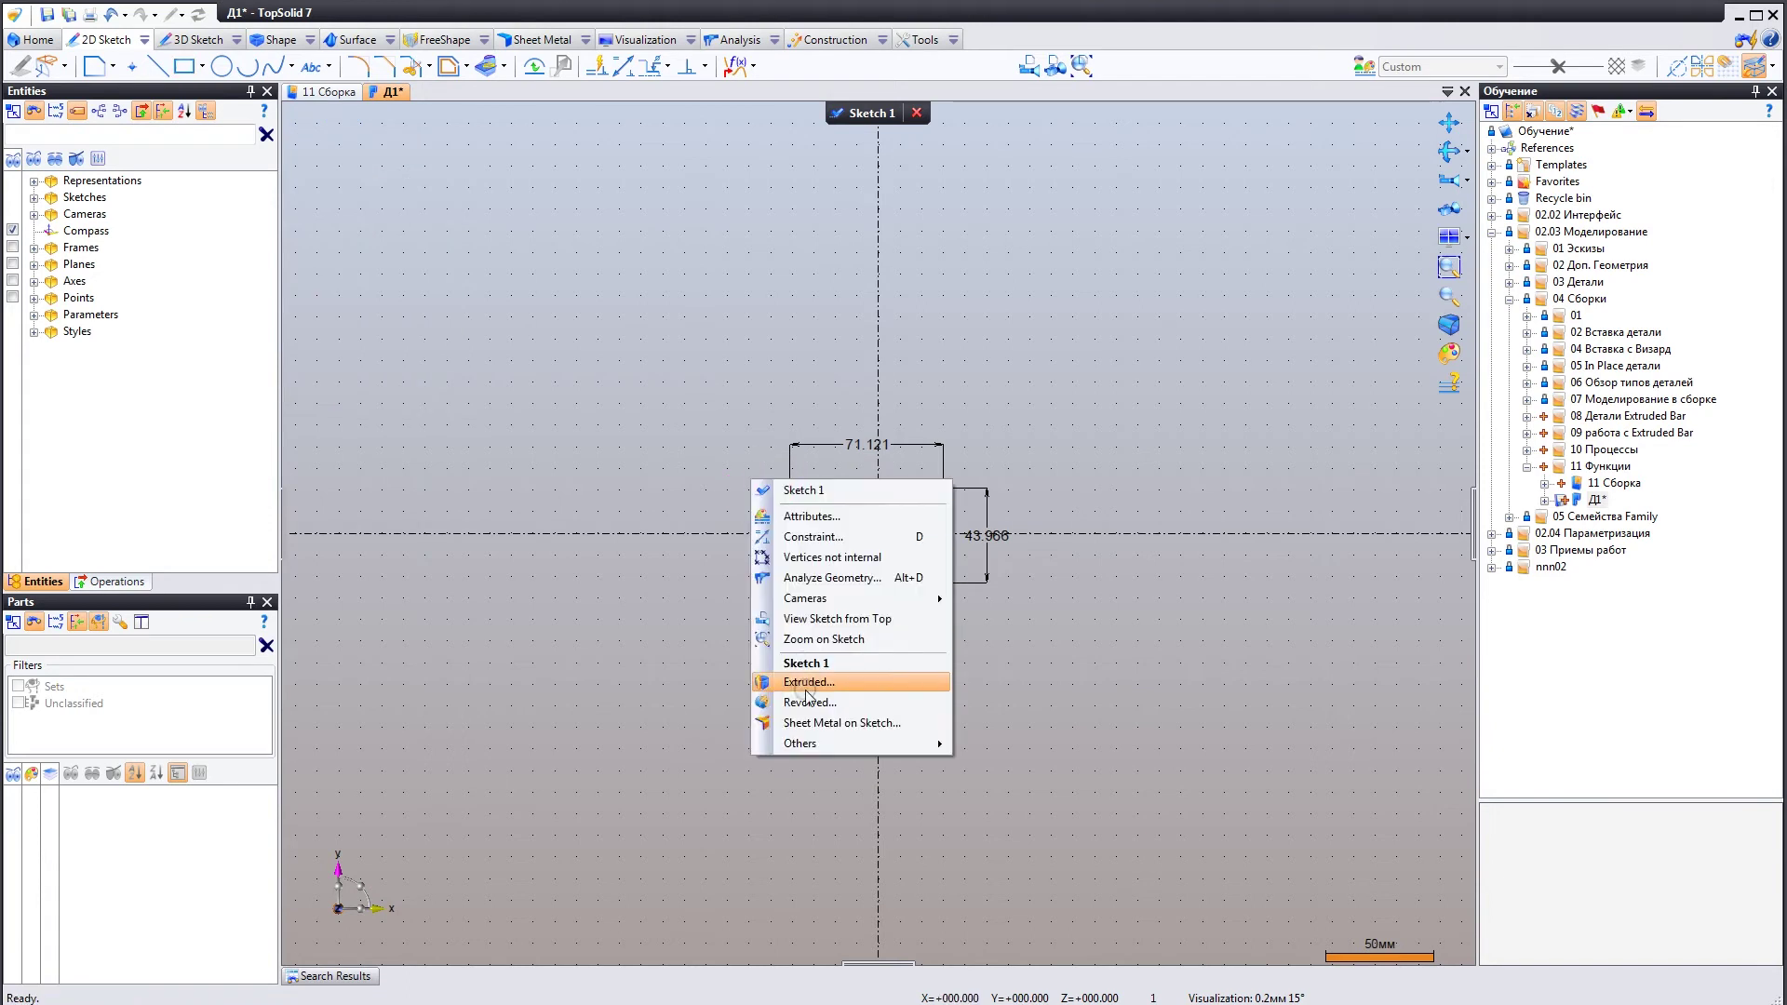
left_click(806, 684)
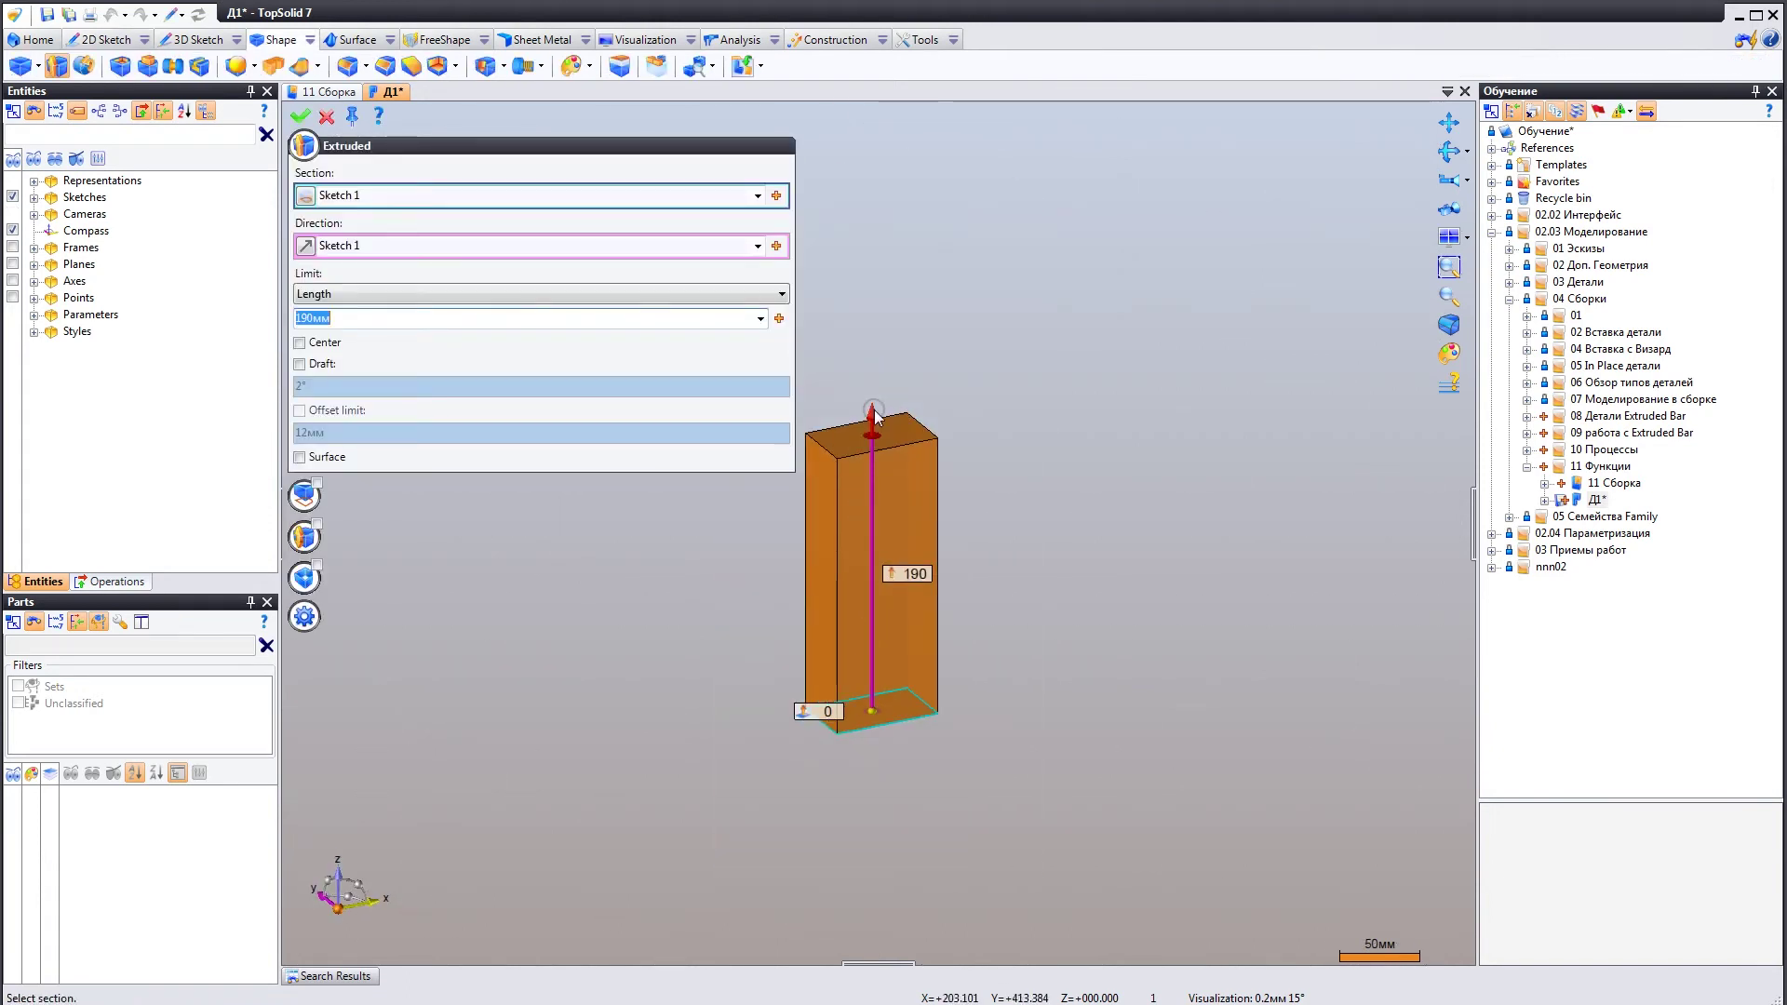
type("242")
key("Return")
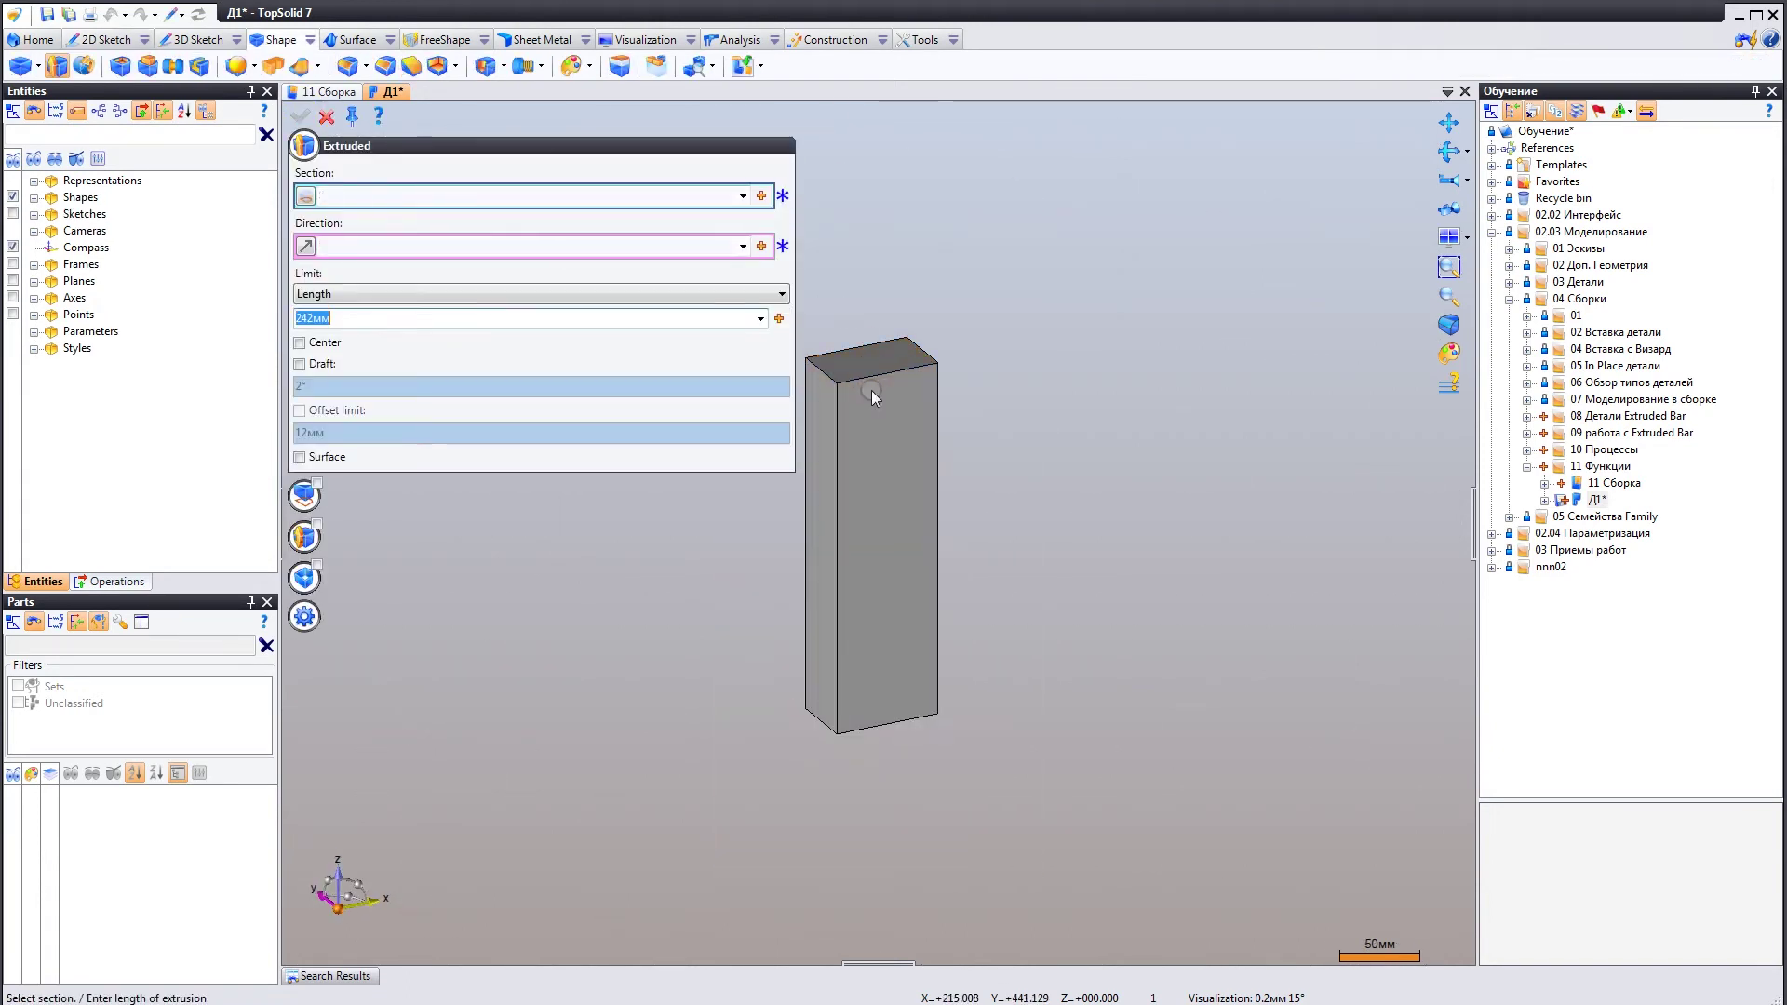
middle_click_drag(871, 389, 1000, 430)
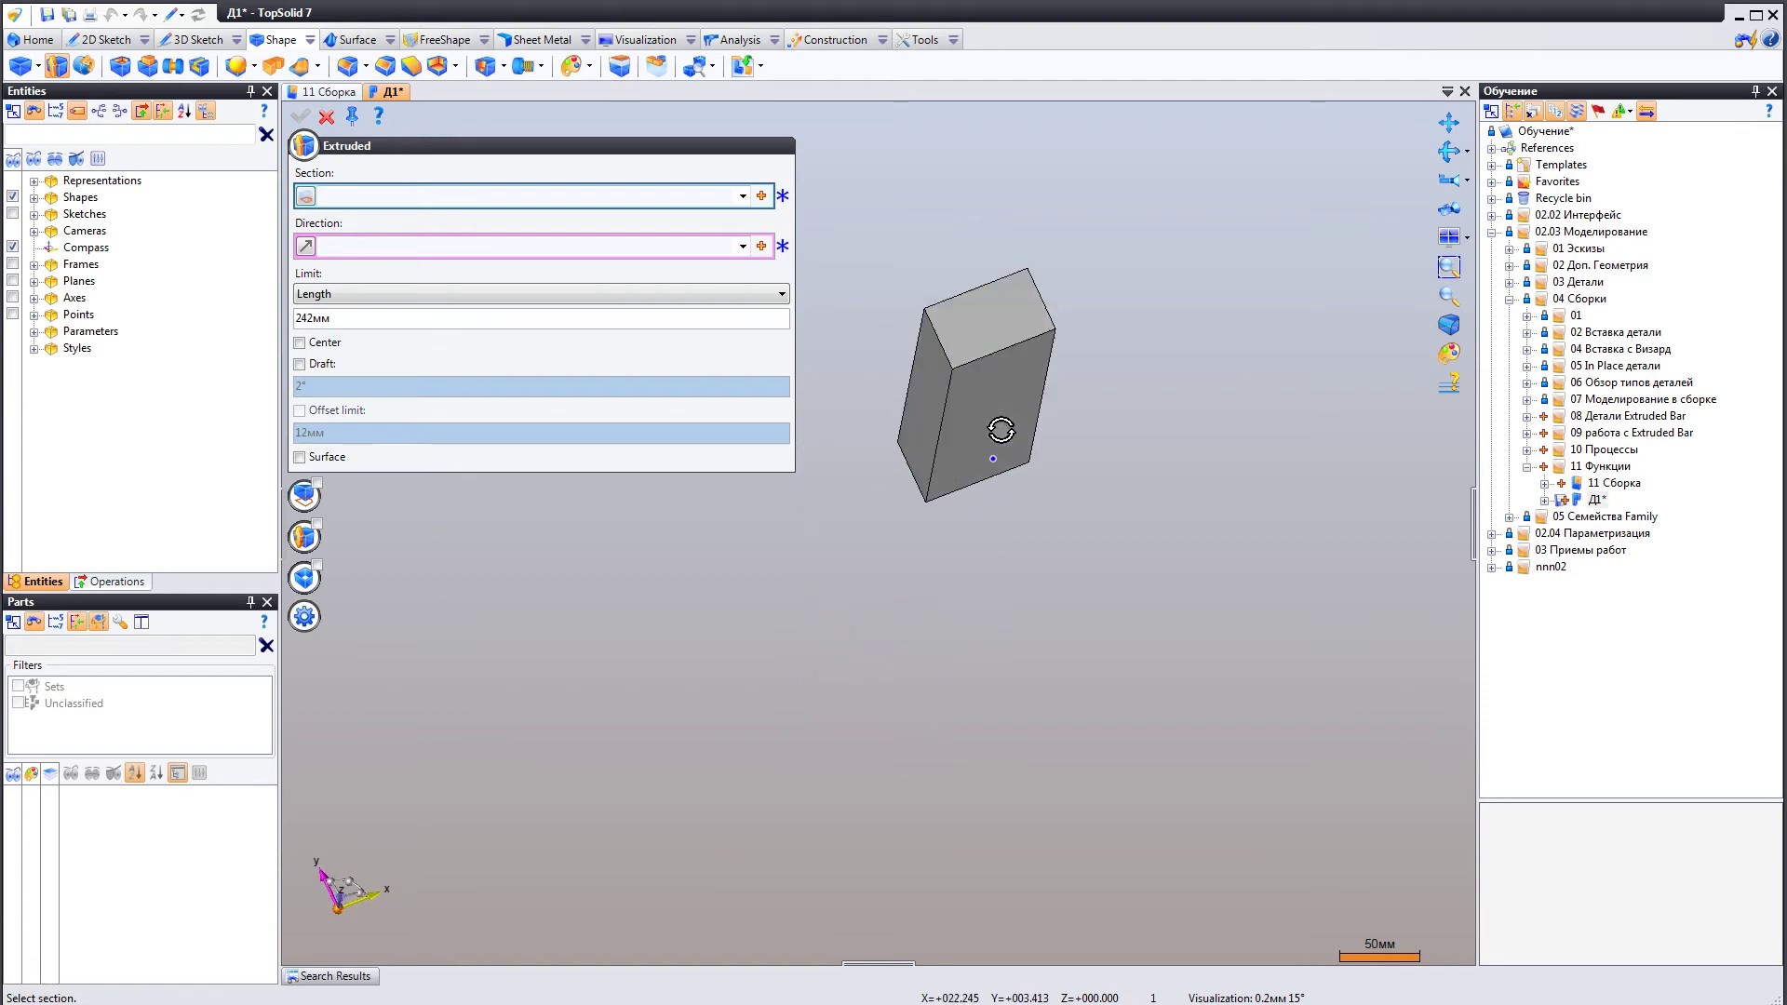
middle_click_drag(1001, 428, 1119, 512)
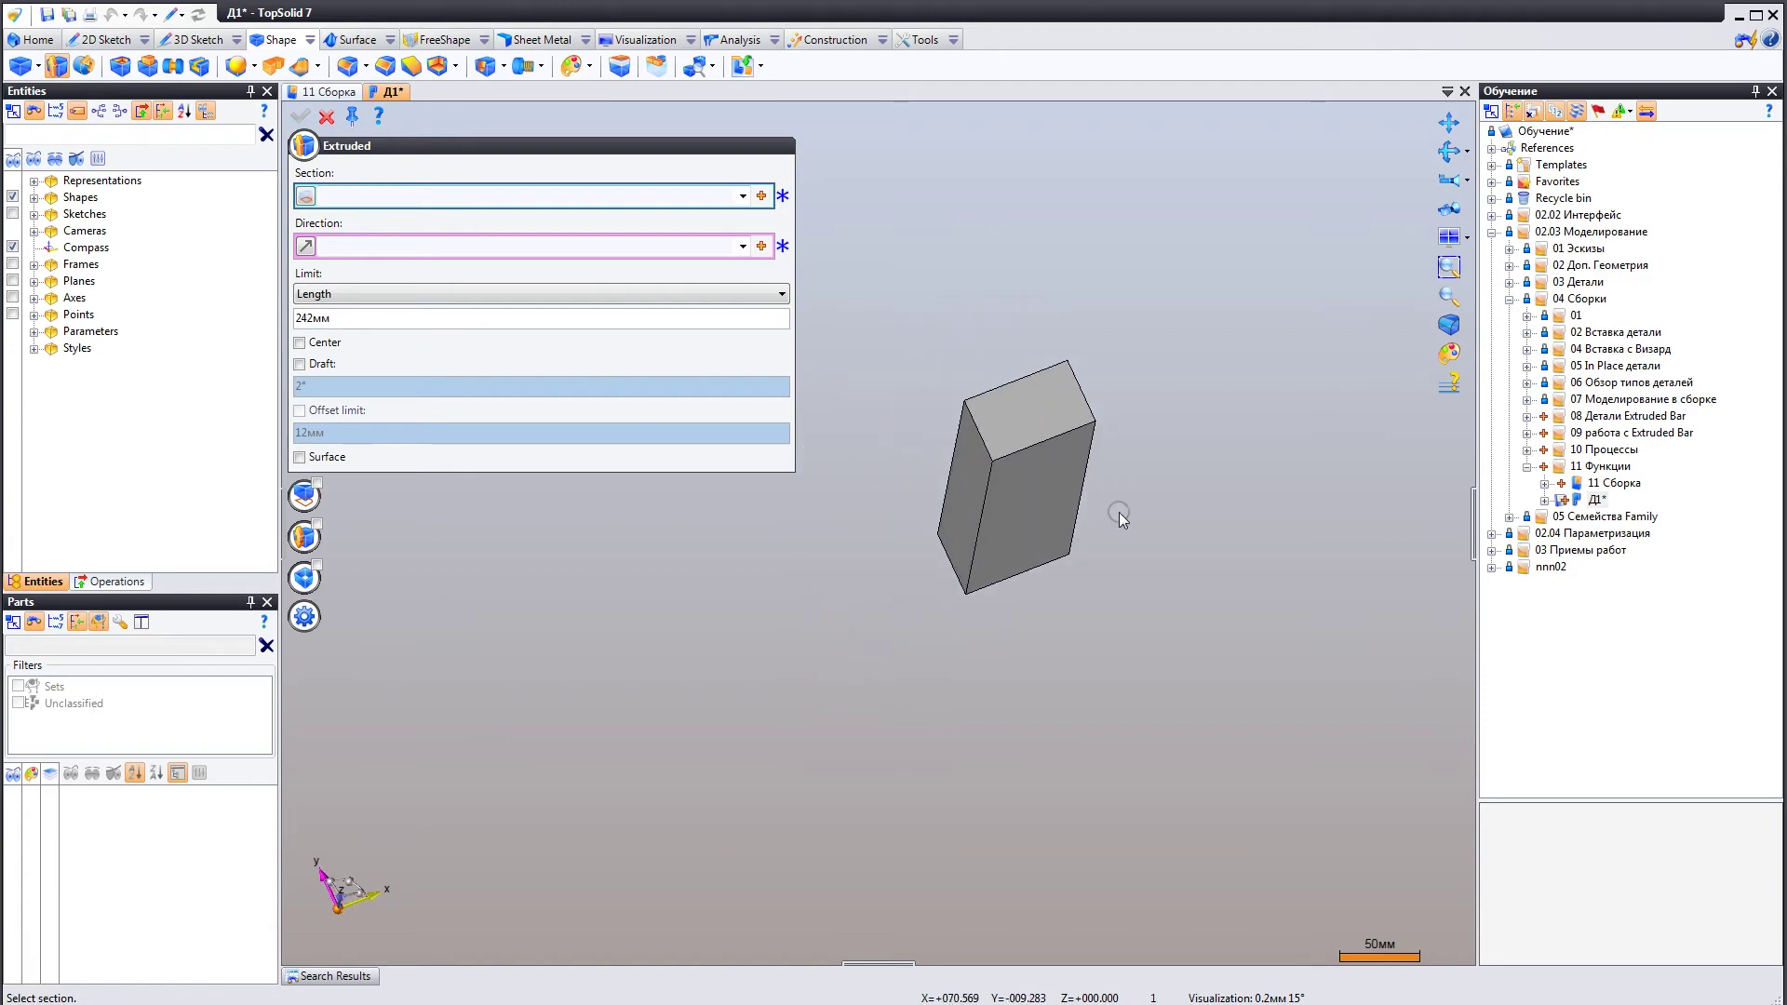
middle_click_drag(1085, 366, 1077, 459)
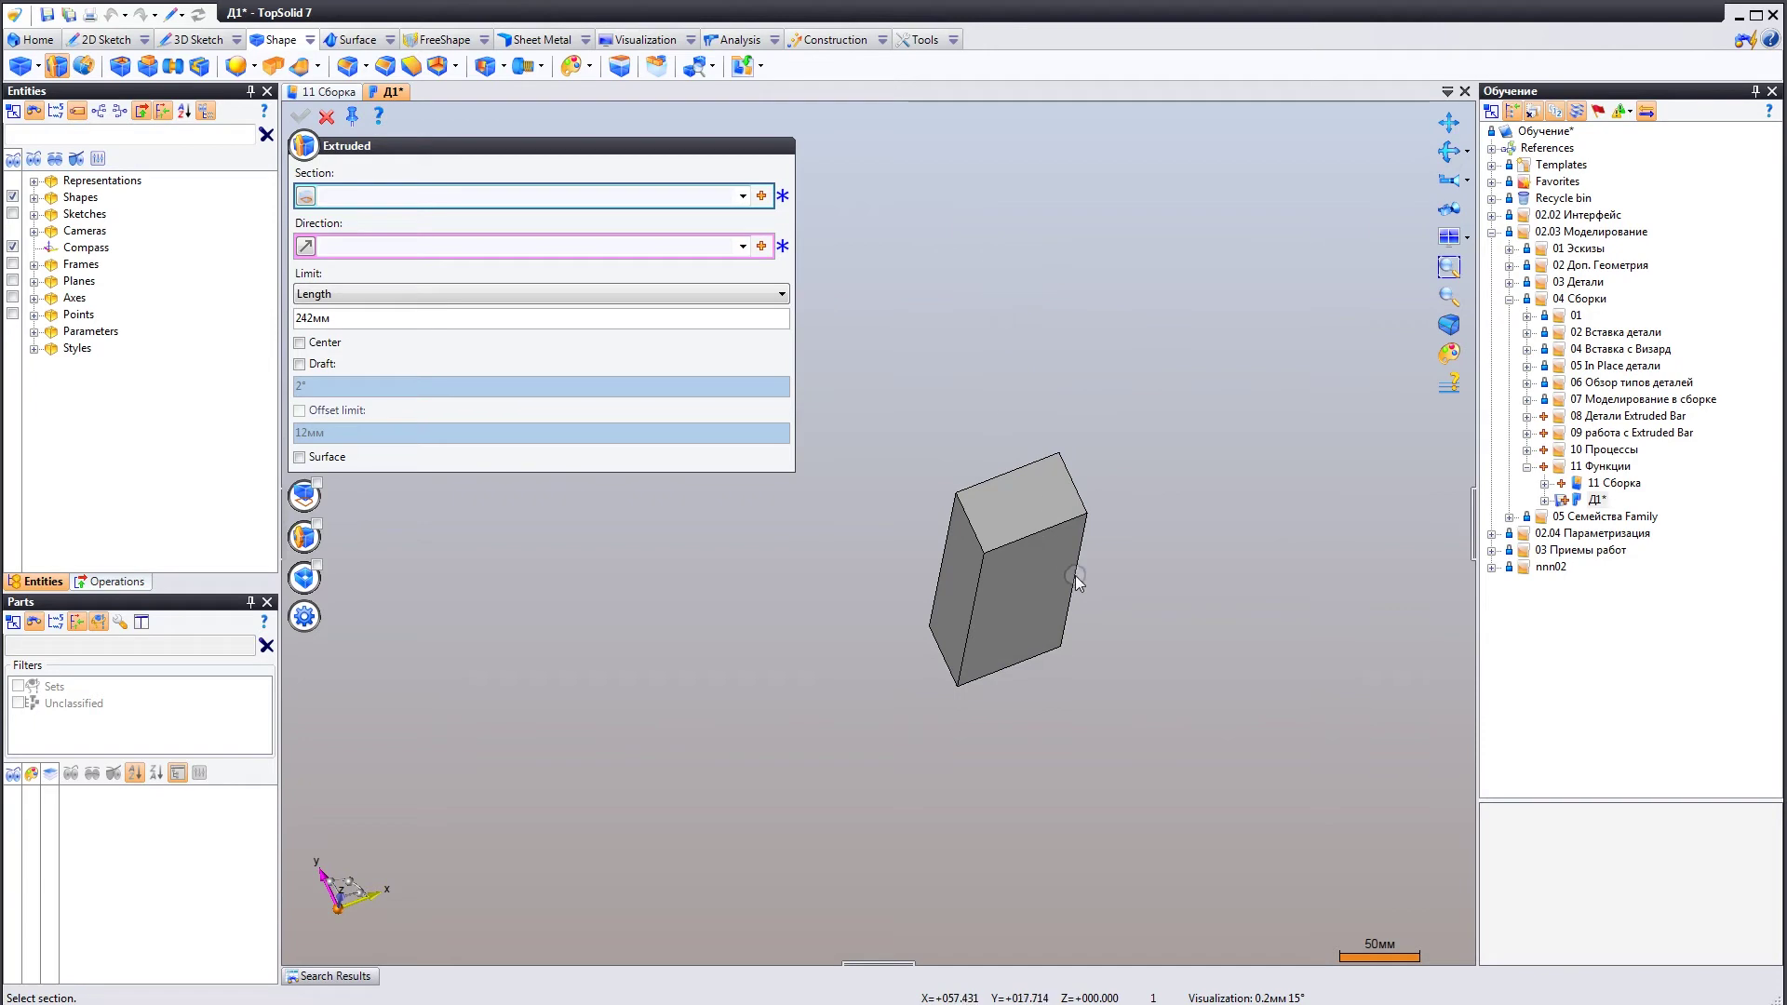
scroll(1084, 575, "up", 2)
left_click(99, 40)
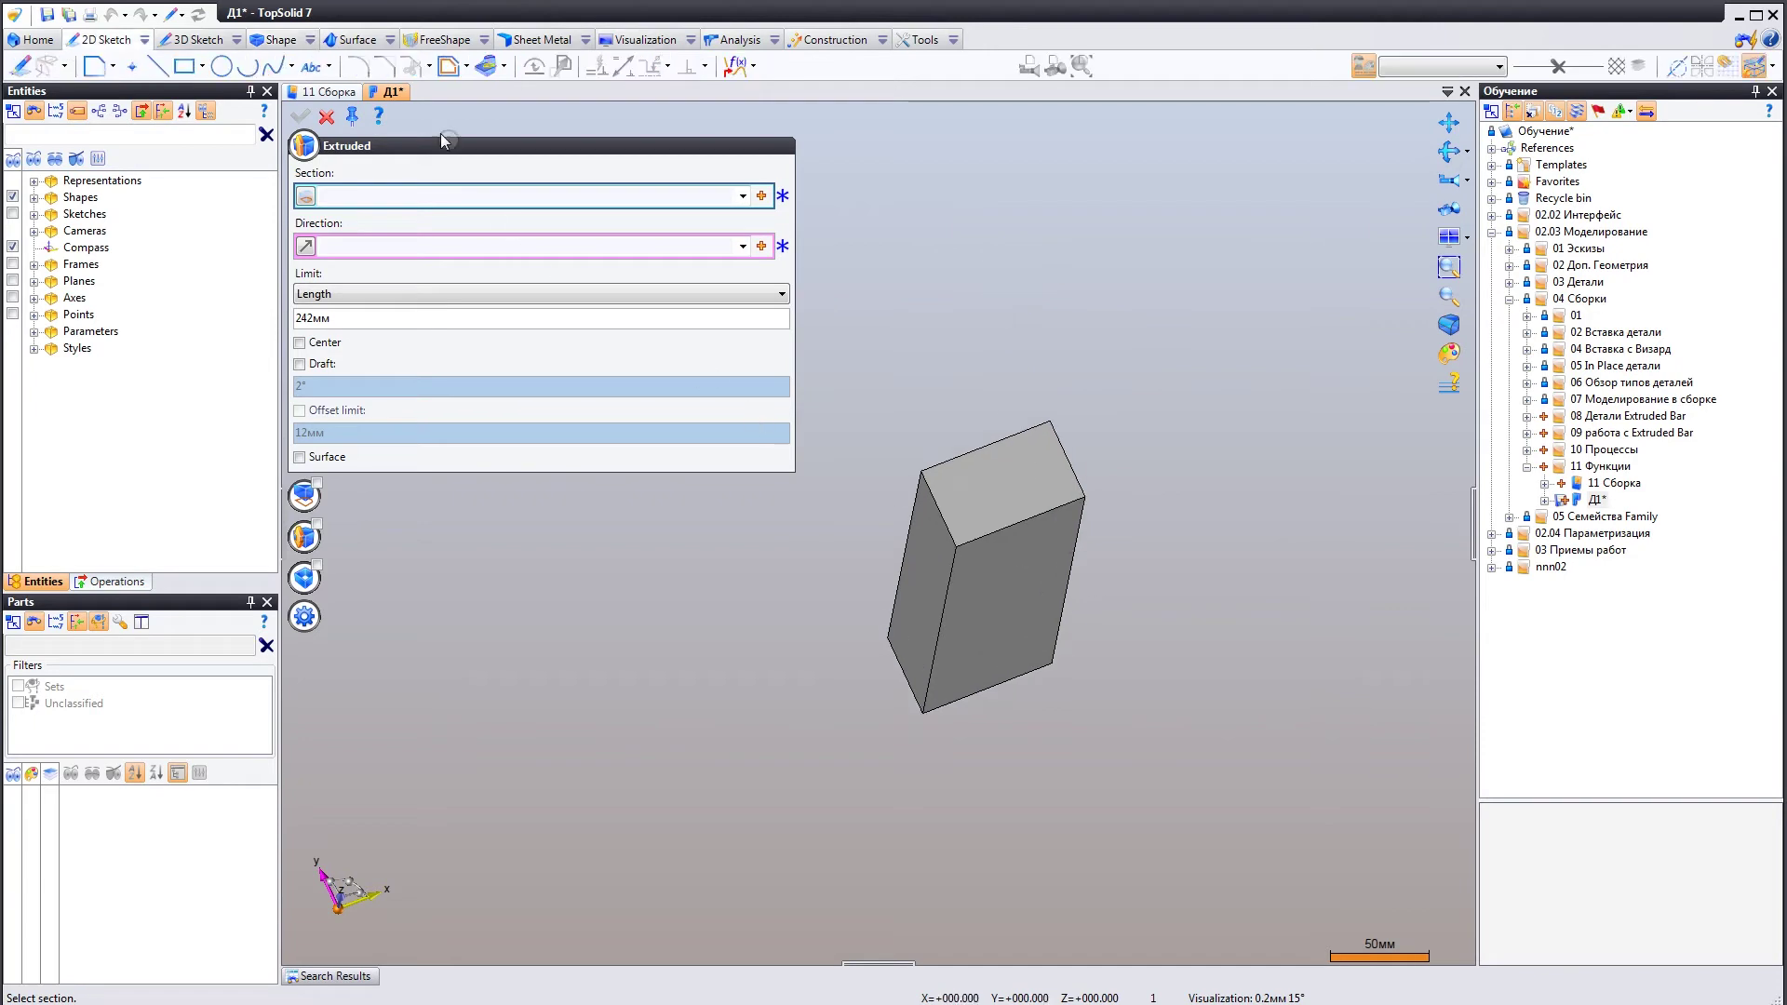
right_click(384, 93)
left_click(431, 108)
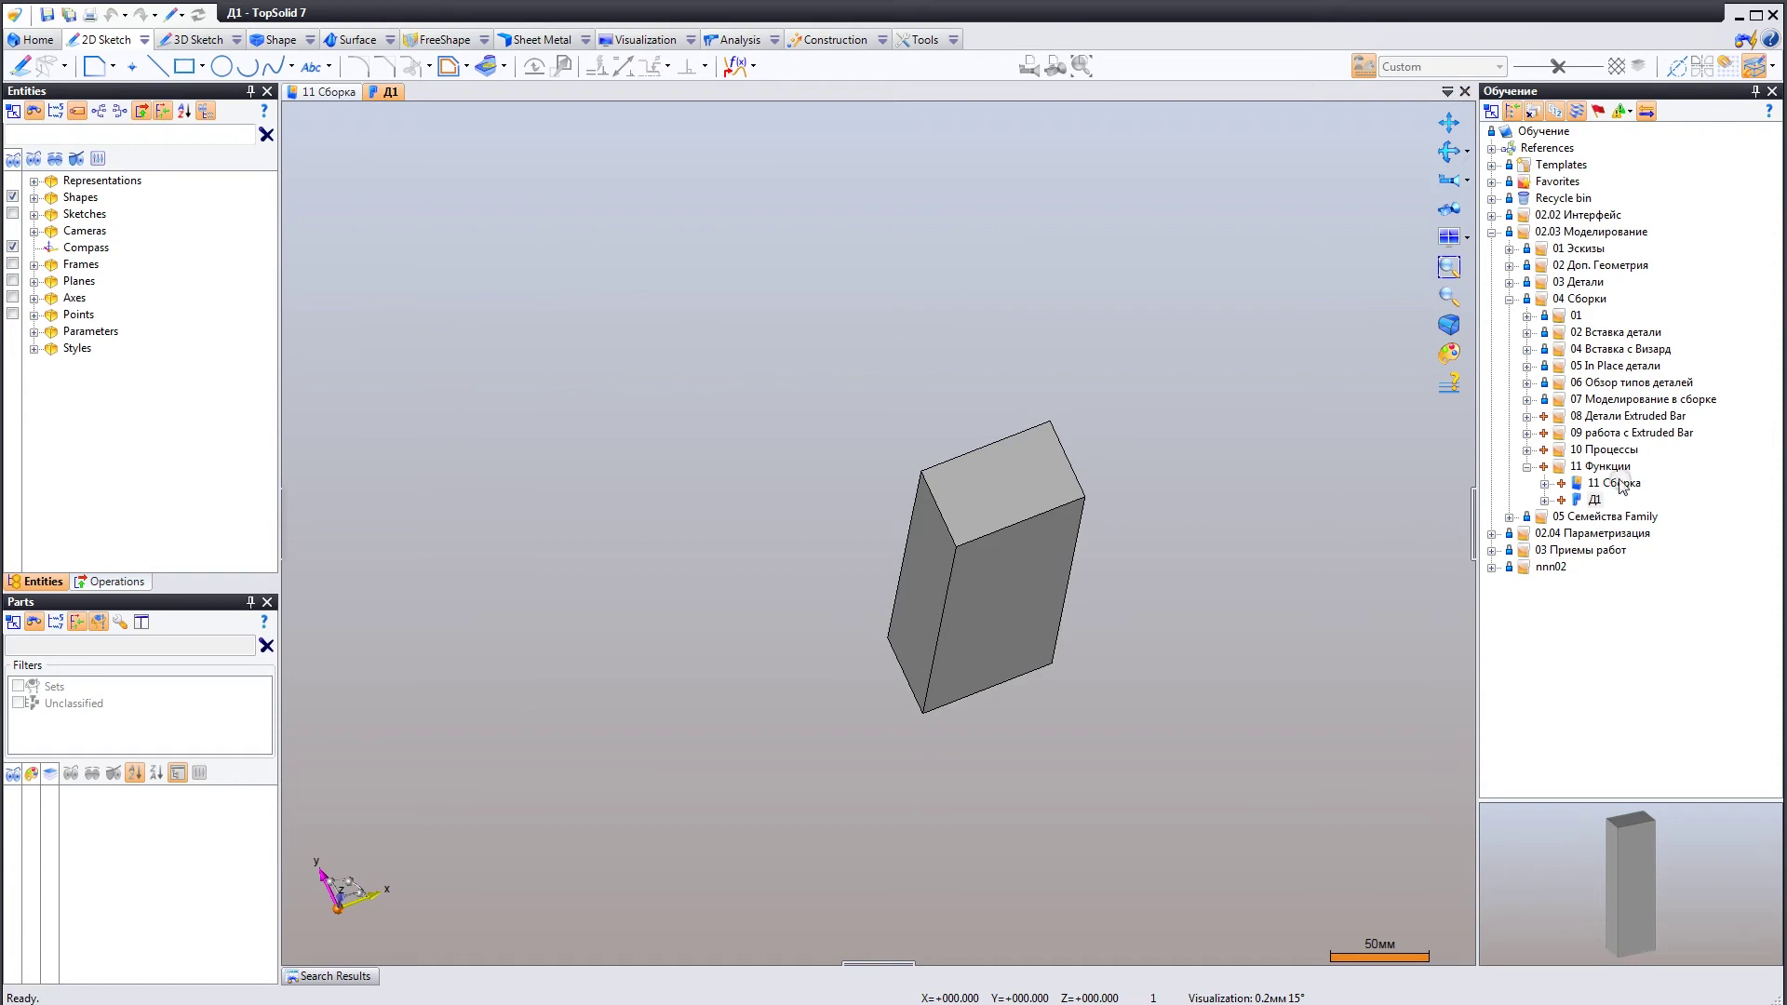
Create another blank-template part named Д2 in the 11 Функции folder.
right_click(1605, 466)
left_click(1586, 466)
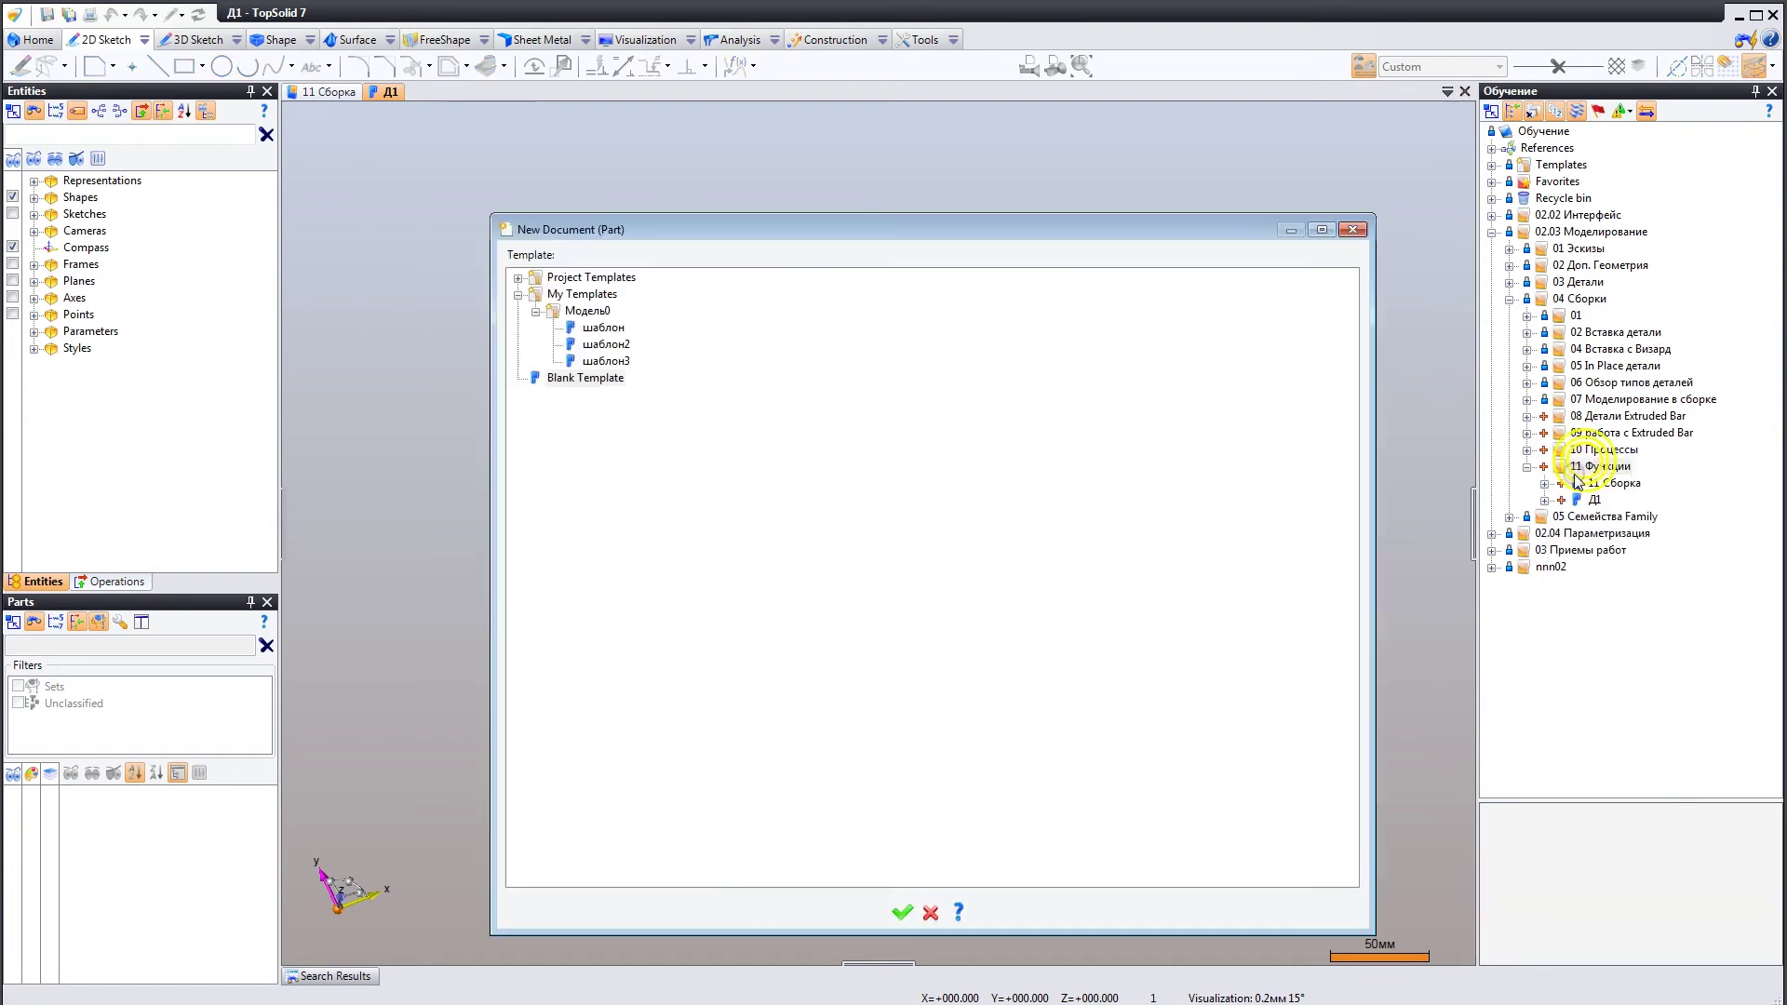
double_click(596, 377)
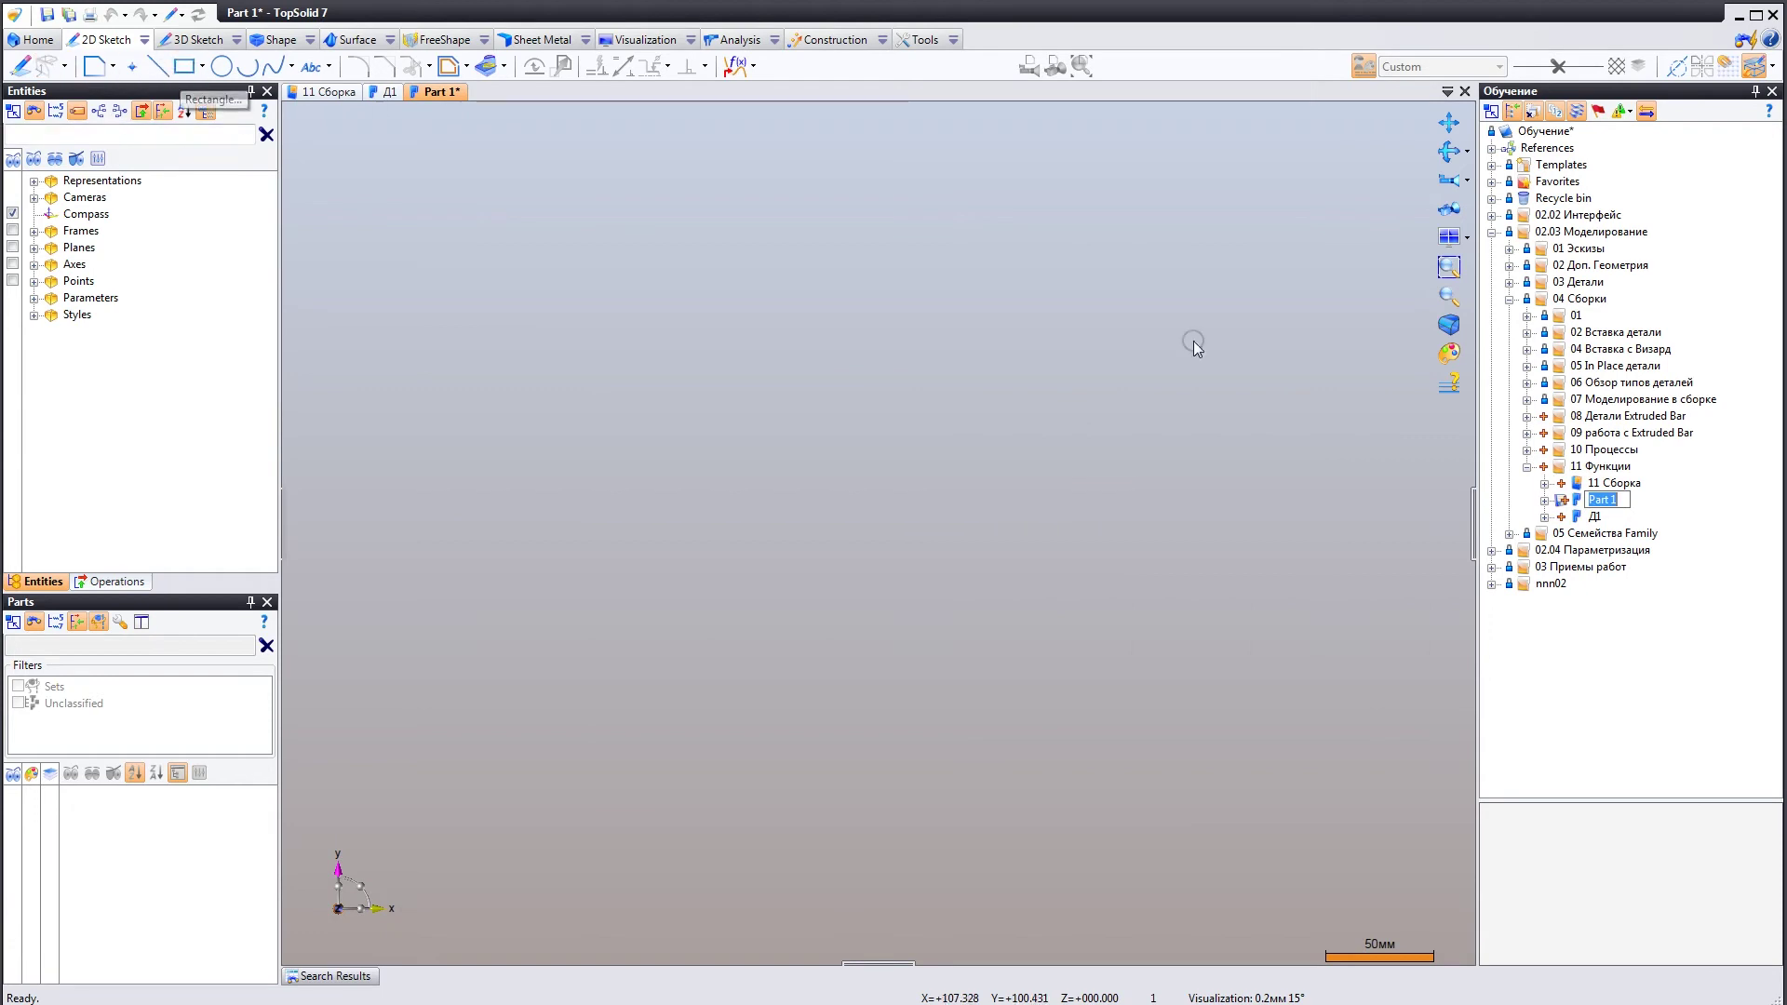
type("Д2")
key("Return")
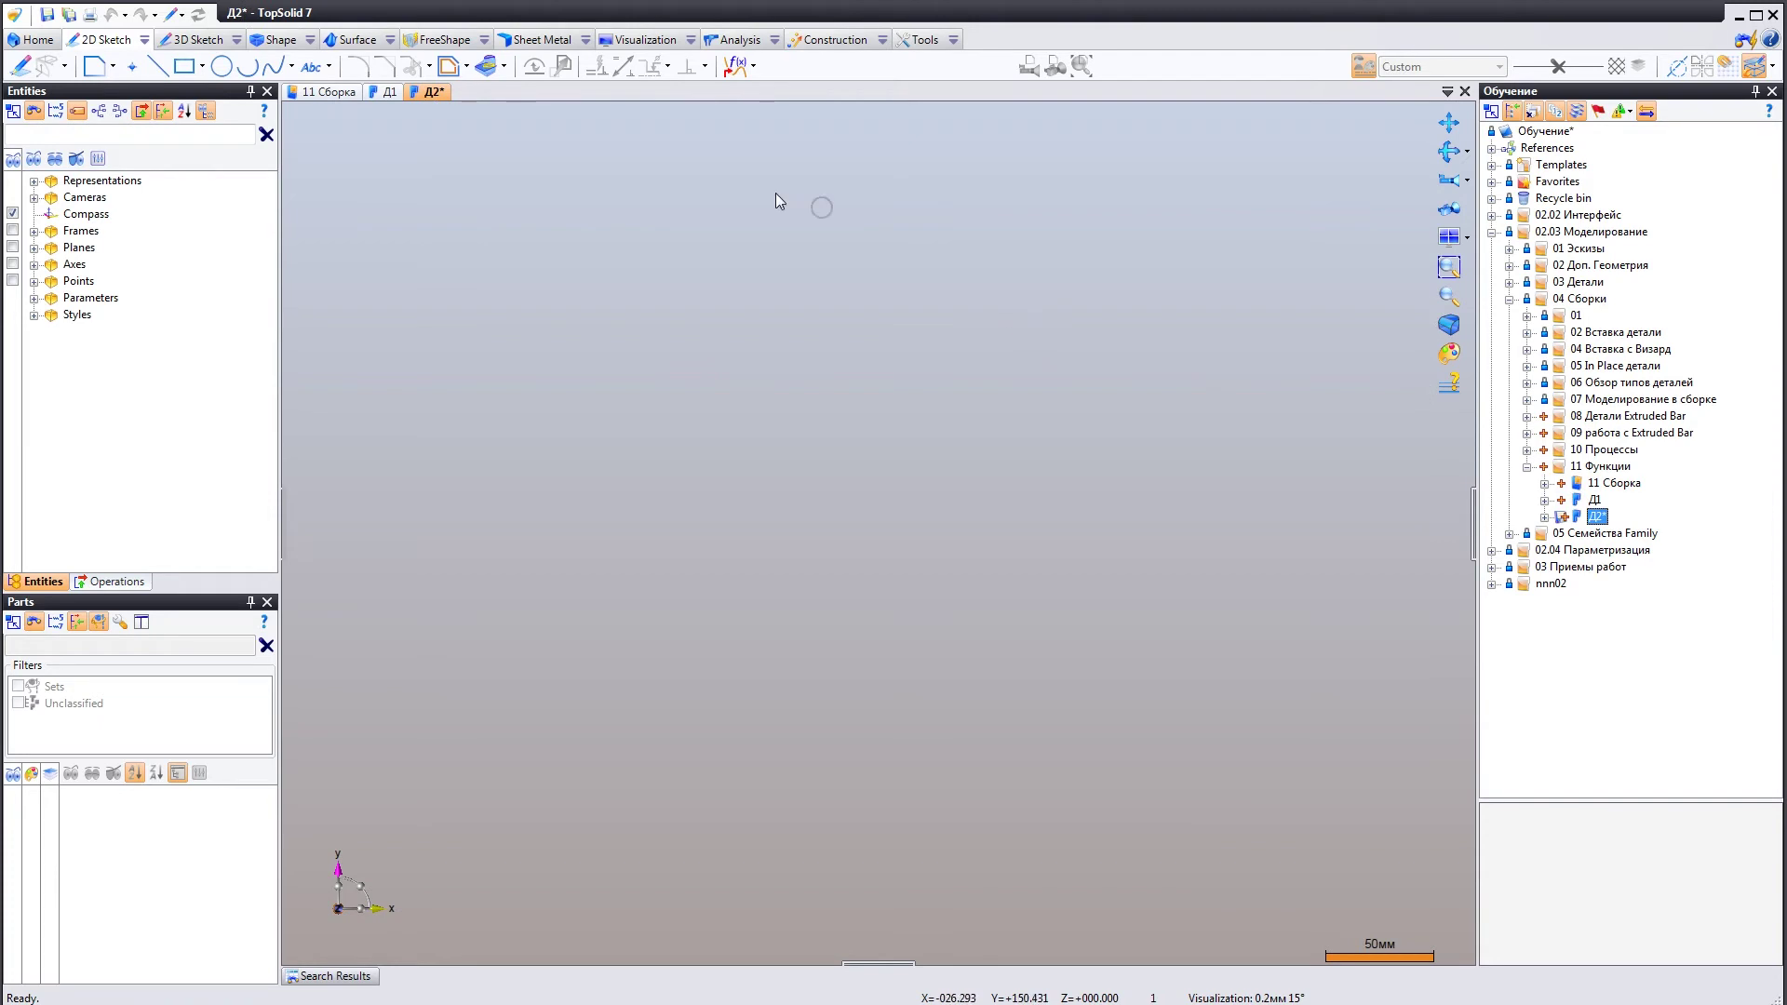
Sketch a rectangle 45 wide, centred on the origin, and validate the sketch.
left_click(183, 65)
left_click(991, 430)
left_click(658, 597)
key("Escape")
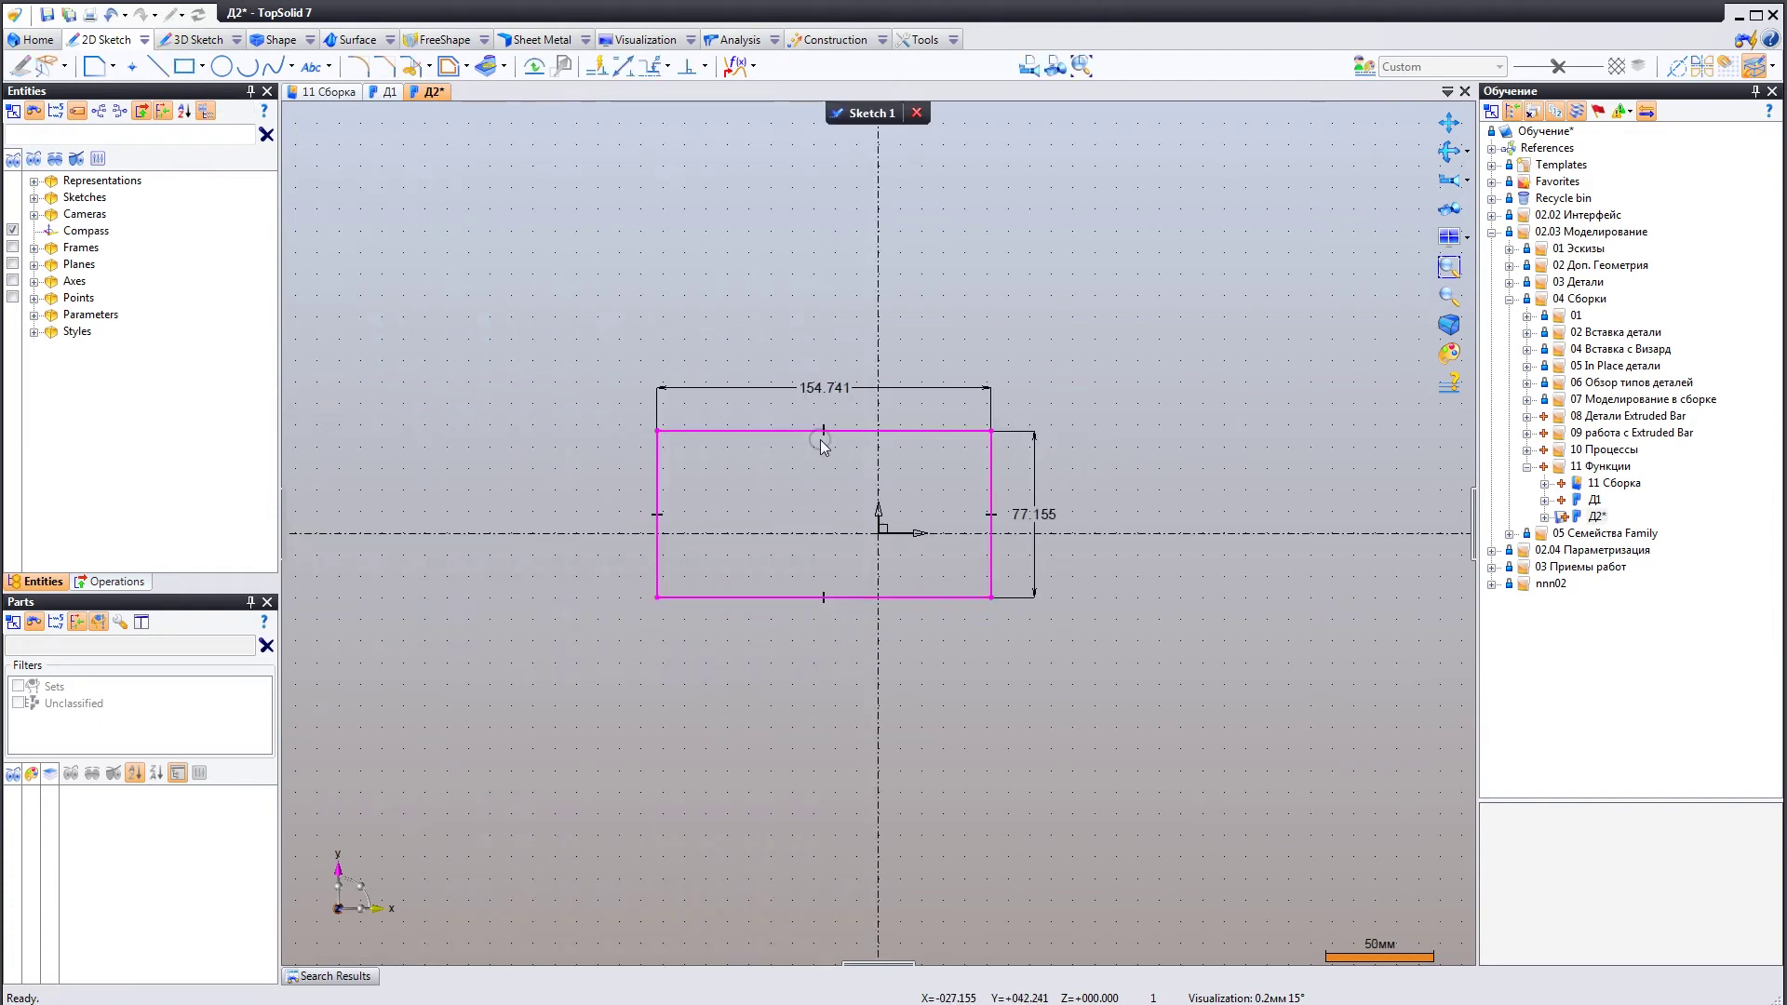
double_click(825, 387)
type("454")
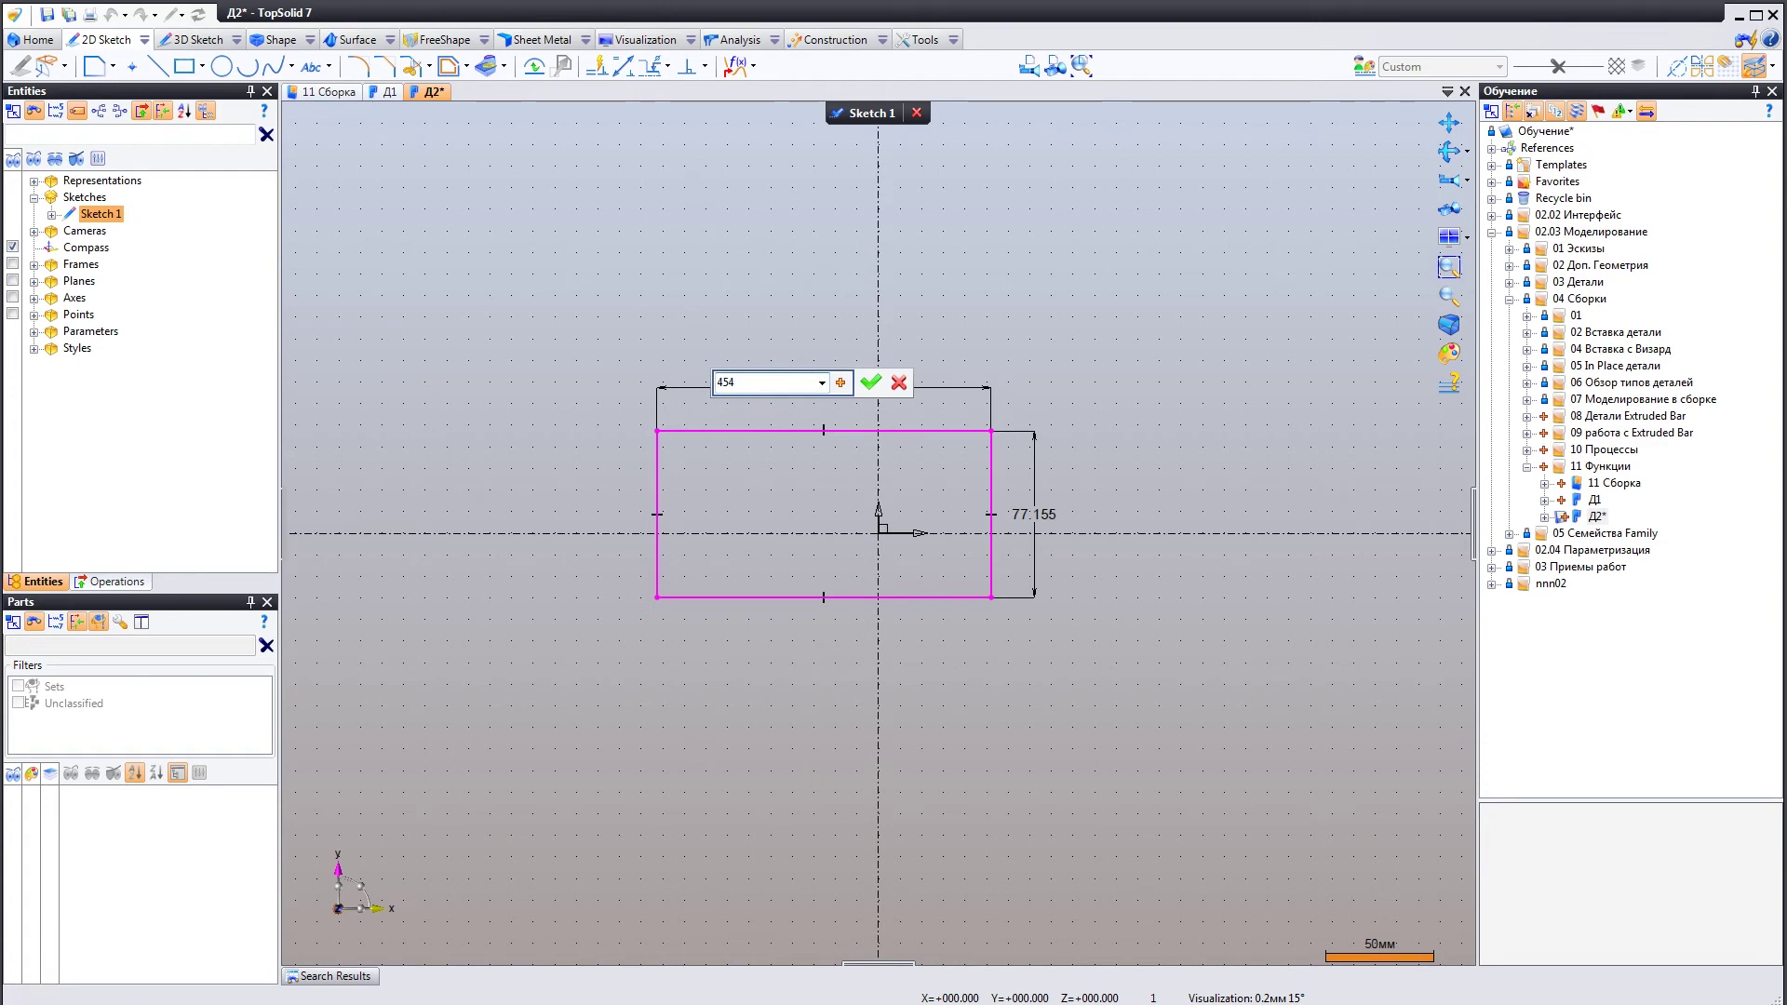
key("Return")
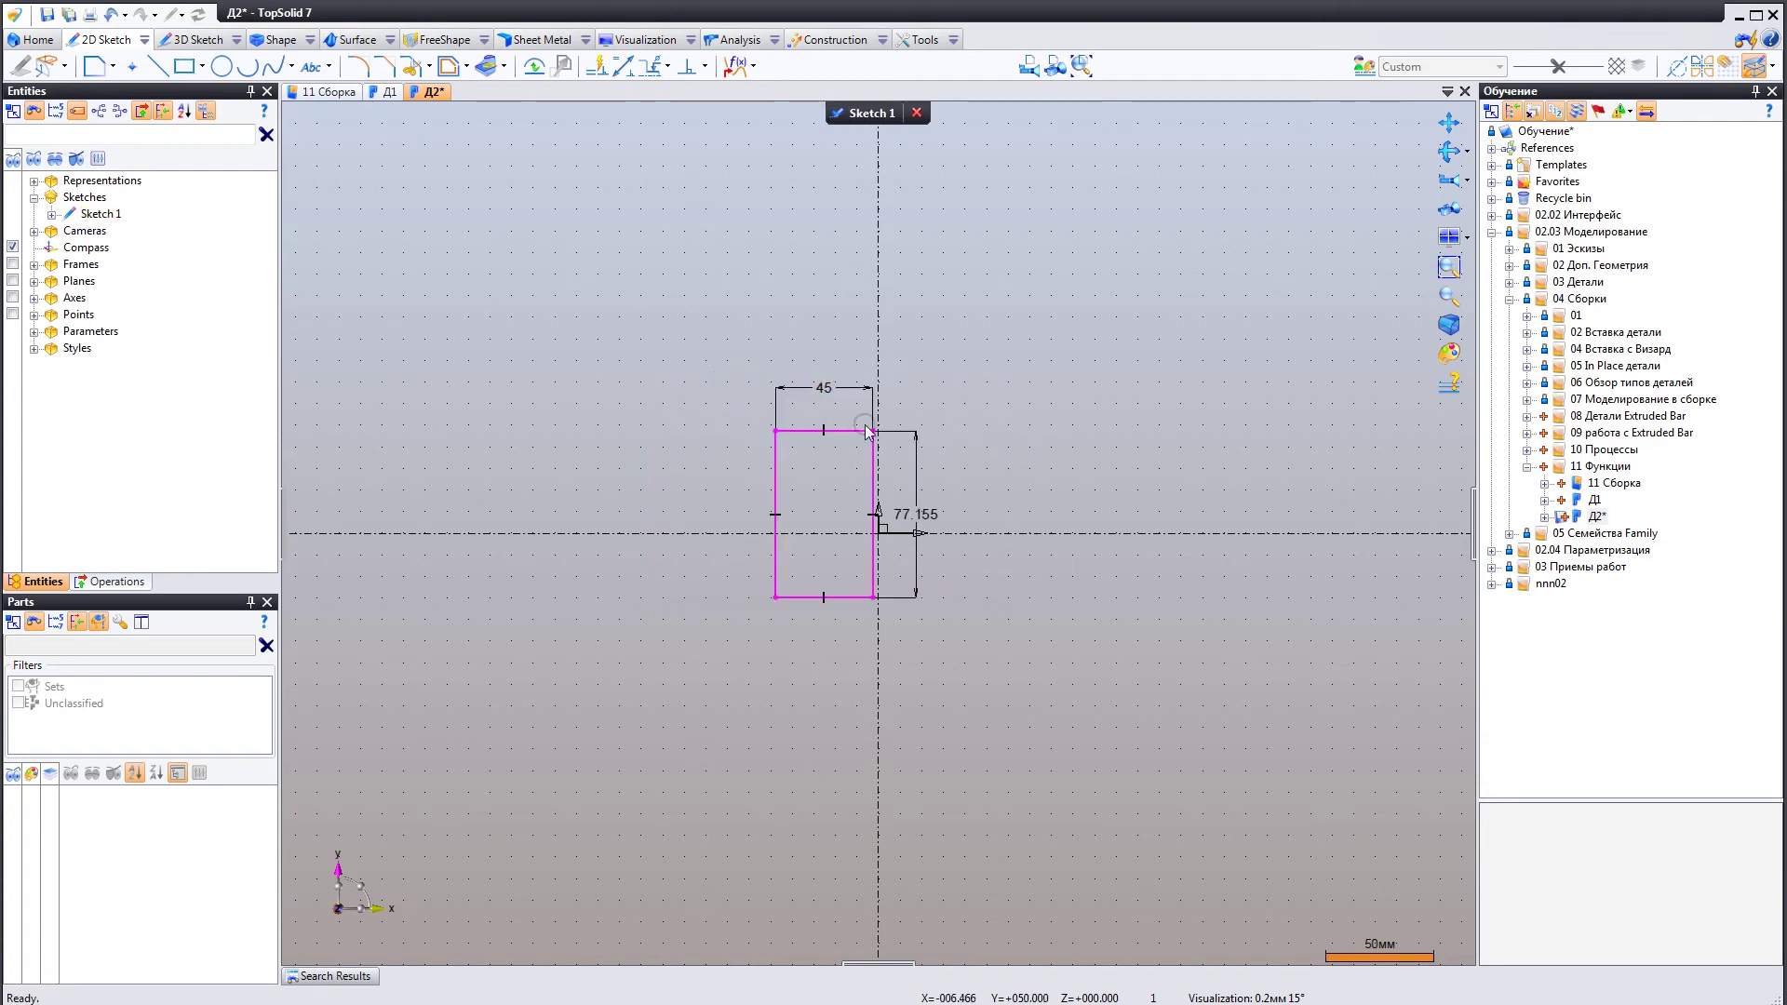
left_click_drag(876, 434, 919, 431)
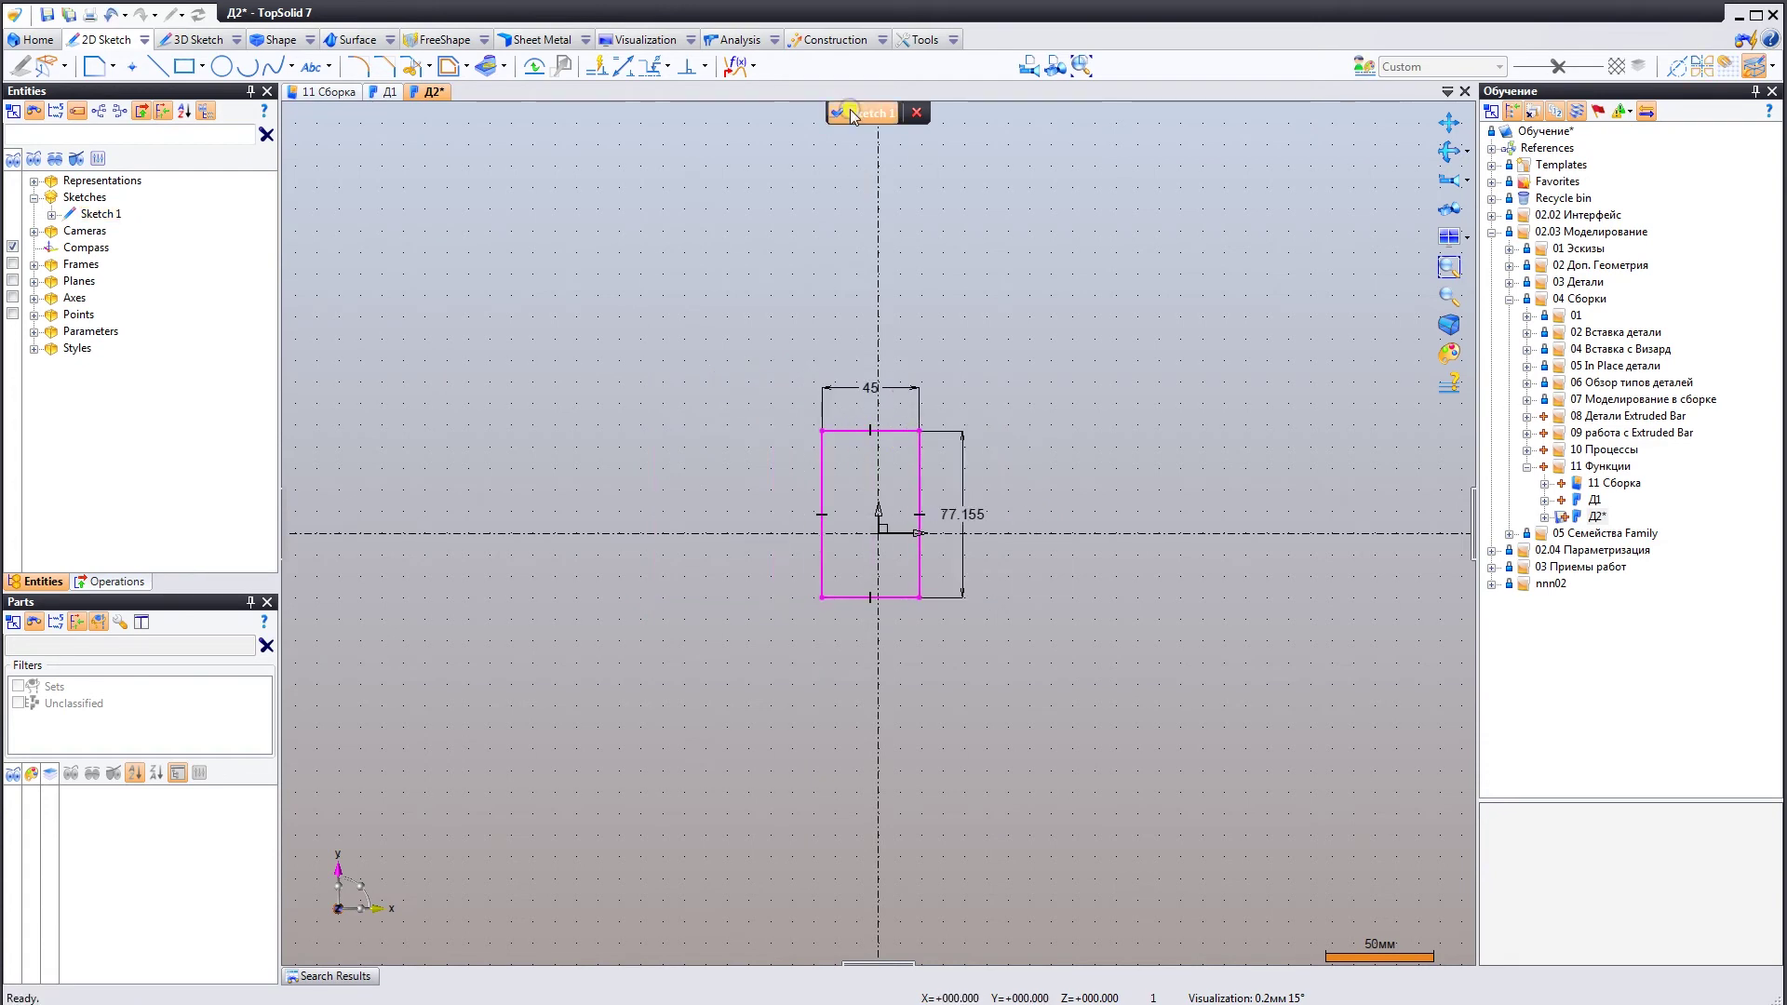
left_click(851, 109)
Extrude the Д2 sketch 334 mm, save the part, and return to 11 Сборка.
right_click(918, 486)
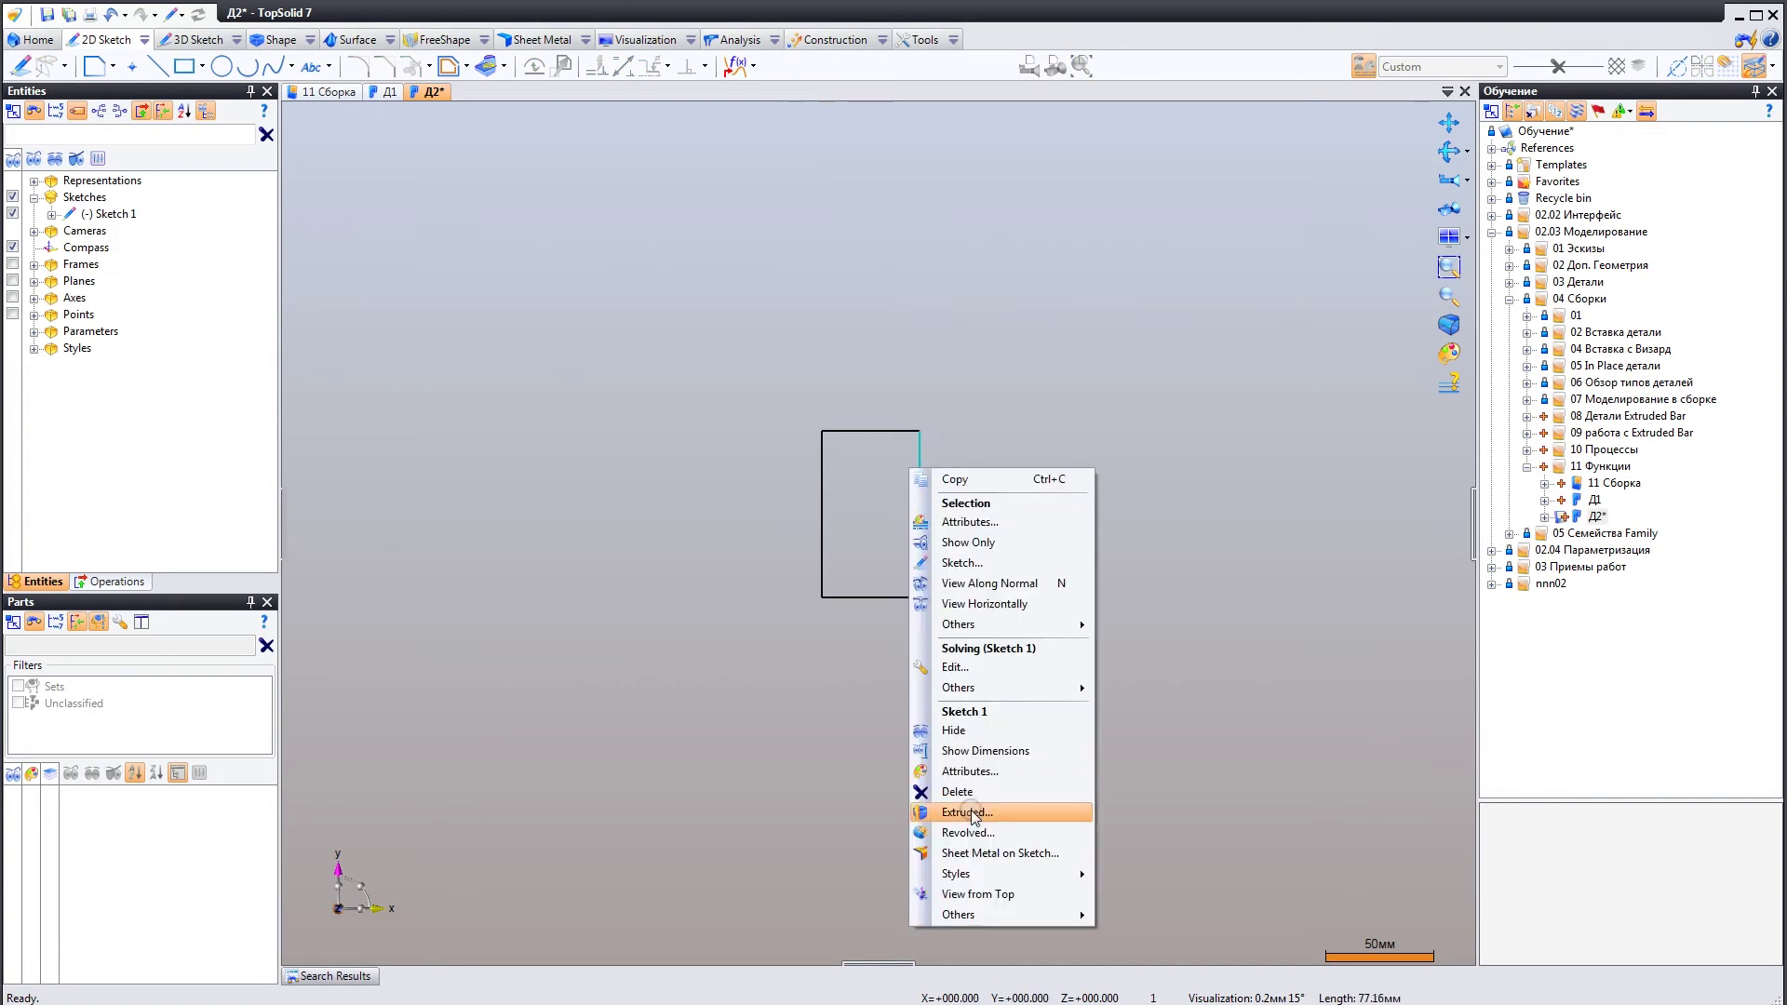
left_click(970, 805)
left_click_drag(956, 429, 955, 321)
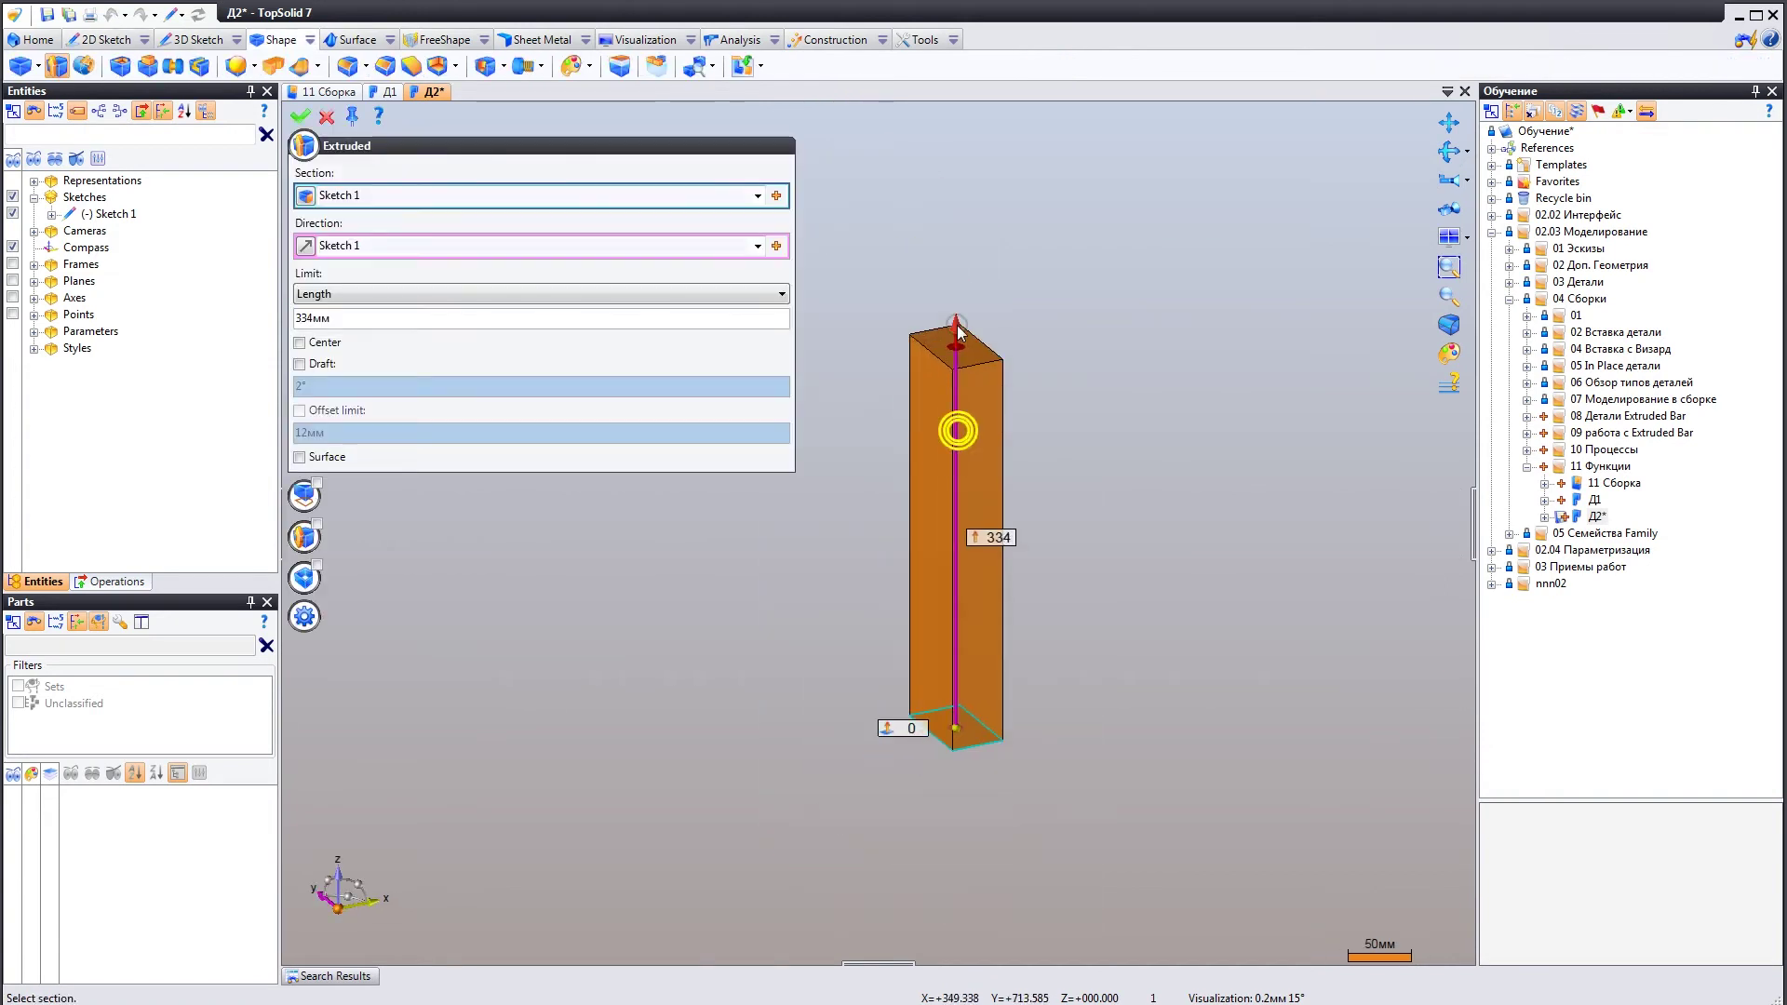
left_click(300, 116)
right_click(430, 91)
left_click(452, 101)
left_click(326, 91)
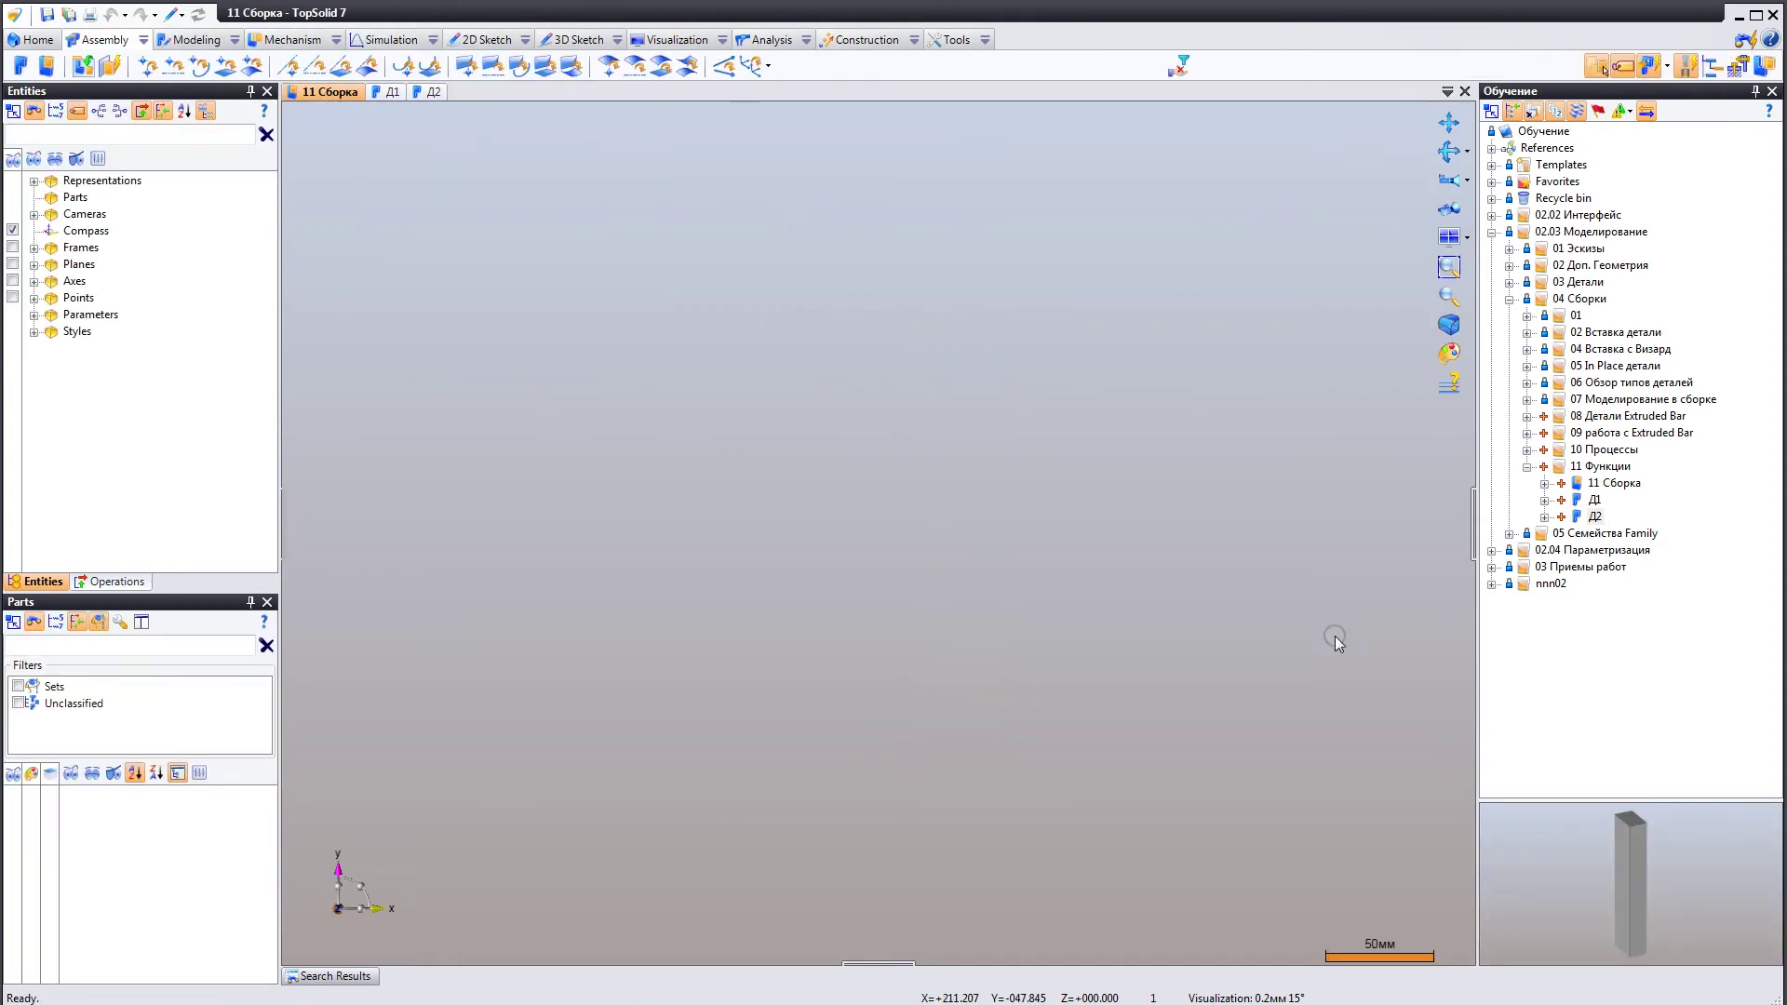
Insert Д2 into the assembly and mate its face to Д1, flipping it upright.
left_click_drag(1593, 517, 873, 511)
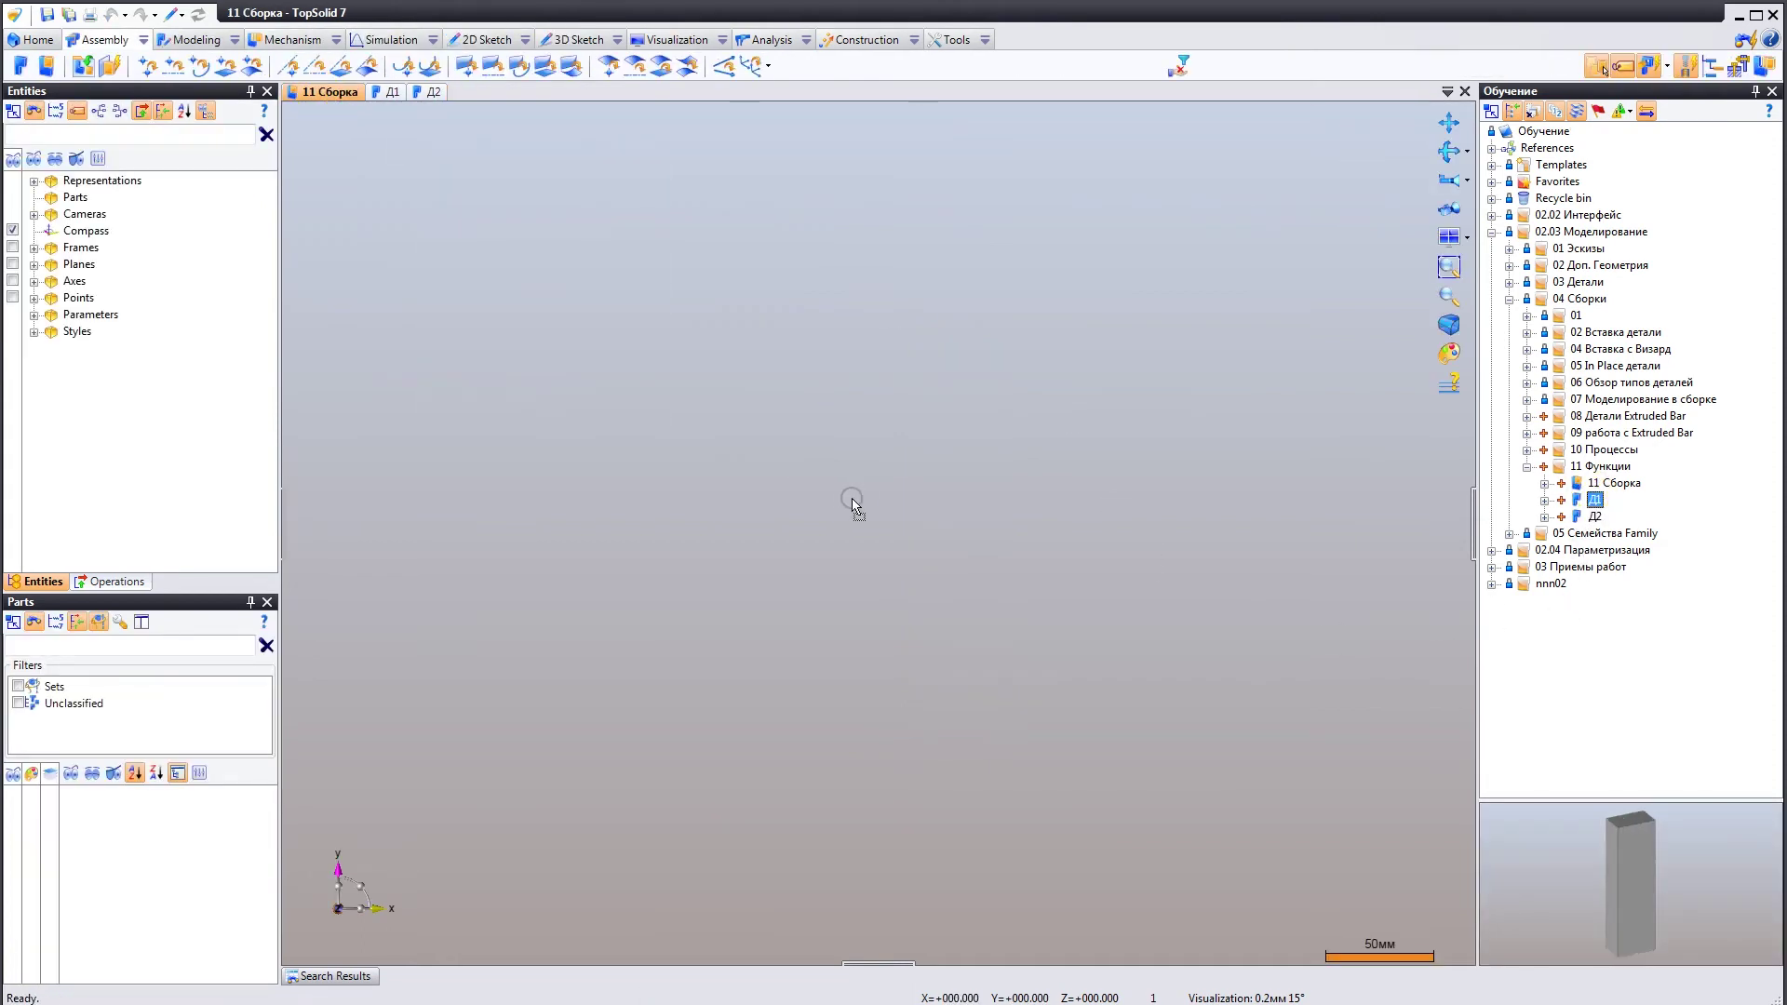
left_click(874, 511)
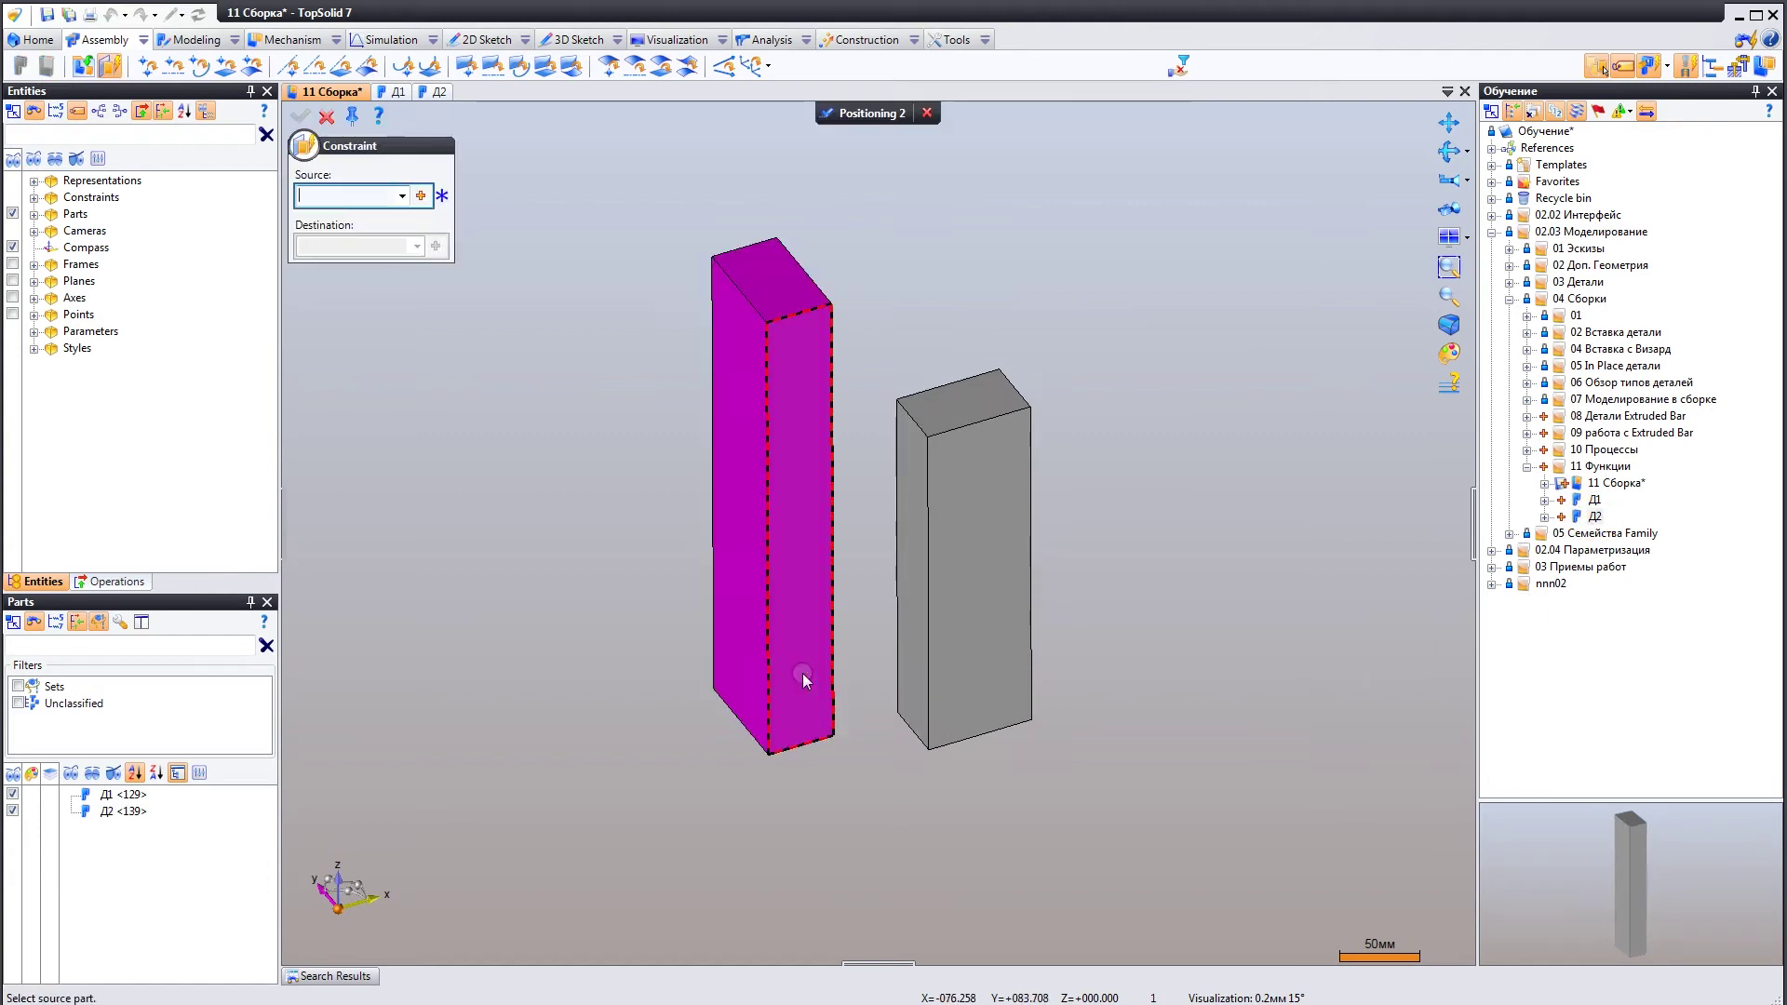
left_click(798, 673)
left_click(979, 633)
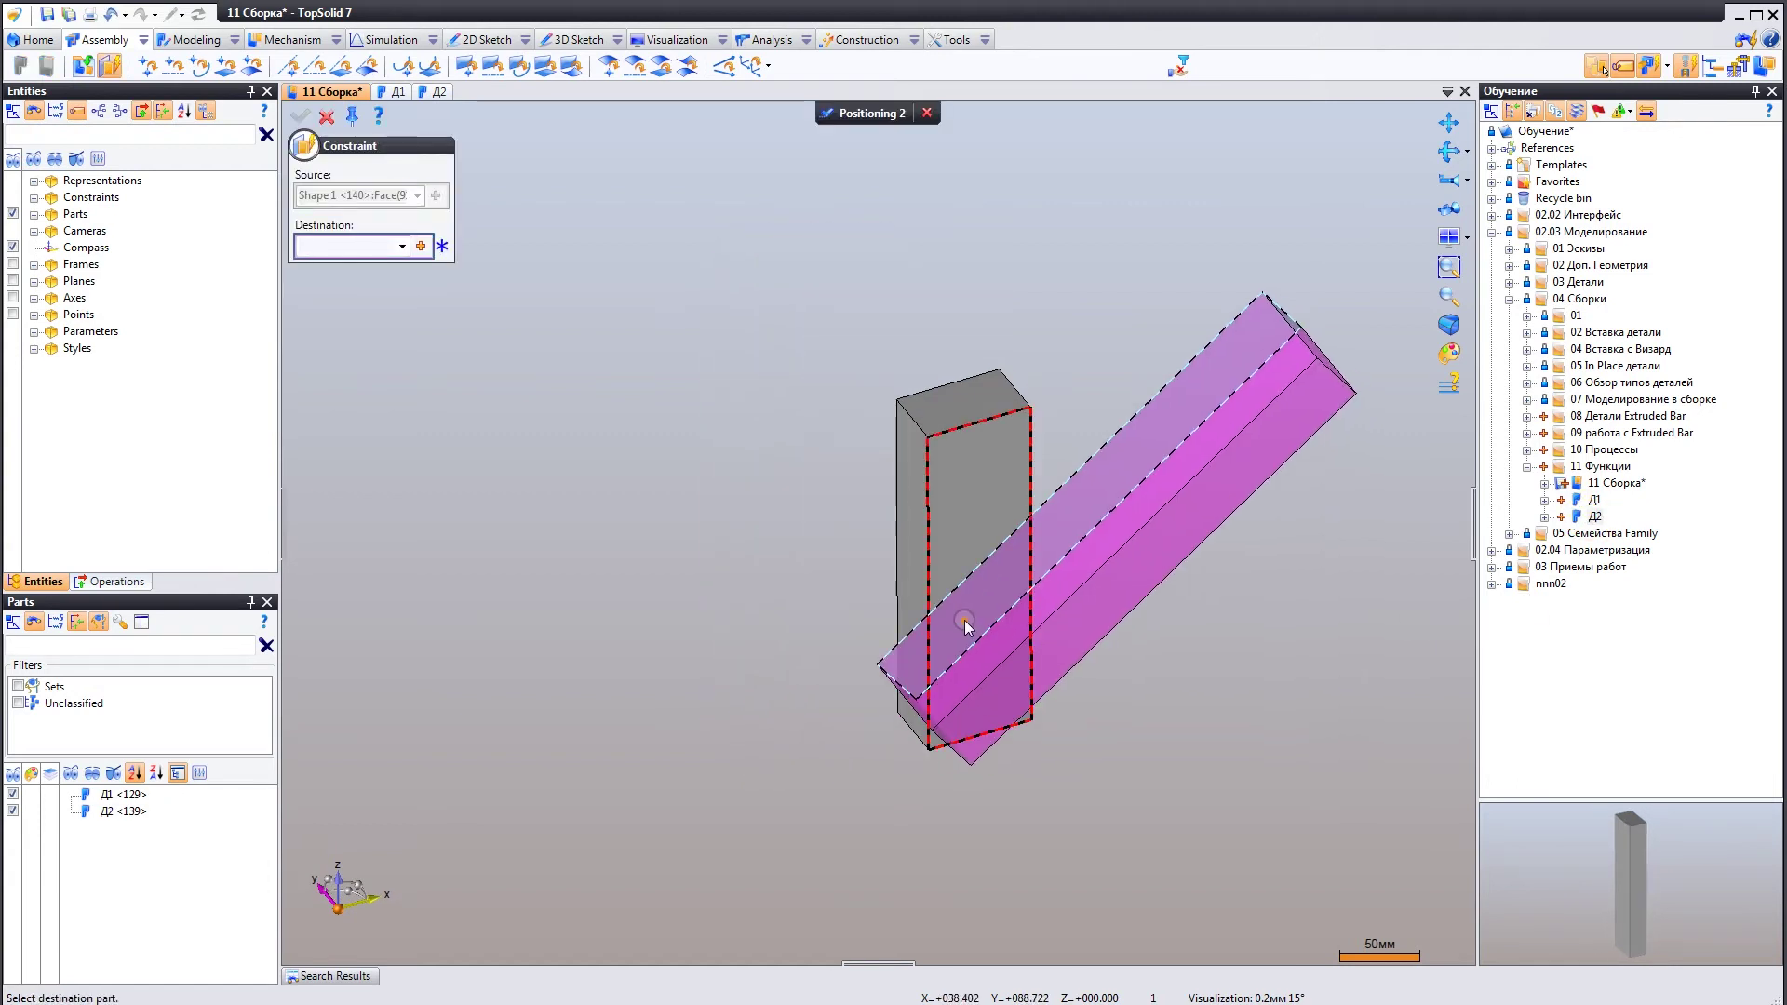
left_click(798, 735)
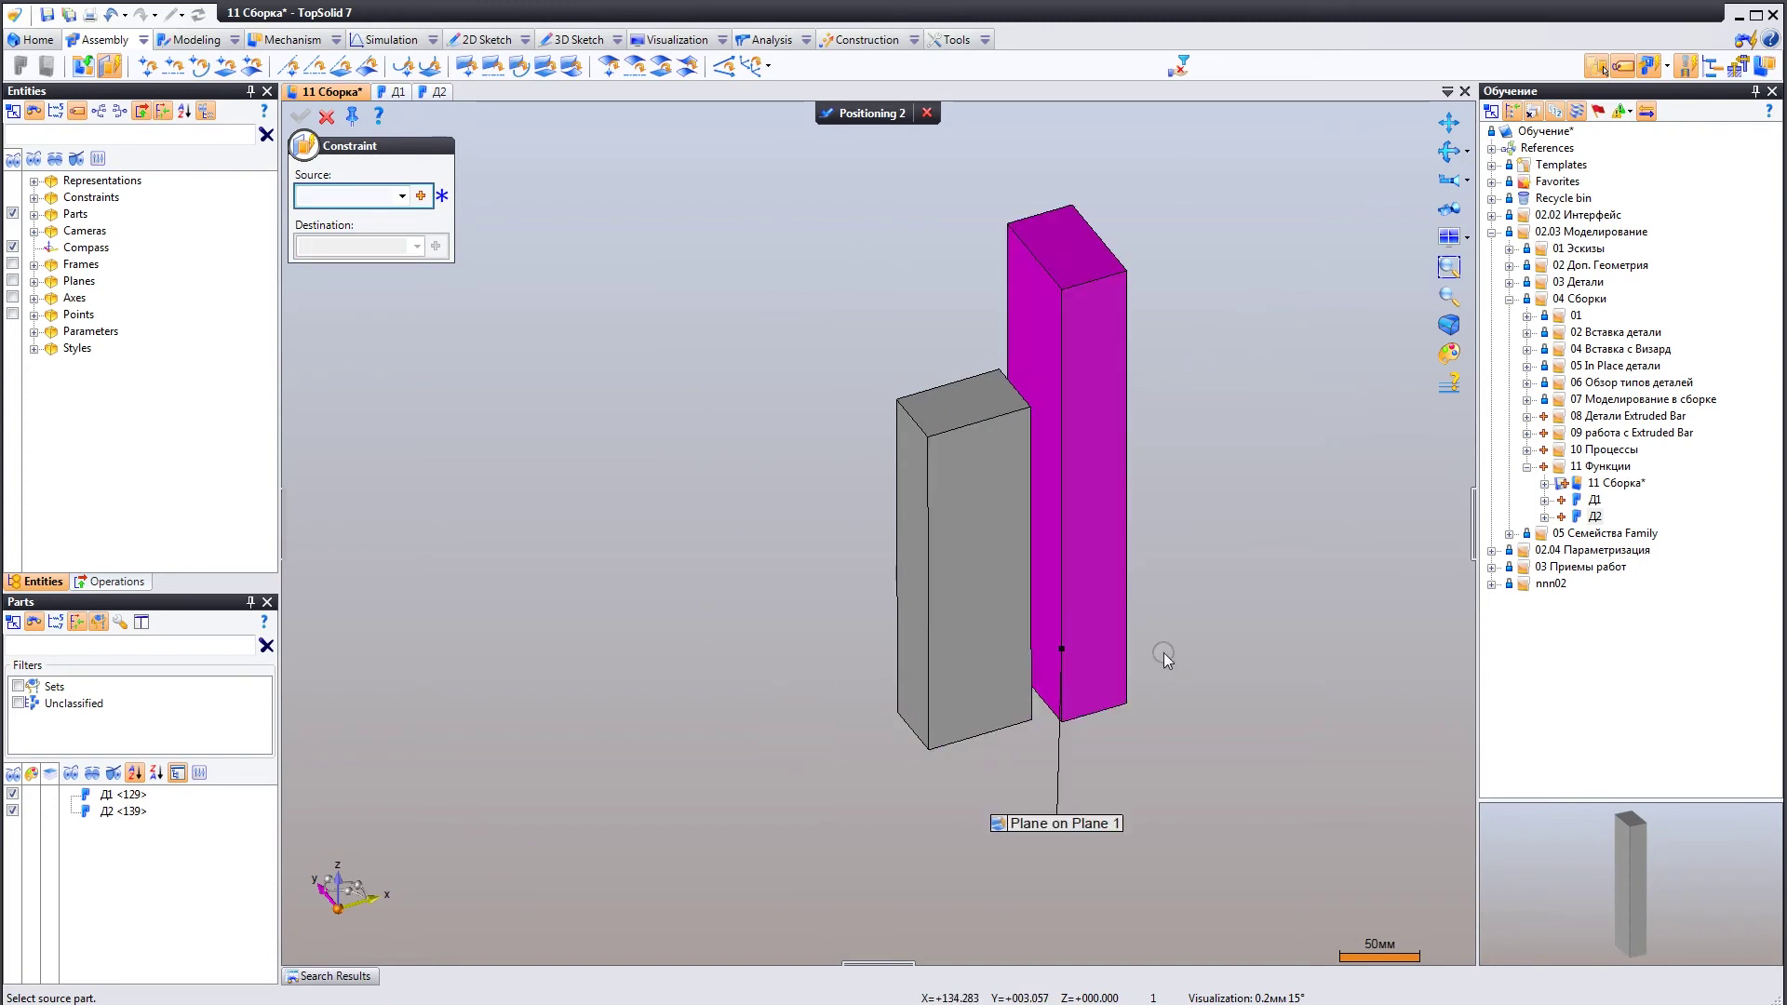
left_click(1109, 646)
left_click(825, 686)
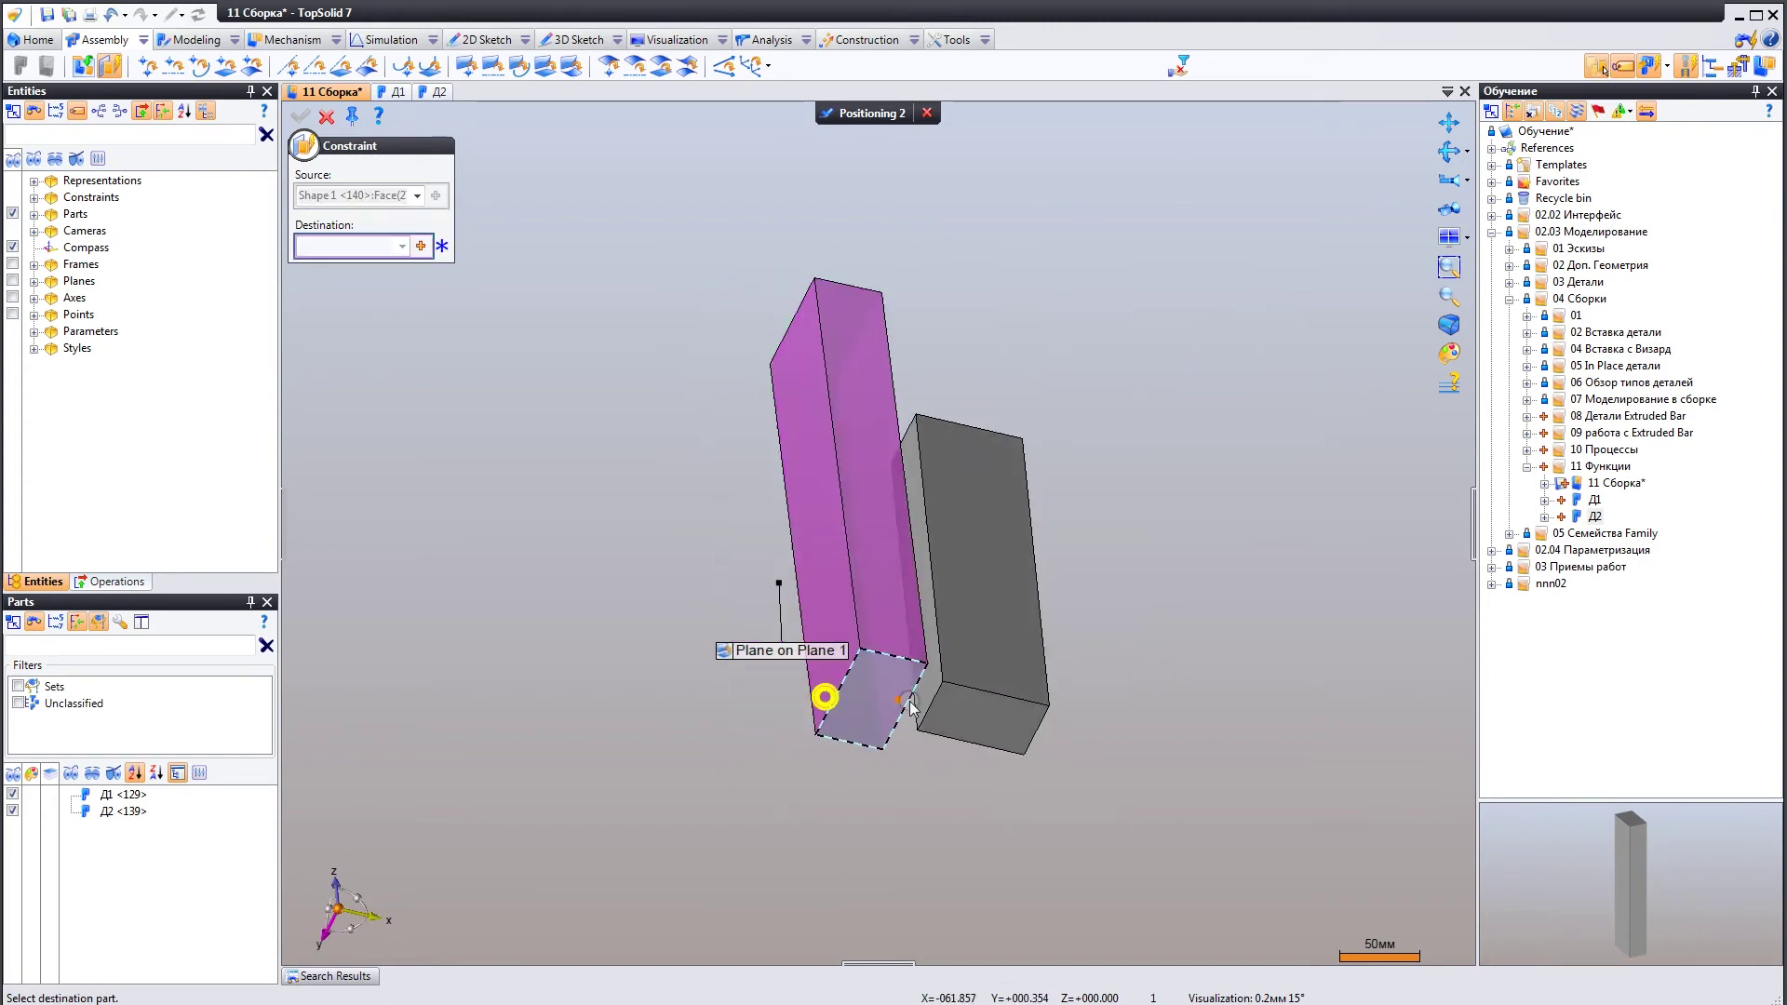
left_click(949, 710)
left_click(920, 664)
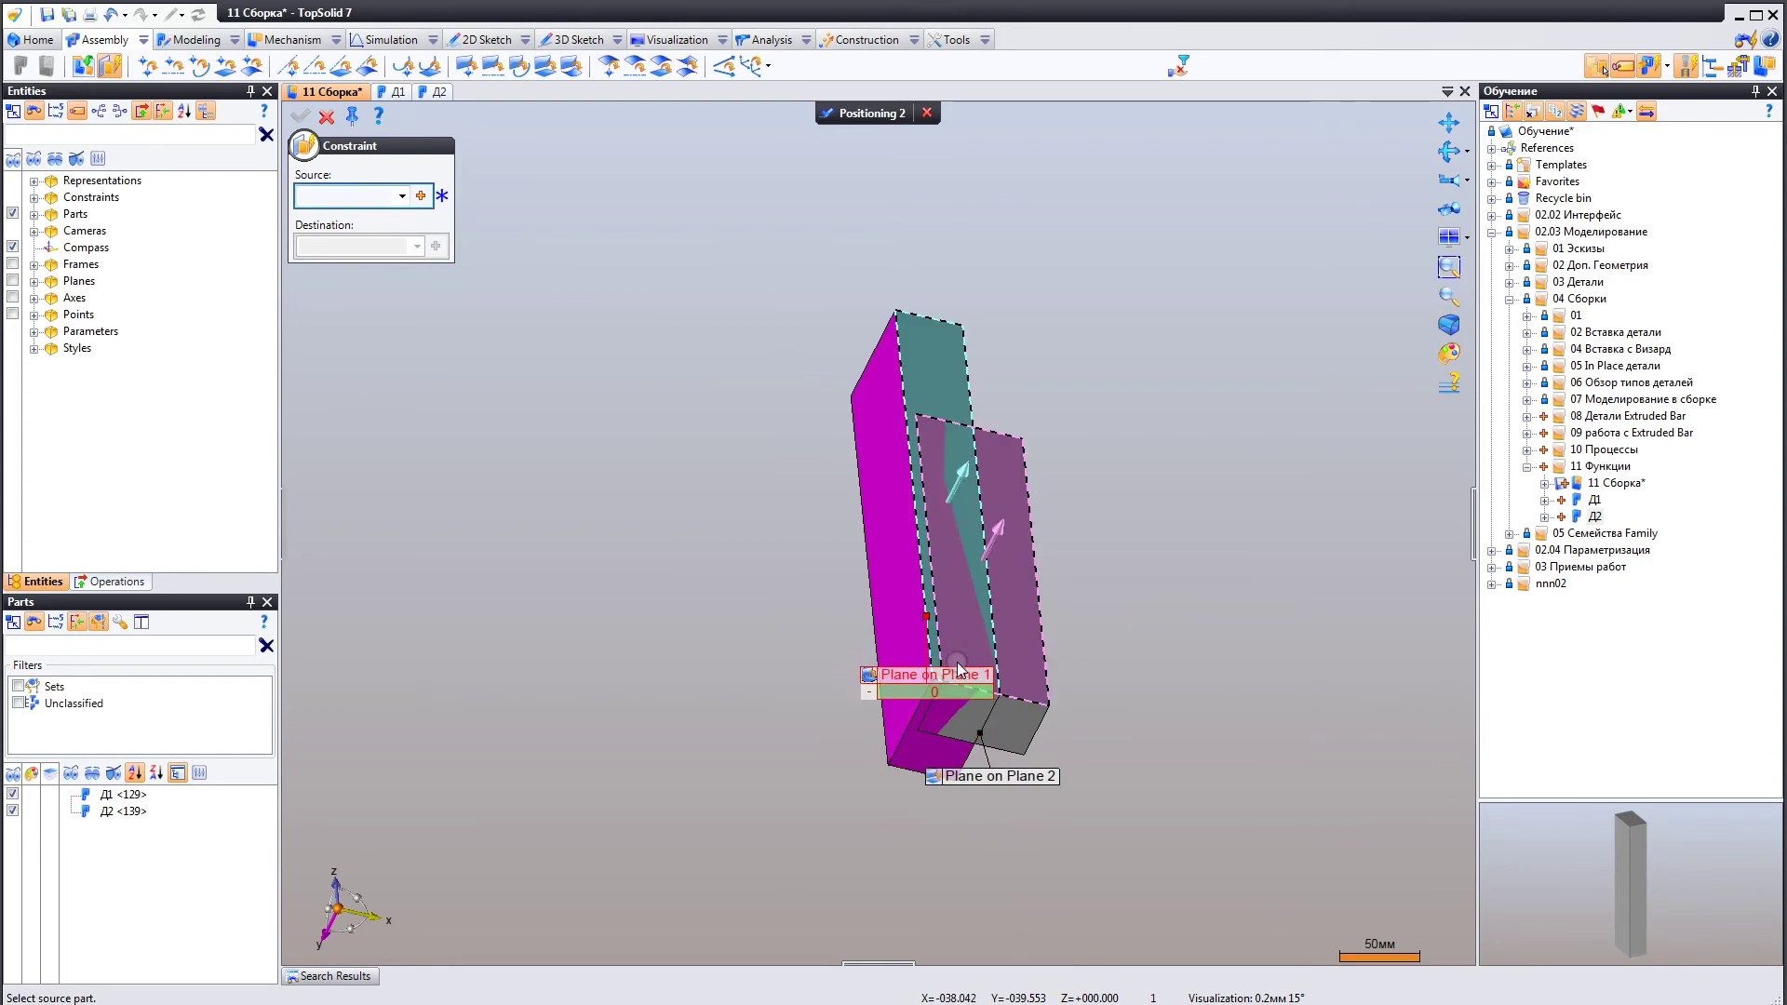
Constrain Д2's face plane-on-plane to Д1's face and validate Positioning 2.
left_click(921, 661)
scroll(893, 643, "up", 2)
scroll(919, 642, "up", 2)
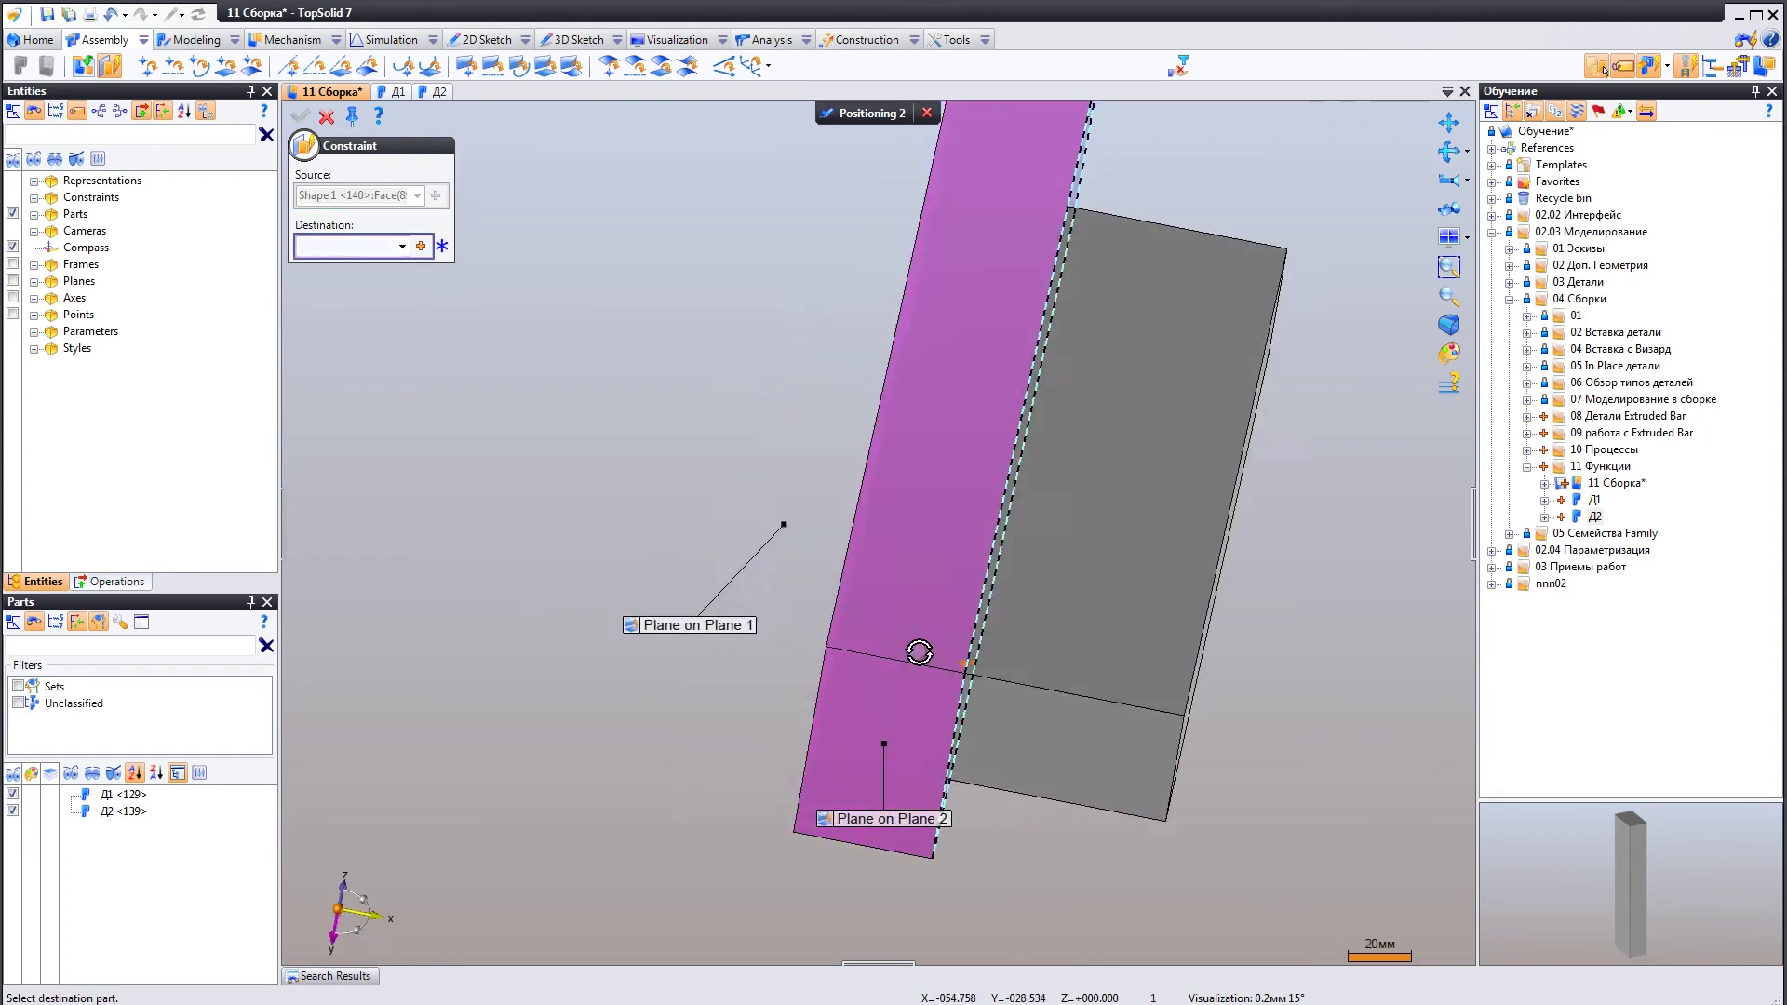
scroll(974, 660, "up", 1)
left_click(1005, 651)
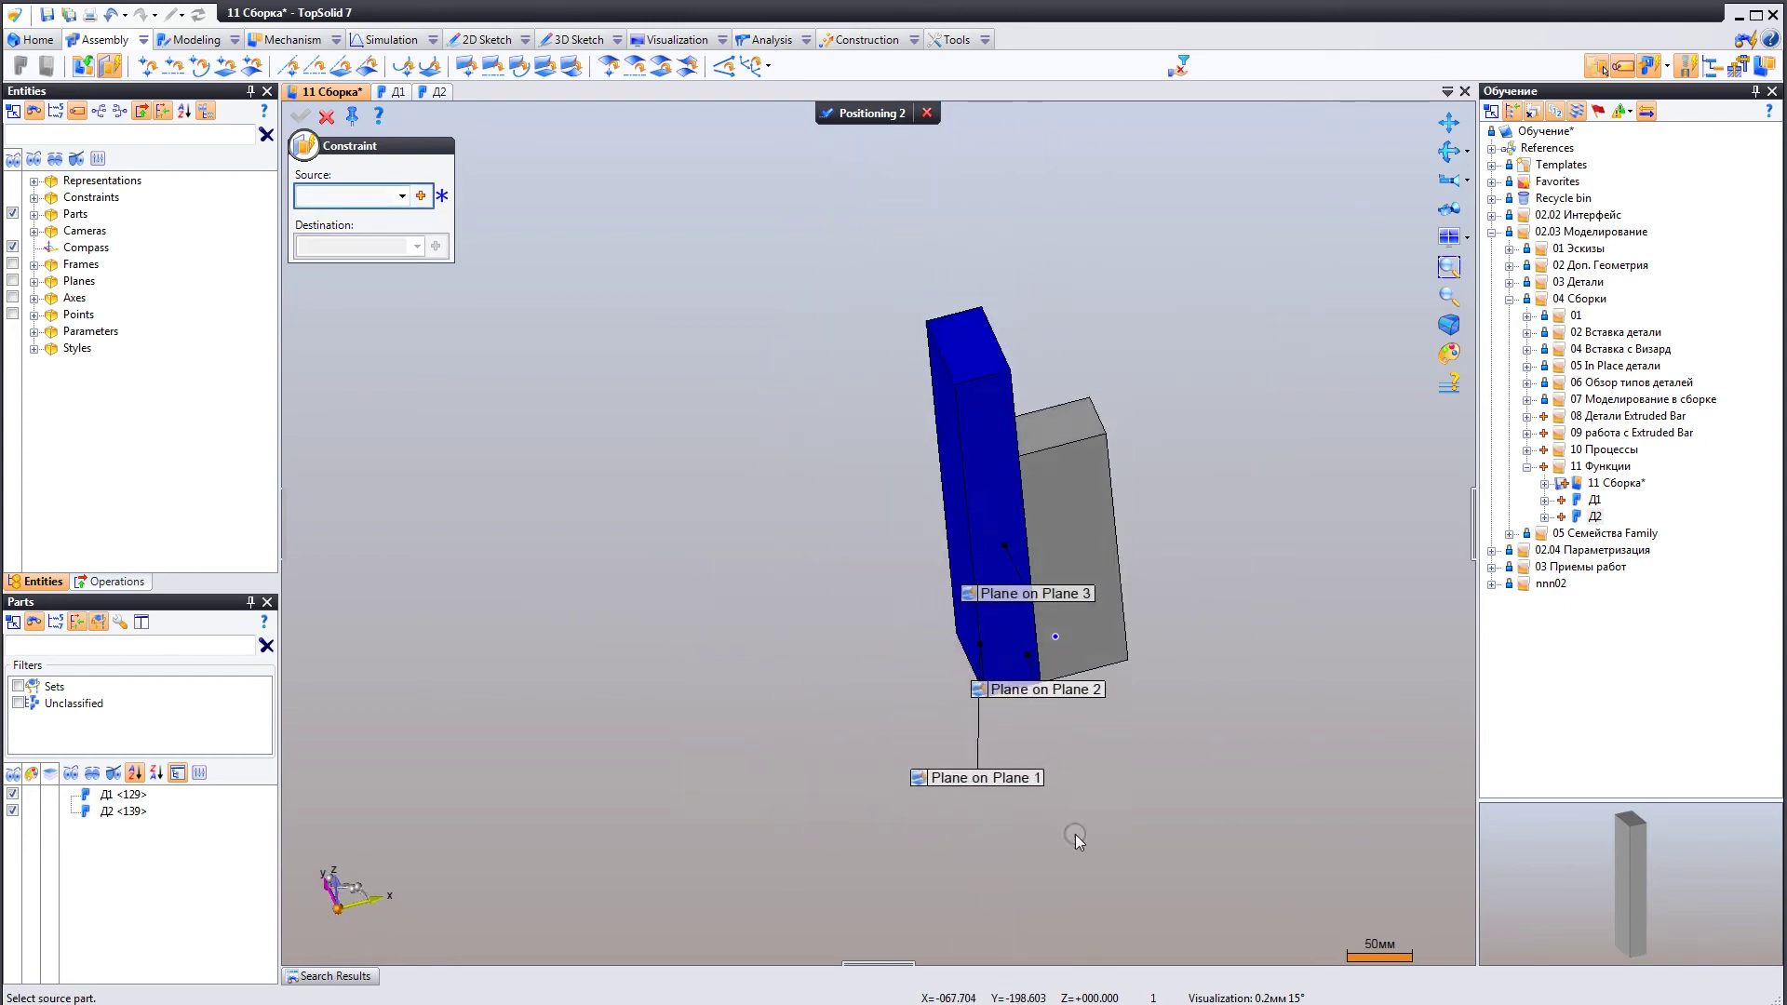
left_click(850, 115)
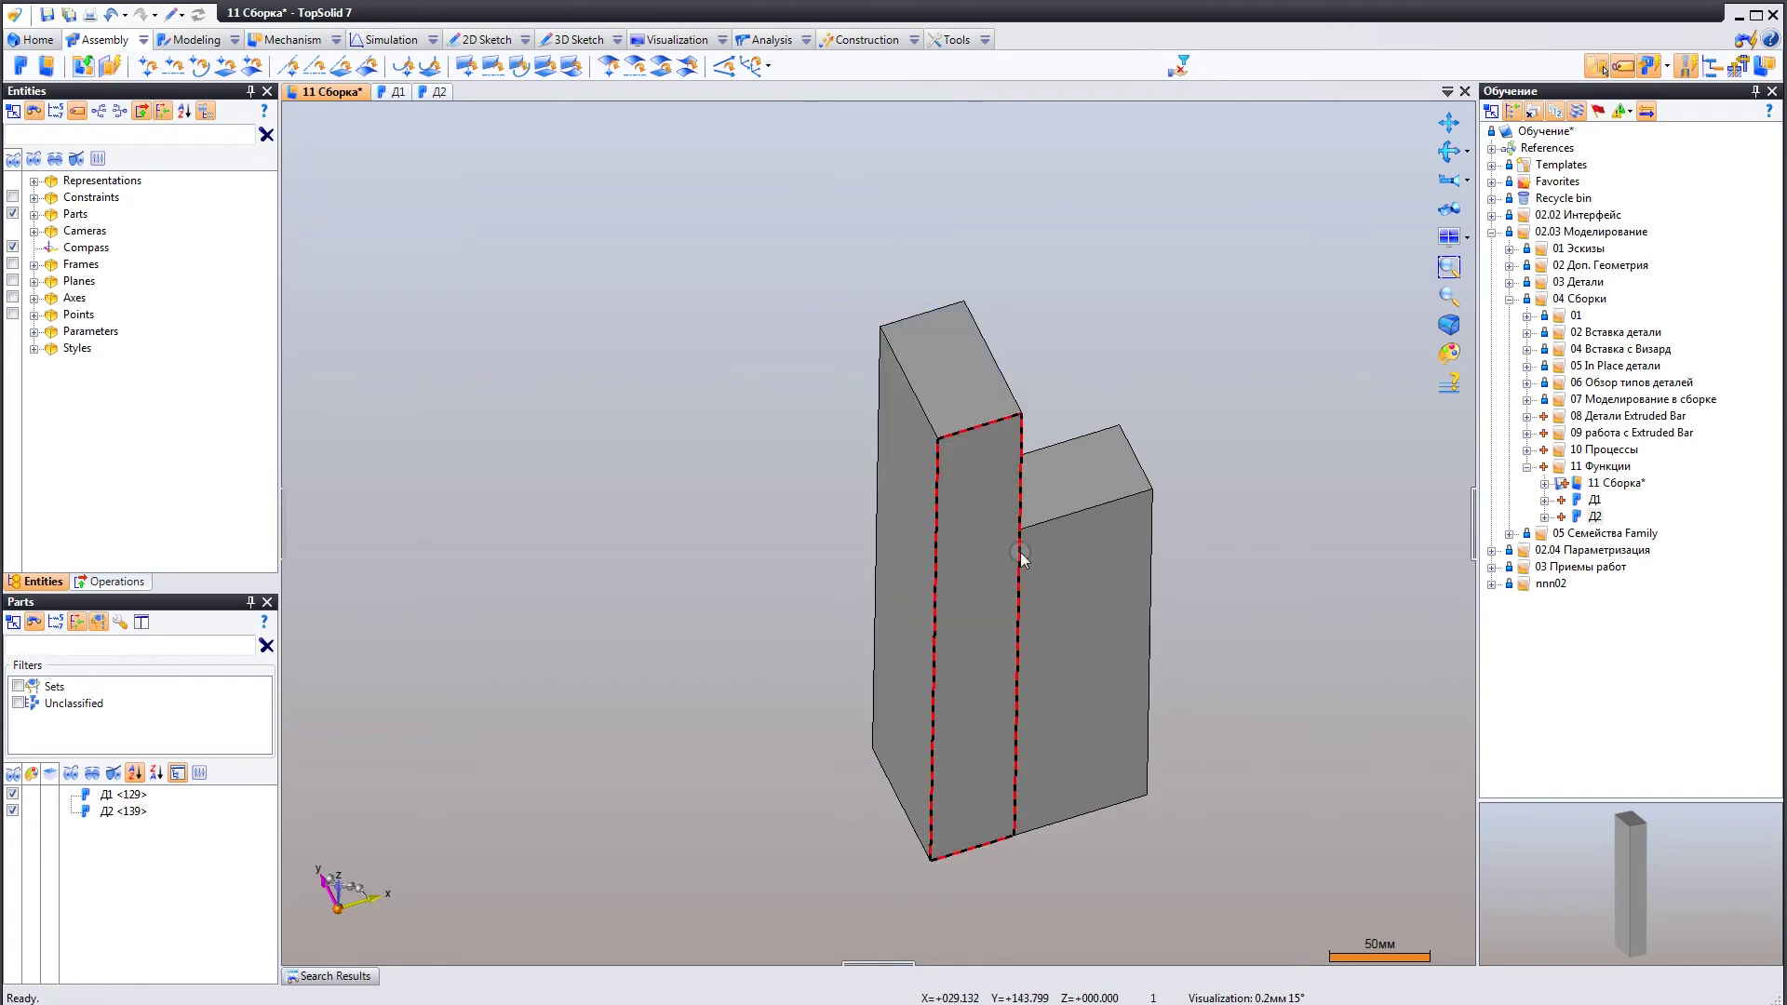
middle_click_drag(1048, 614, 1010, 582)
middle_click_drag(969, 617, 1037, 687)
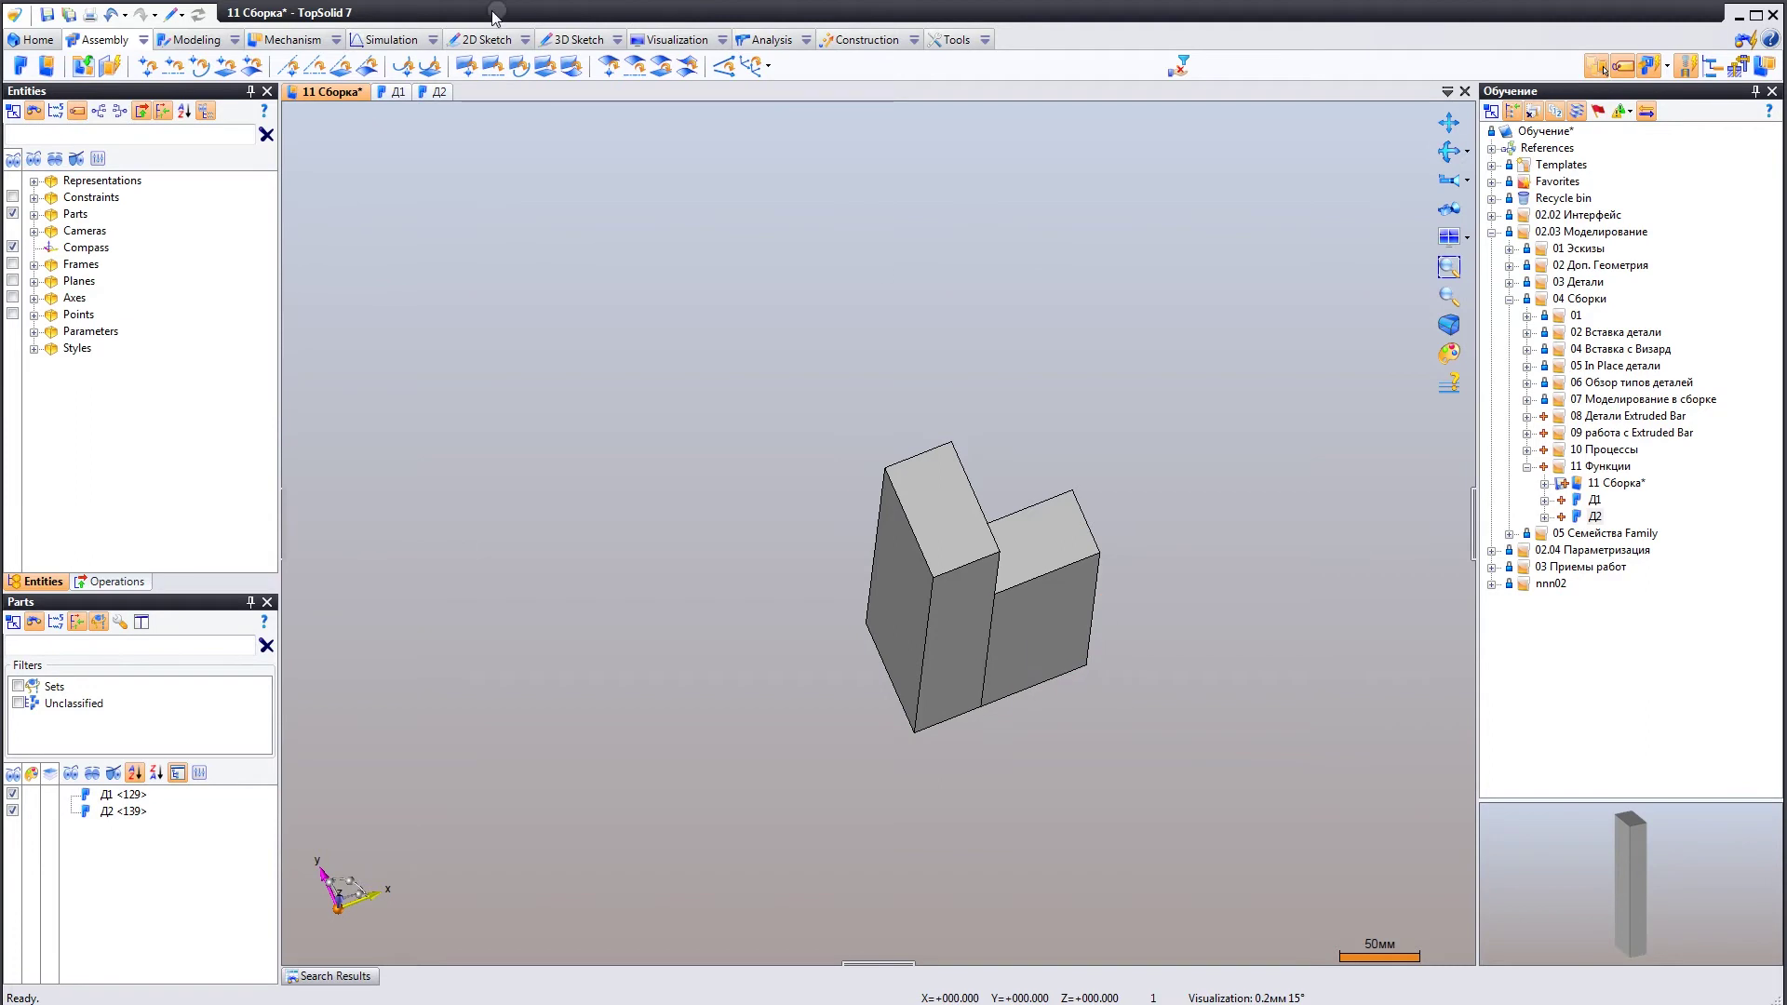
In part Д1, open Sketch 1 under the Extruded operation for editing.
left_click(396, 92)
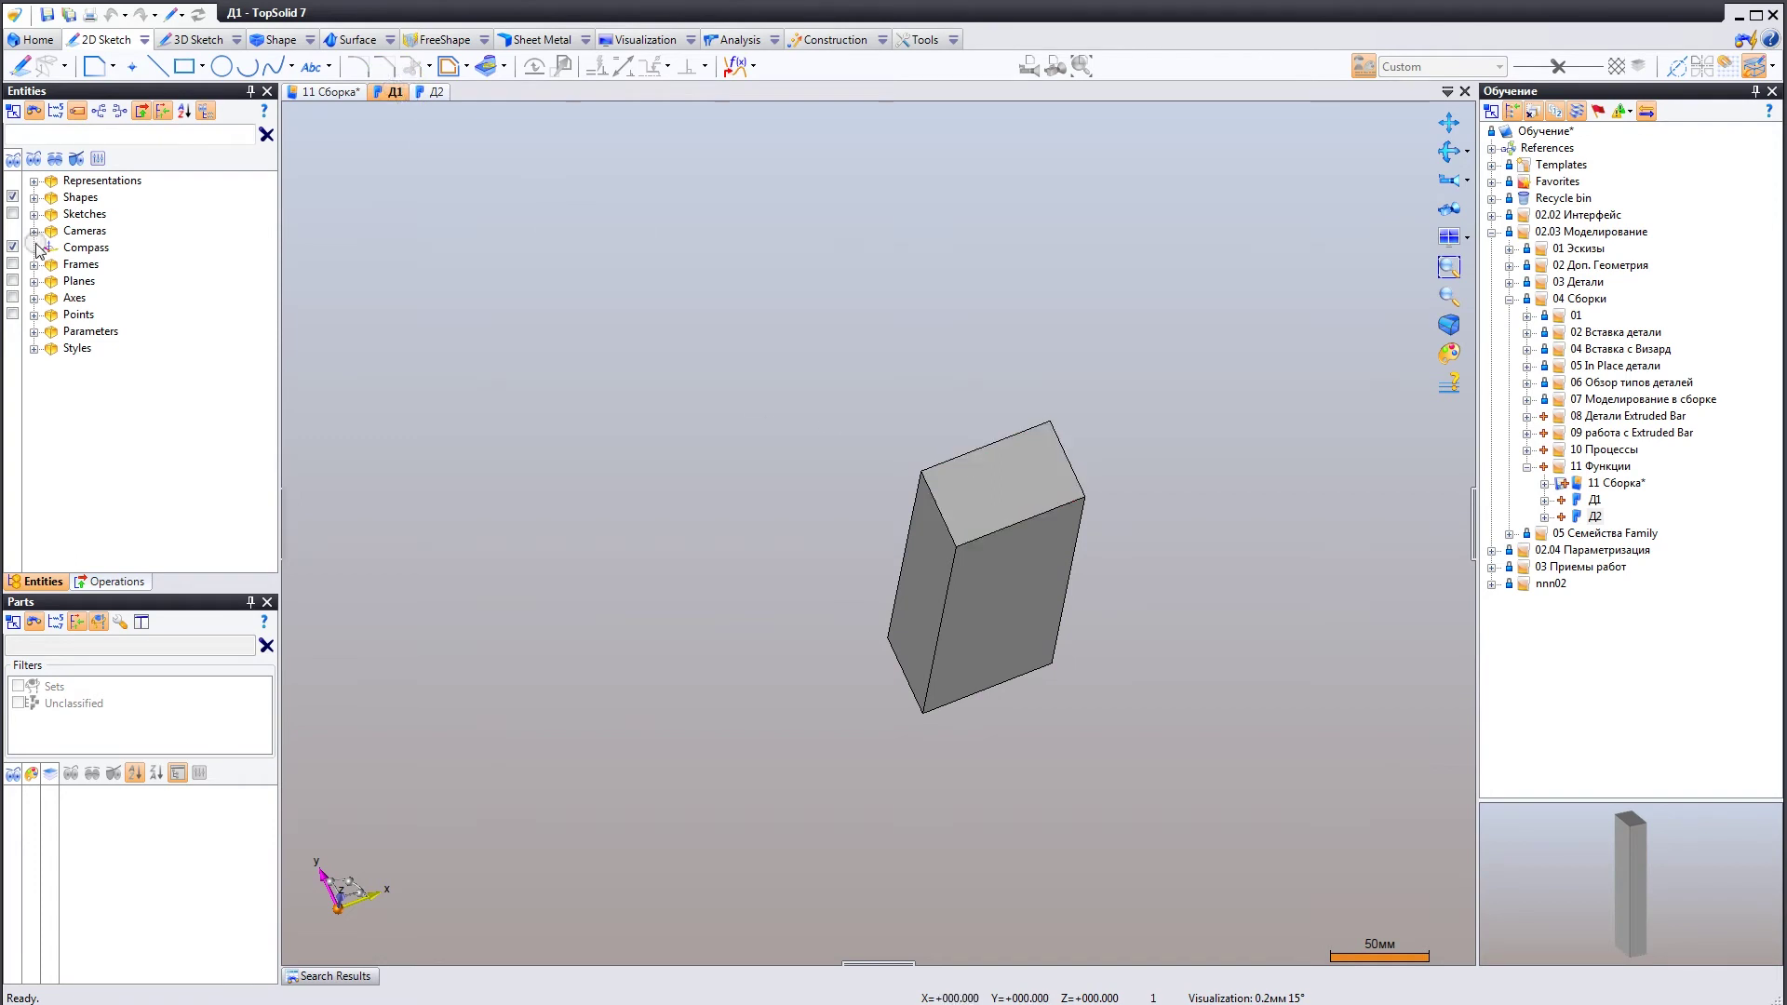
left_click(33, 180)
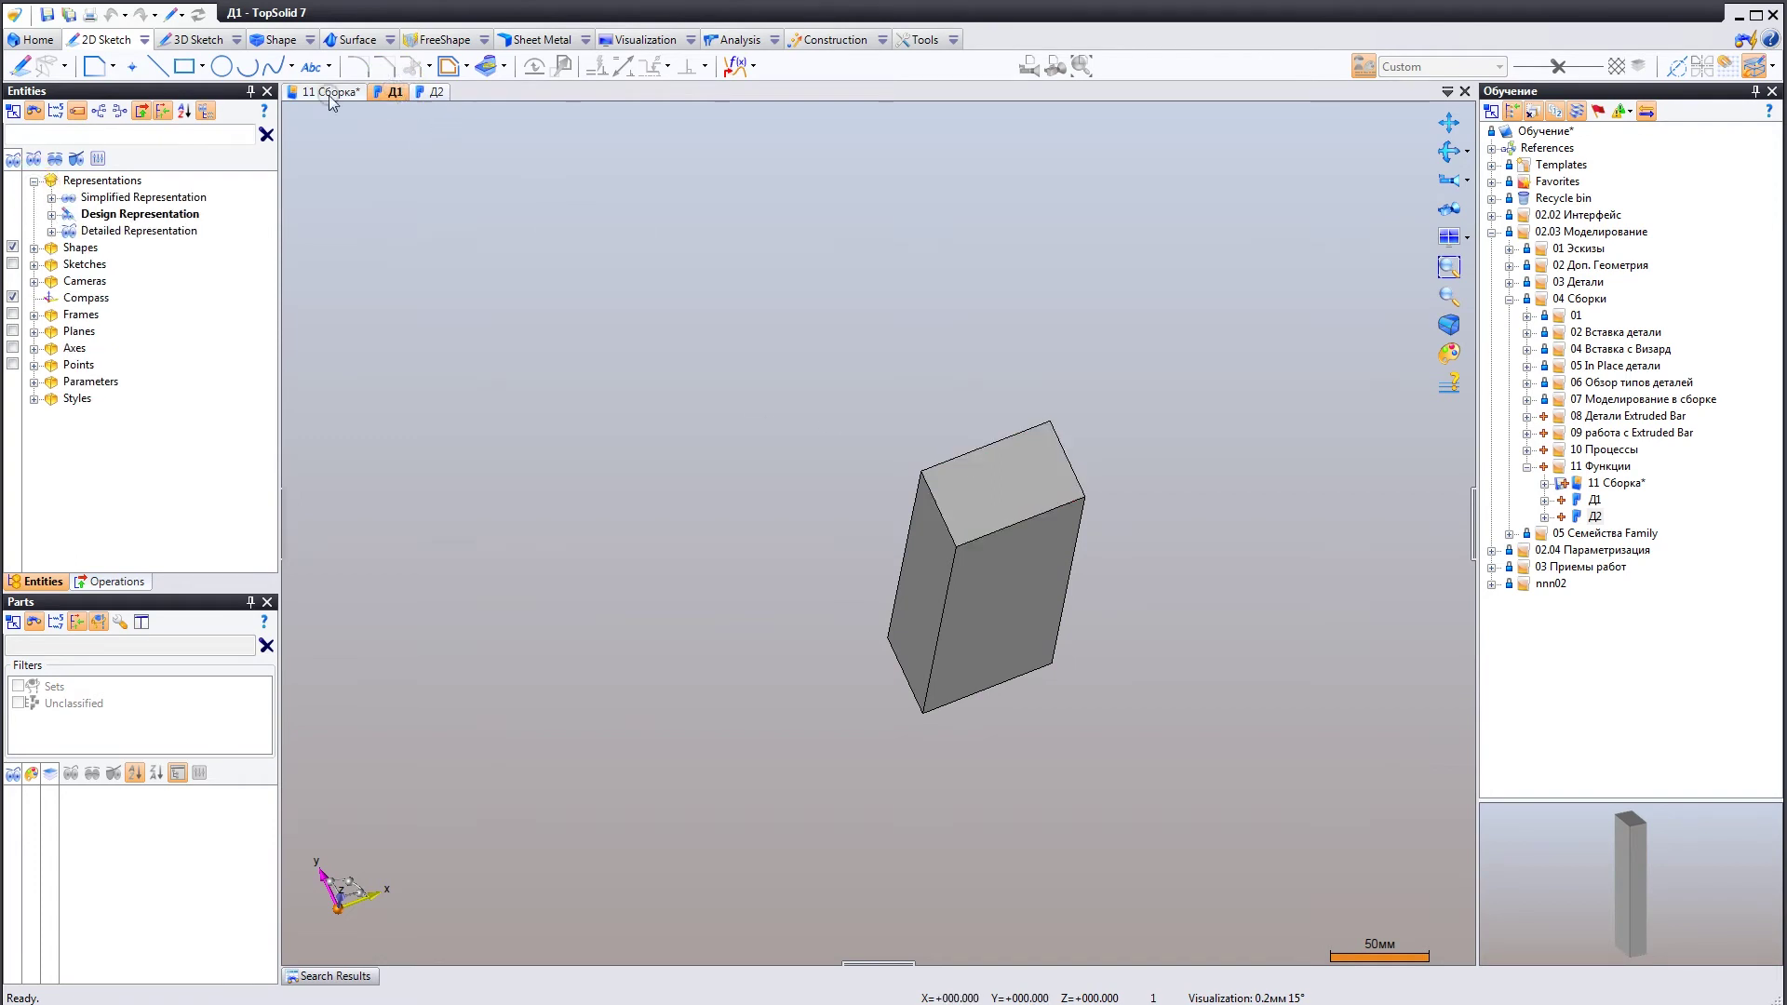
left_click(112, 581)
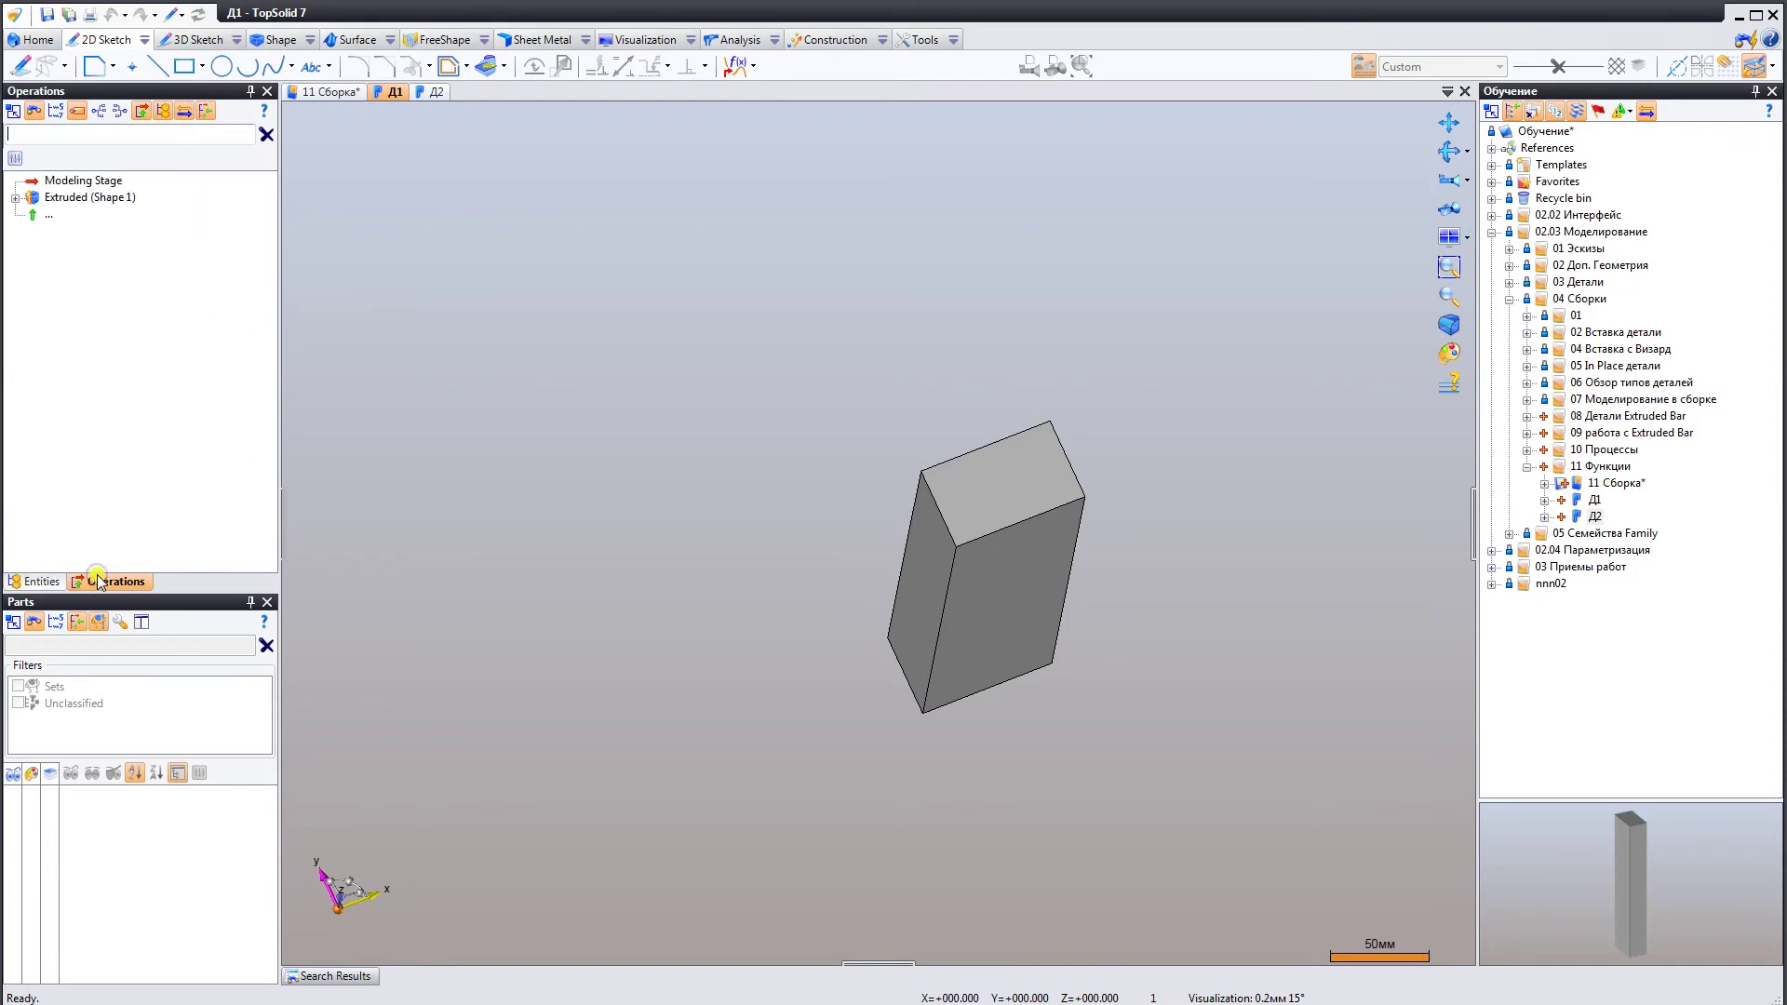
left_click(15, 198)
right_click(88, 248)
left_click(122, 319)
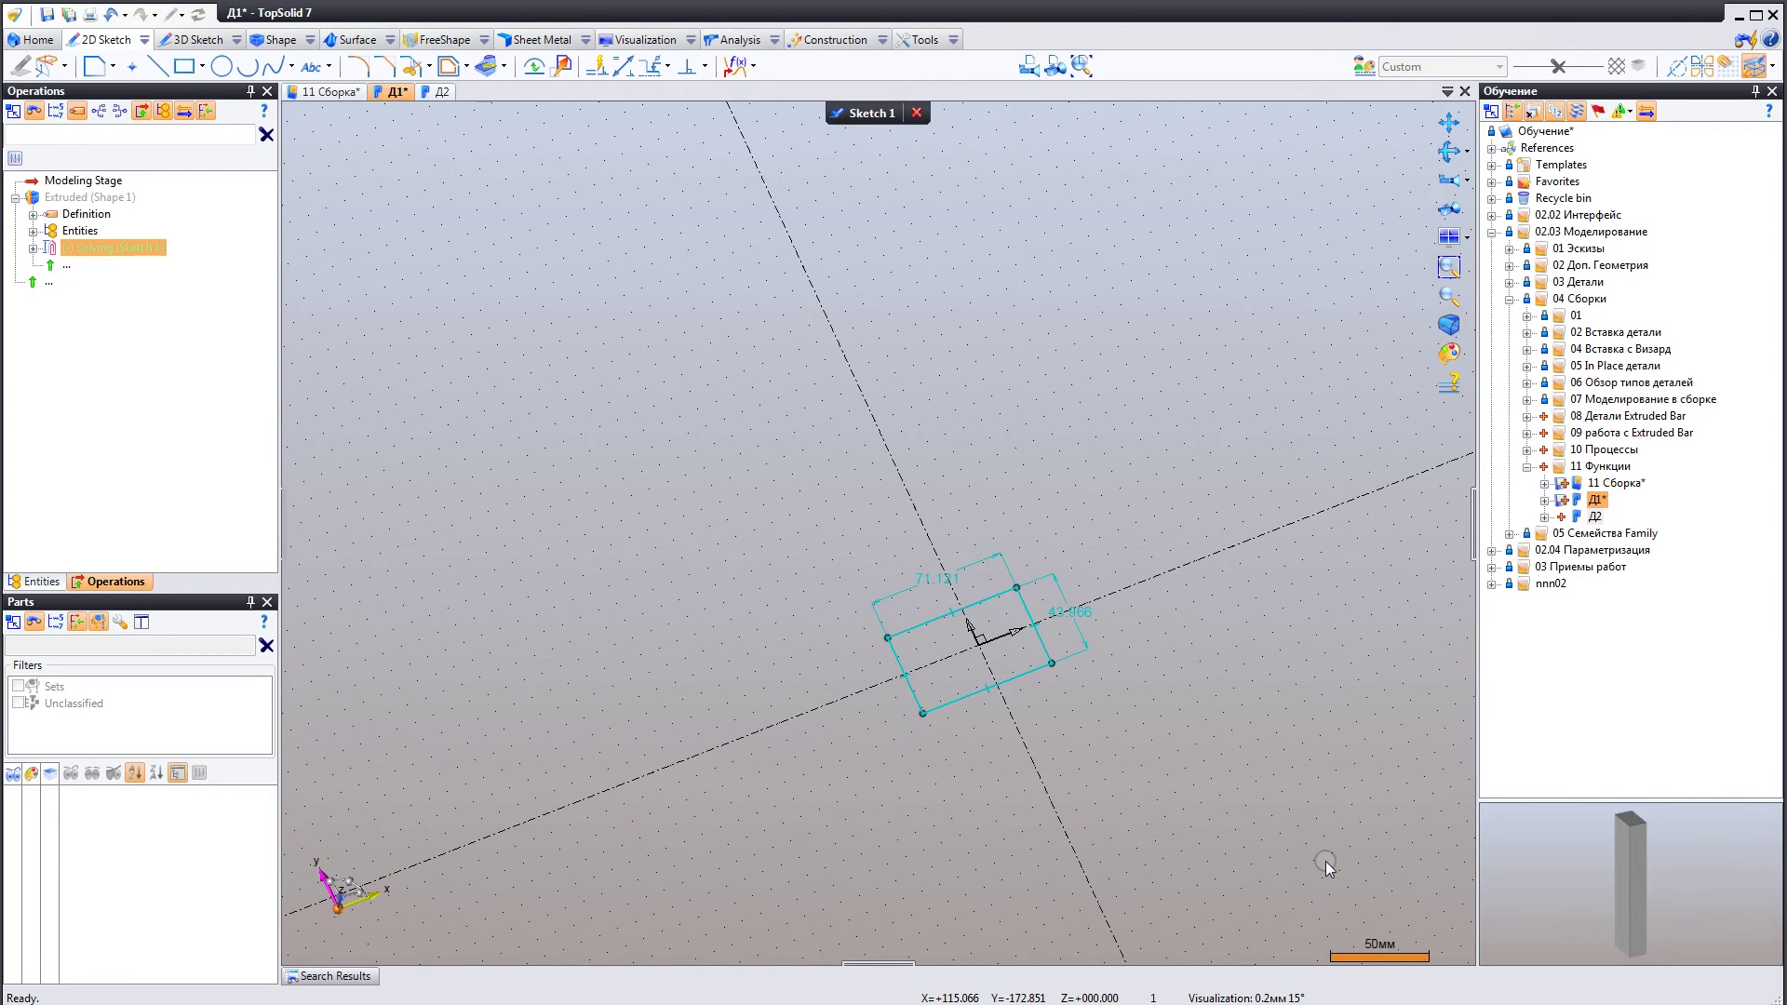
Replace the old rectangle with a three-point 72.908 × 74.755 rectangle and validate the sketch.
left_click(1296, 818)
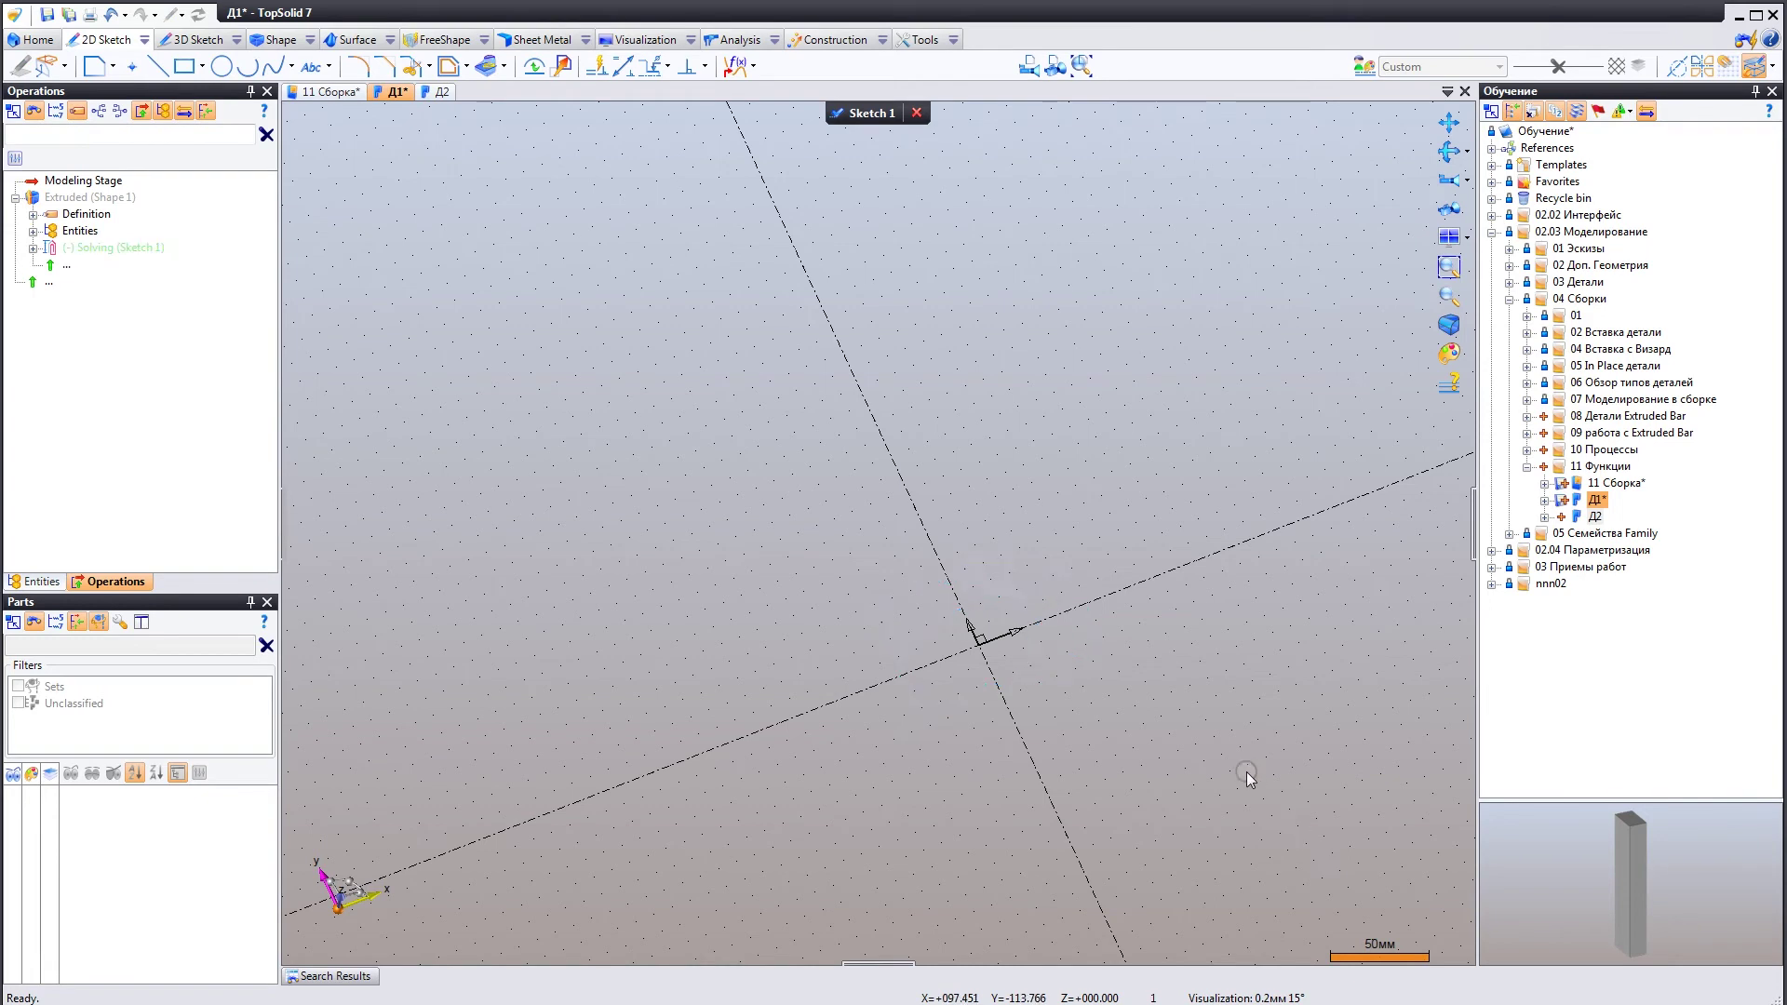
left_click(183, 65)
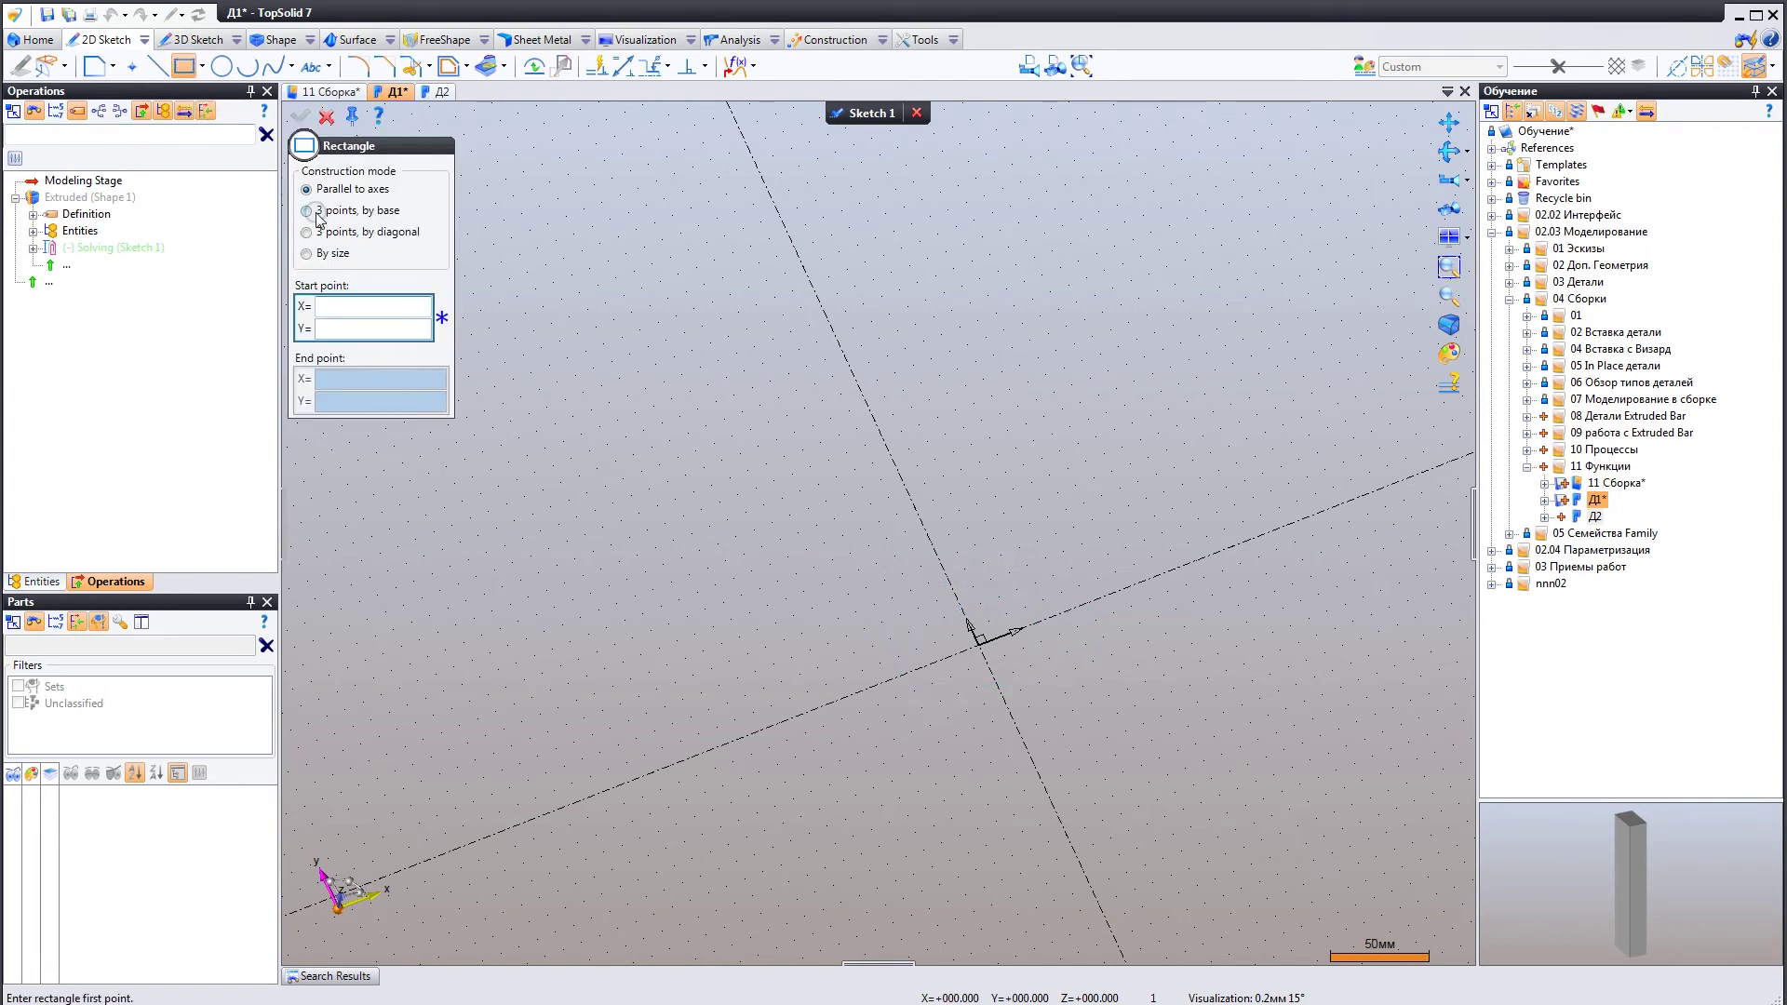
left_click(315, 215)
left_click(1057, 564)
left_click(914, 577)
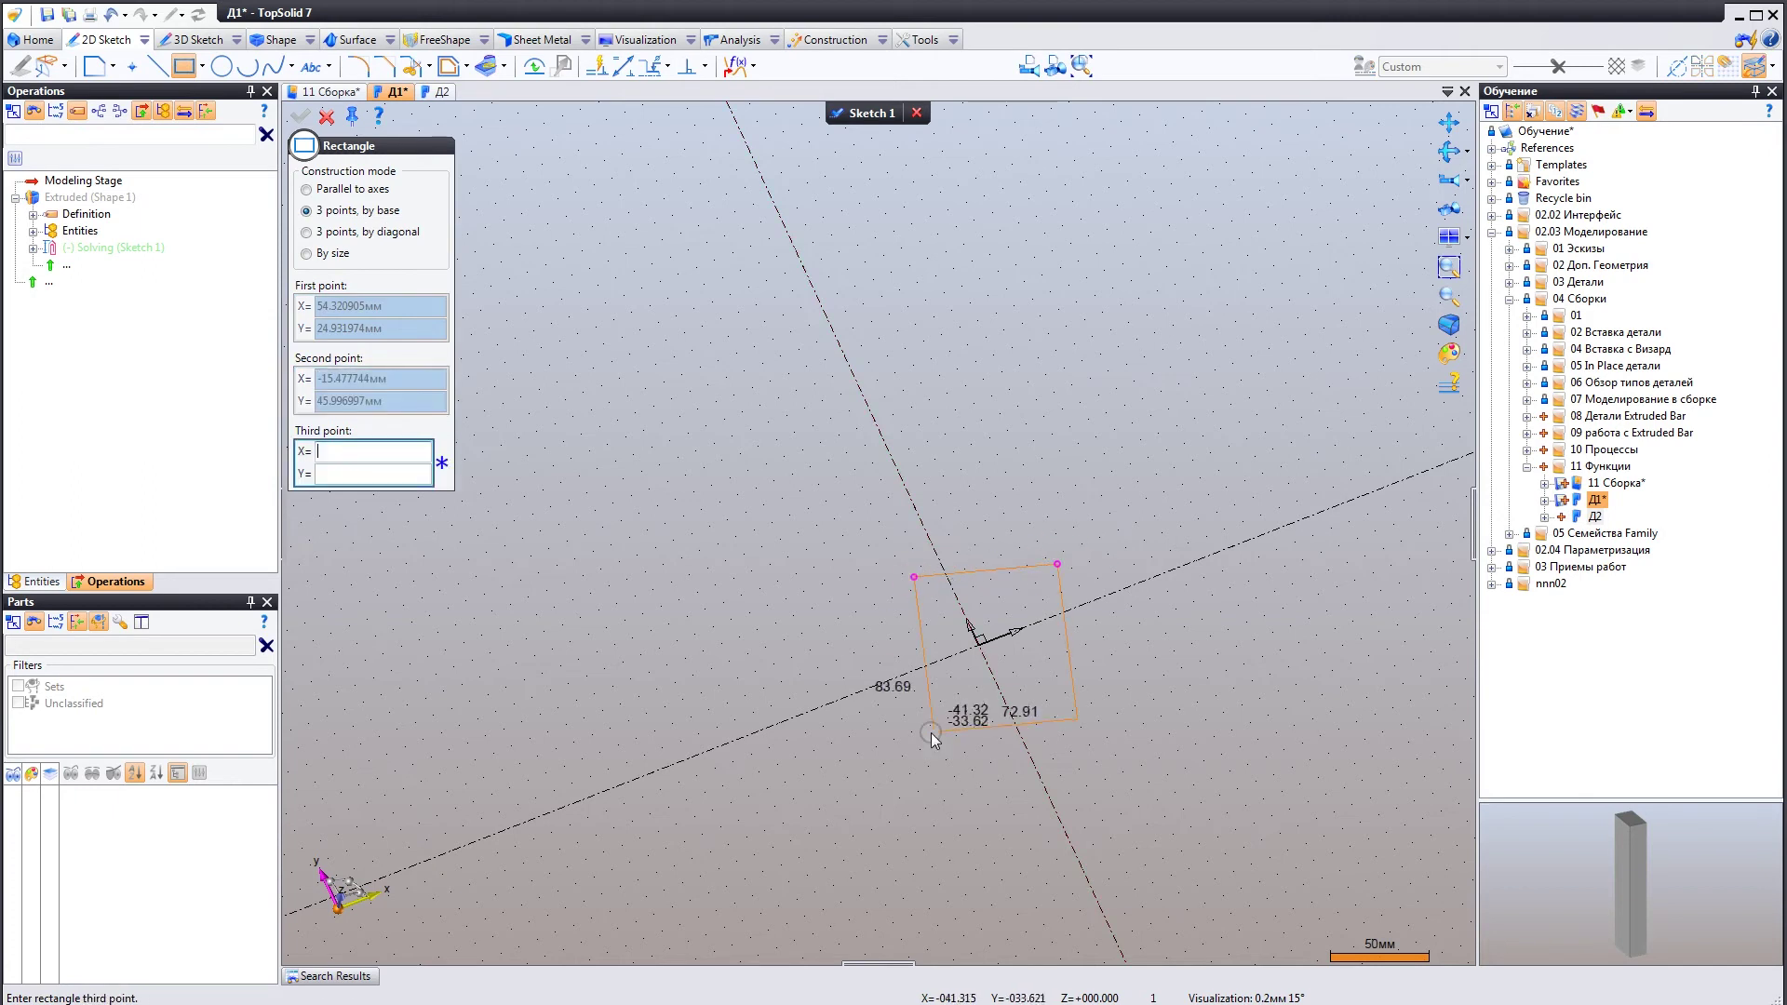
left_click(929, 716)
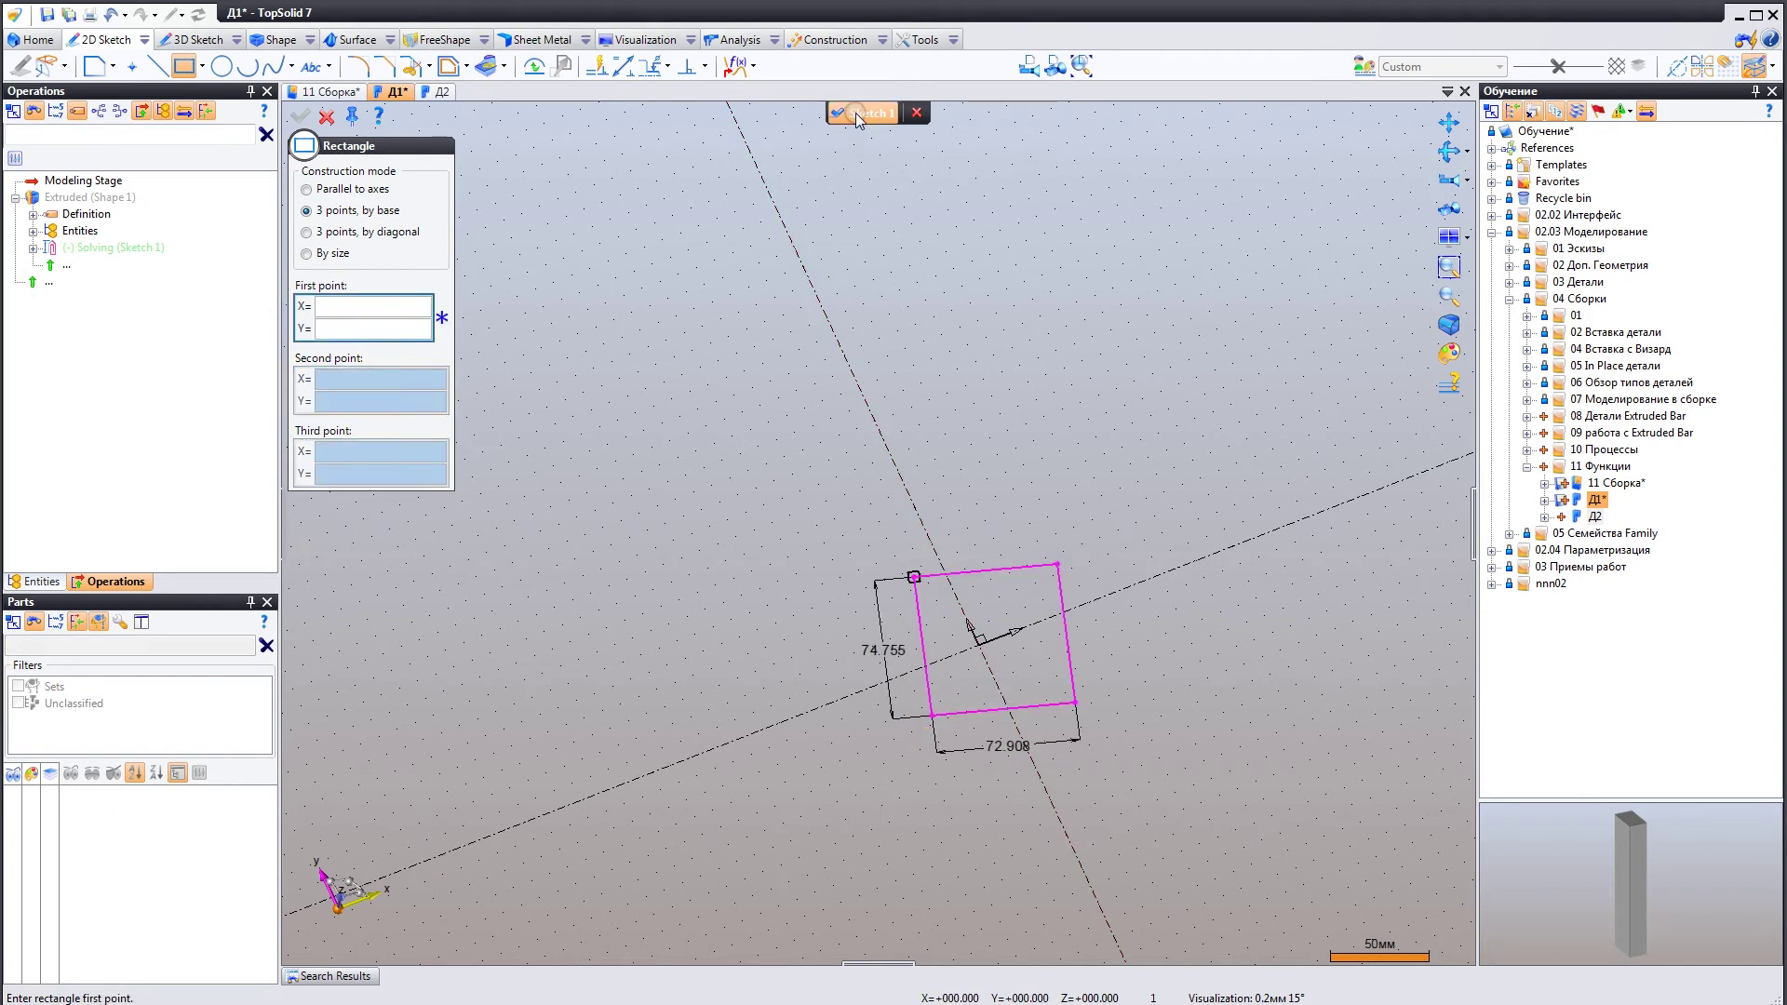
left_click(857, 113)
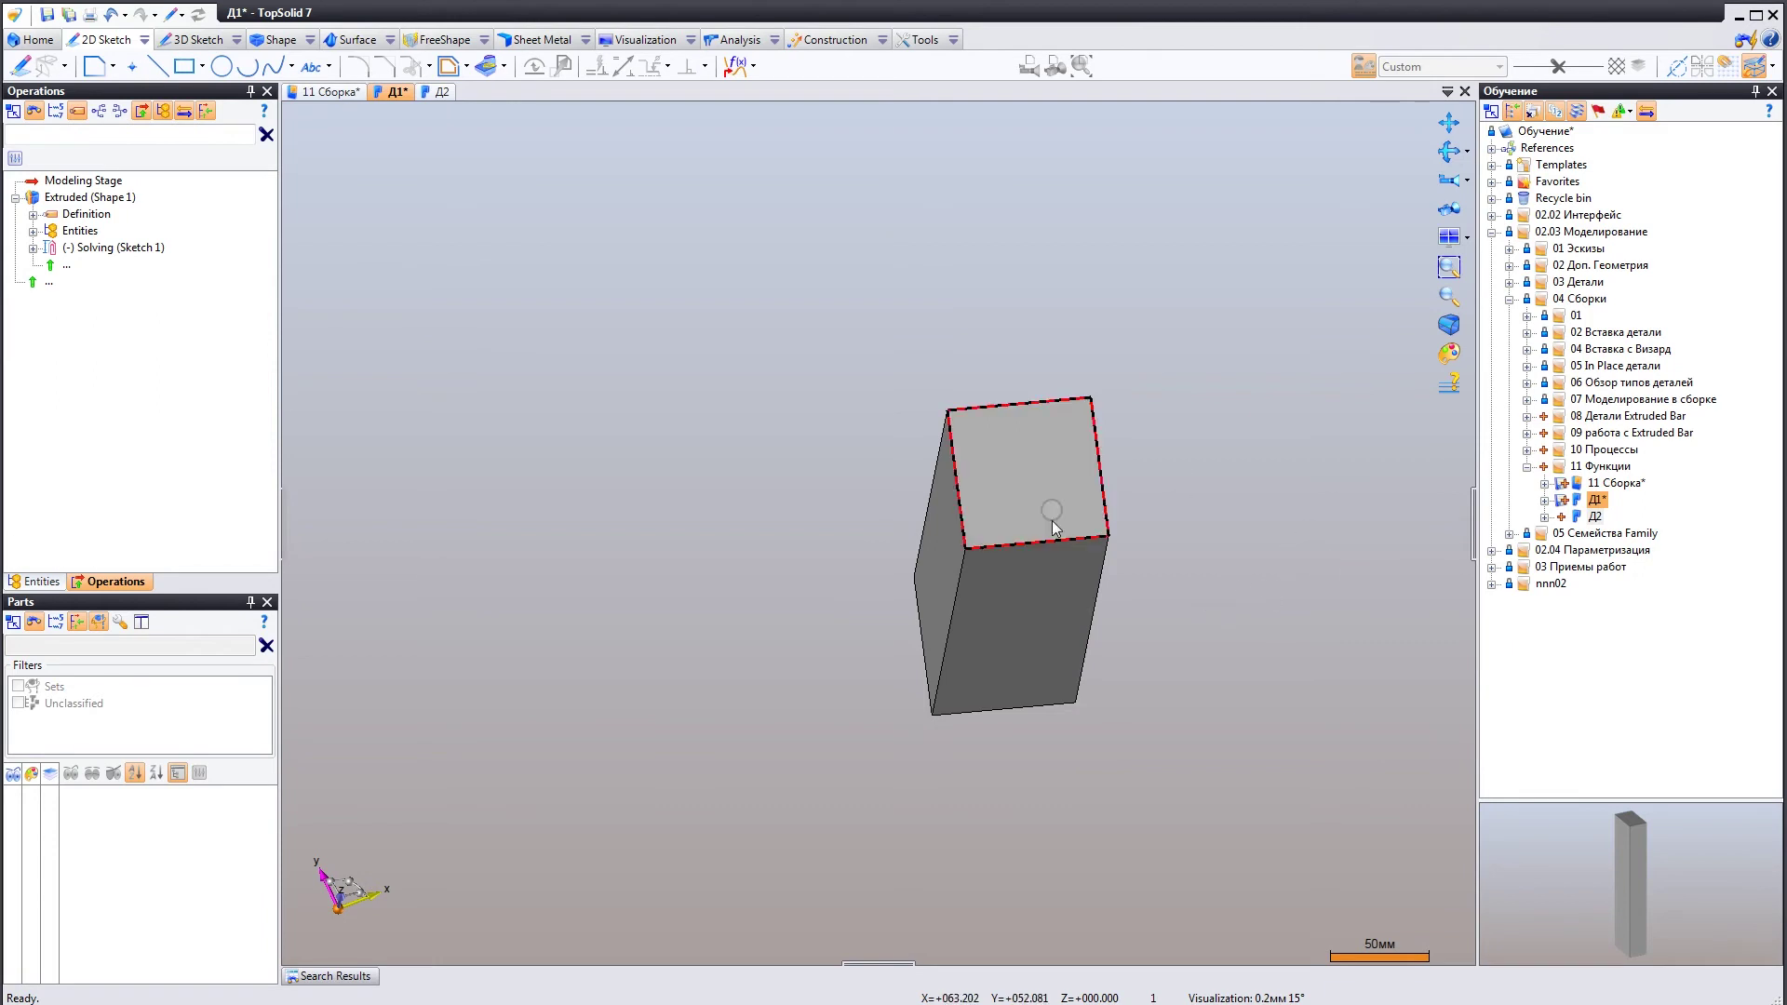
middle_click_drag(1168, 570, 1147, 567)
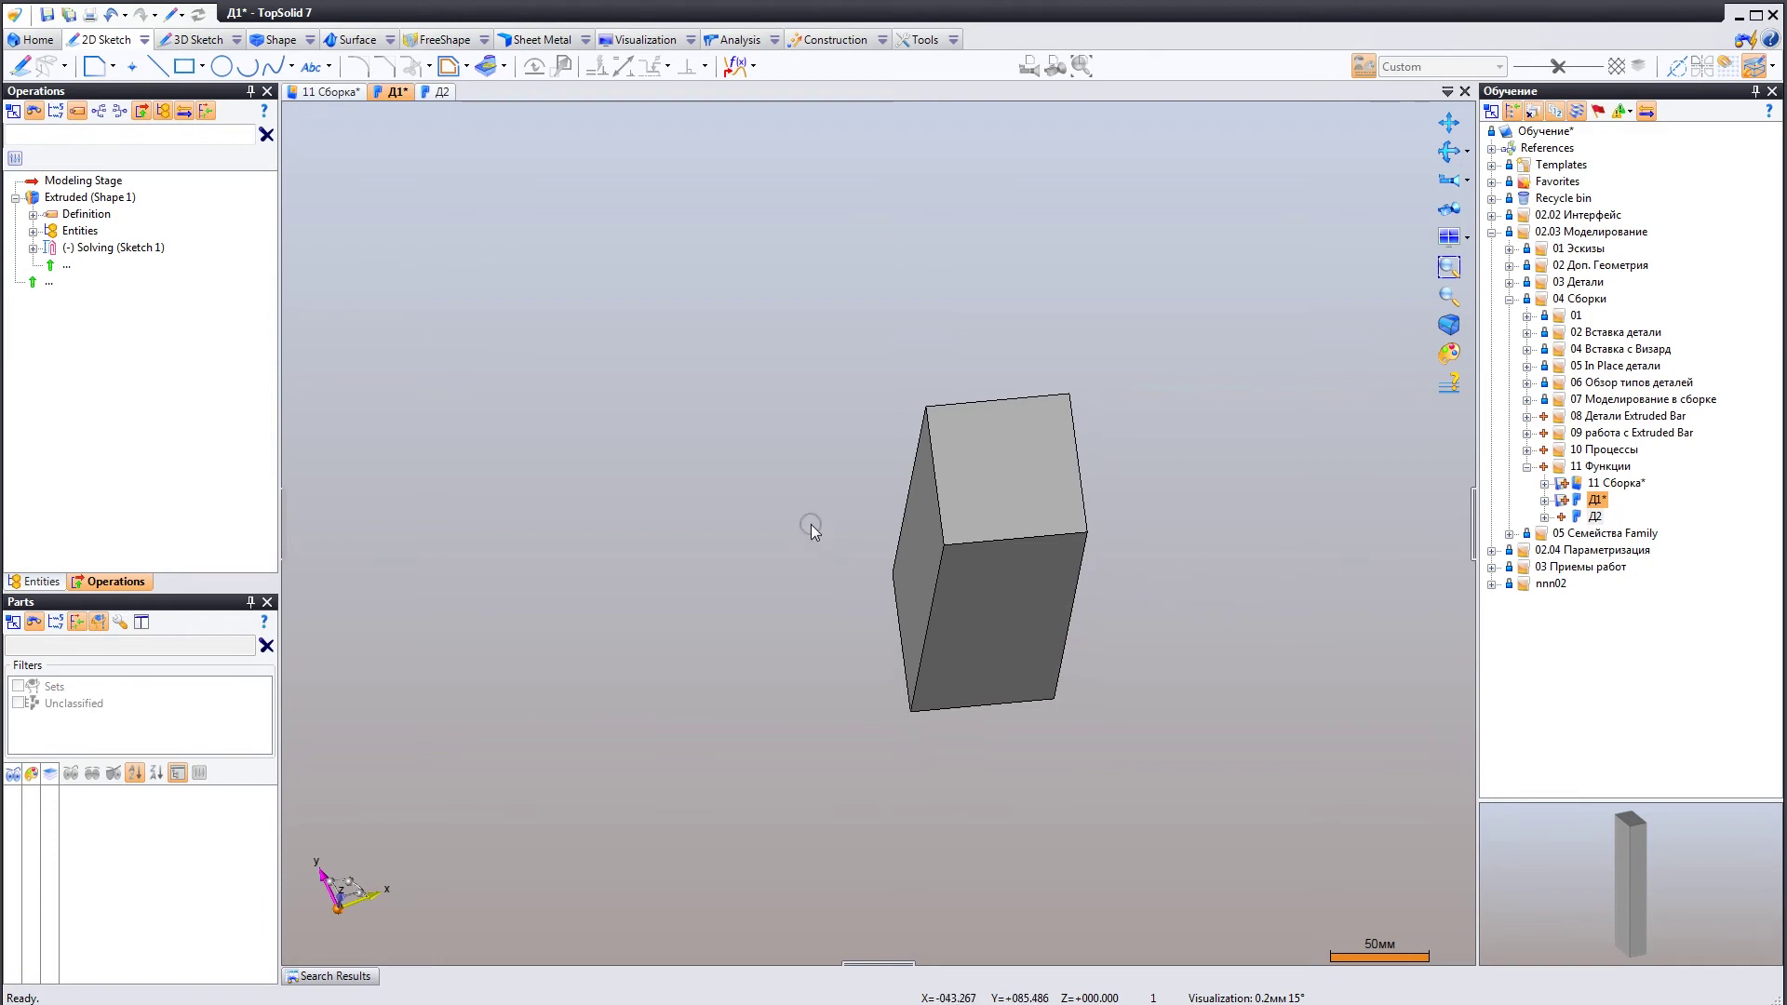
In 11 Сборка, edit Д2's Positioning 2 to show its three plane-on-plane constraints.
left_click(324, 110)
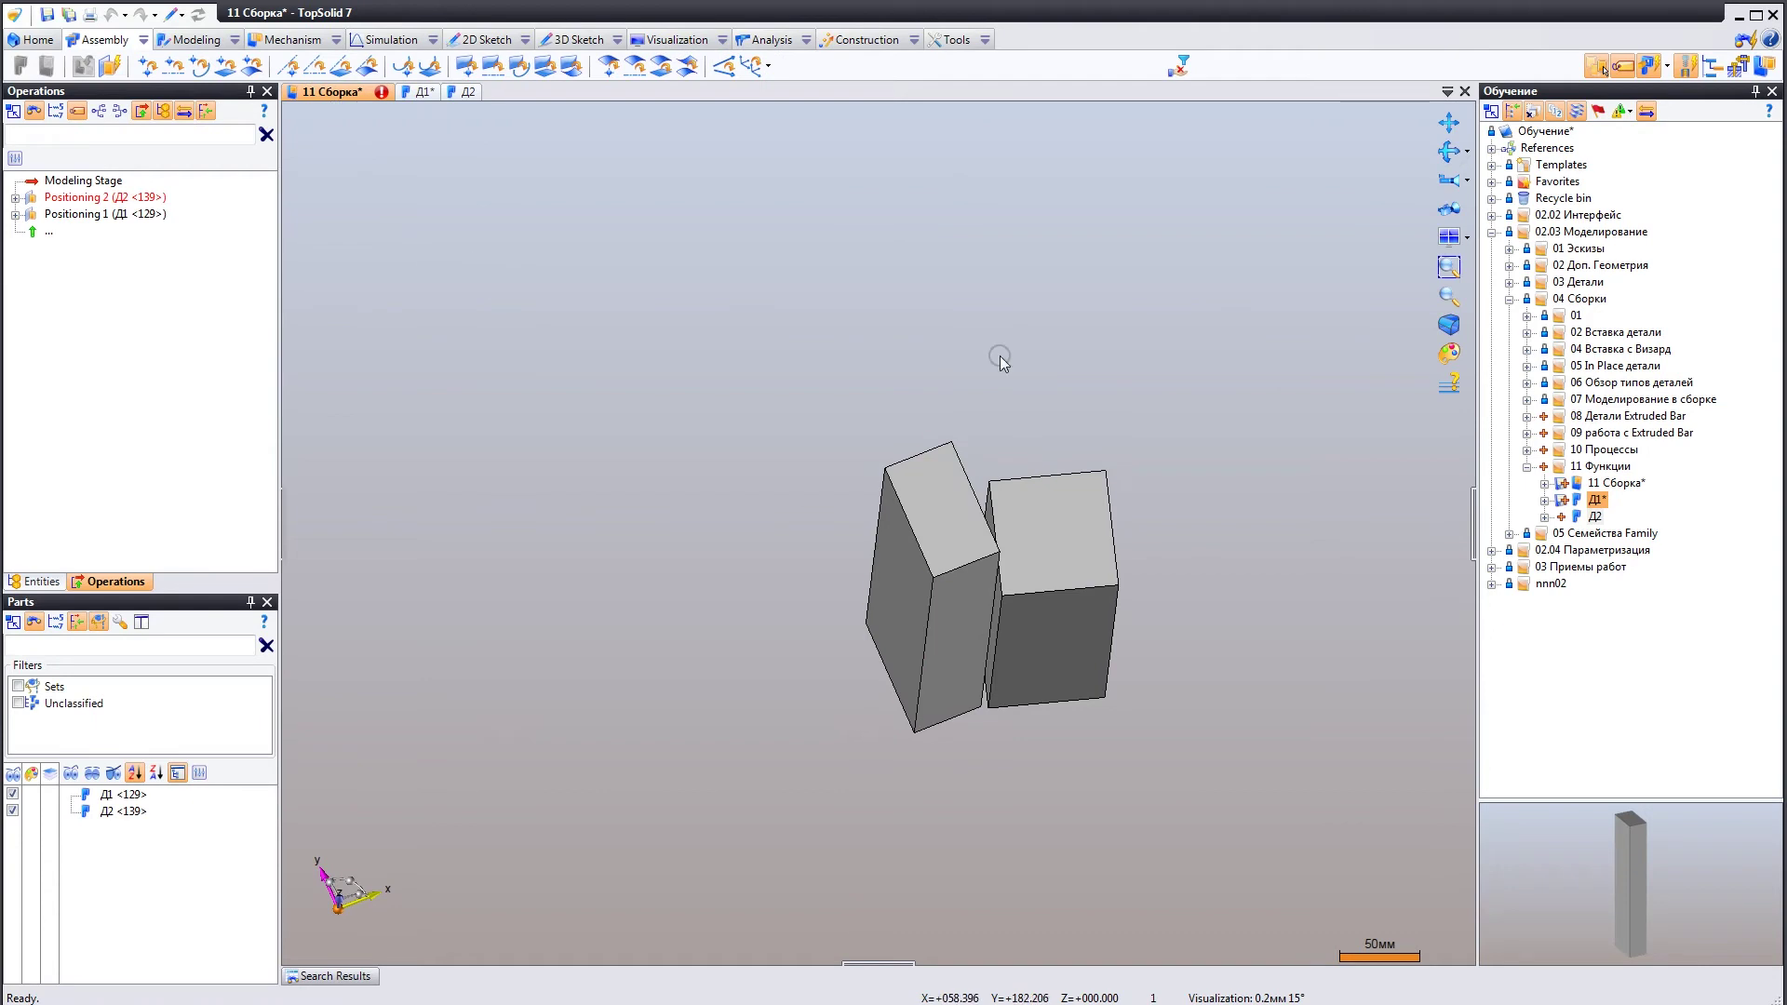
left_click(77, 199)
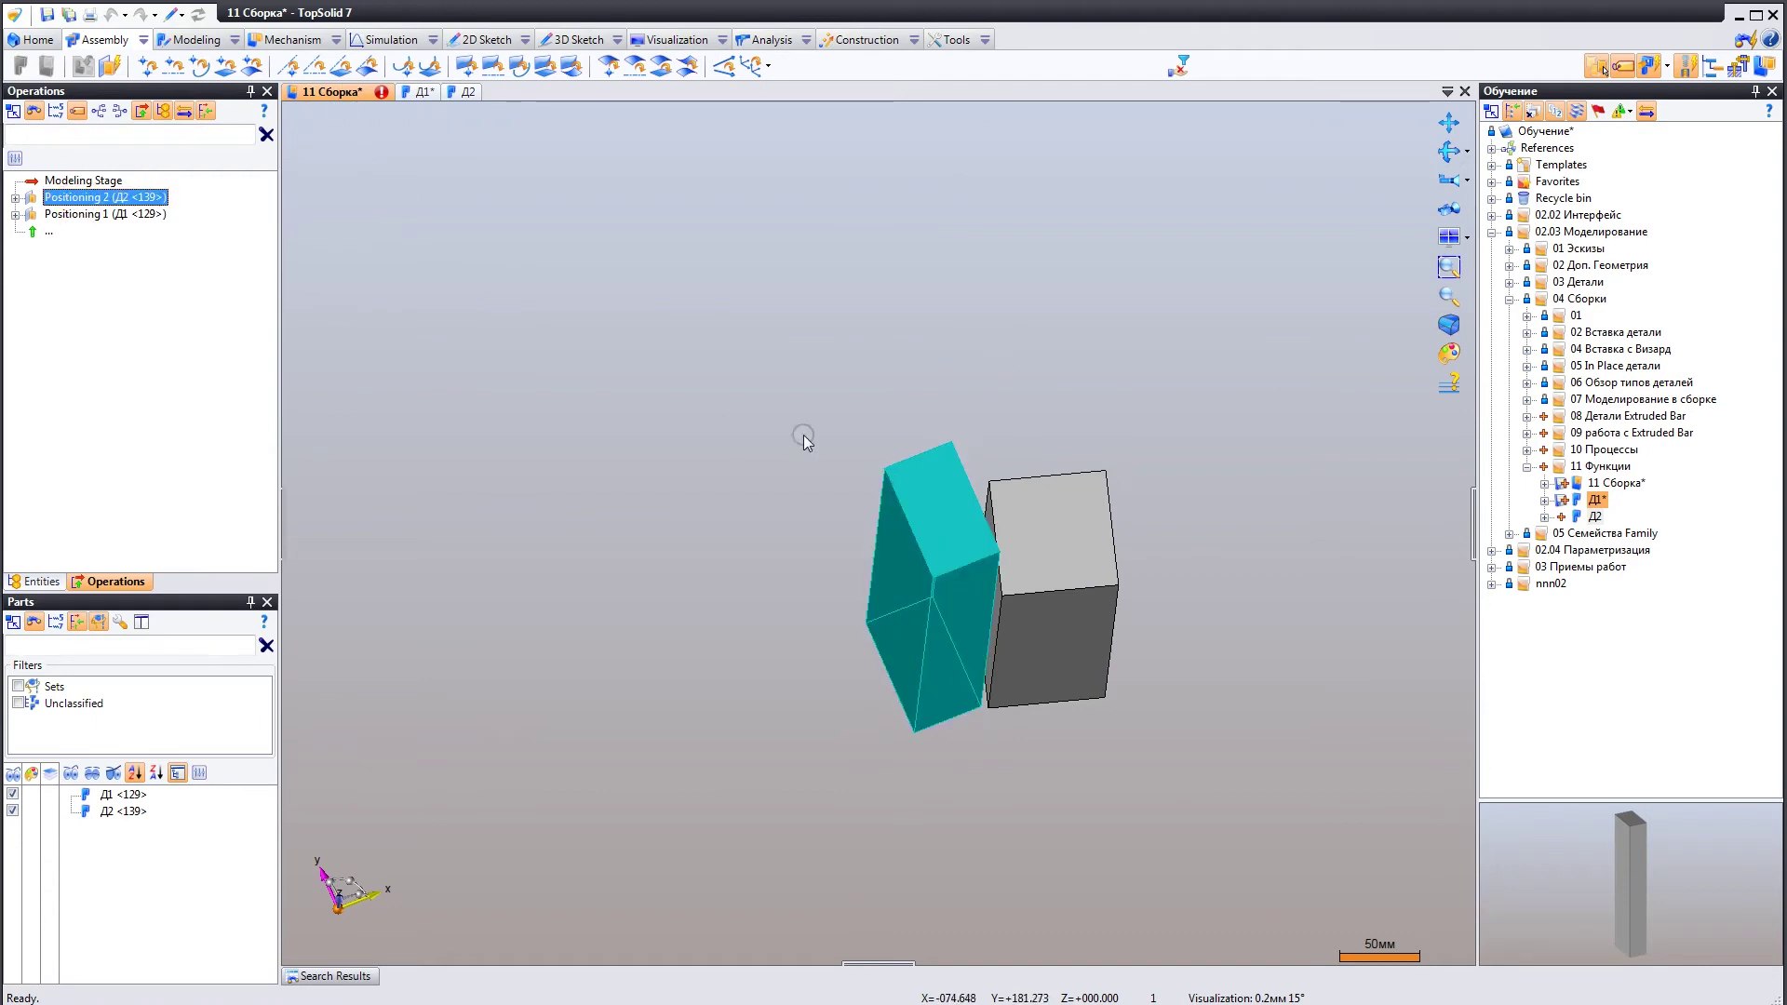
mouse_move(1027, 642)
middle_mouse_down()
mouse_move(1015, 492)
mouse_move(1052, 568)
middle_mouse_up()
left_click(14, 198)
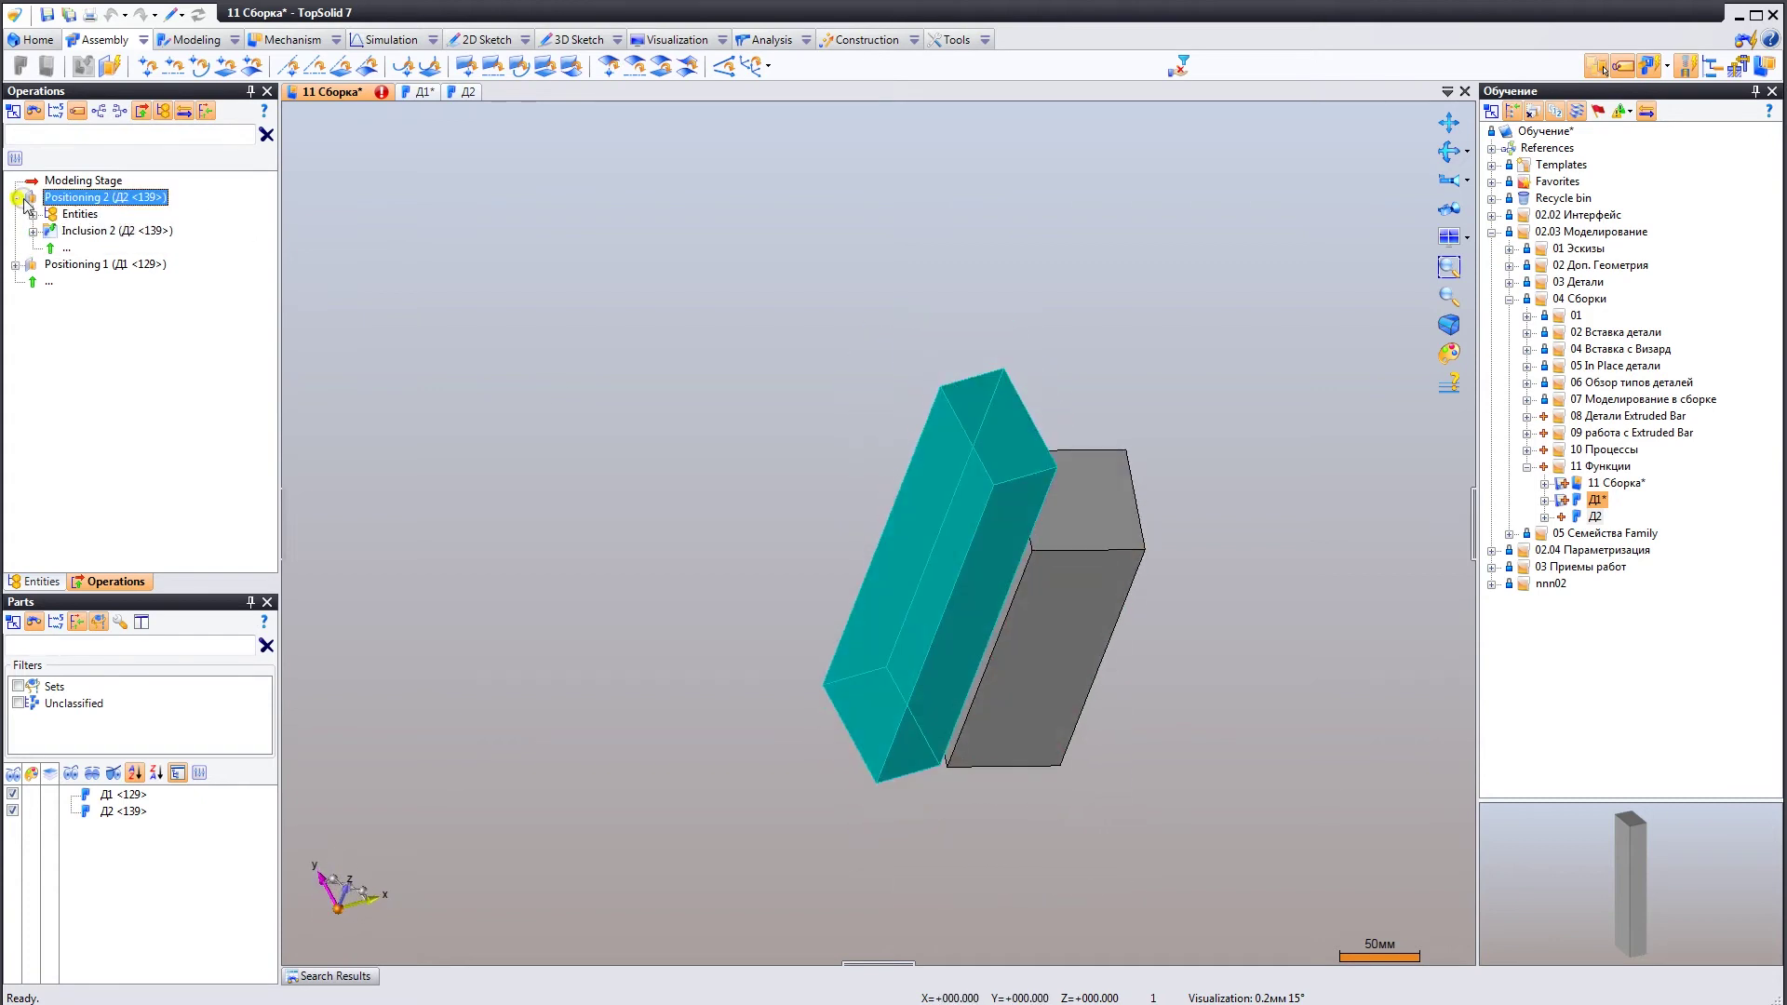
left_click(93, 231)
right_click(89, 198)
left_click(110, 214)
mouse_move(1051, 556)
middle_mouse_down()
mouse_move(1022, 568)
mouse_move(995, 409)
middle_mouse_up()
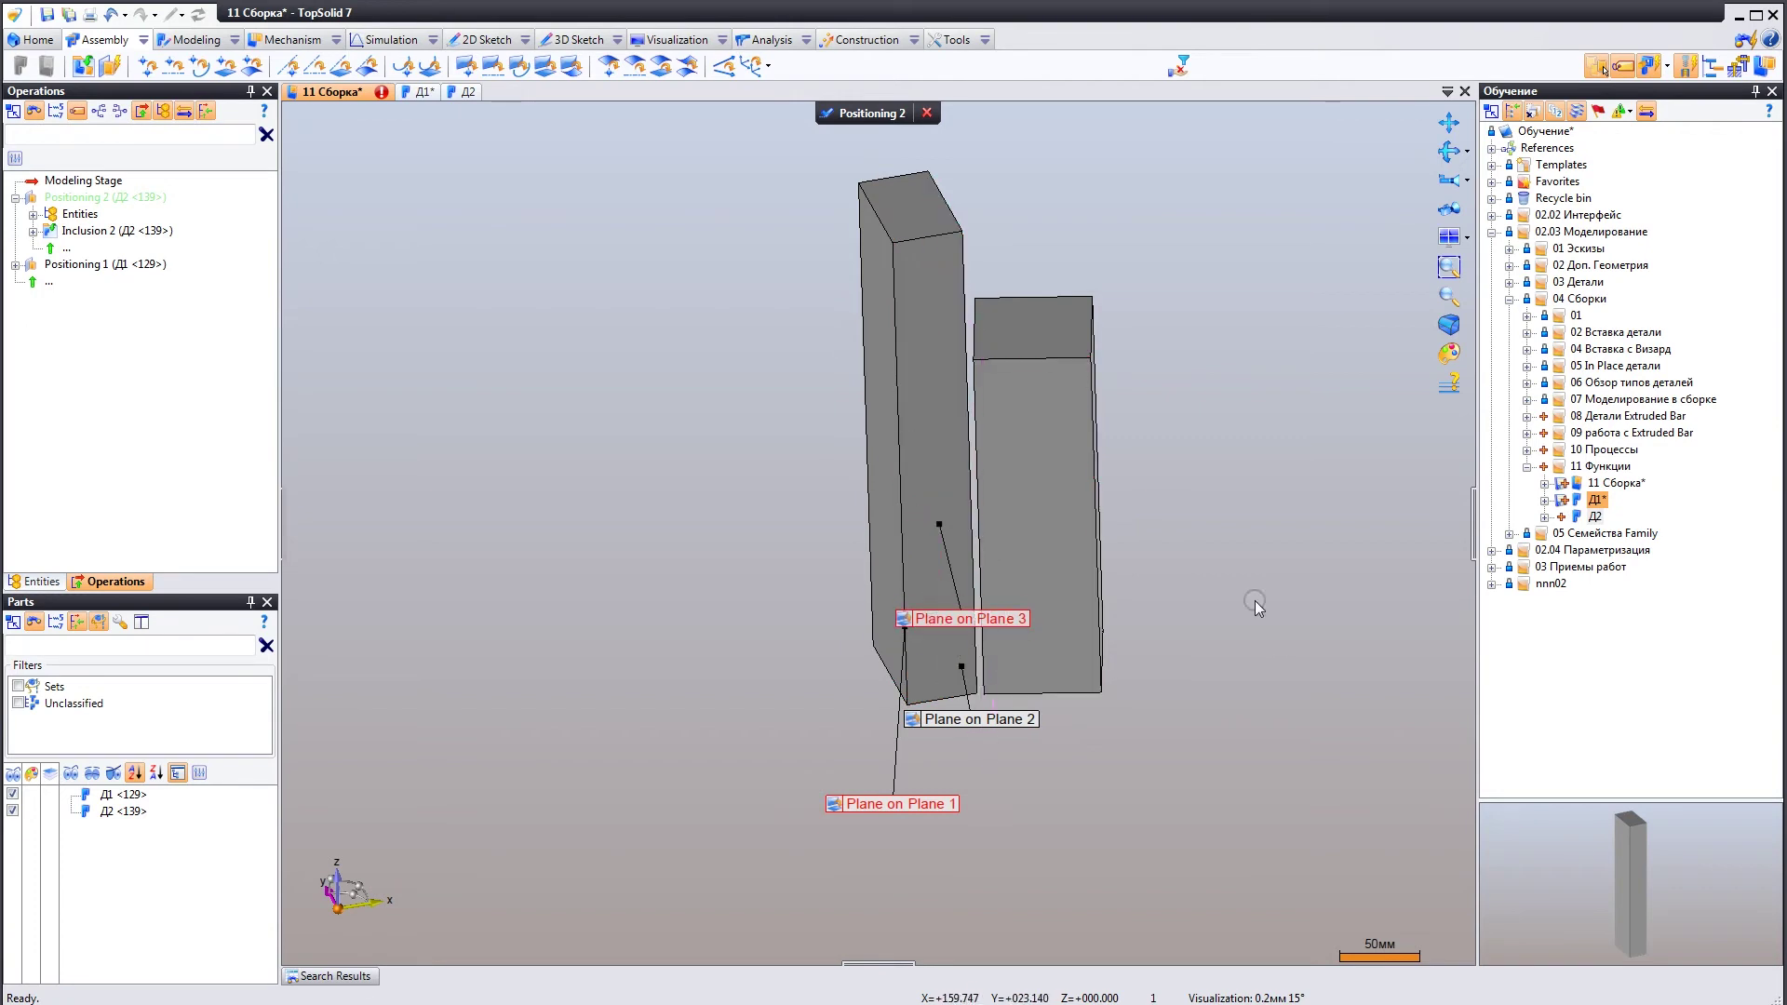
Repair Plane on Plane 3 by choosing Д1's side face as the new destination.
right_click(972, 618)
left_click(1028, 693)
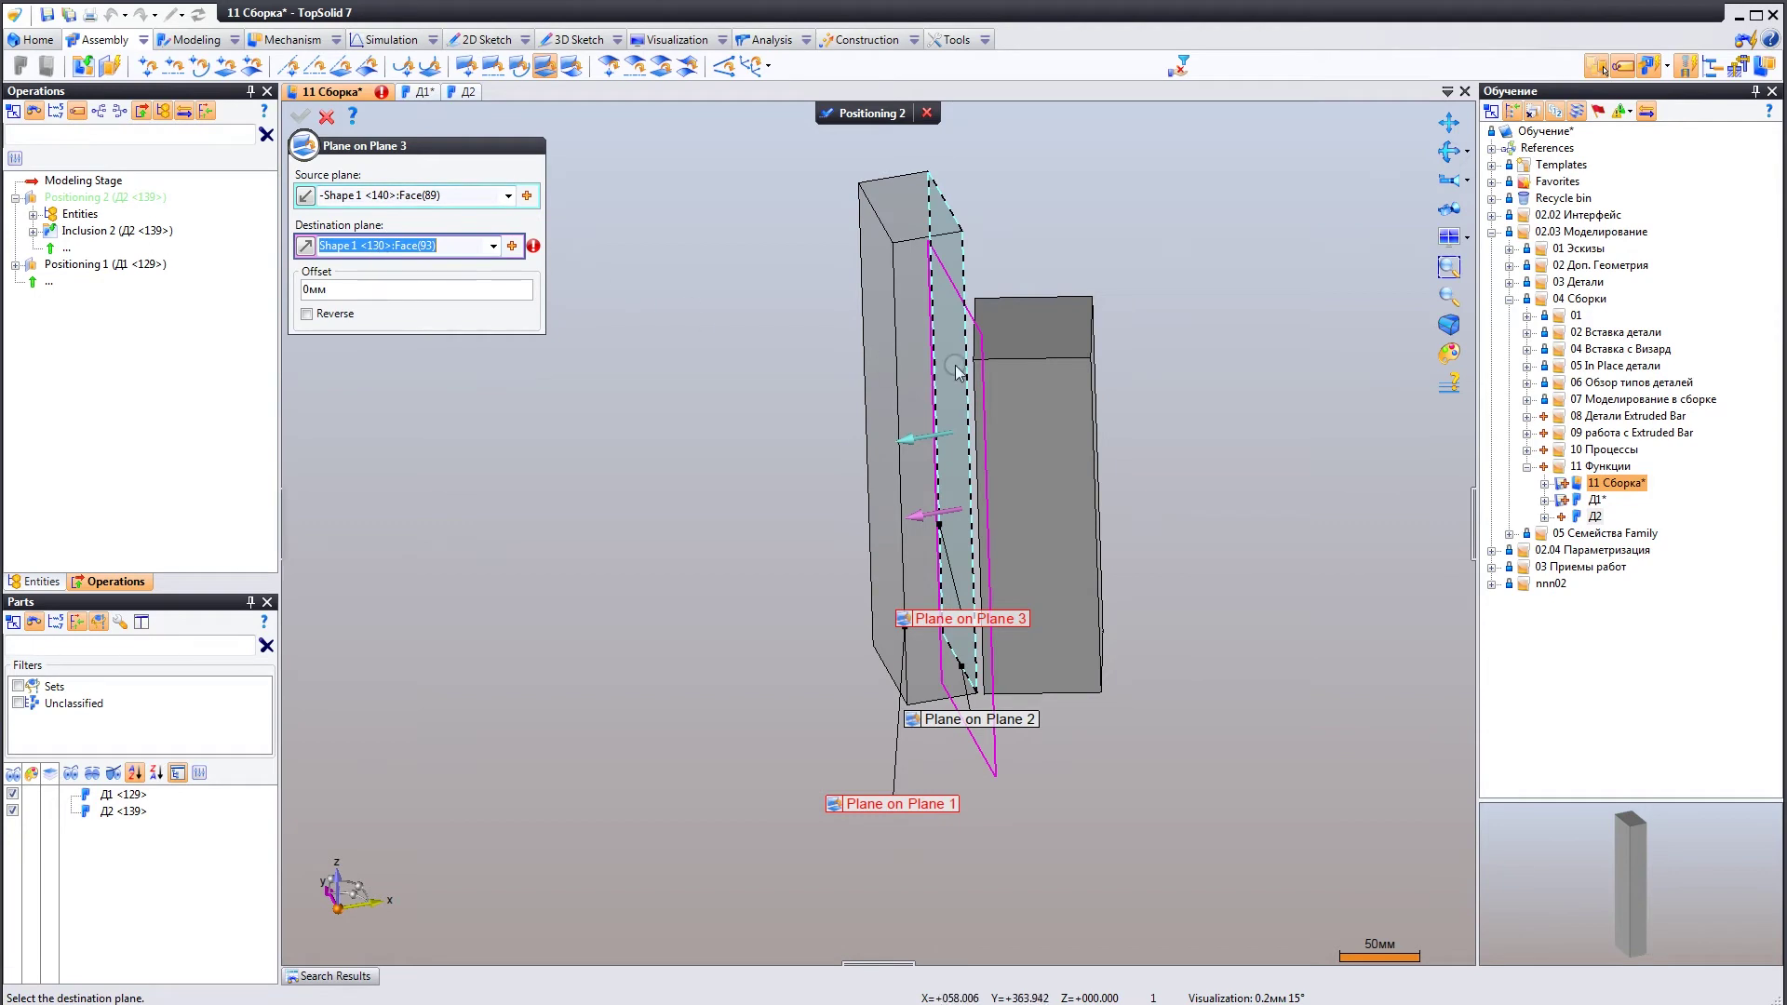
middle_click_drag(1011, 391, 1034, 403)
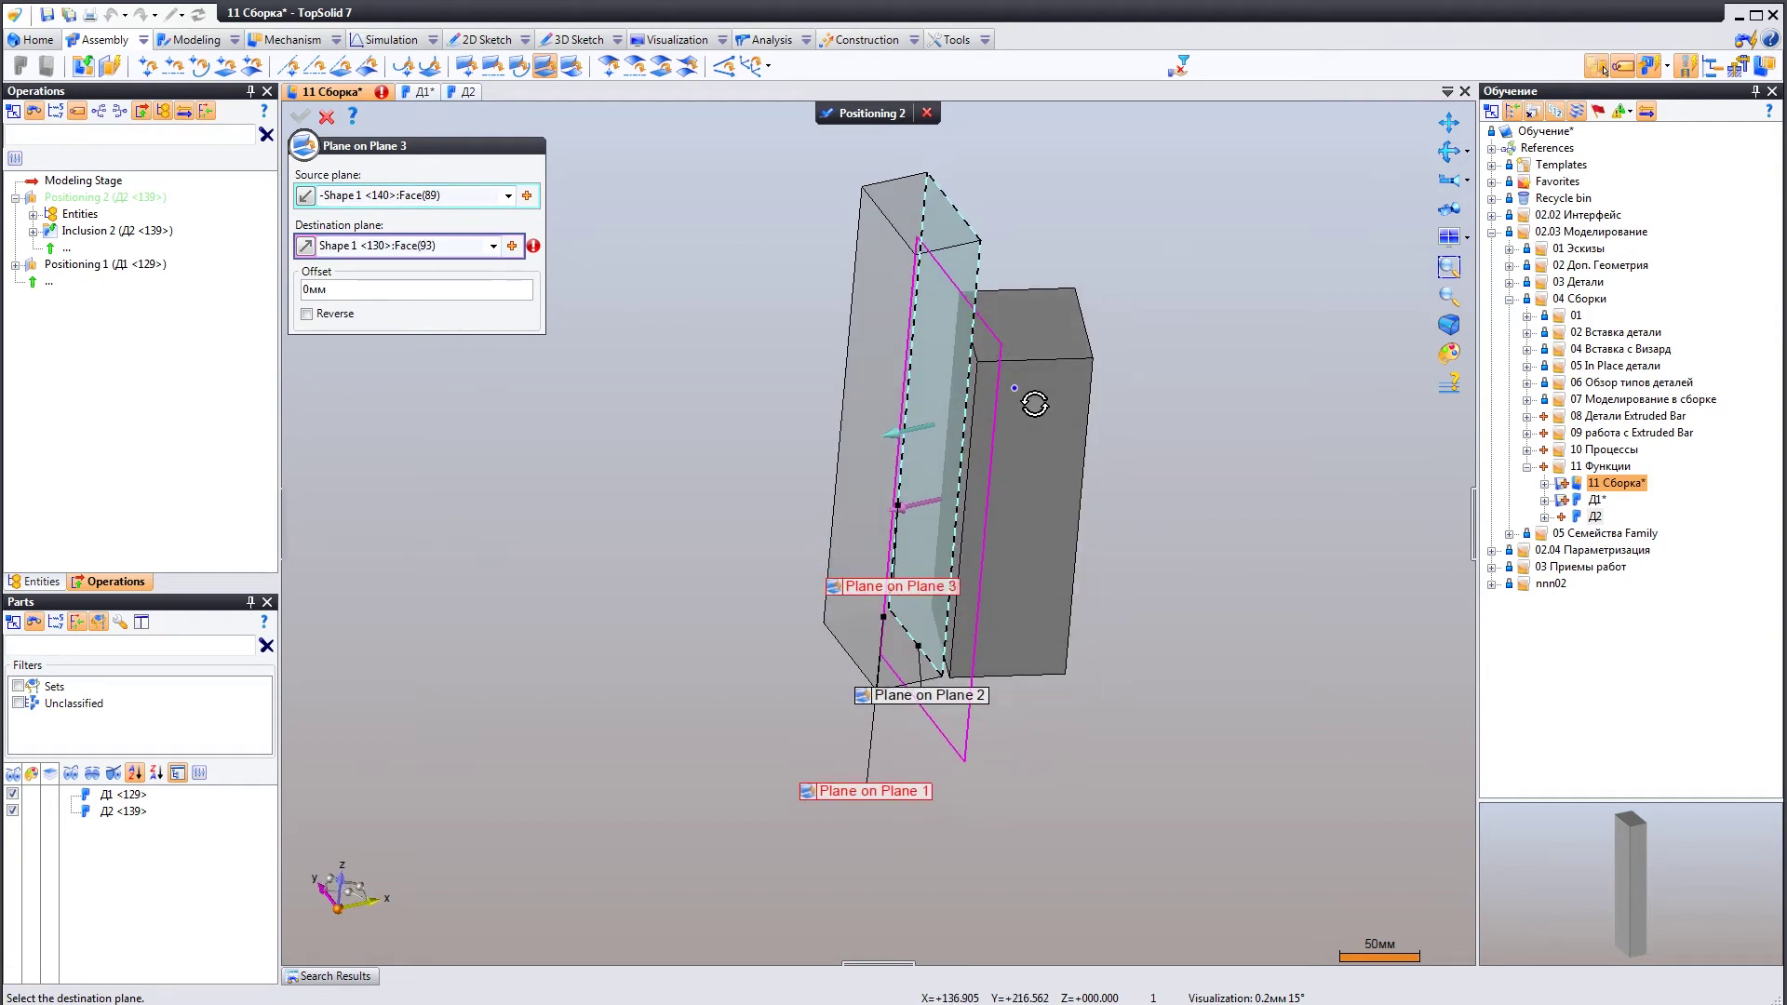
middle_click_drag(1010, 479, 963, 420)
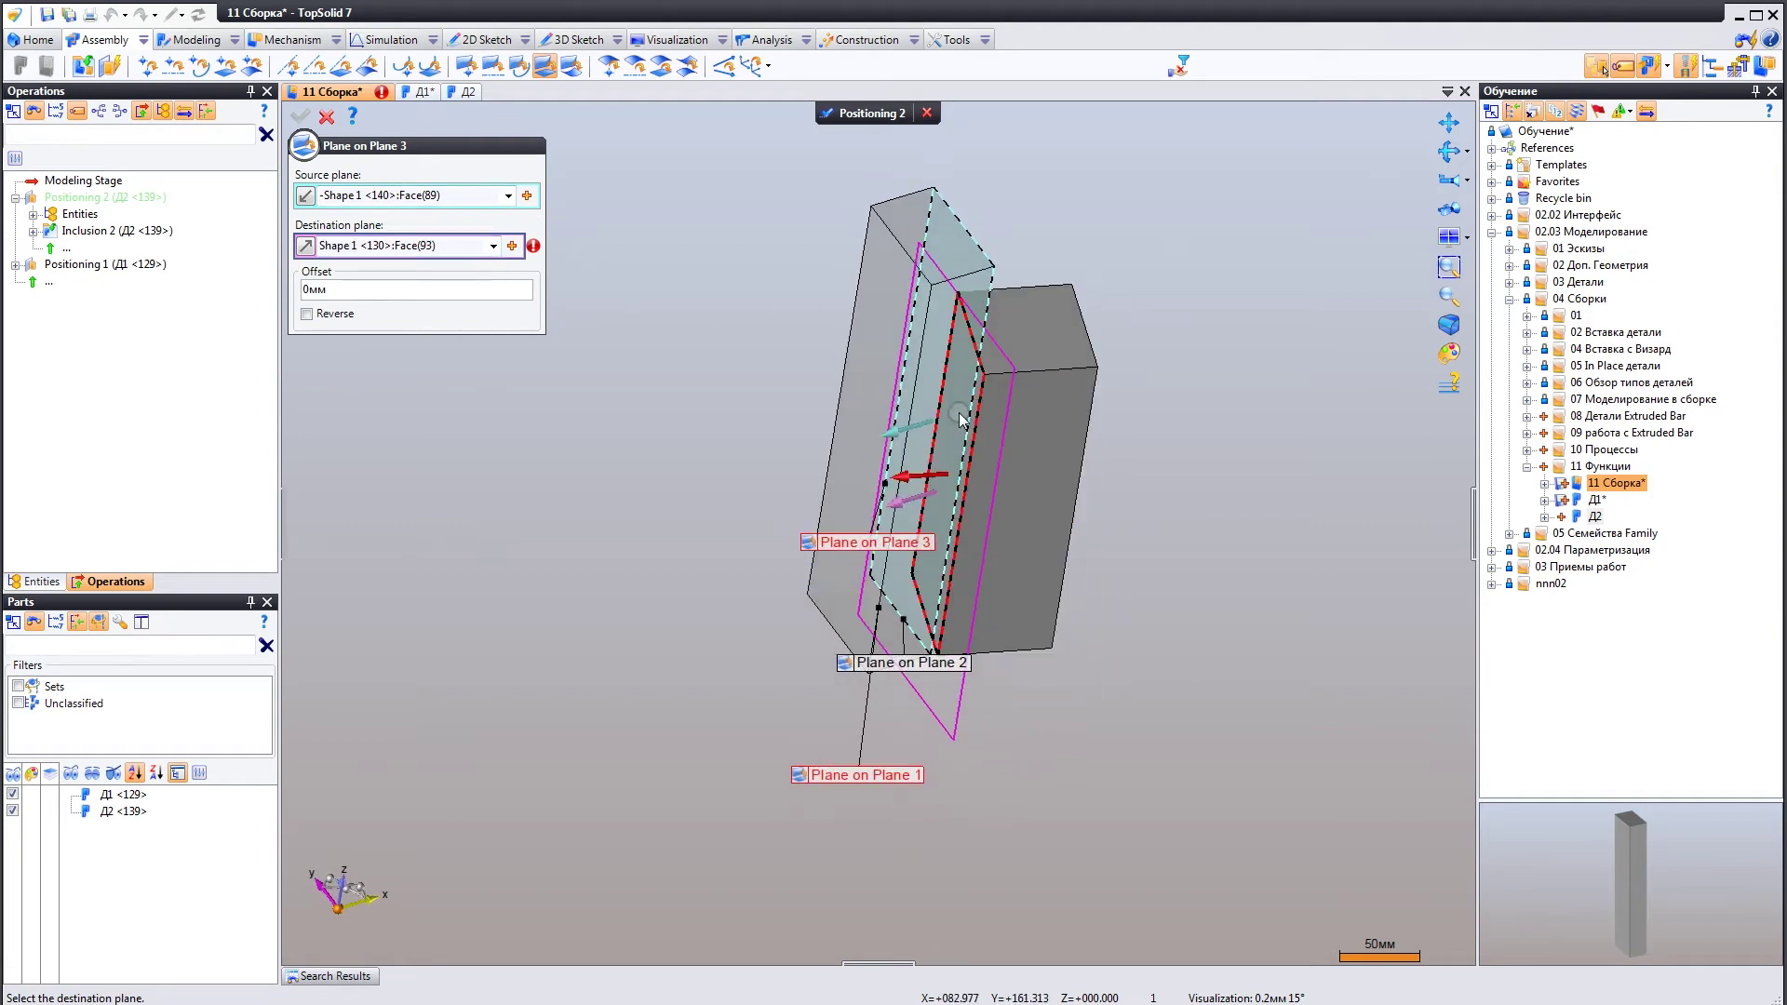
left_click(961, 421)
right_click(751, 365)
left_click(782, 371)
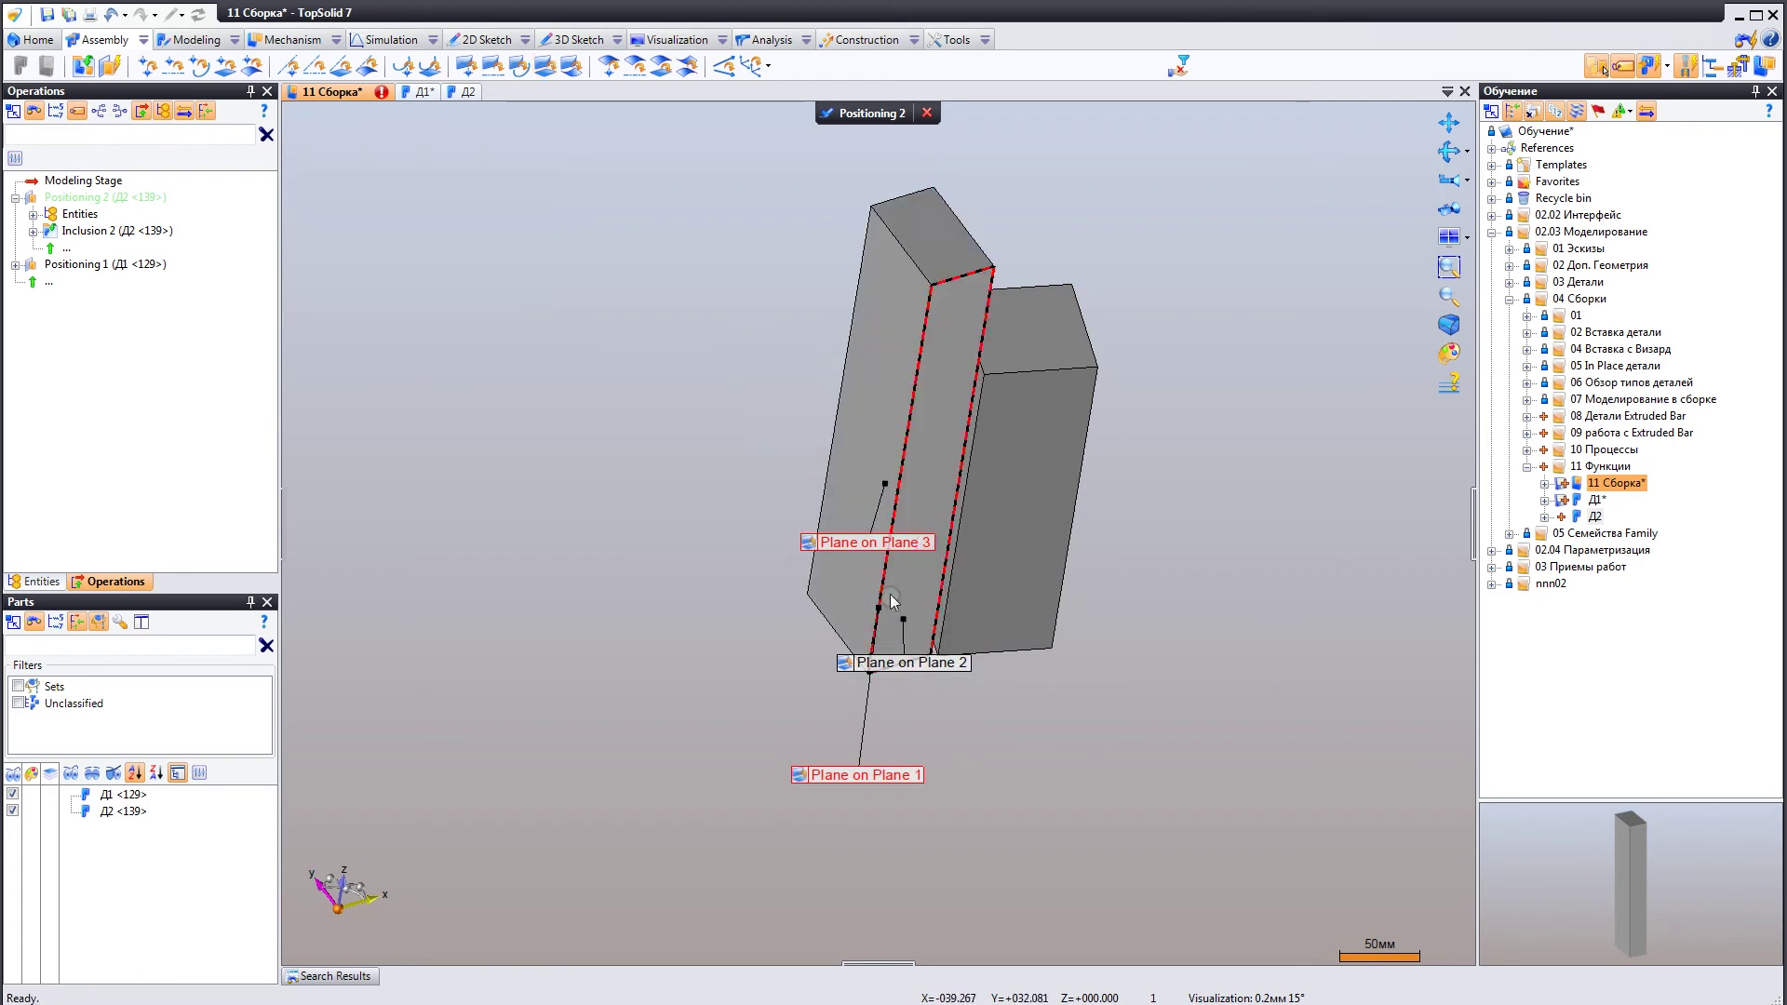
Repair Plane on Plane 1 with a new Д1 face, then validate Positioning 2.
right_click(879, 772)
left_click(921, 863)
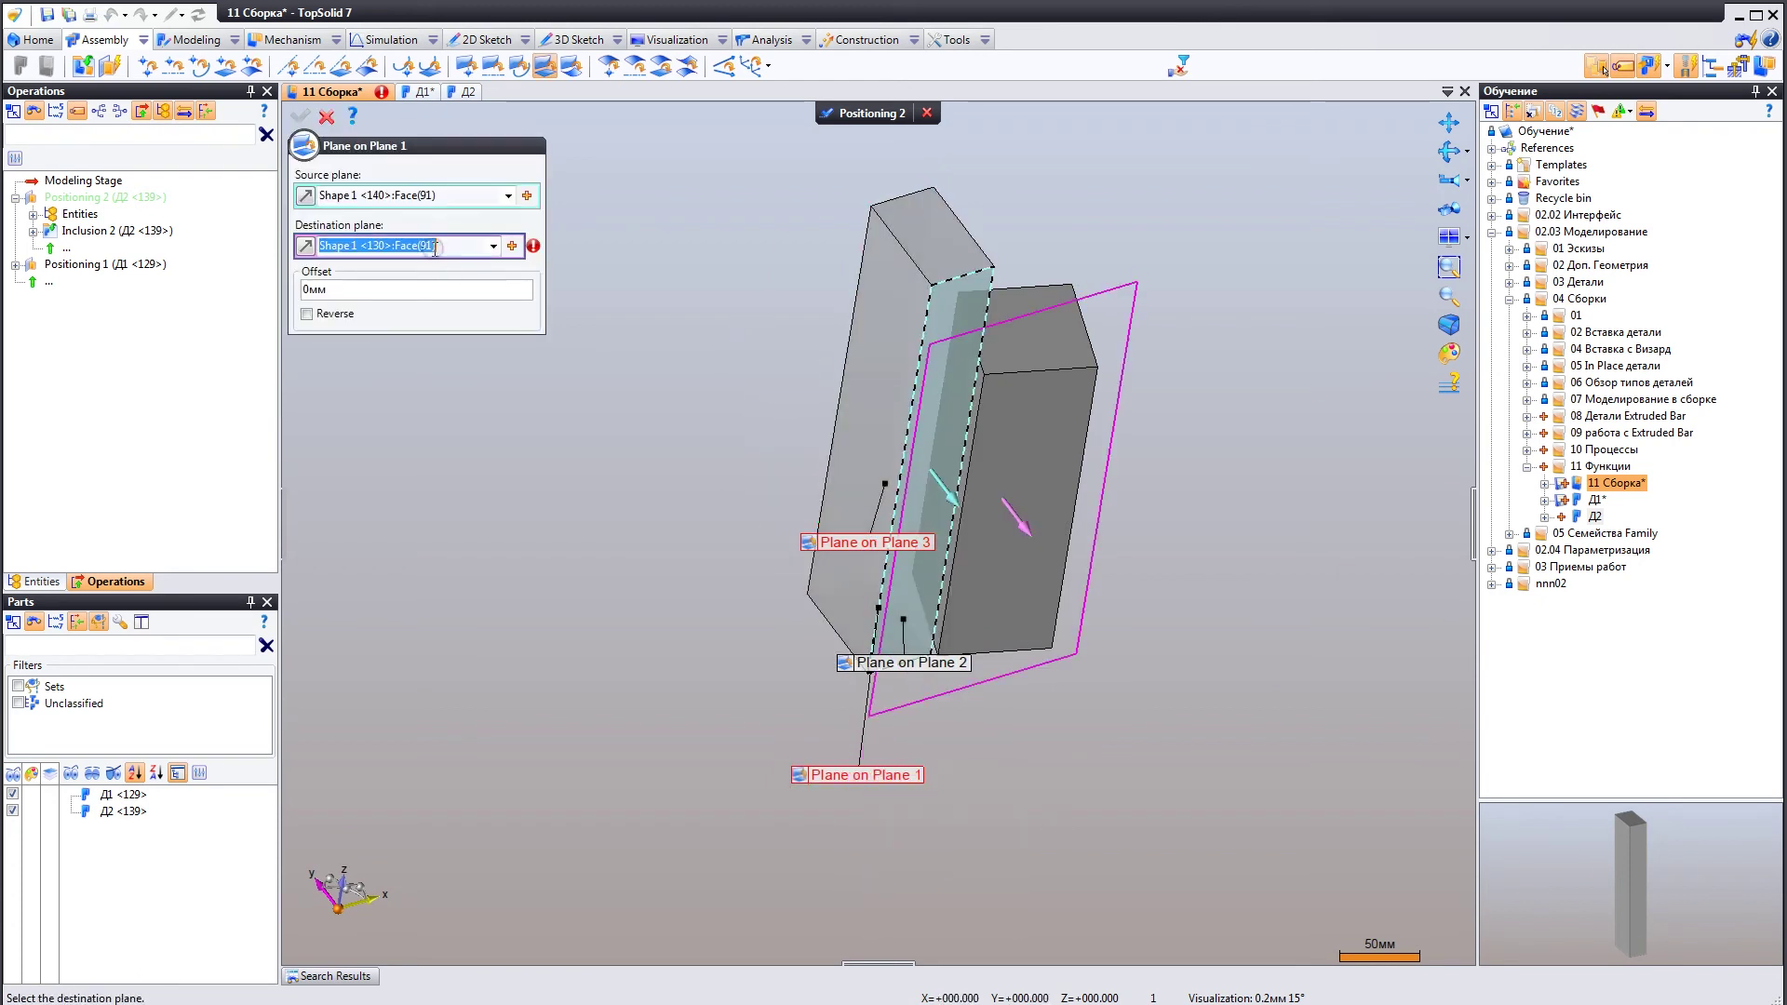
left_click(1034, 487)
right_click(730, 383)
left_click(756, 398)
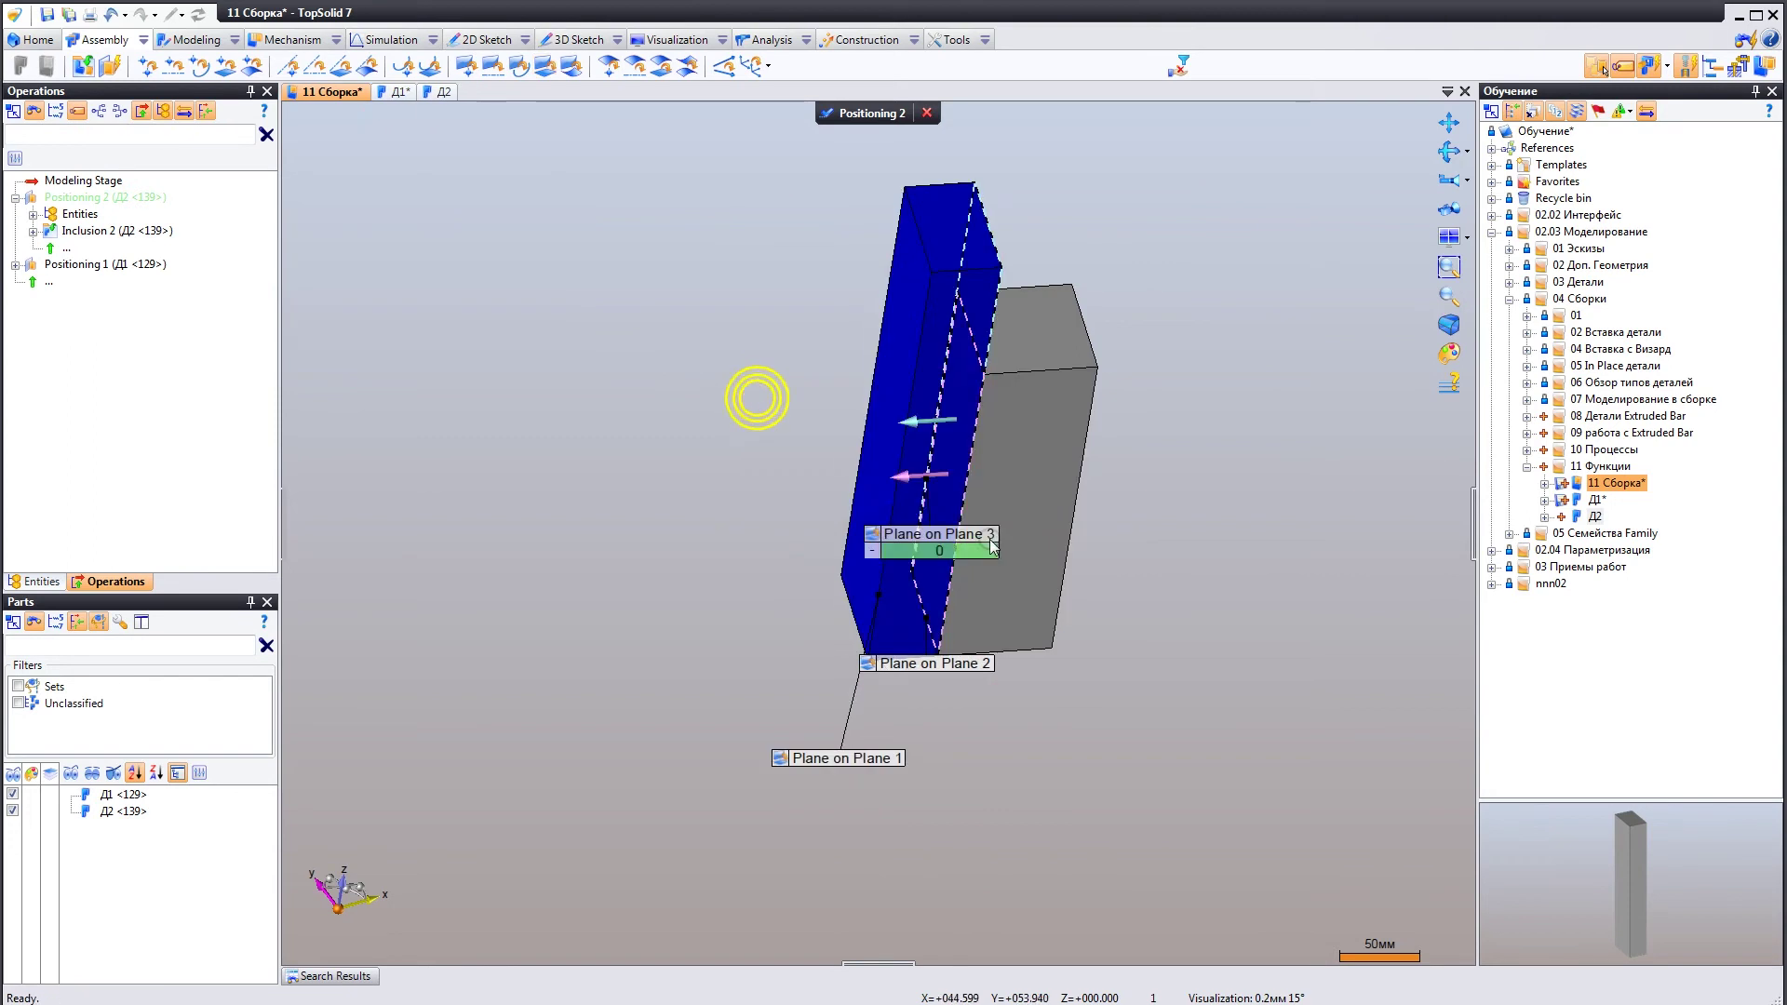
left_click(852, 114)
mouse_move(874, 195)
middle_mouse_down()
mouse_move(1040, 325)
mouse_move(961, 542)
middle_mouse_up()
middle_click_drag(1129, 528, 1136, 527)
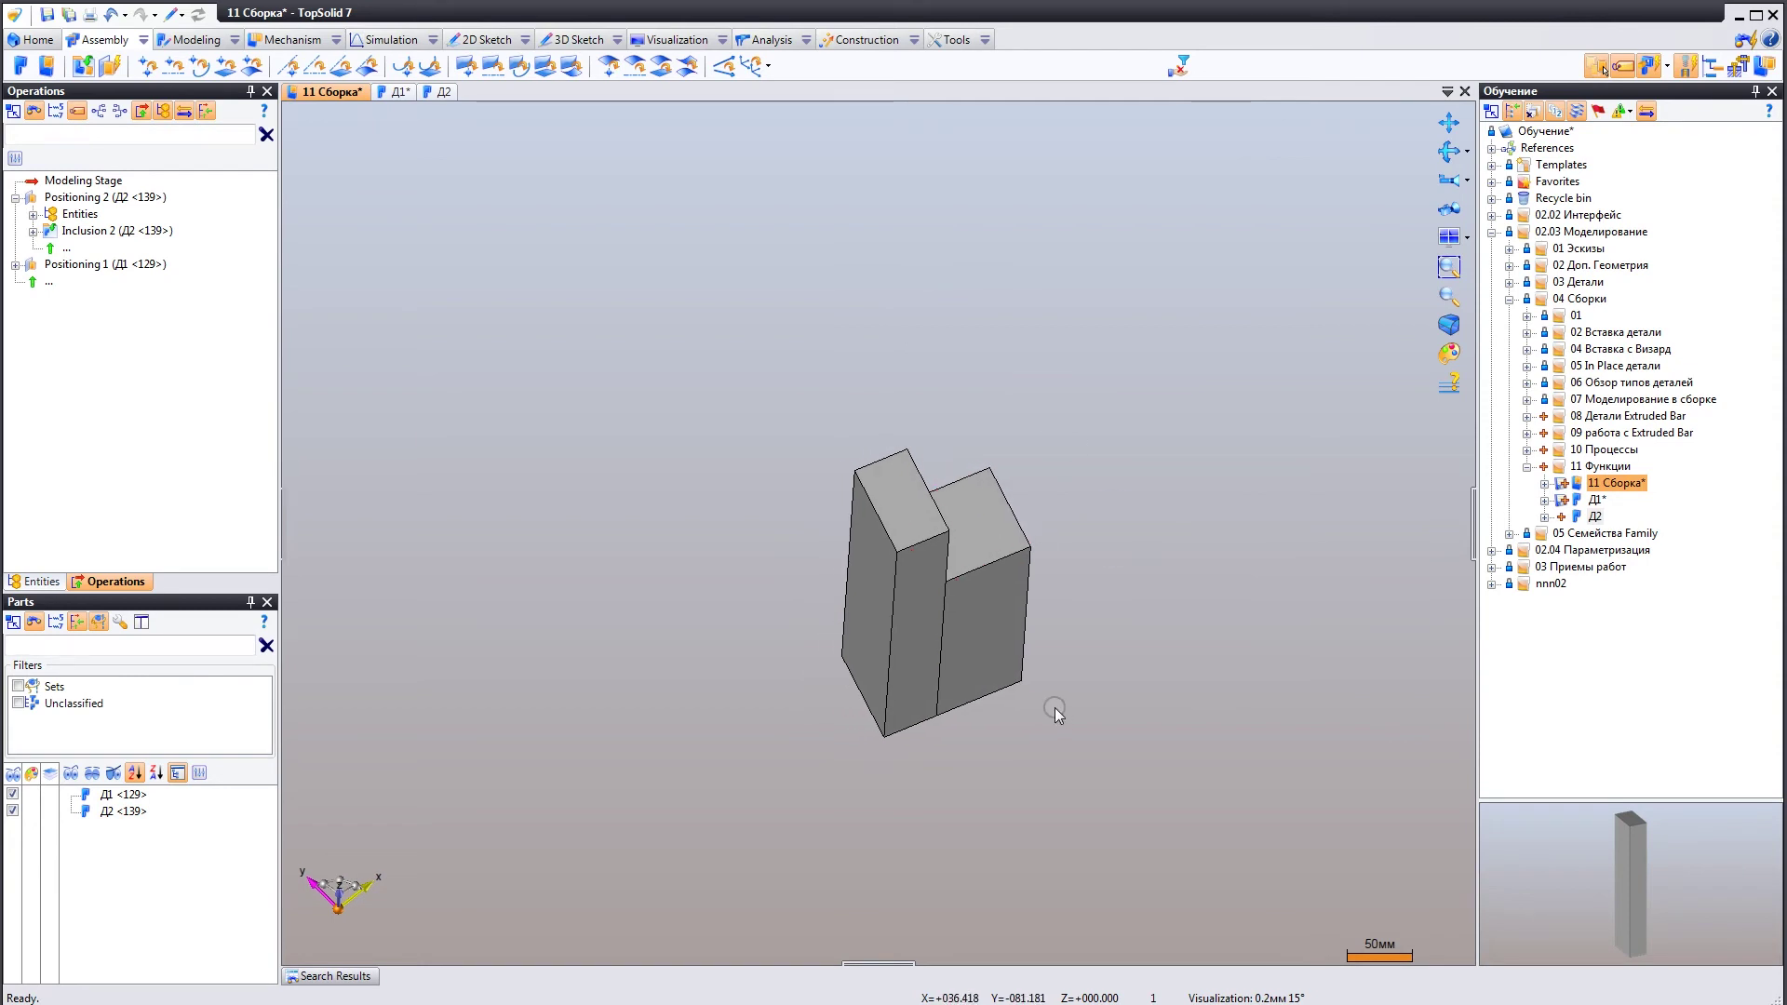
left_click(998, 624)
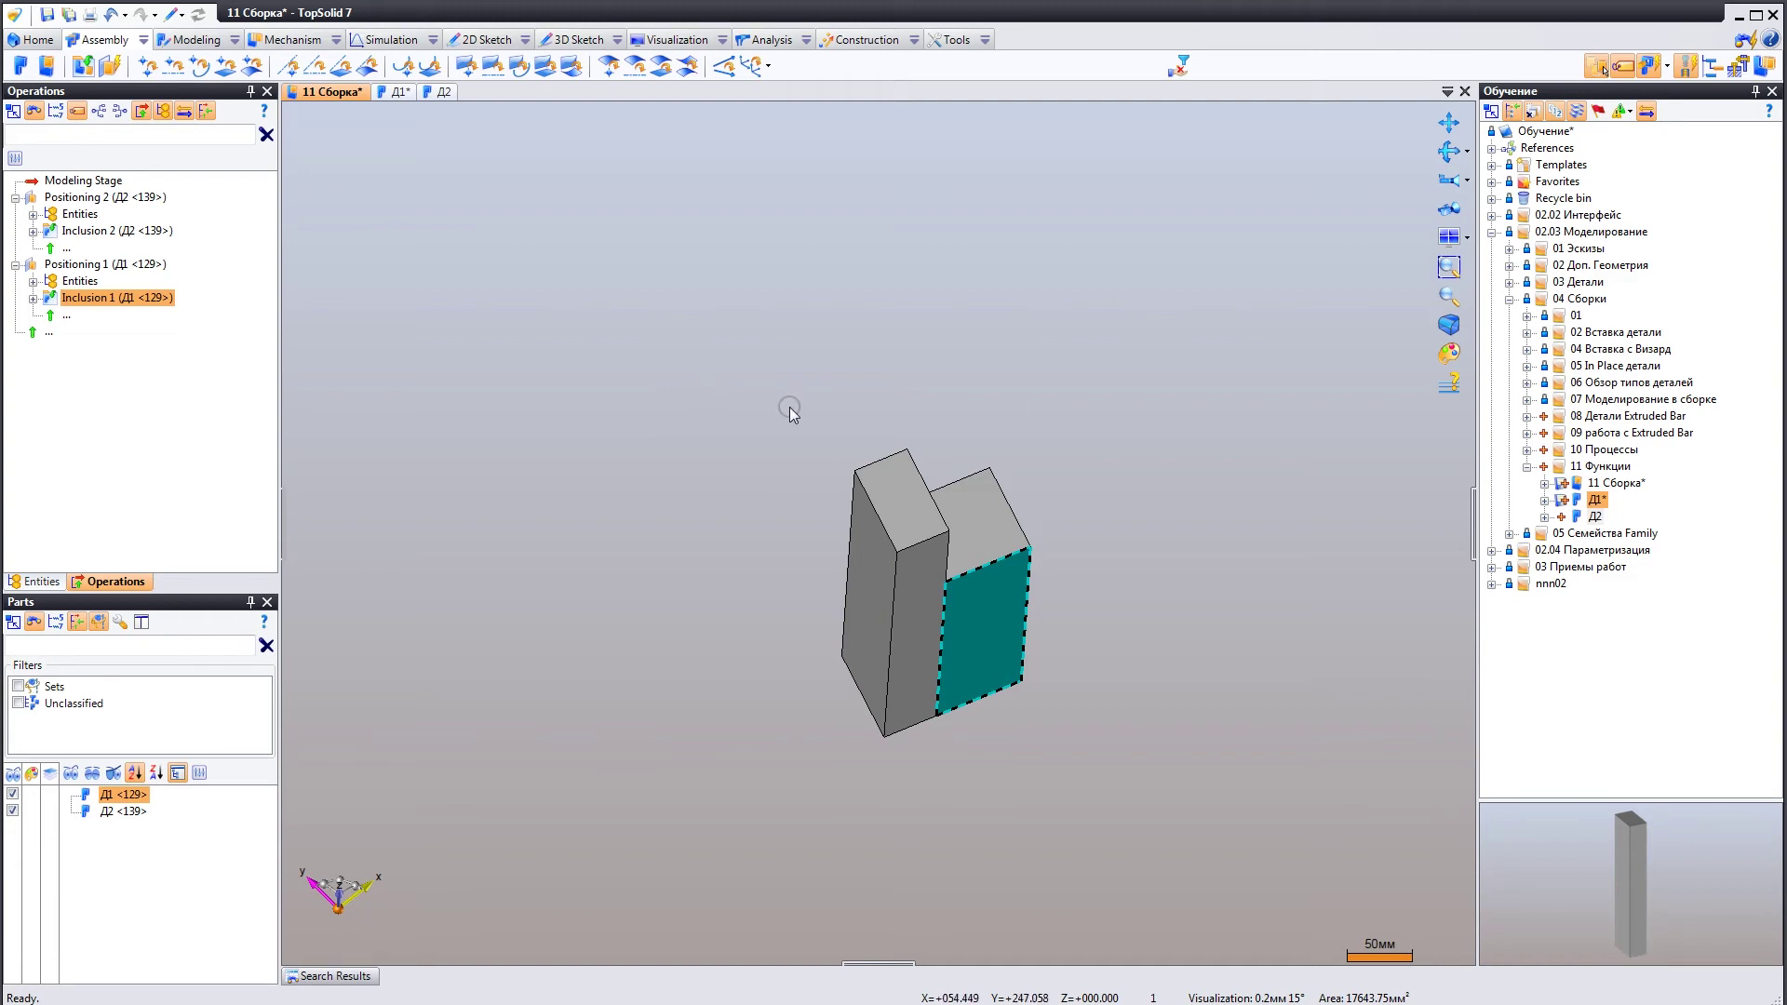
Insert a second Д2 bar and snap its face onto the grey bar.
mouse_move(875, 610)
middle_mouse_down()
mouse_move(794, 461)
mouse_move(818, 465)
middle_mouse_up()
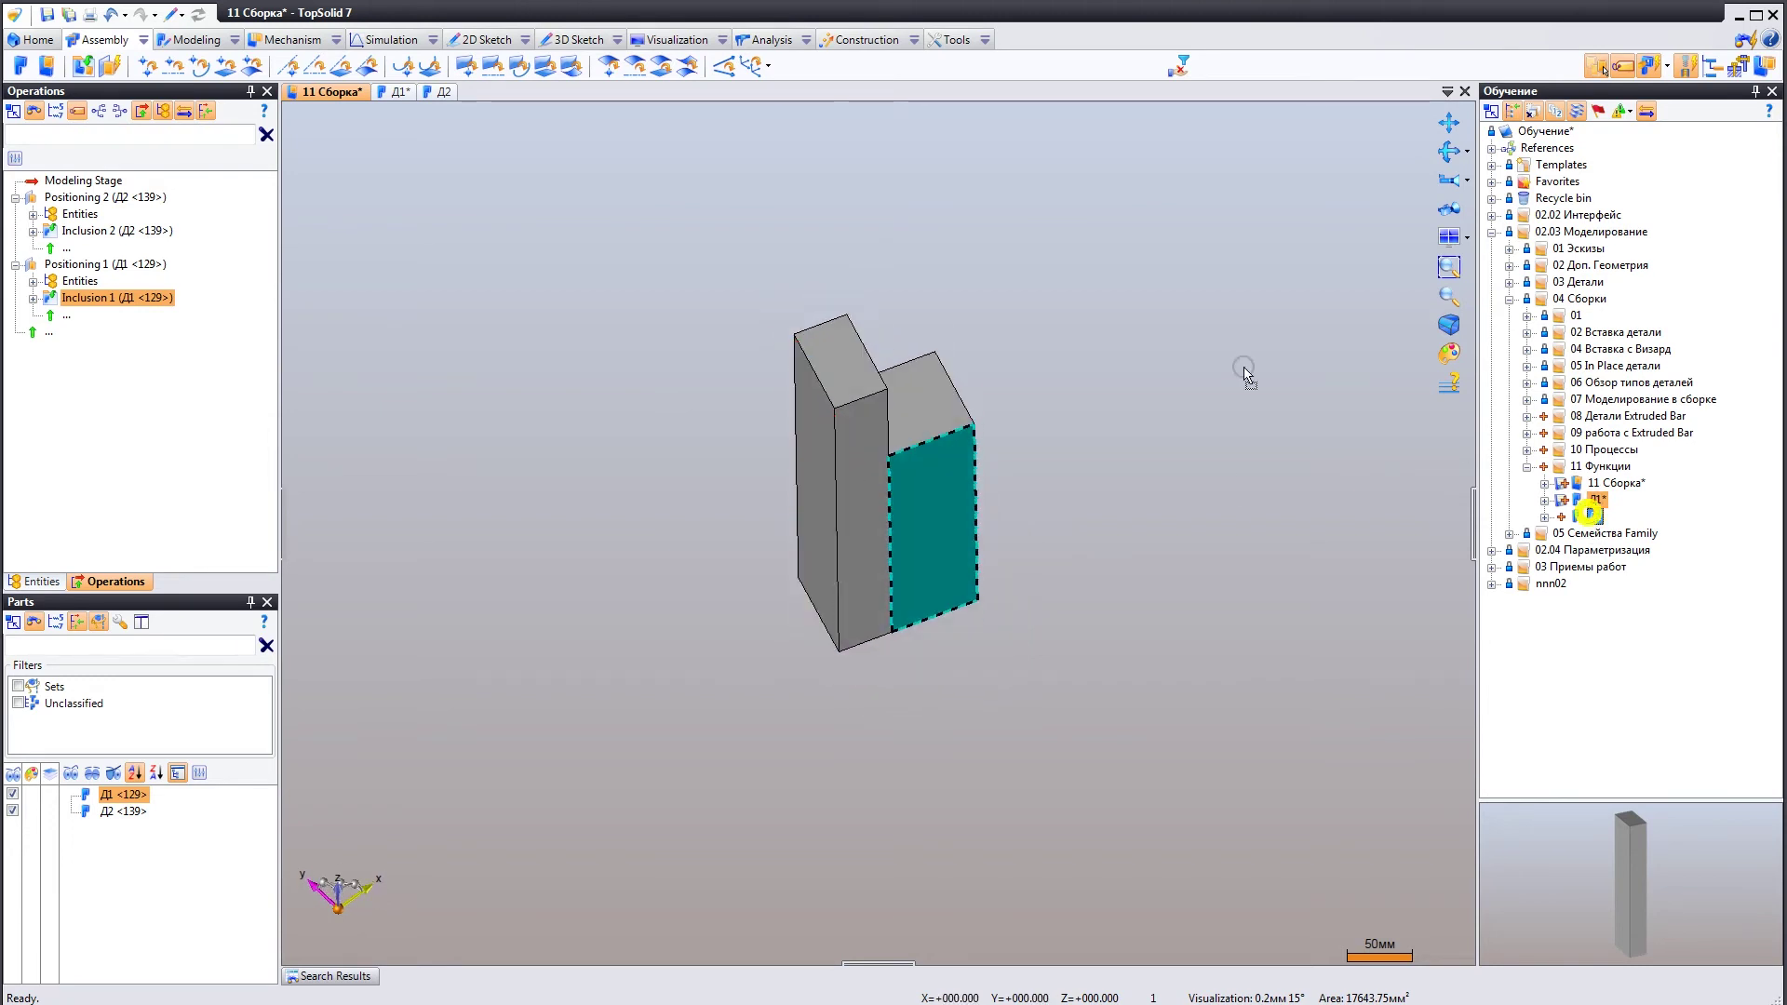
left_click_drag(1594, 516, 1109, 328)
left_click(1086, 439)
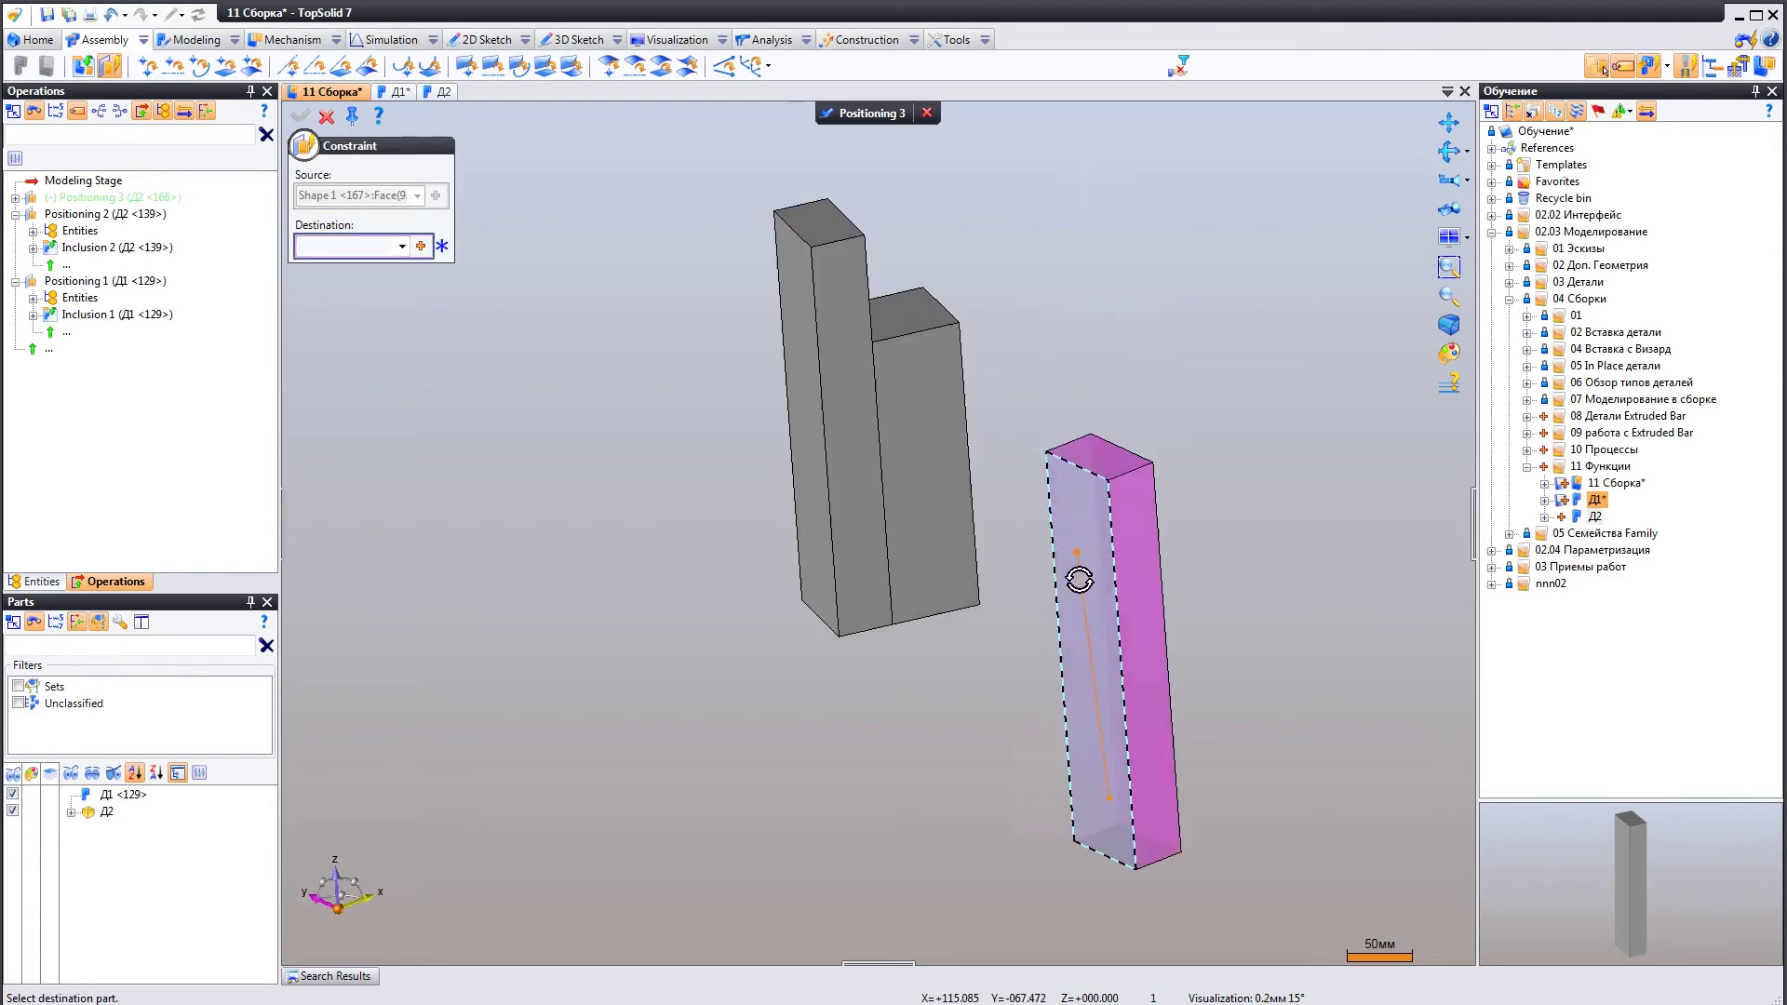
scroll(958, 652, "up", 3)
left_click(781, 635)
mouse_move(915, 545)
middle_mouse_down()
mouse_move(1033, 505)
mouse_move(1012, 678)
middle_mouse_up()
Constrain the magenta end face to the grey bar's face and validate Positioning 3.
left_click(1013, 678)
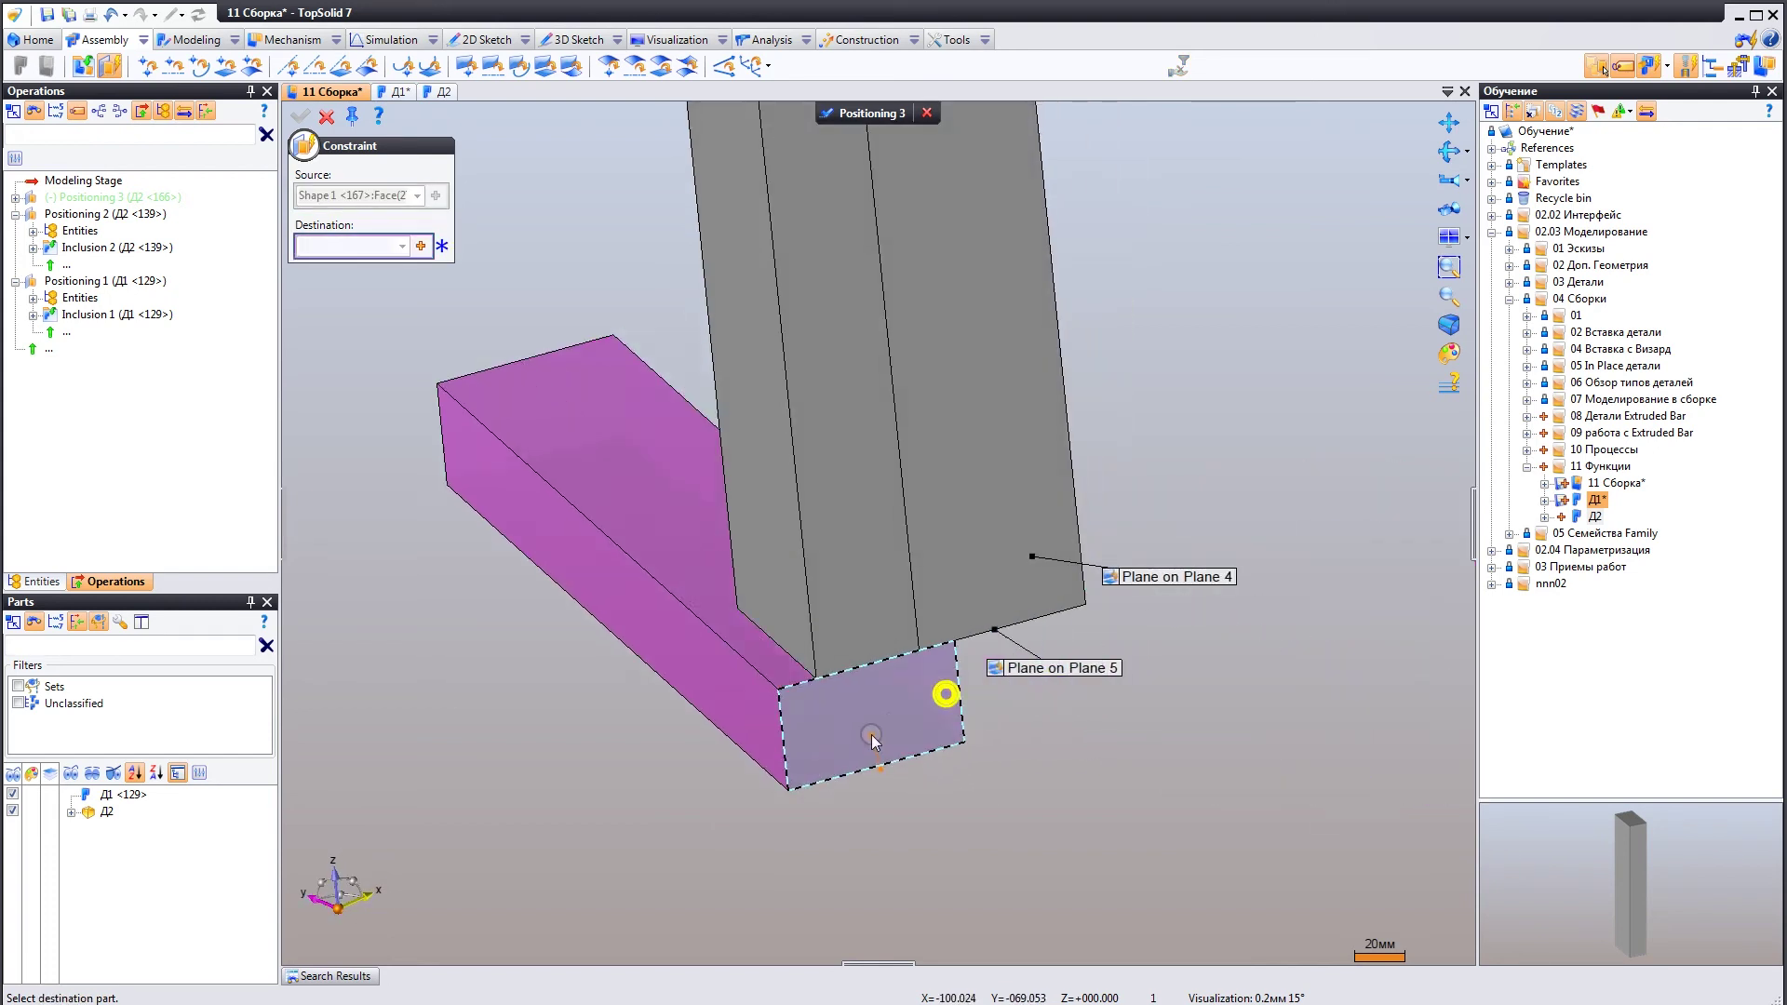
mouse_move(918, 763)
middle_mouse_down()
mouse_move(875, 771)
mouse_move(980, 695)
middle_mouse_up()
left_click(979, 695)
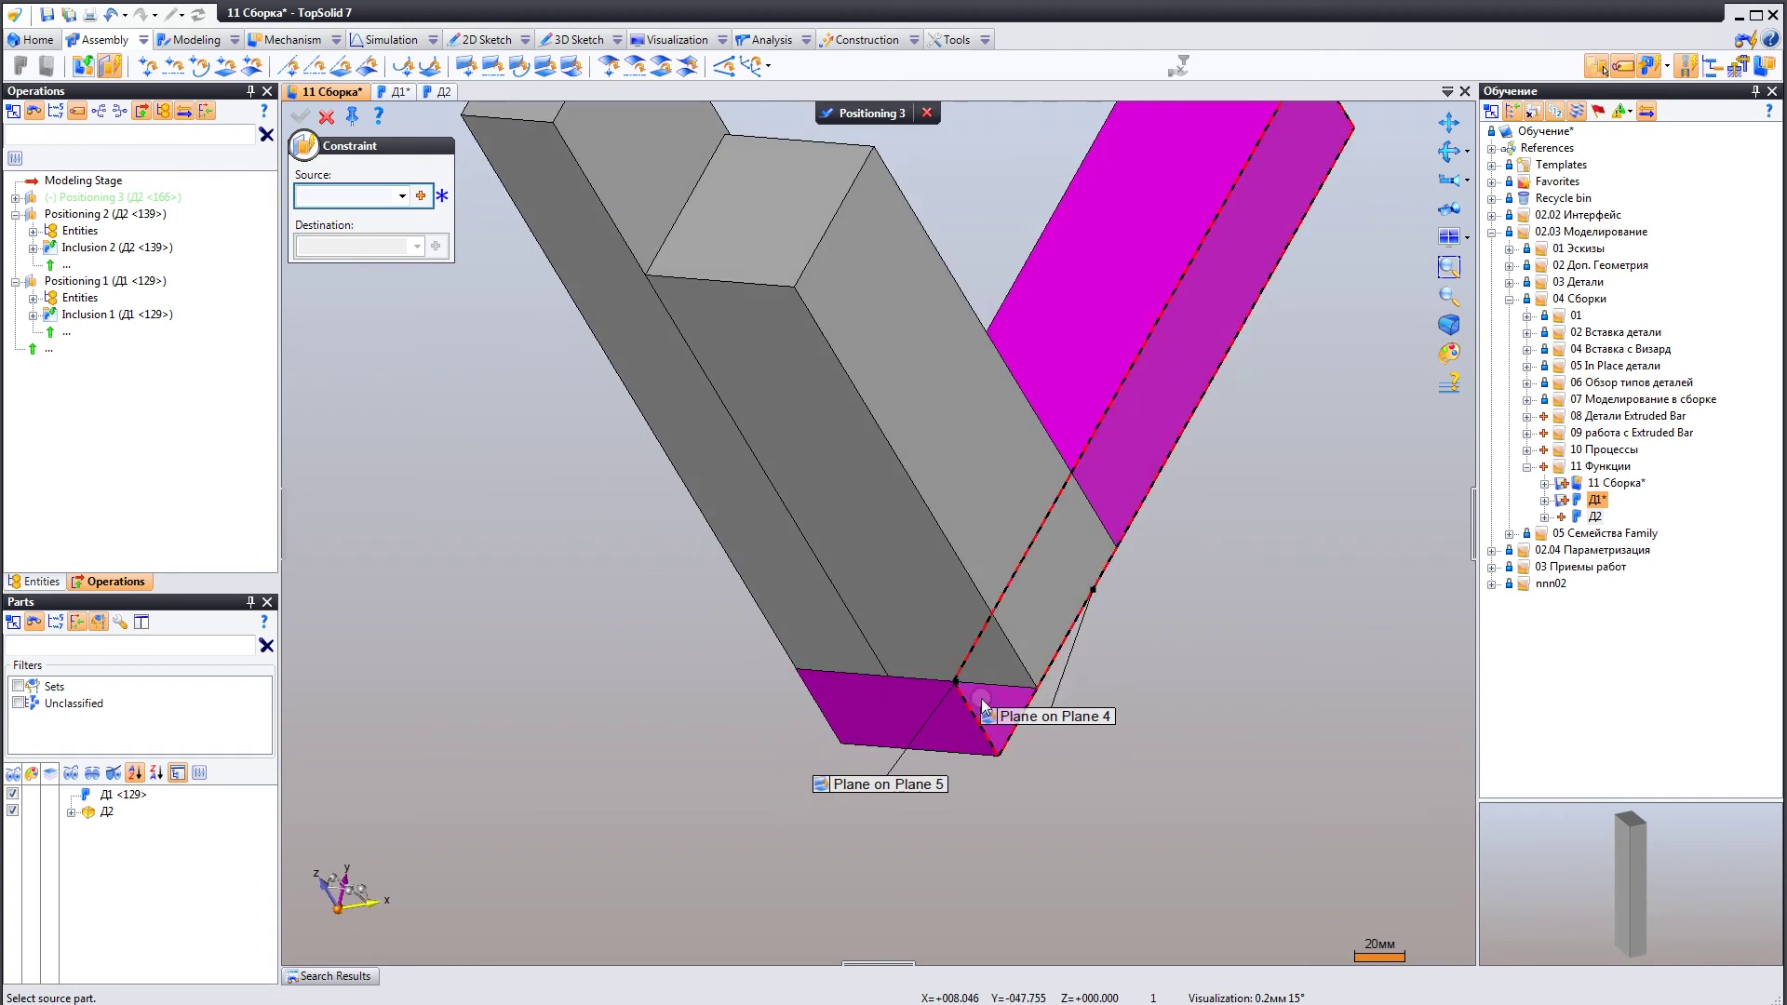
left_click(1041, 615)
scroll(1042, 642, "down", 3)
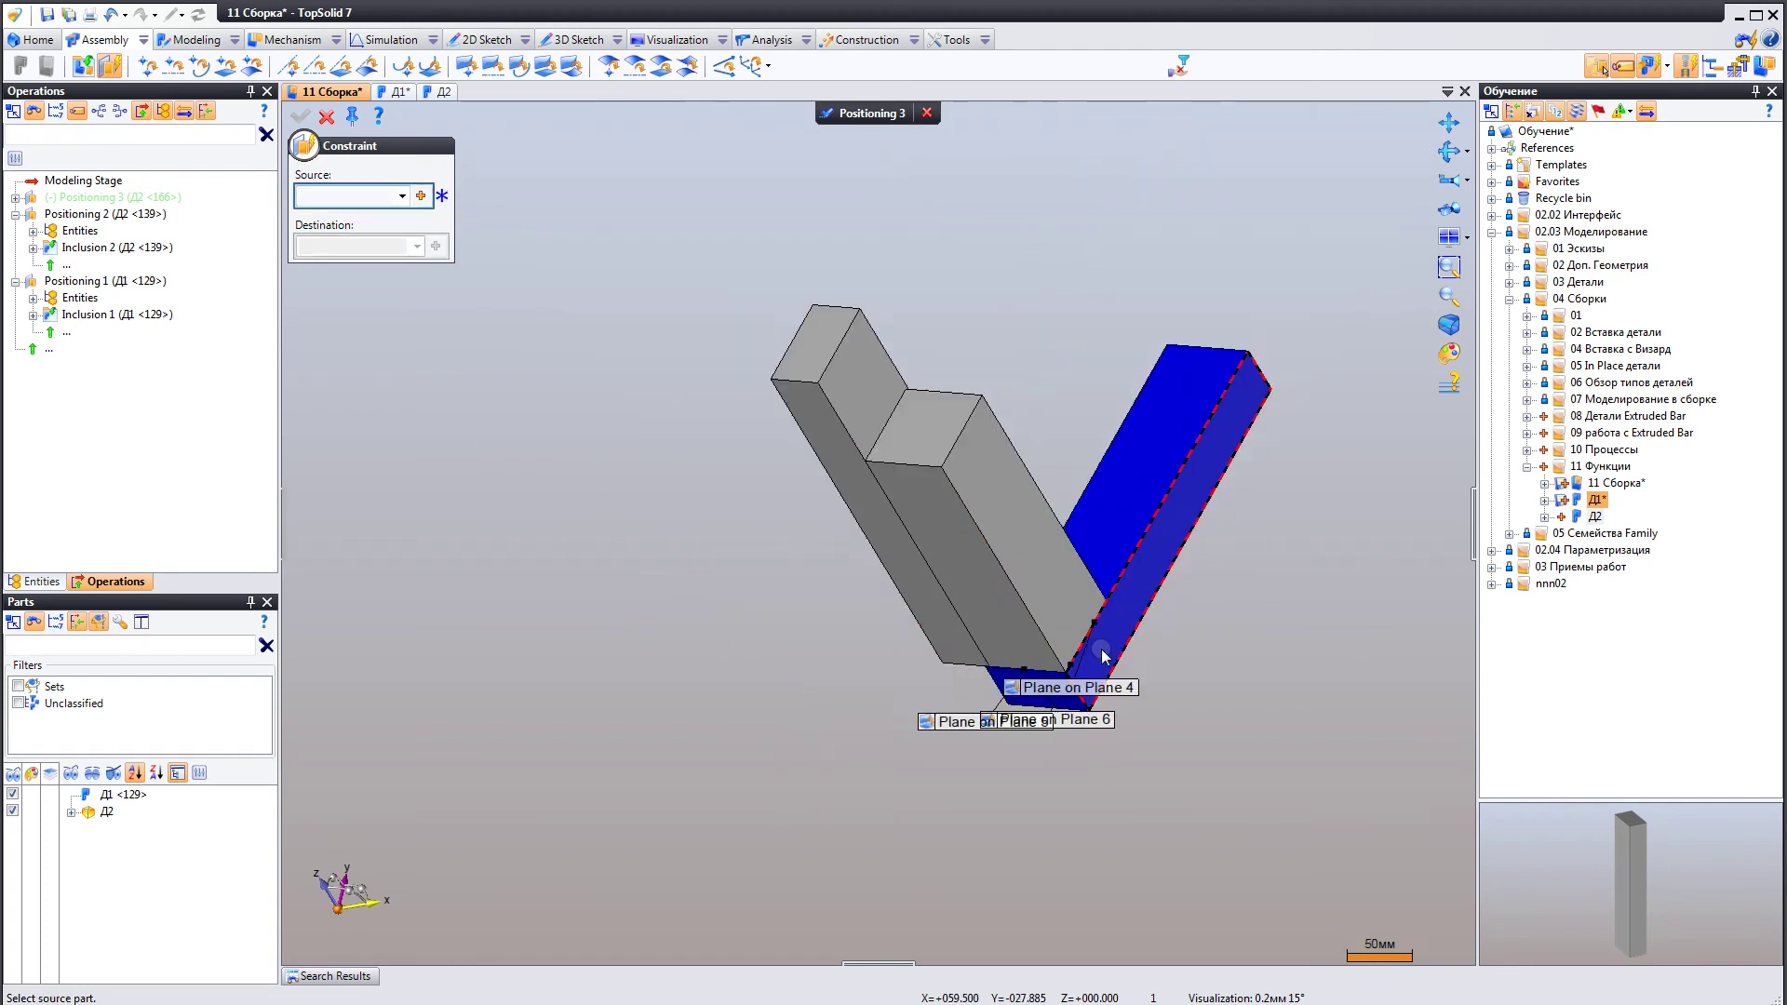
left_click(860, 115)
mouse_move(860, 116)
middle_mouse_down()
mouse_move(1033, 390)
mouse_move(1164, 503)
mouse_move(1196, 460)
middle_mouse_up()
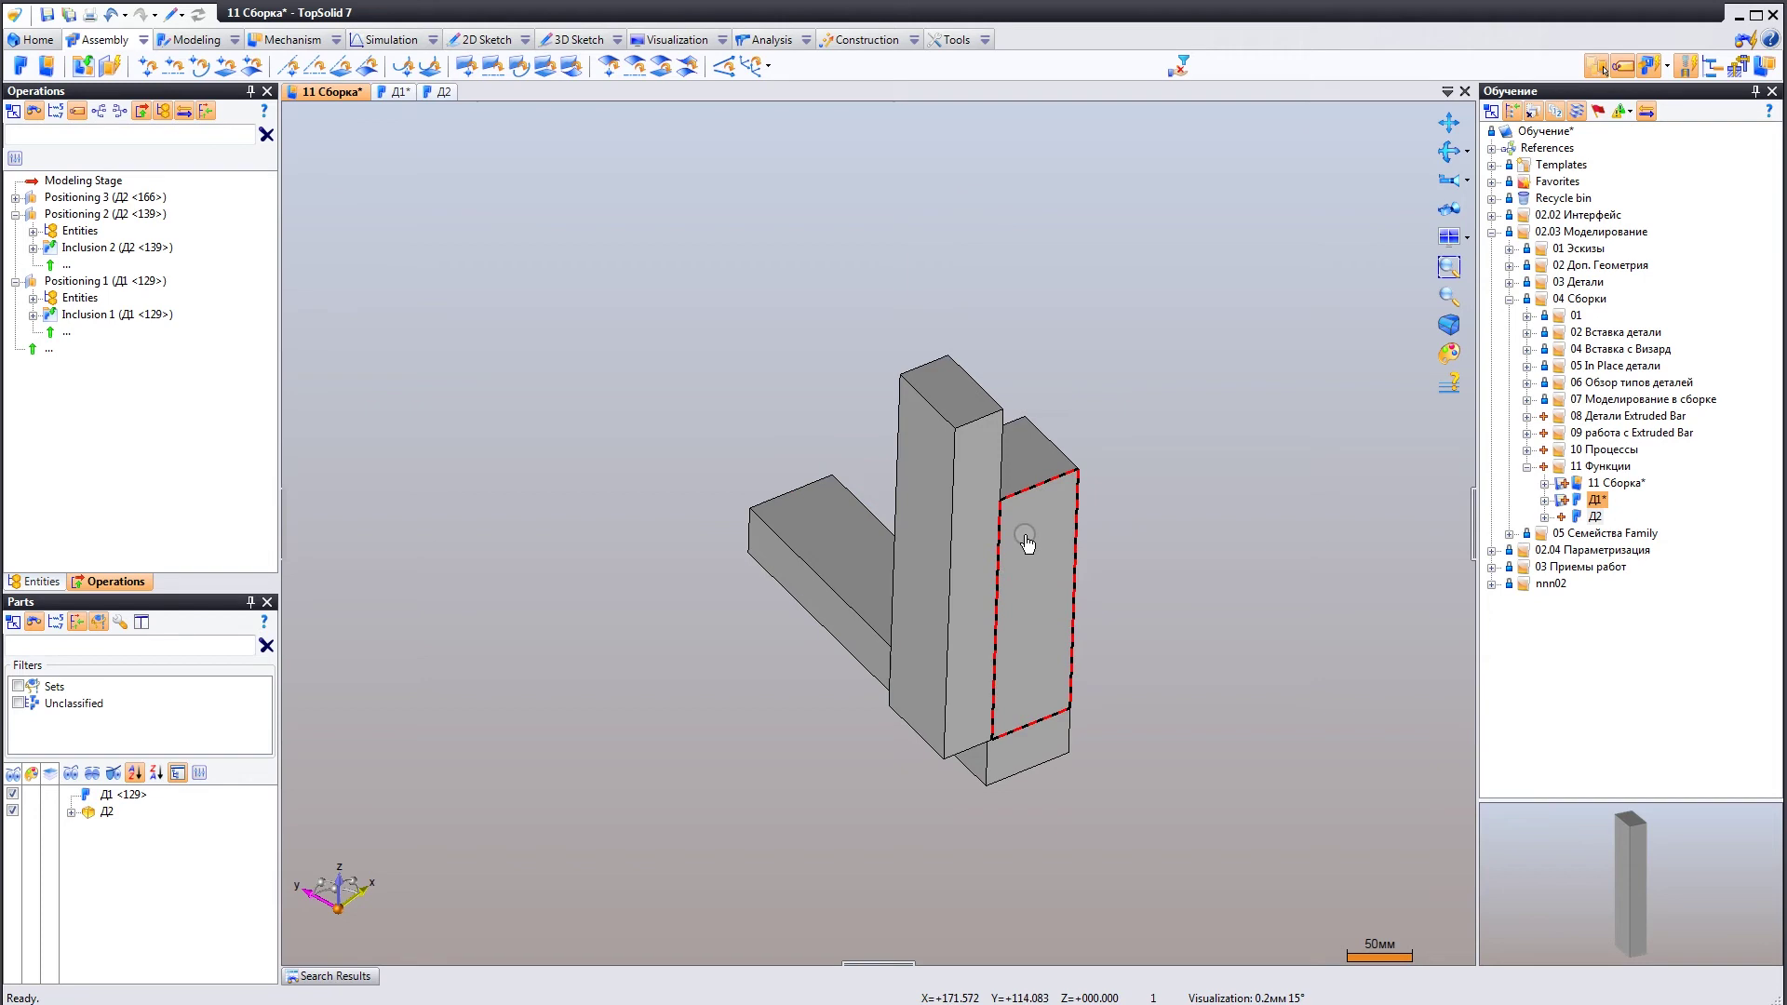
mouse_move(1026, 543)
middle_mouse_down()
mouse_move(1057, 581)
mouse_move(881, 667)
mouse_move(891, 639)
middle_mouse_up()
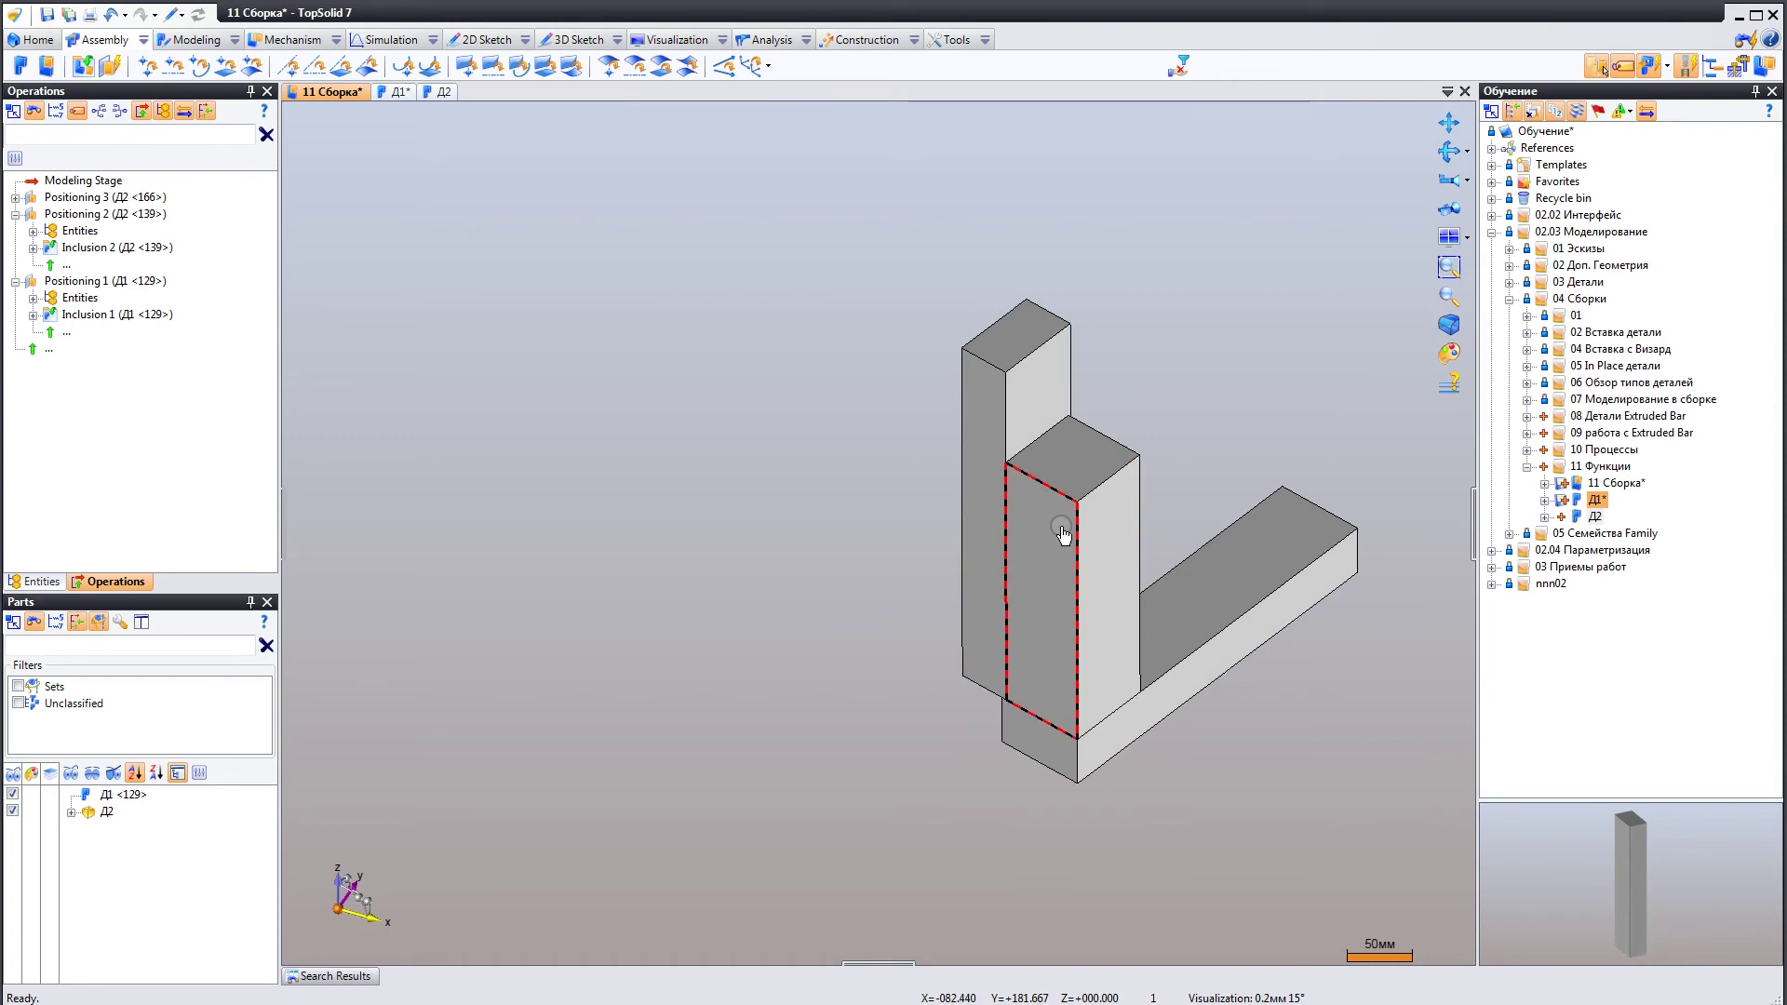
middle_click_drag(1014, 733, 1196, 758)
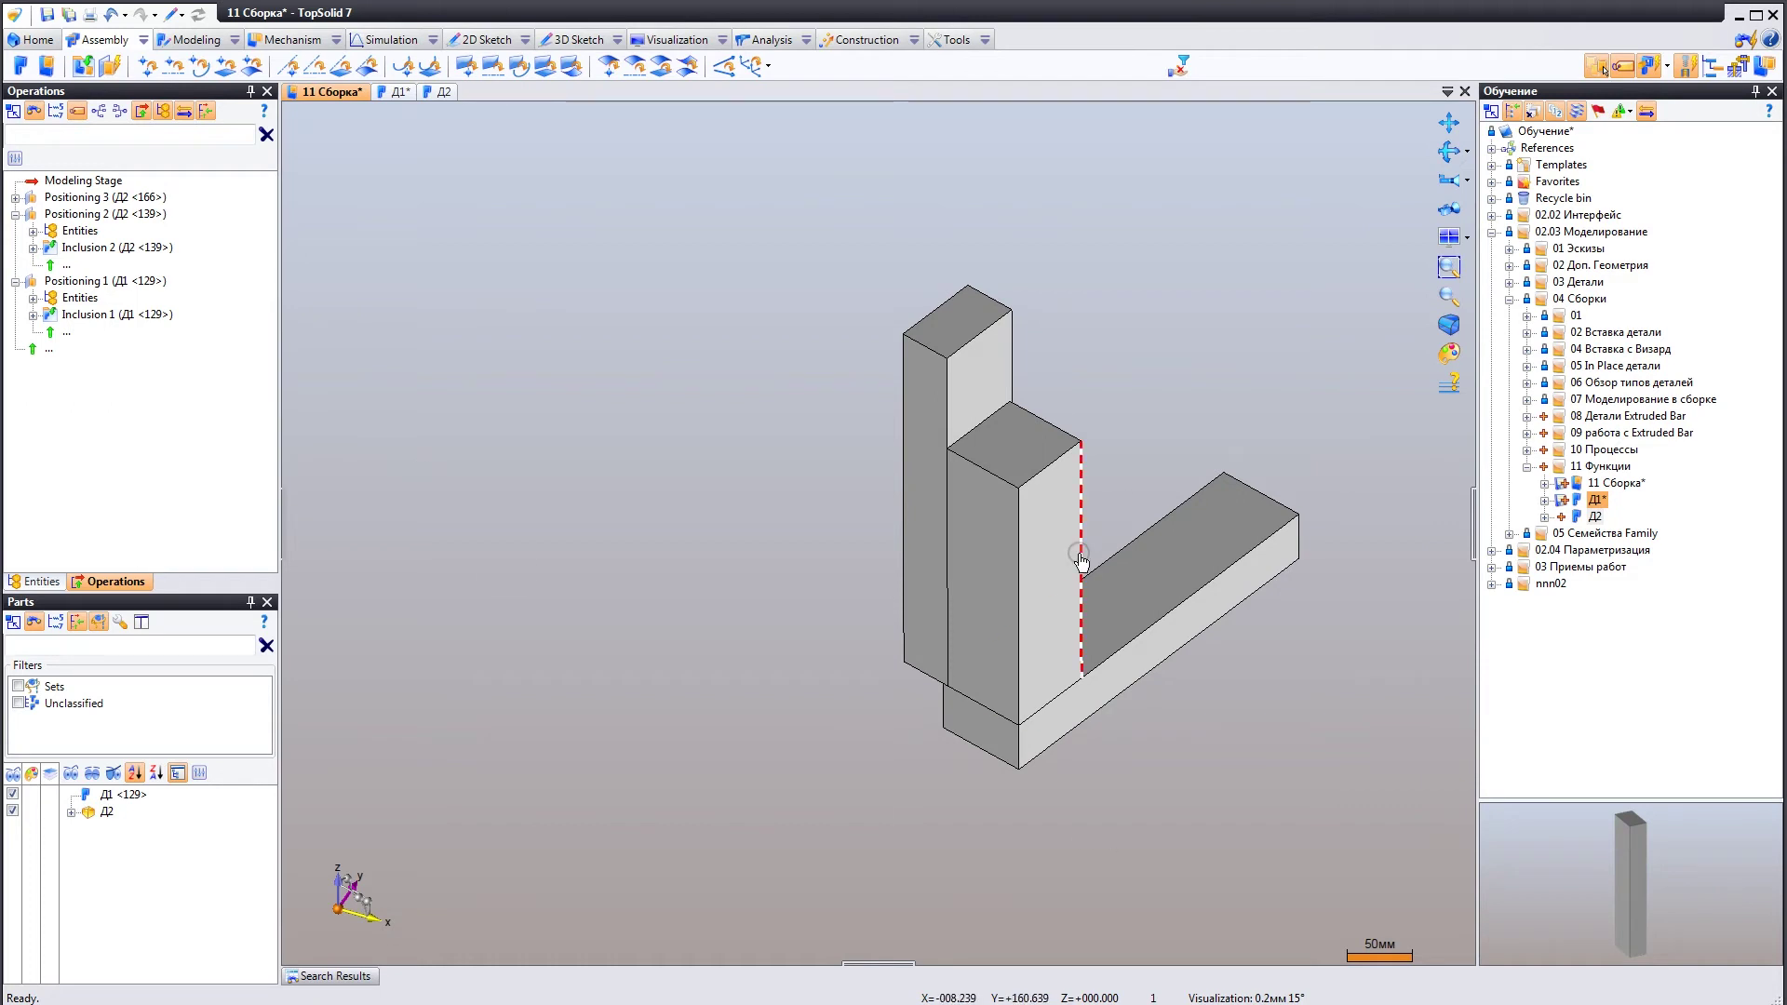
middle_click_drag(746, 557, 701, 568)
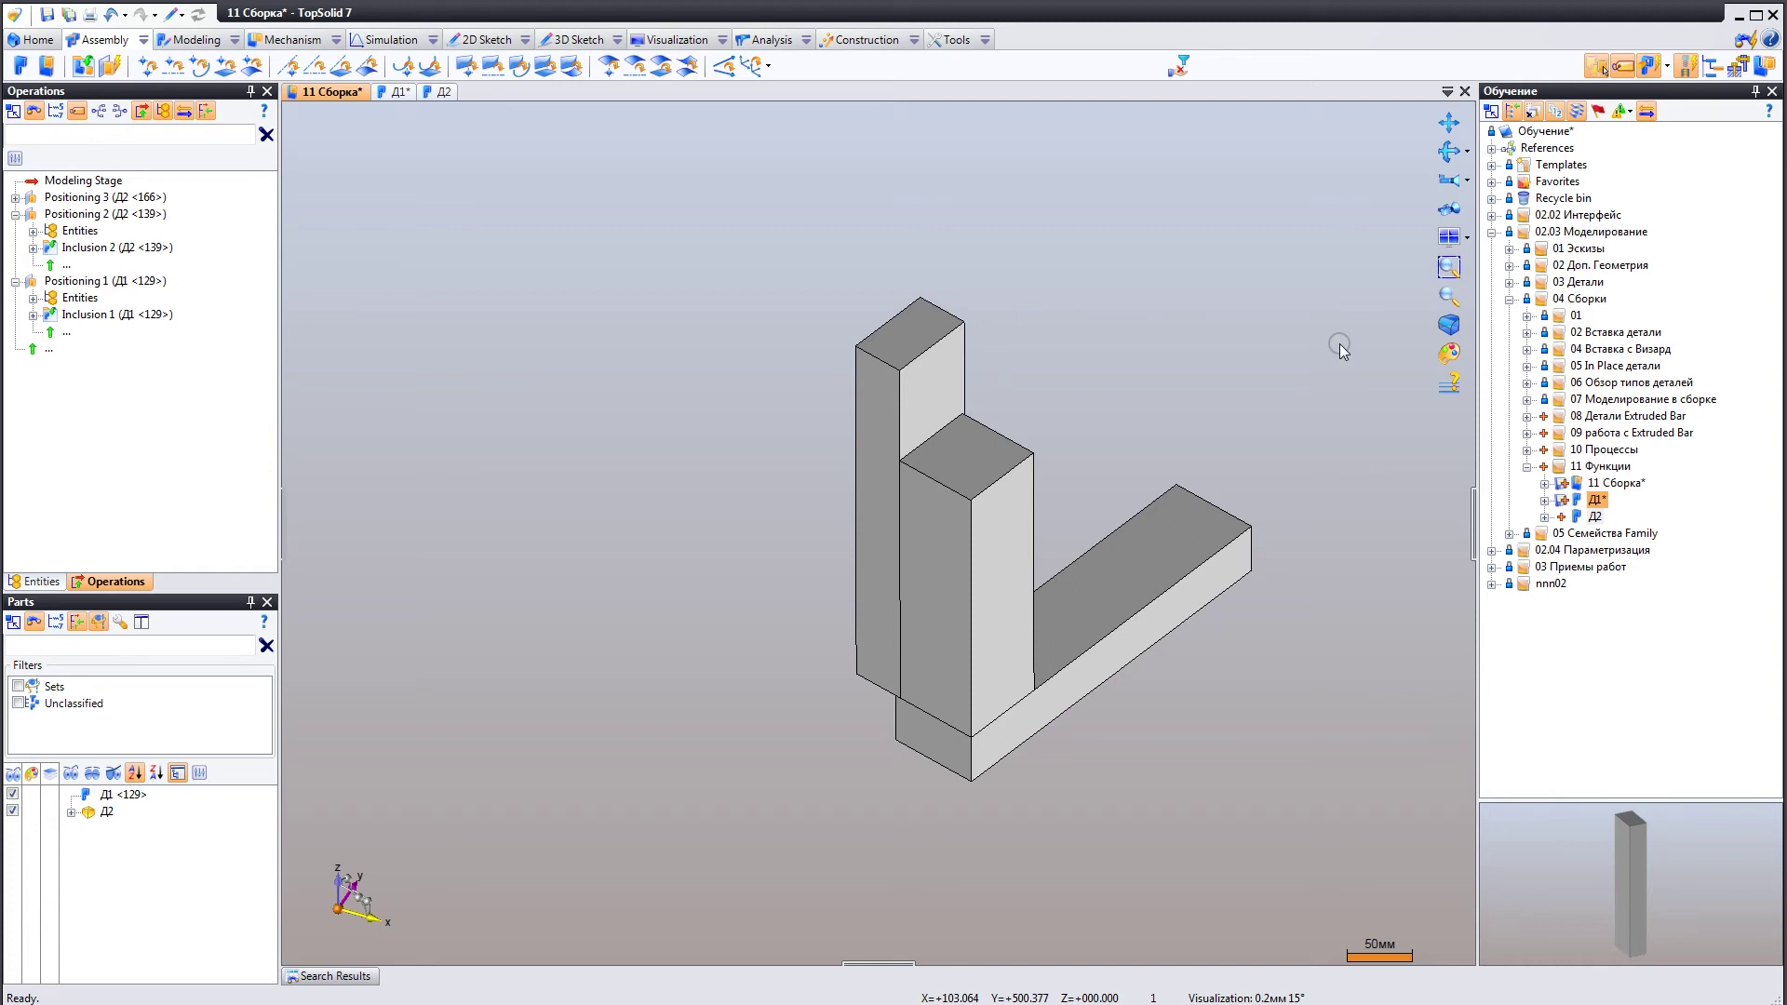
Create an Advanced-type Part Function document named Габарит in the 11 Функции folder.
right_click(1616, 473)
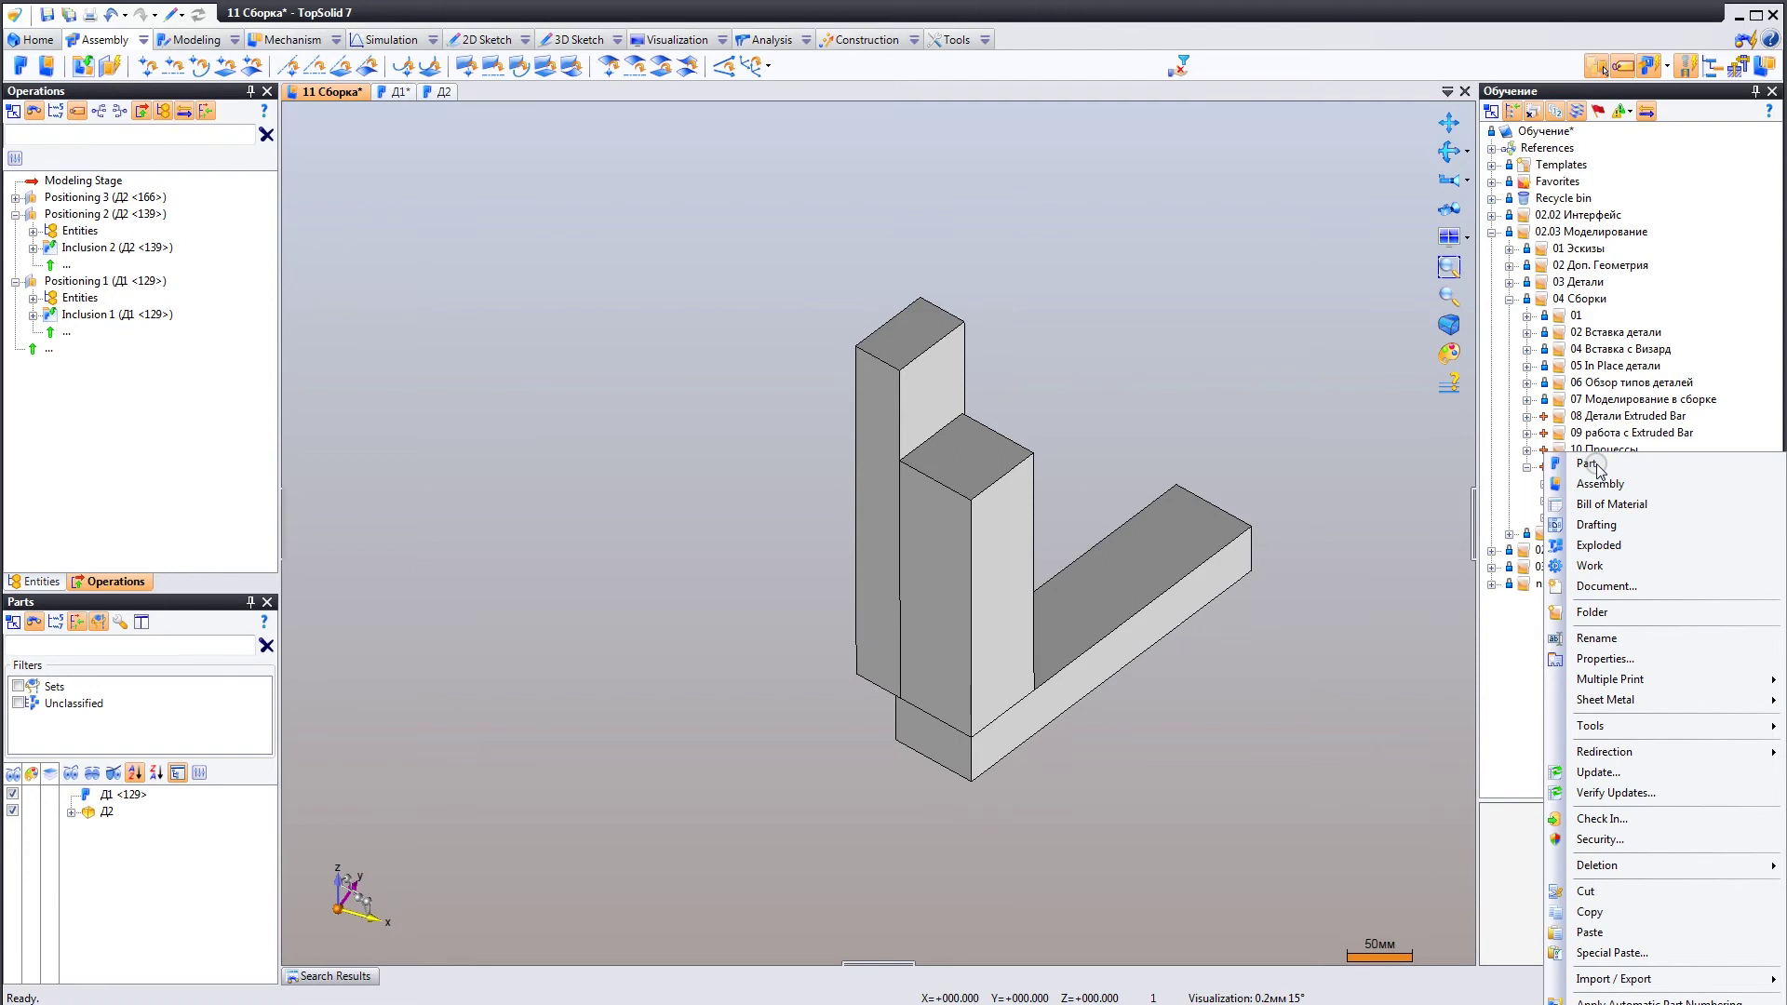
left_click(1591, 587)
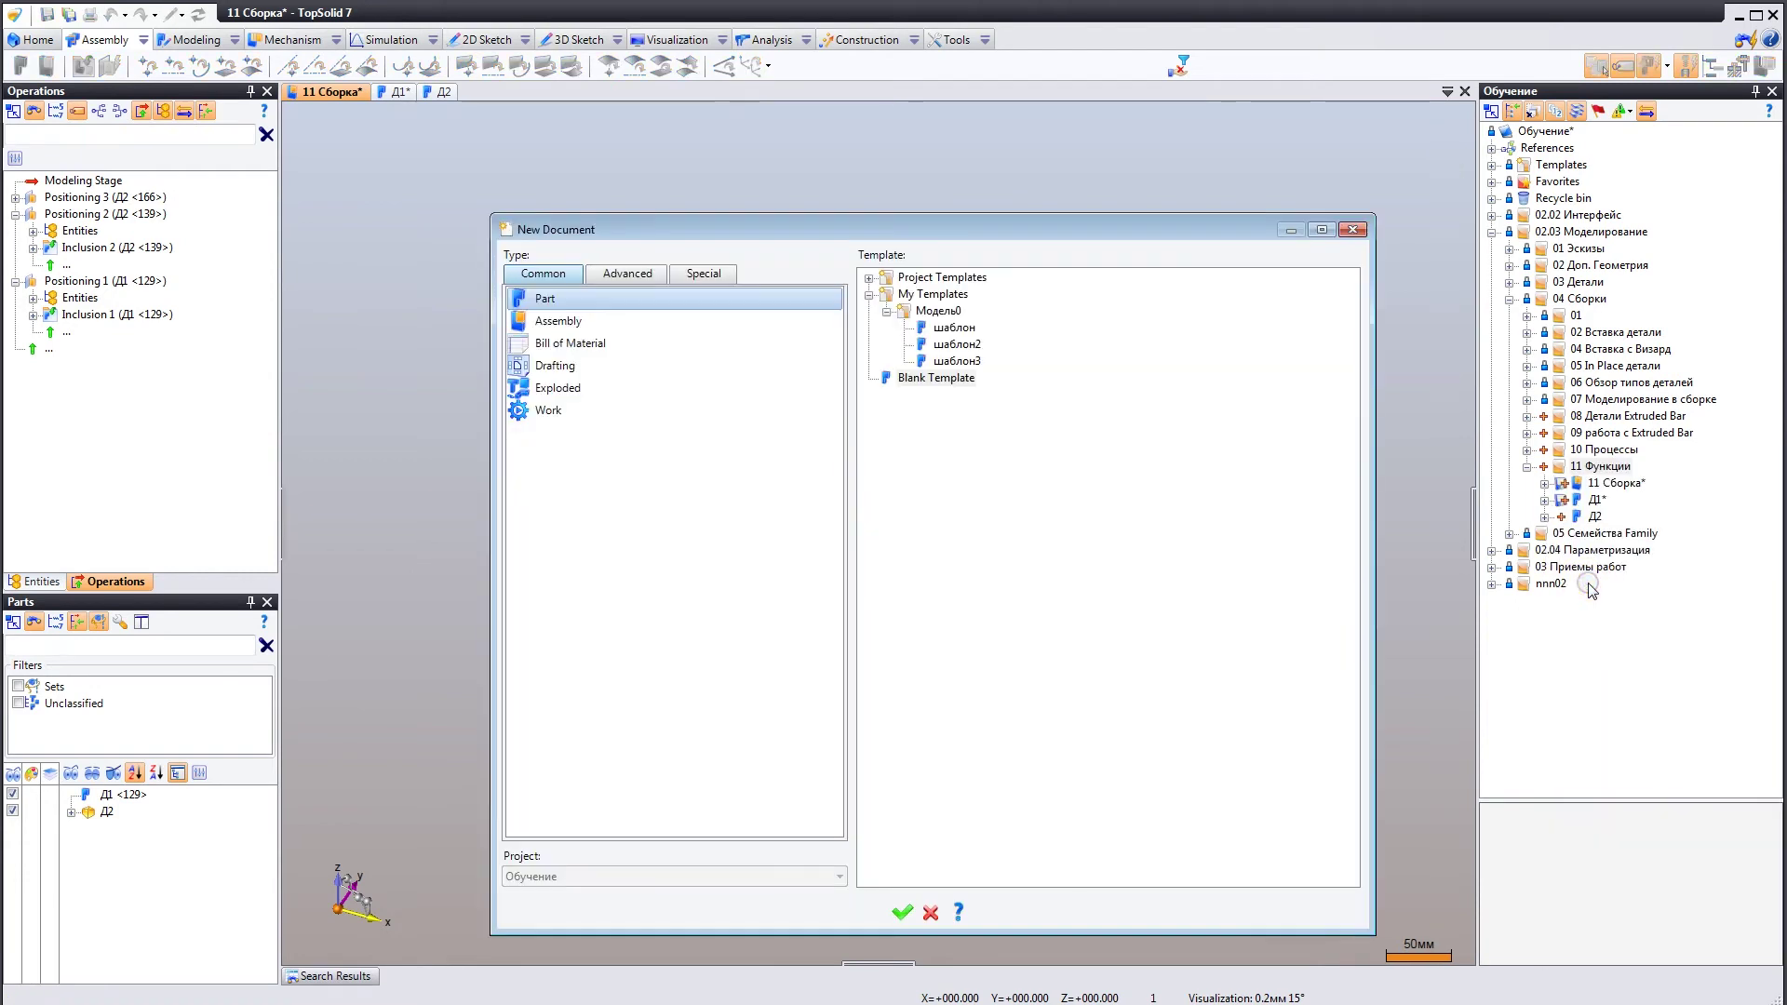
left_click_drag(943, 239, 955, 208)
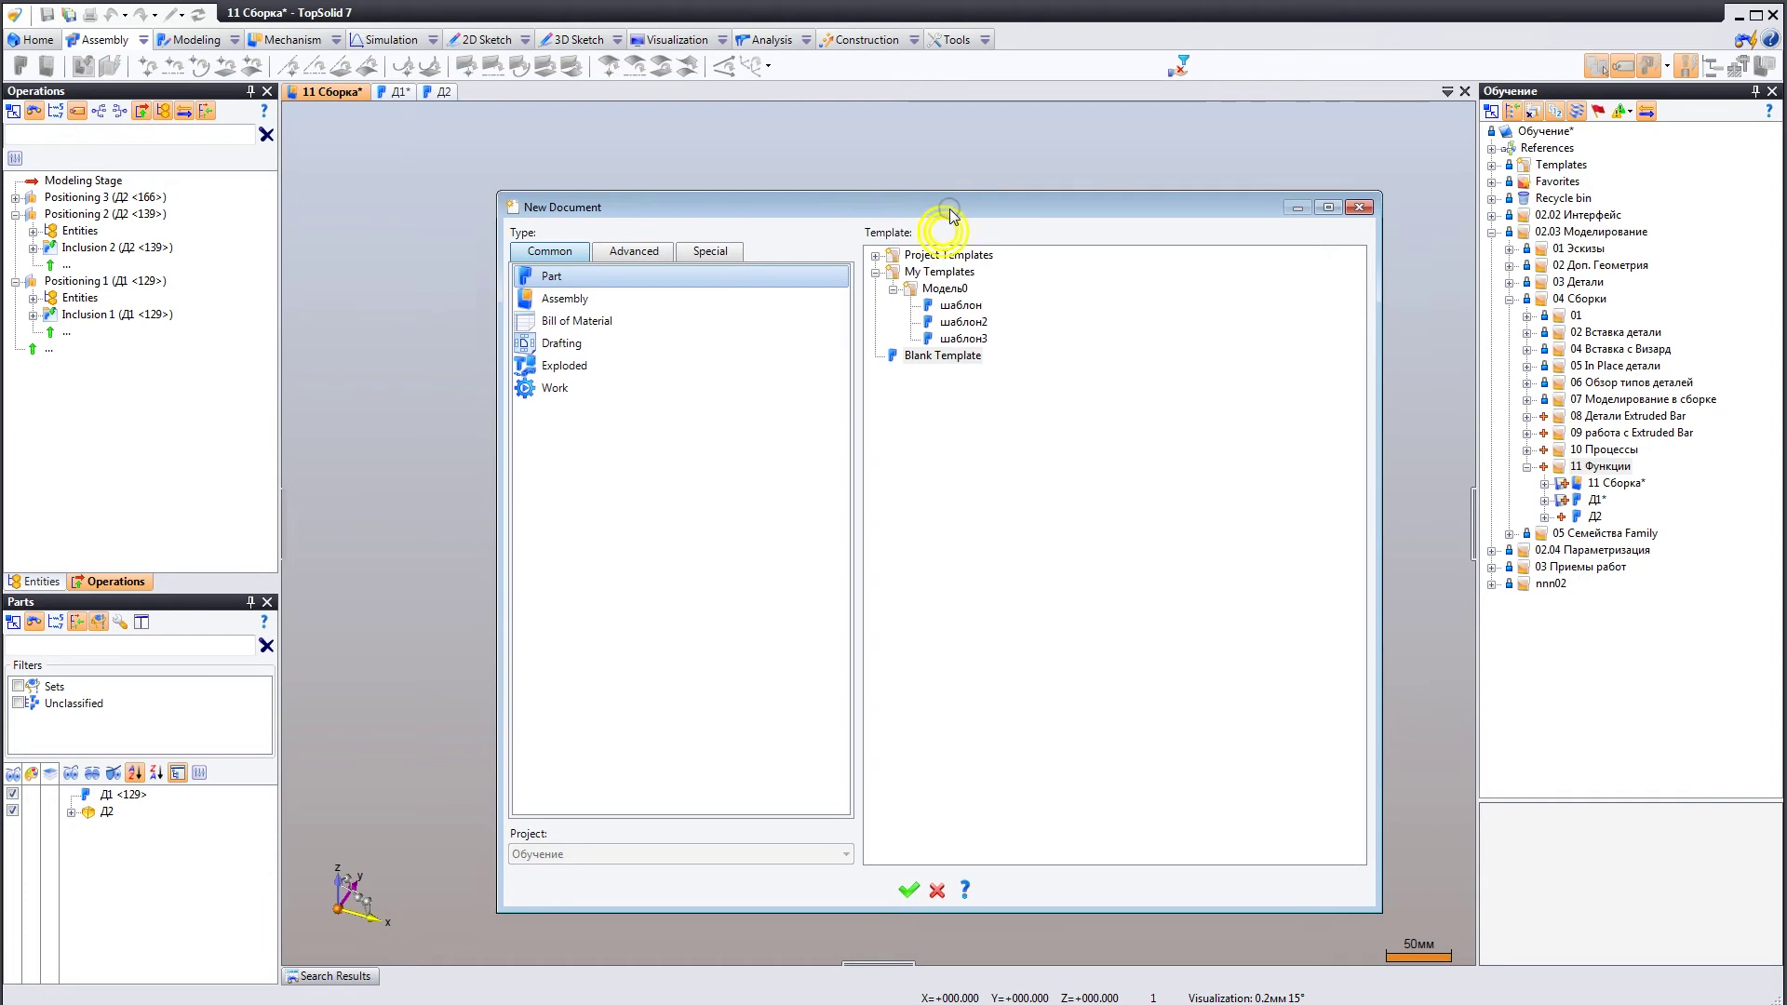
left_click(638, 243)
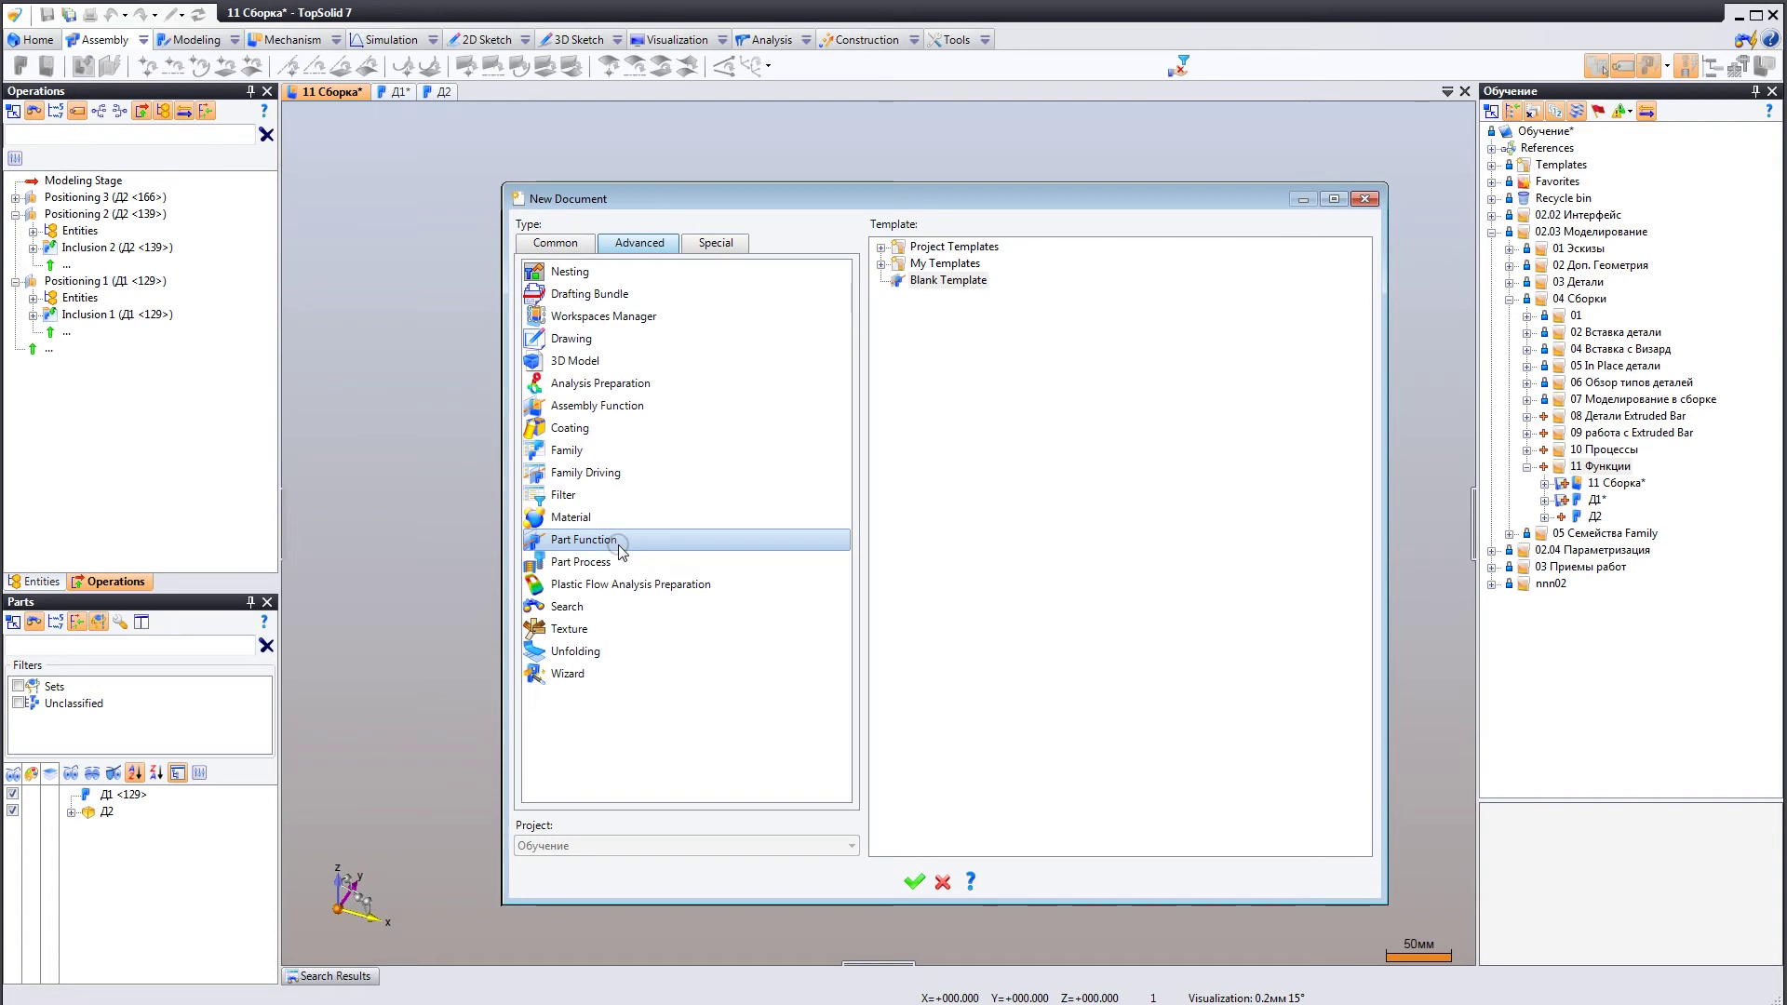
left_click(586, 544)
left_click(910, 882)
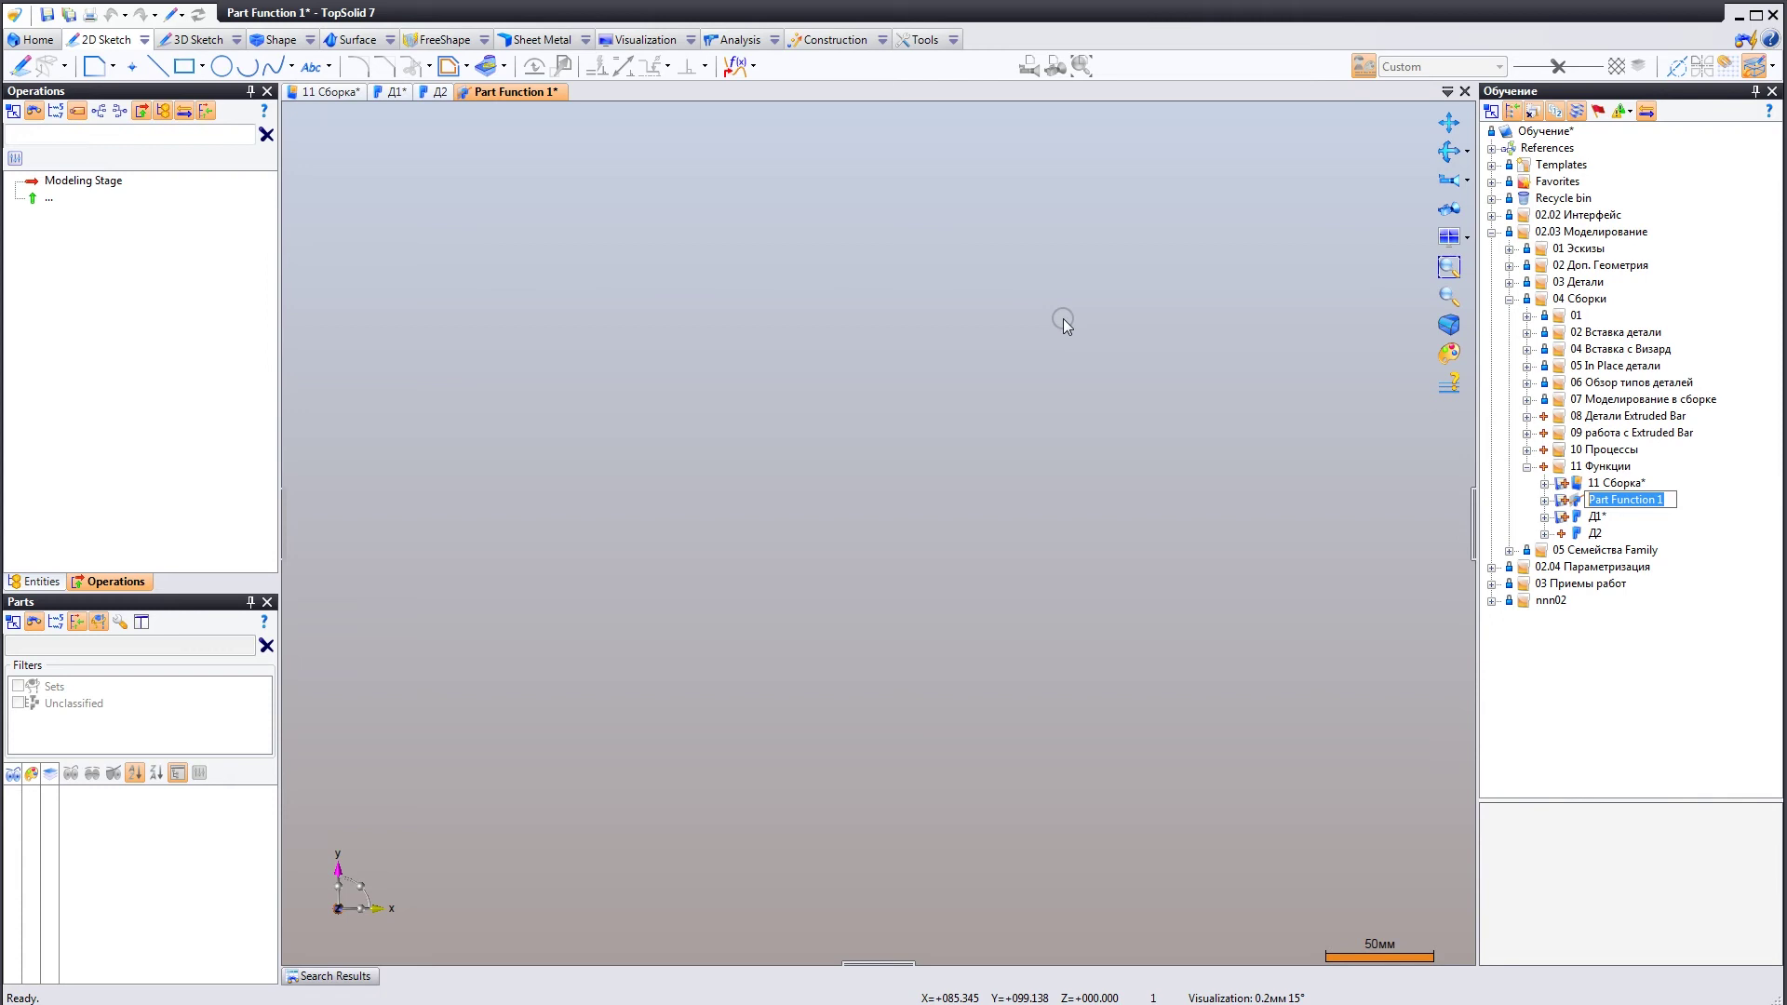
type("Габарит")
Name the part function Габарит and show its three reference planes in an isometric view.
key("Return")
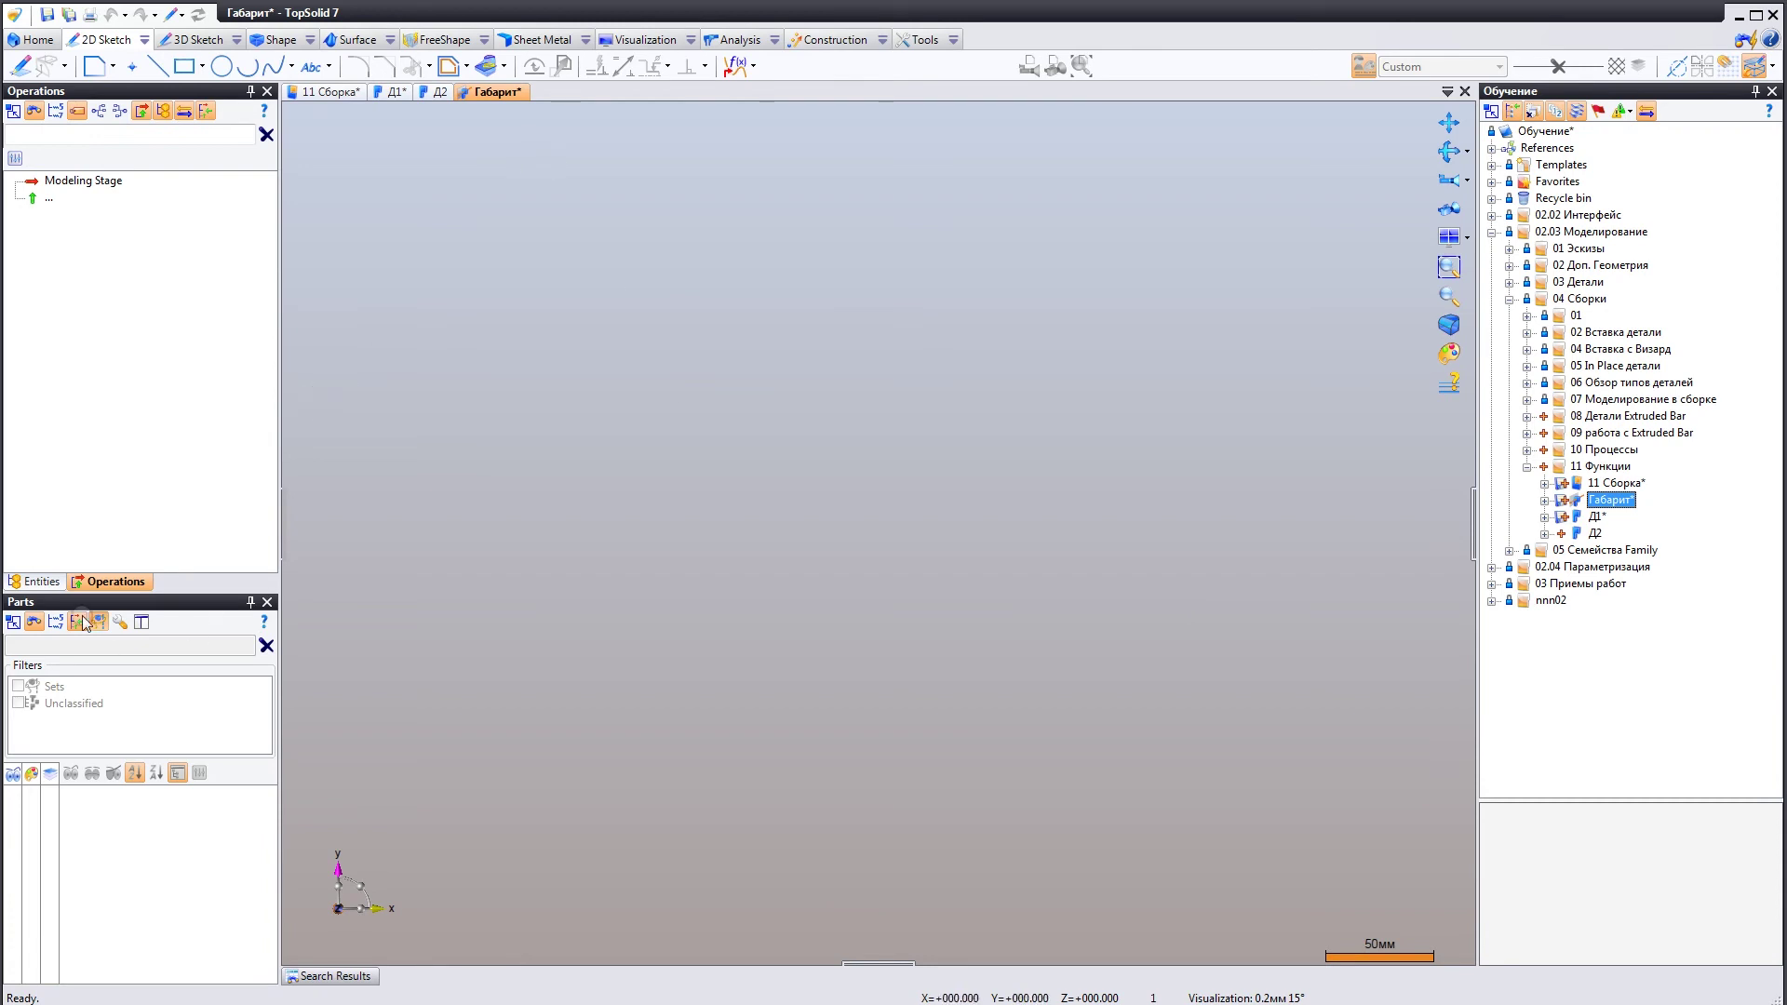
left_click(28, 581)
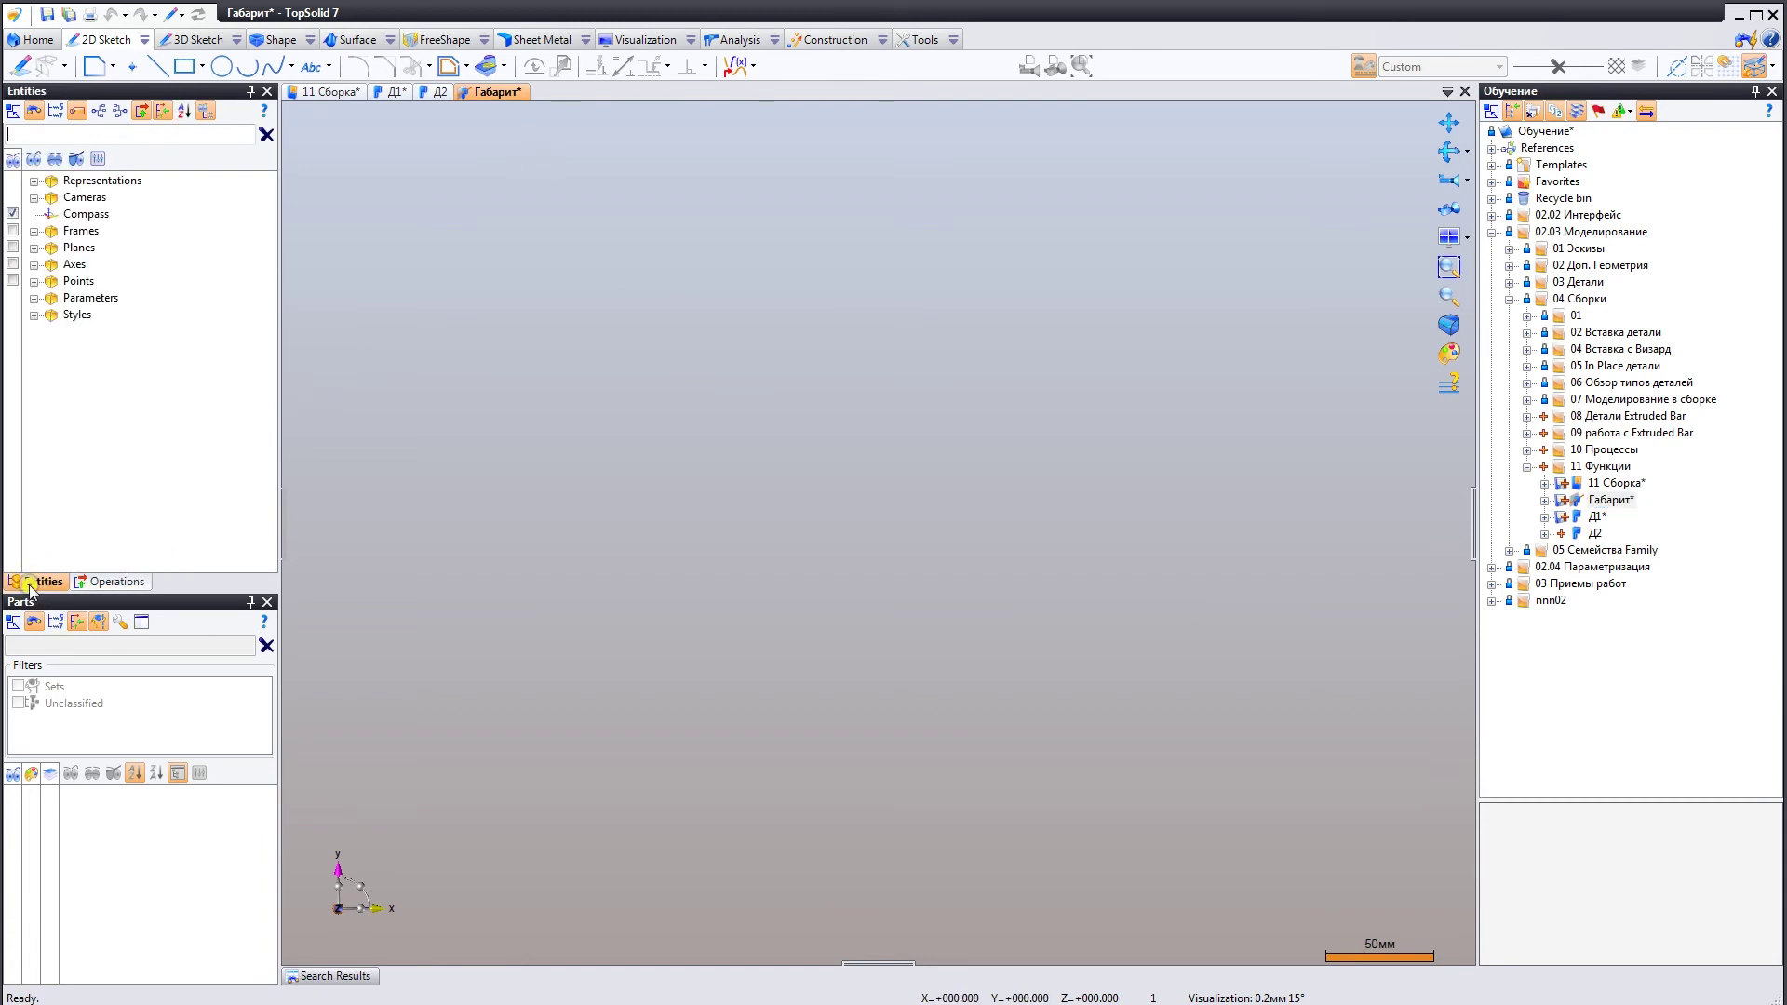
left_click(12, 247)
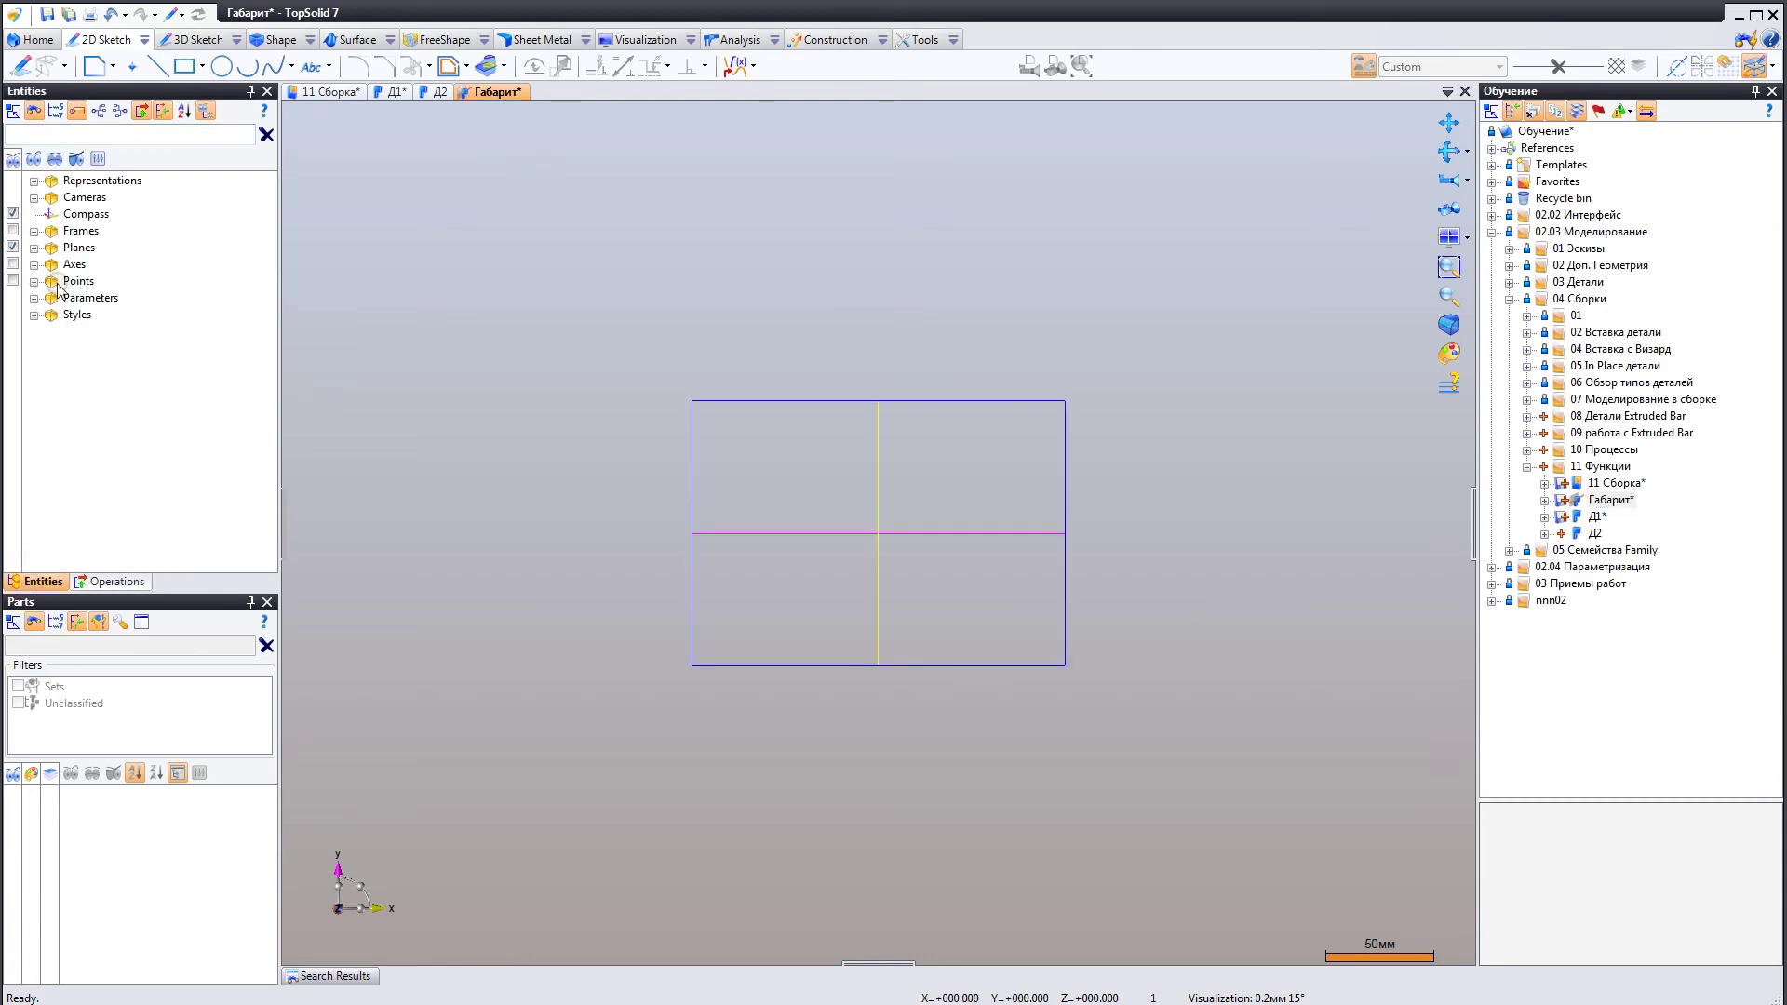
mouse_move(744, 569)
middle_mouse_down()
mouse_move(812, 616)
mouse_move(765, 634)
mouse_move(785, 567)
mouse_move(818, 623)
mouse_move(770, 625)
mouse_move(802, 630)
middle_mouse_up()
scroll(1039, 429, "down", 1)
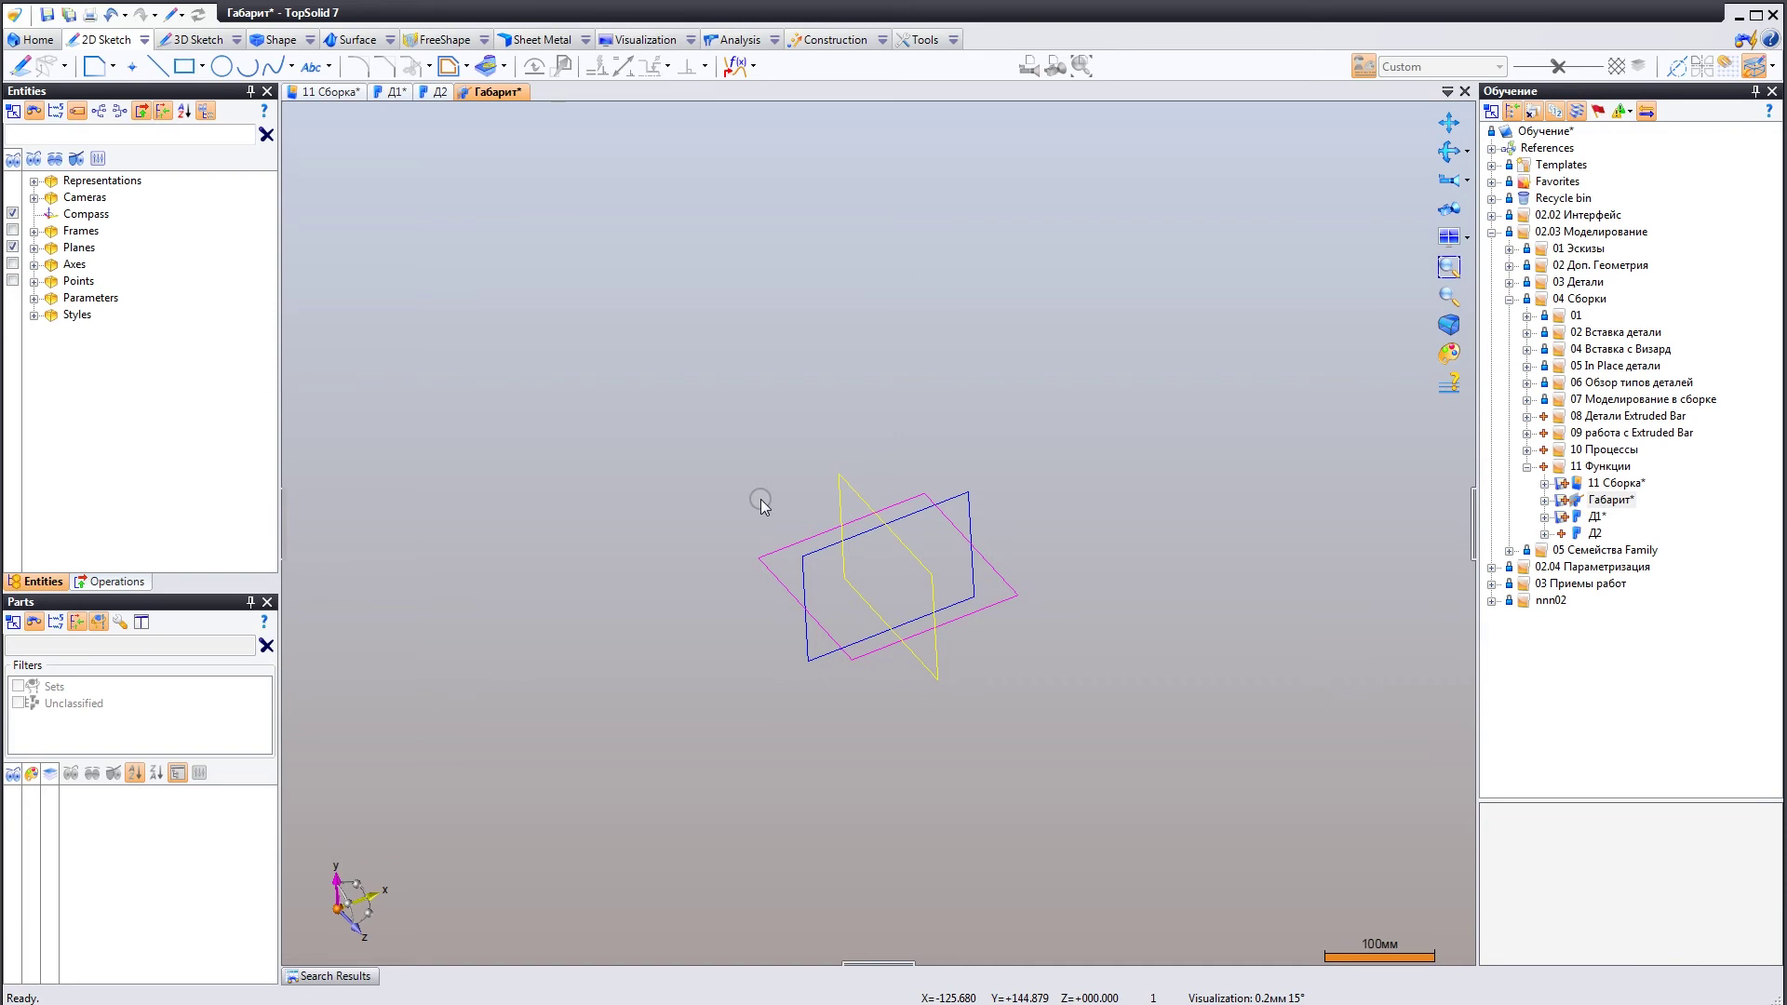
left_click(438, 93)
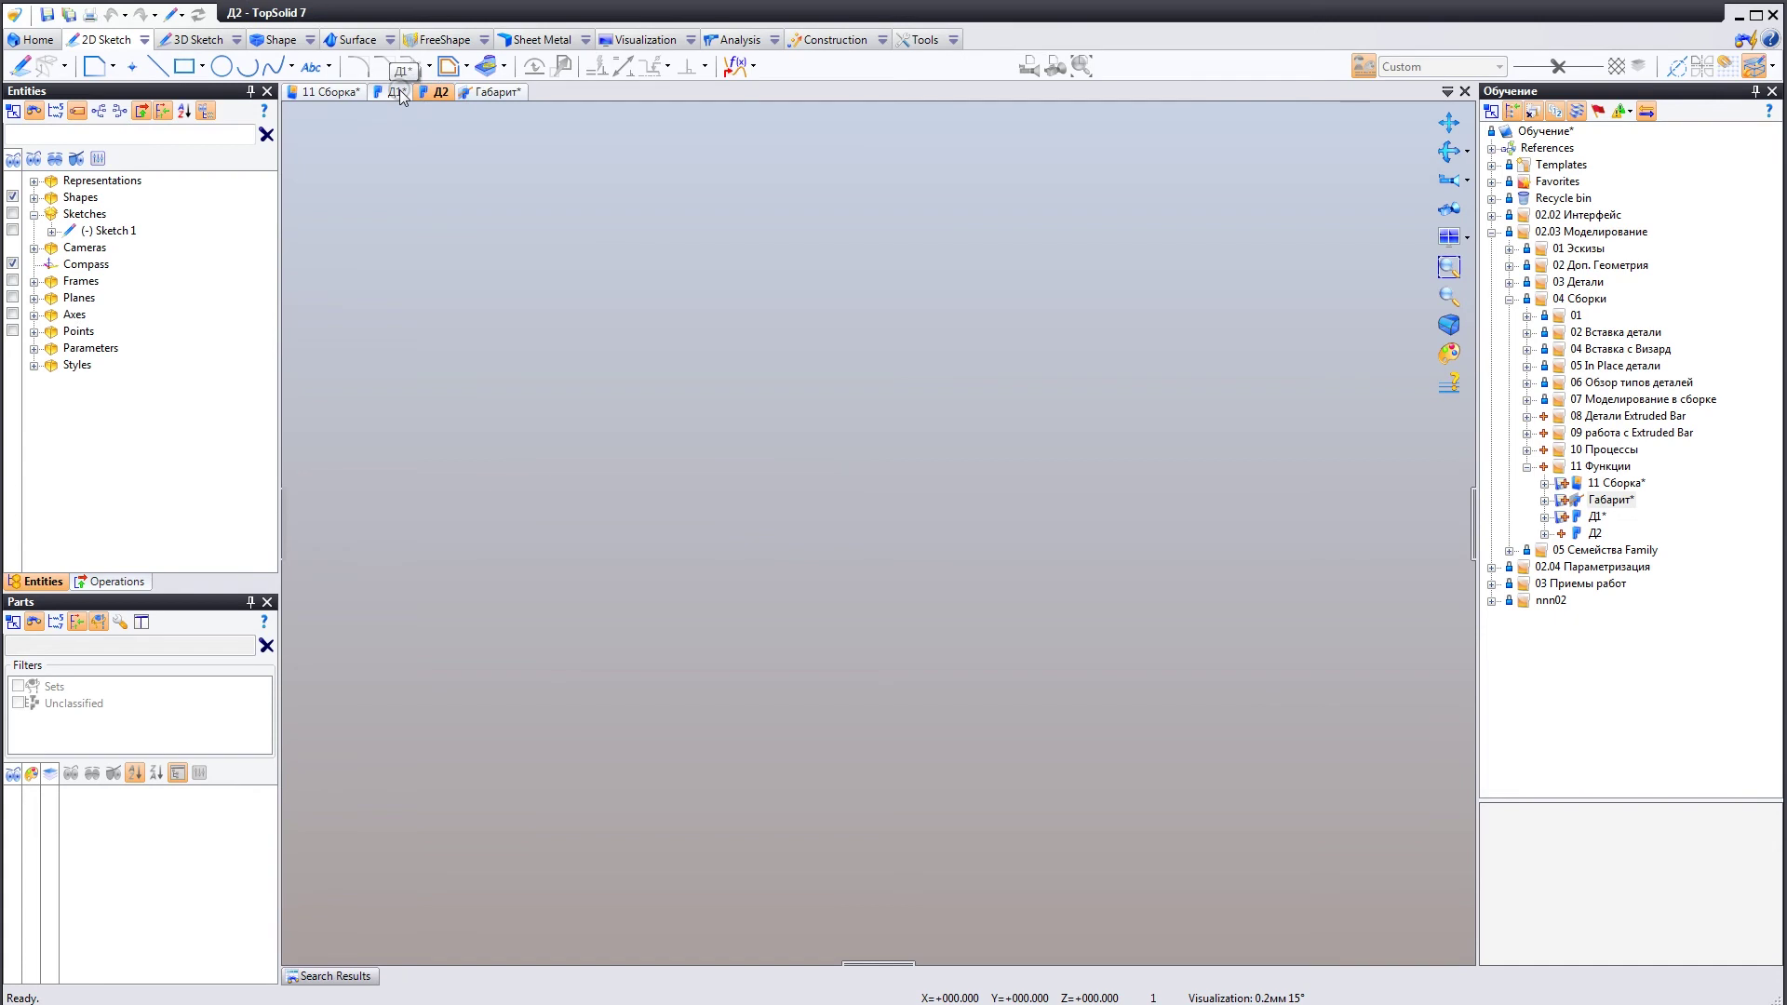
left_click(399, 93)
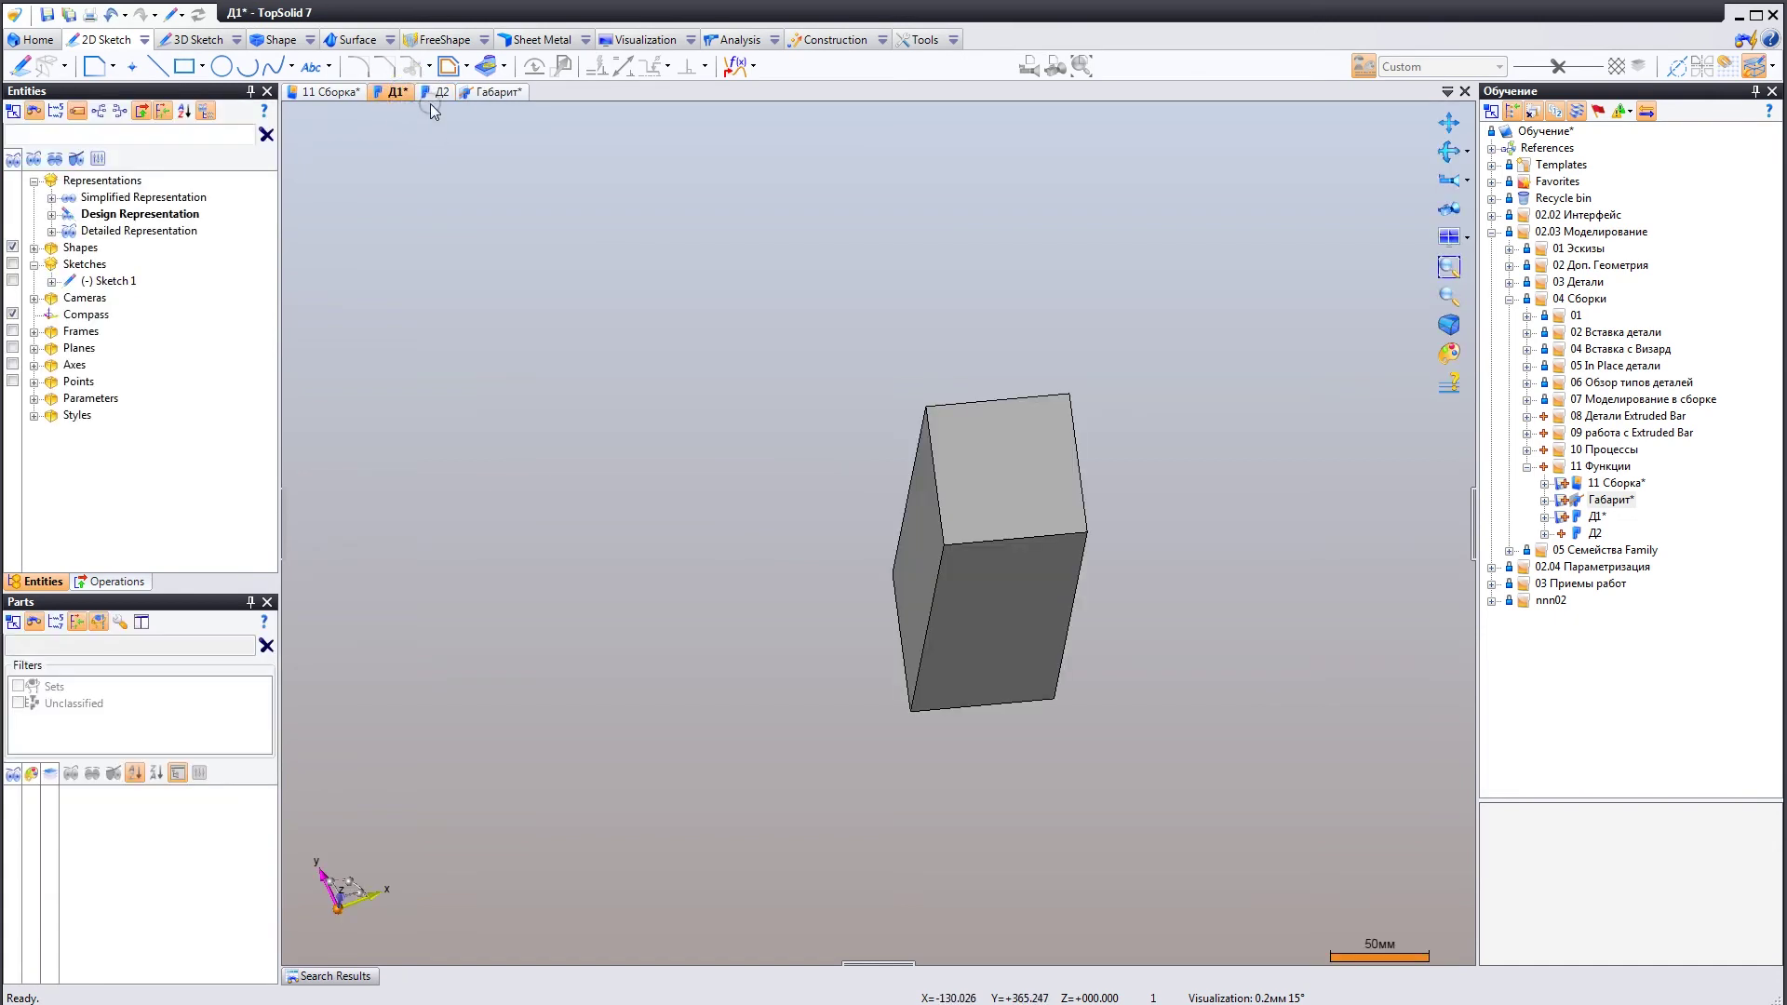
left_click(438, 98)
middle_click_drag(722, 376, 745, 428)
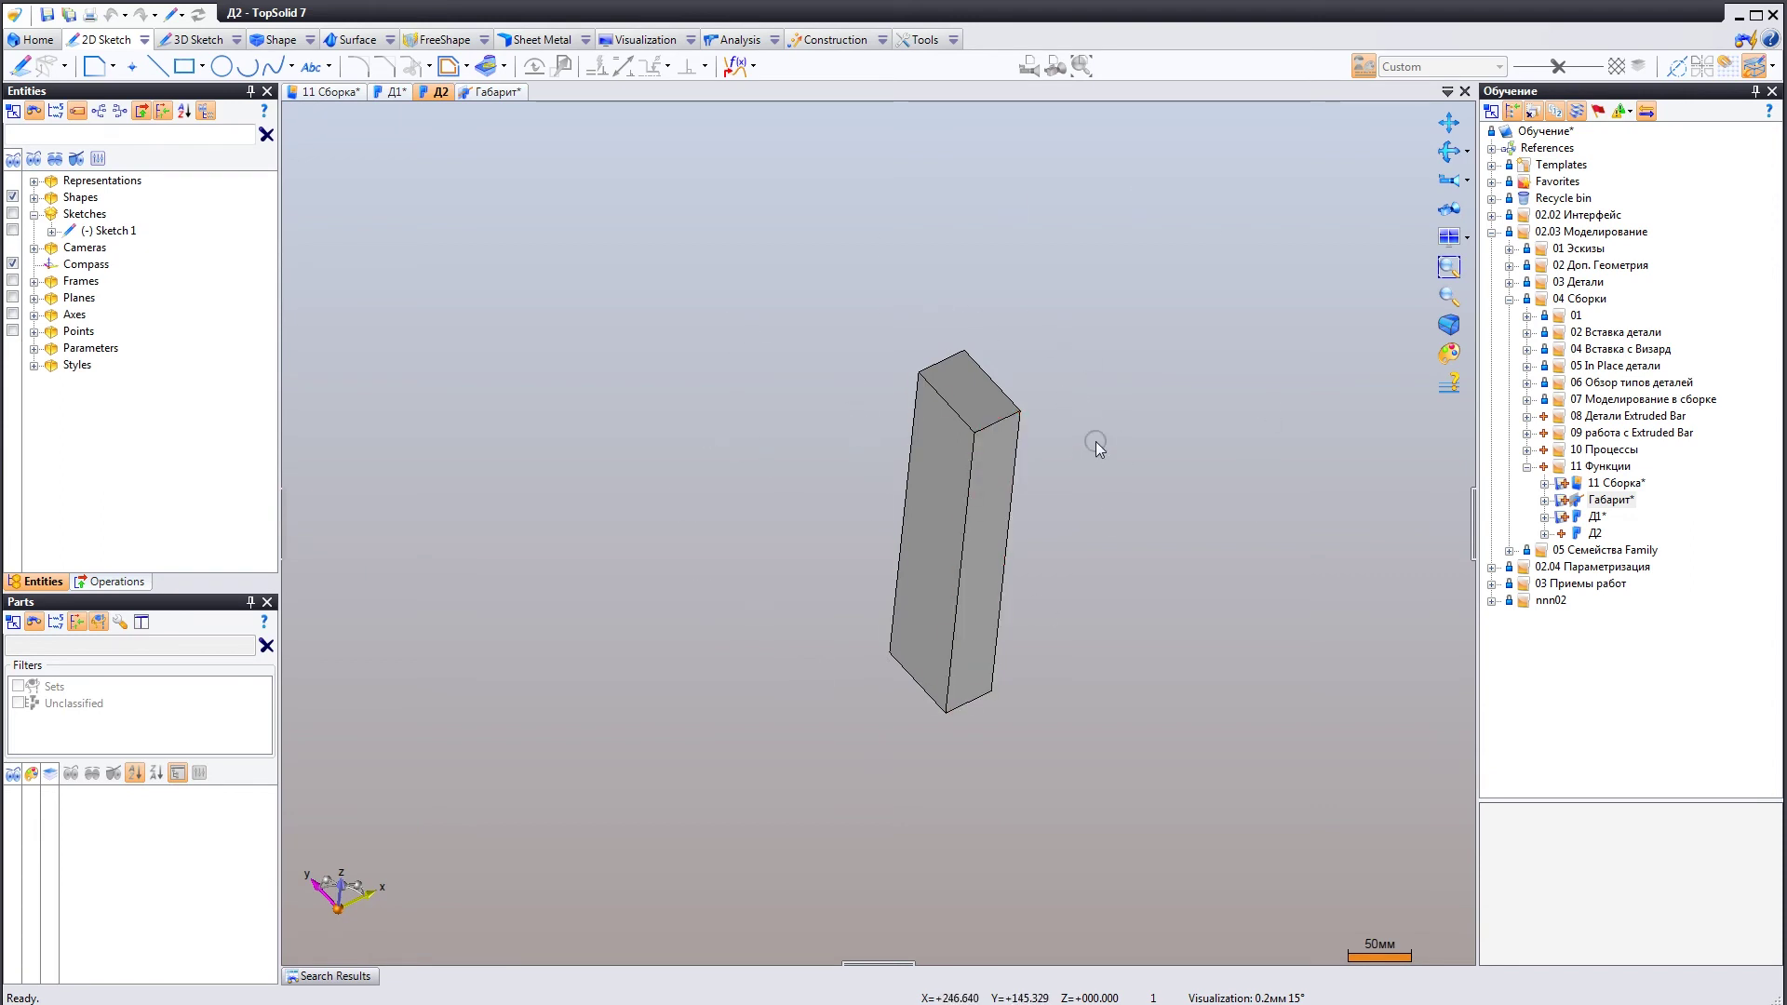
left_click(489, 97)
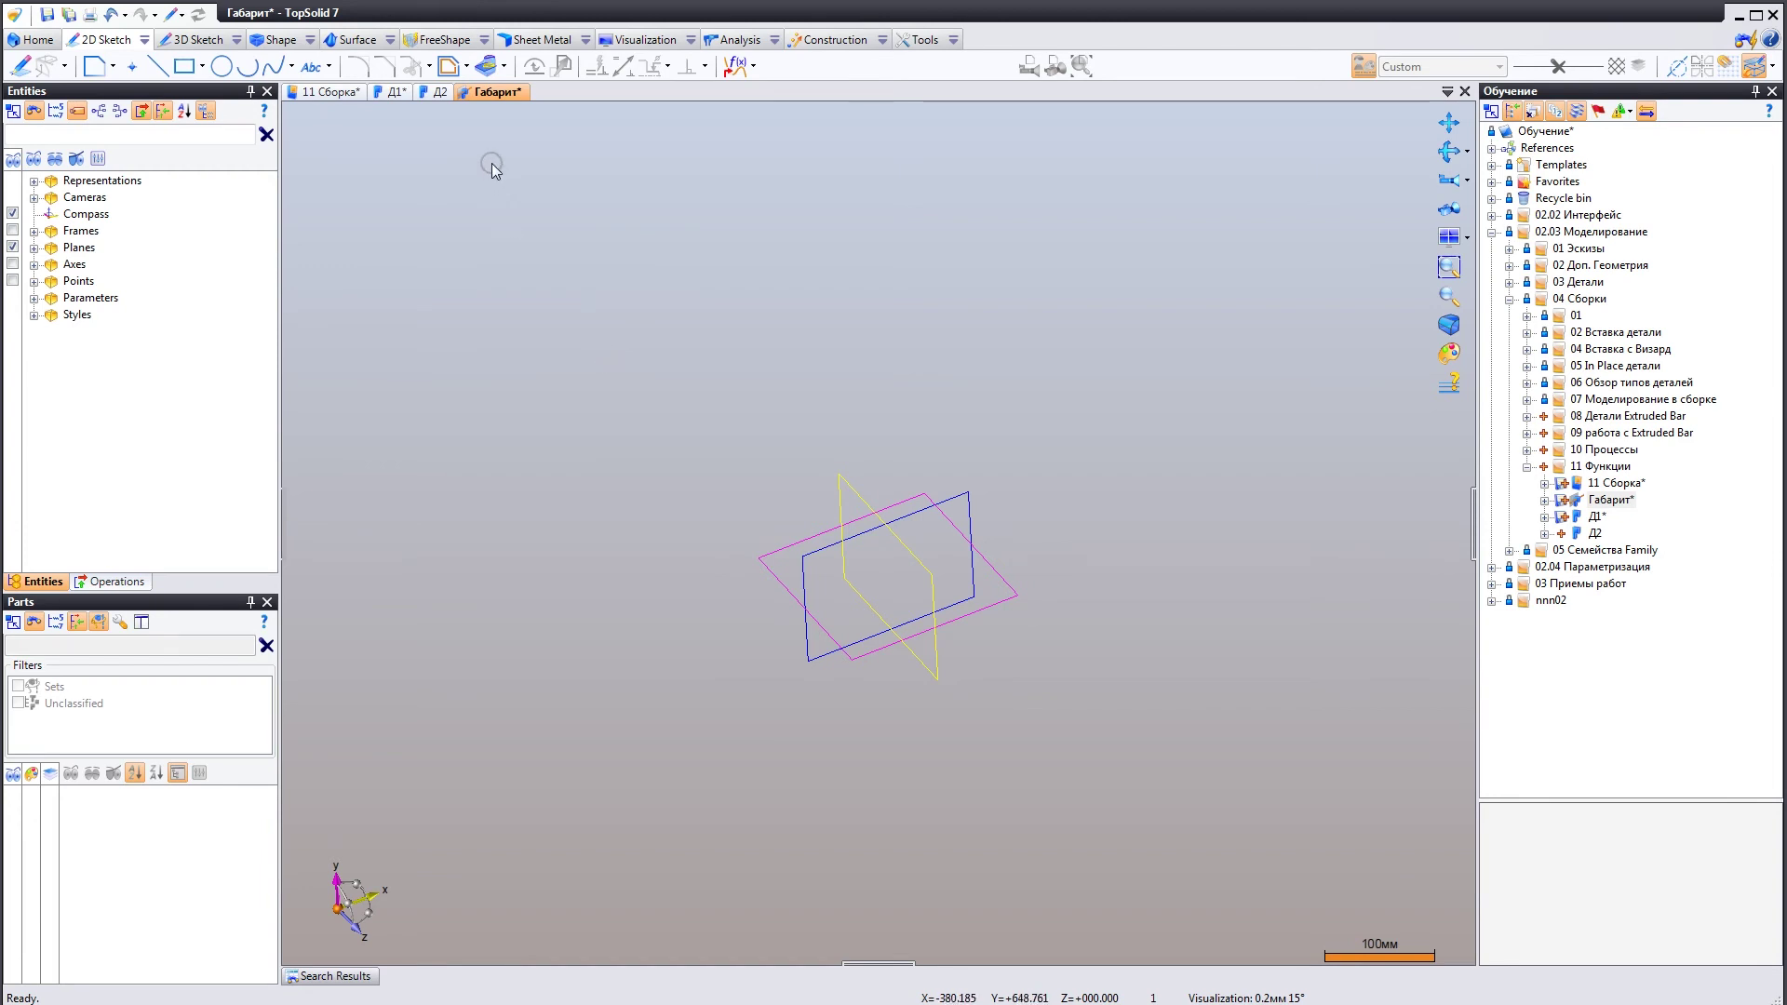
Start a Block shape at the origin and stretch it along X and to 531 mm in Z.
middle_click_drag(672, 400, 666, 356)
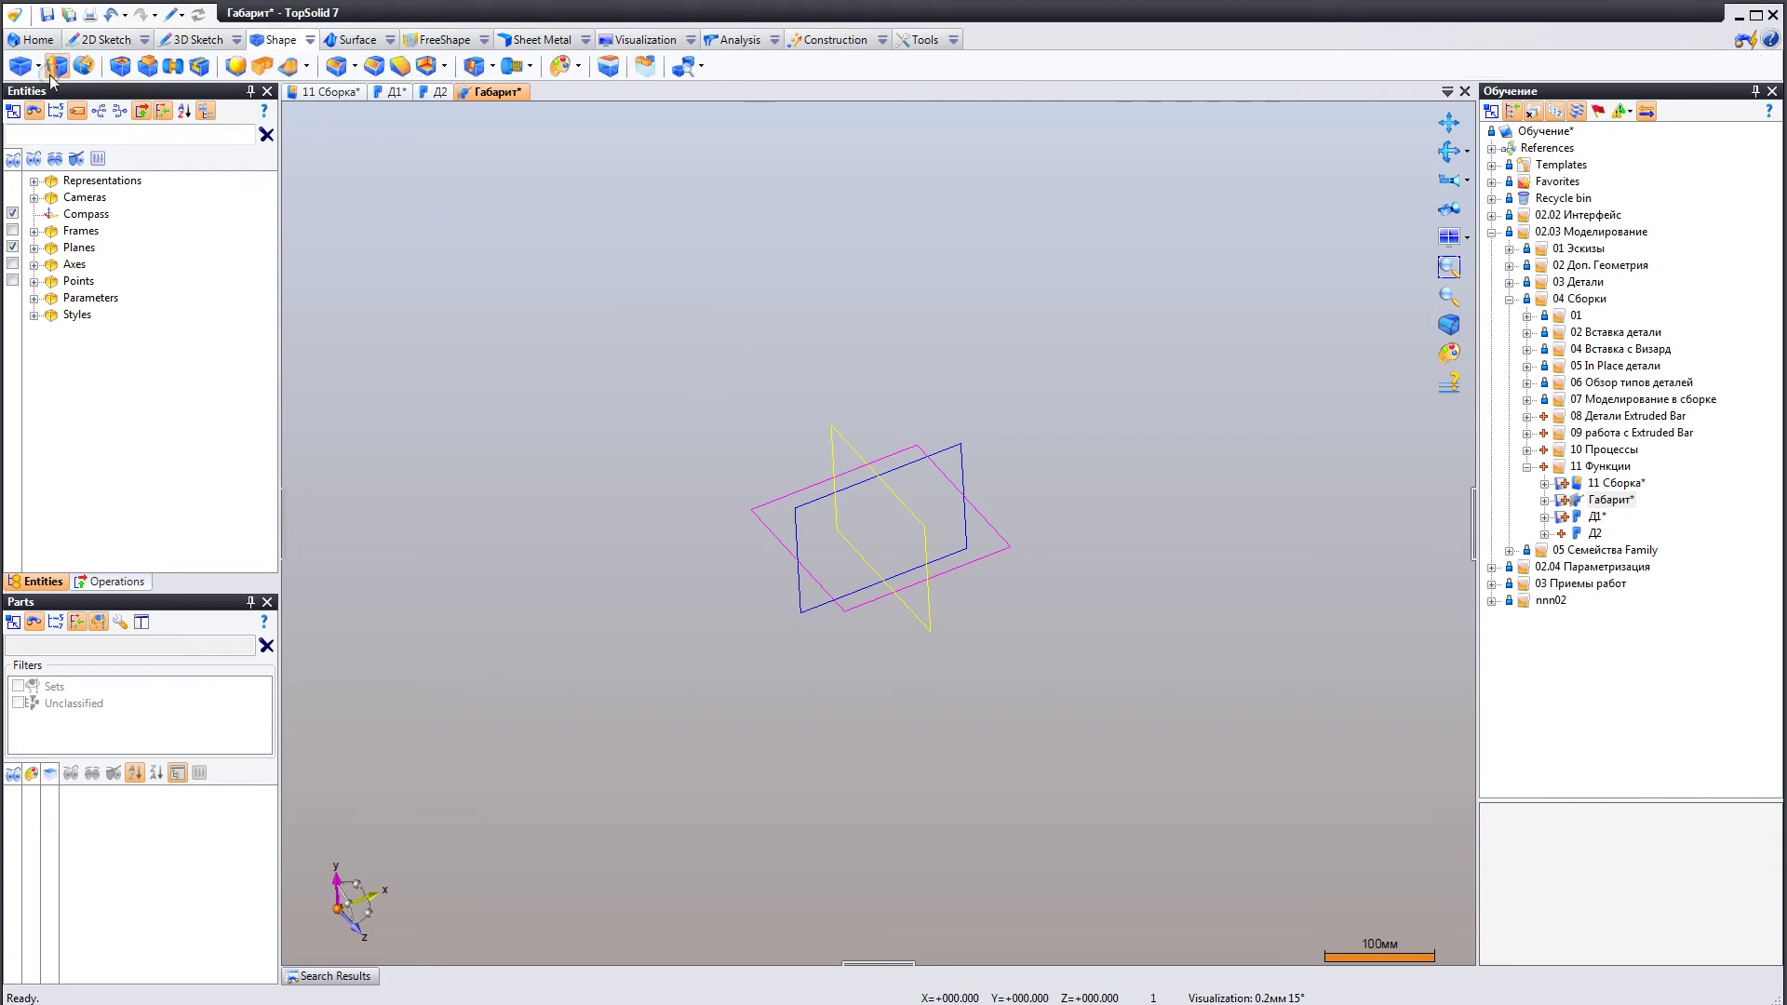
left_click(36, 66)
left_click(66, 94)
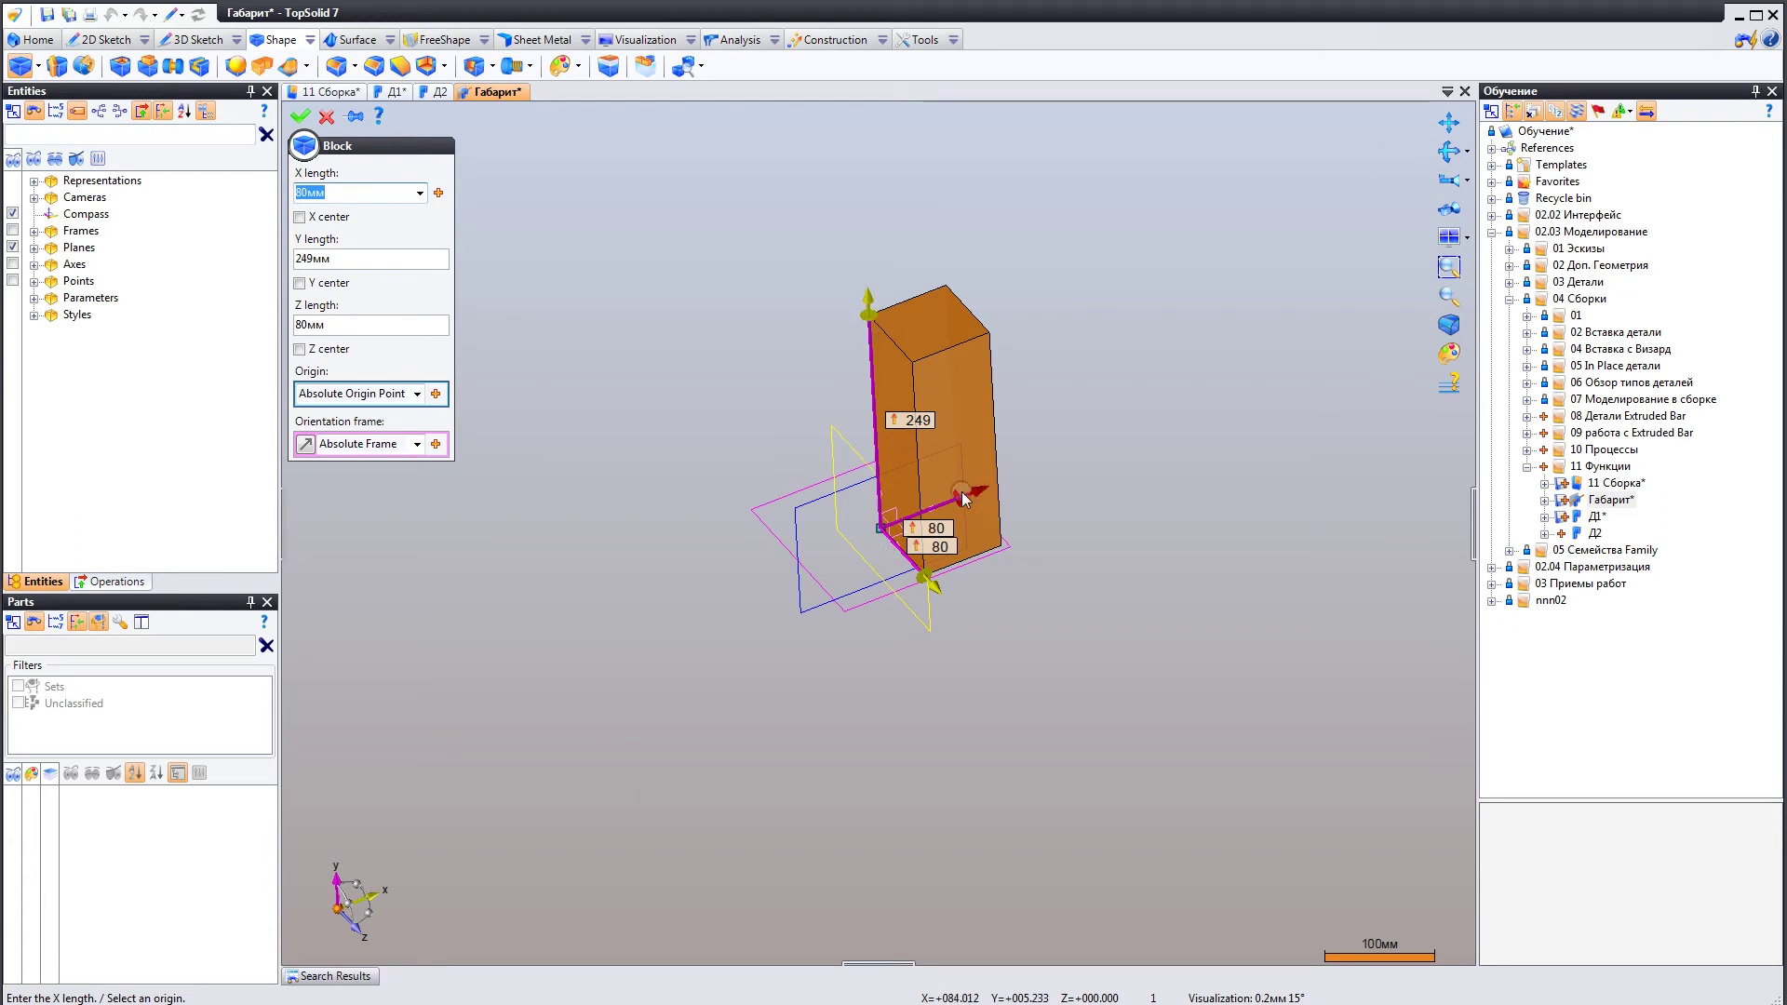
left_click_drag(967, 491, 1265, 379)
left_click_drag(871, 306, 873, 381)
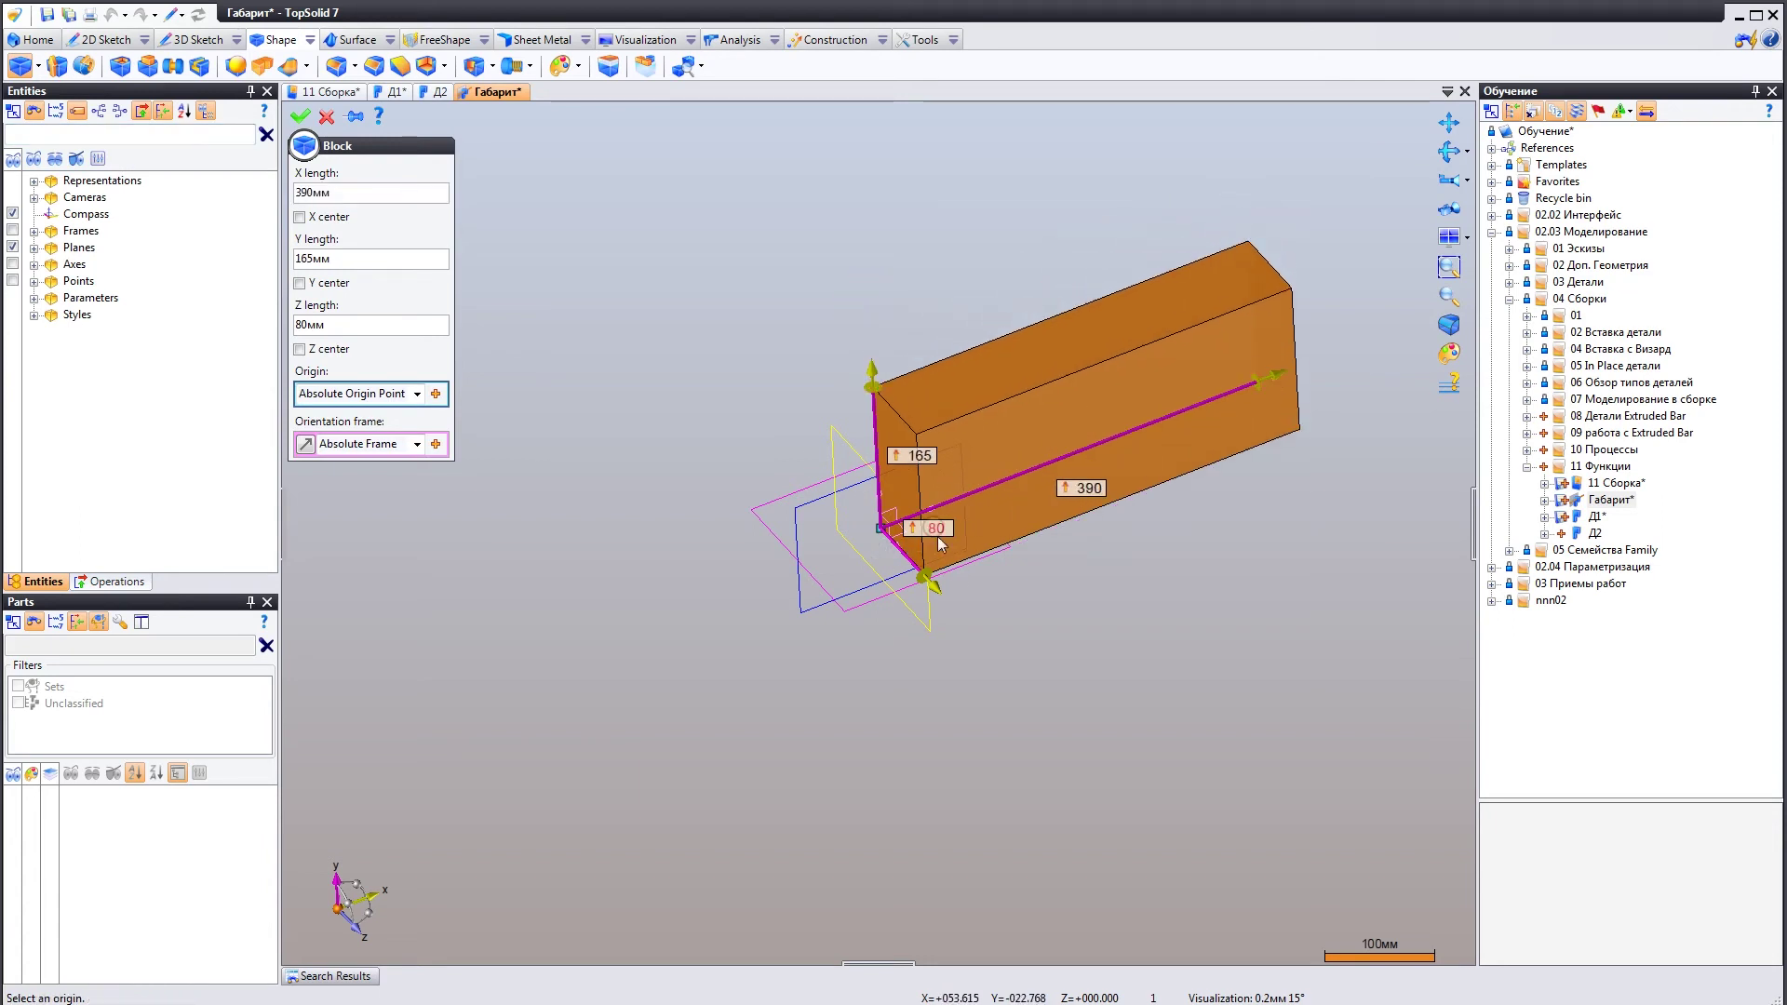
left_click_drag(928, 582, 1051, 711)
middle_click_drag(1052, 712, 870, 621)
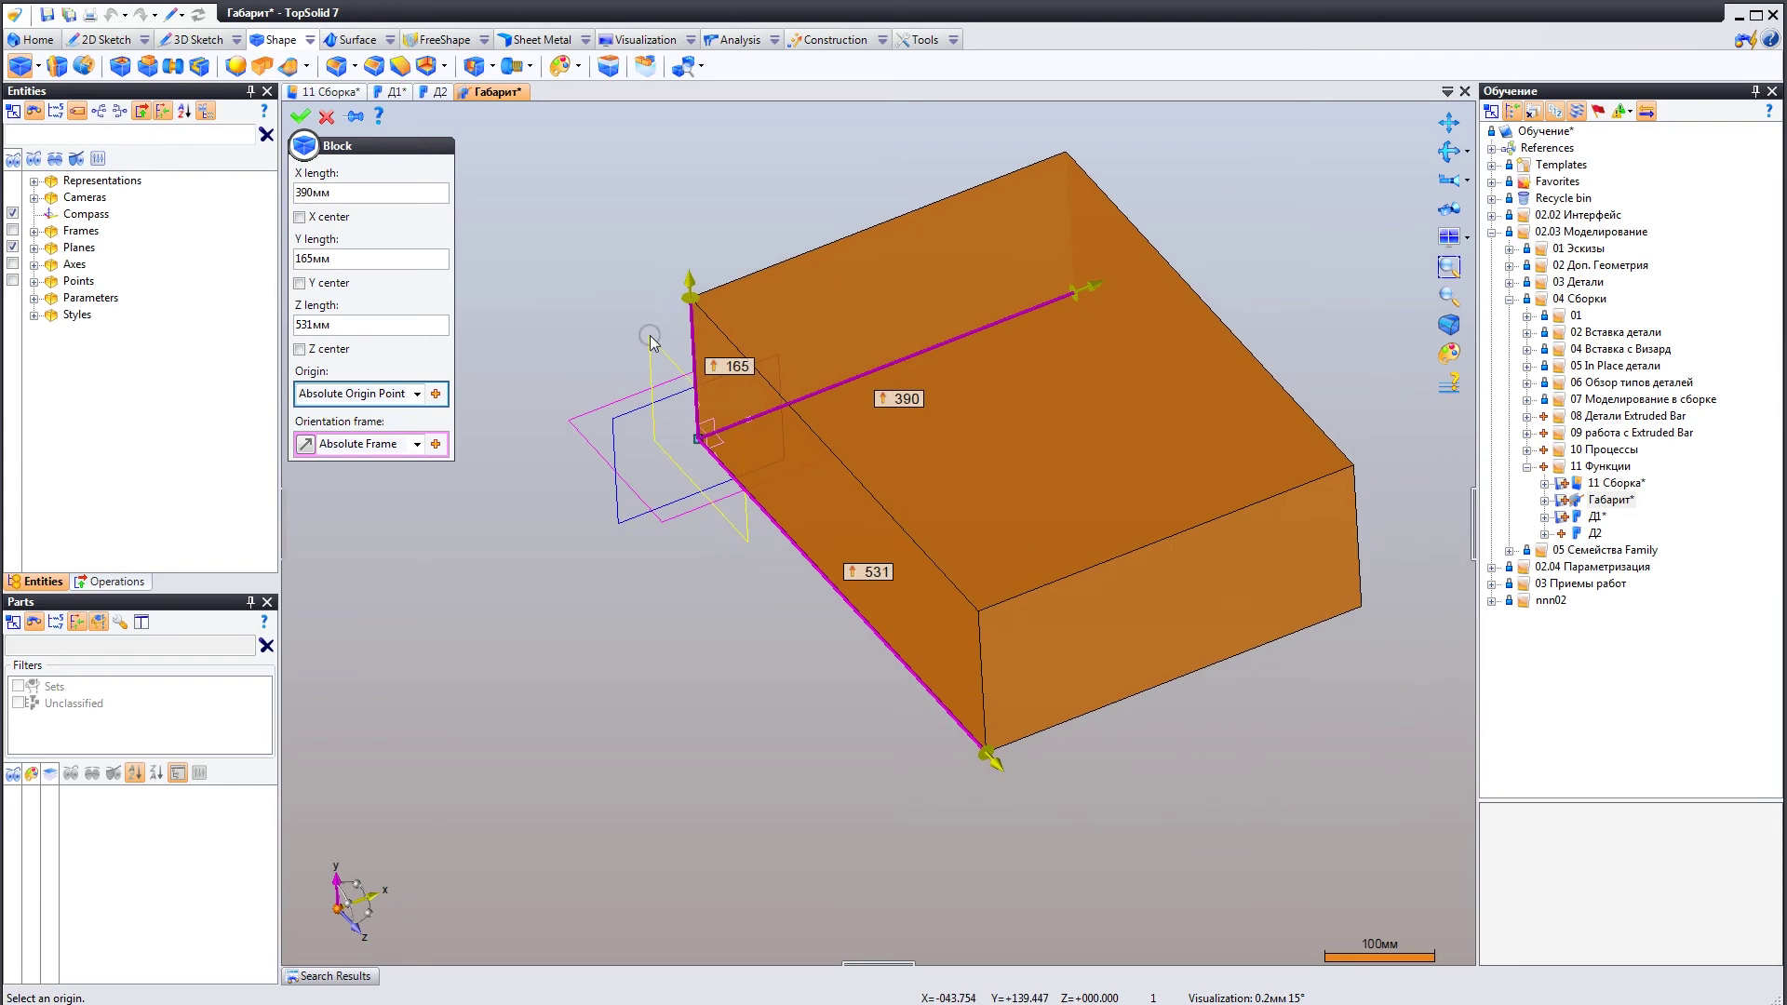
Set the block to 253 mm in X and 188 mm in Y, then validate it.
left_click_drag(689, 293, 684, 192)
left_click_drag(1105, 288, 958, 342)
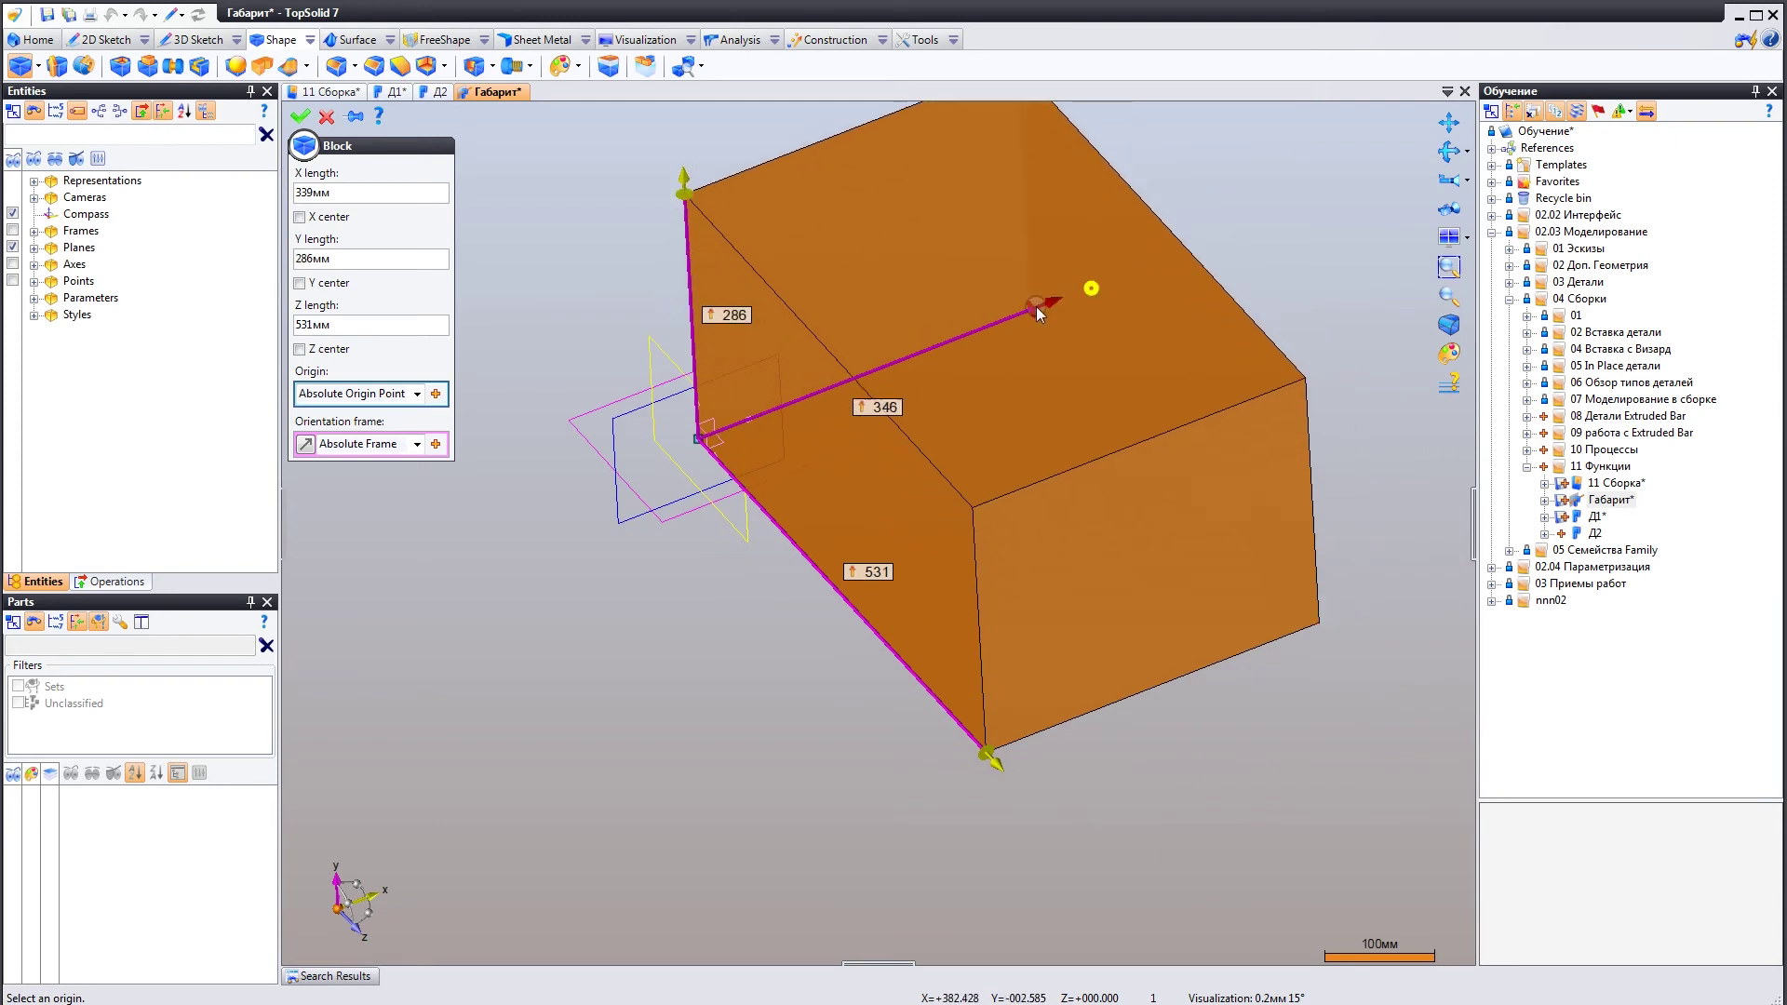
left_click_drag(682, 186, 689, 266)
mouse_move(797, 406)
middle_mouse_down()
mouse_move(787, 343)
mouse_move(756, 402)
mouse_move(817, 368)
mouse_move(750, 492)
mouse_move(810, 522)
mouse_move(770, 511)
mouse_move(779, 452)
mouse_move(750, 482)
middle_mouse_up()
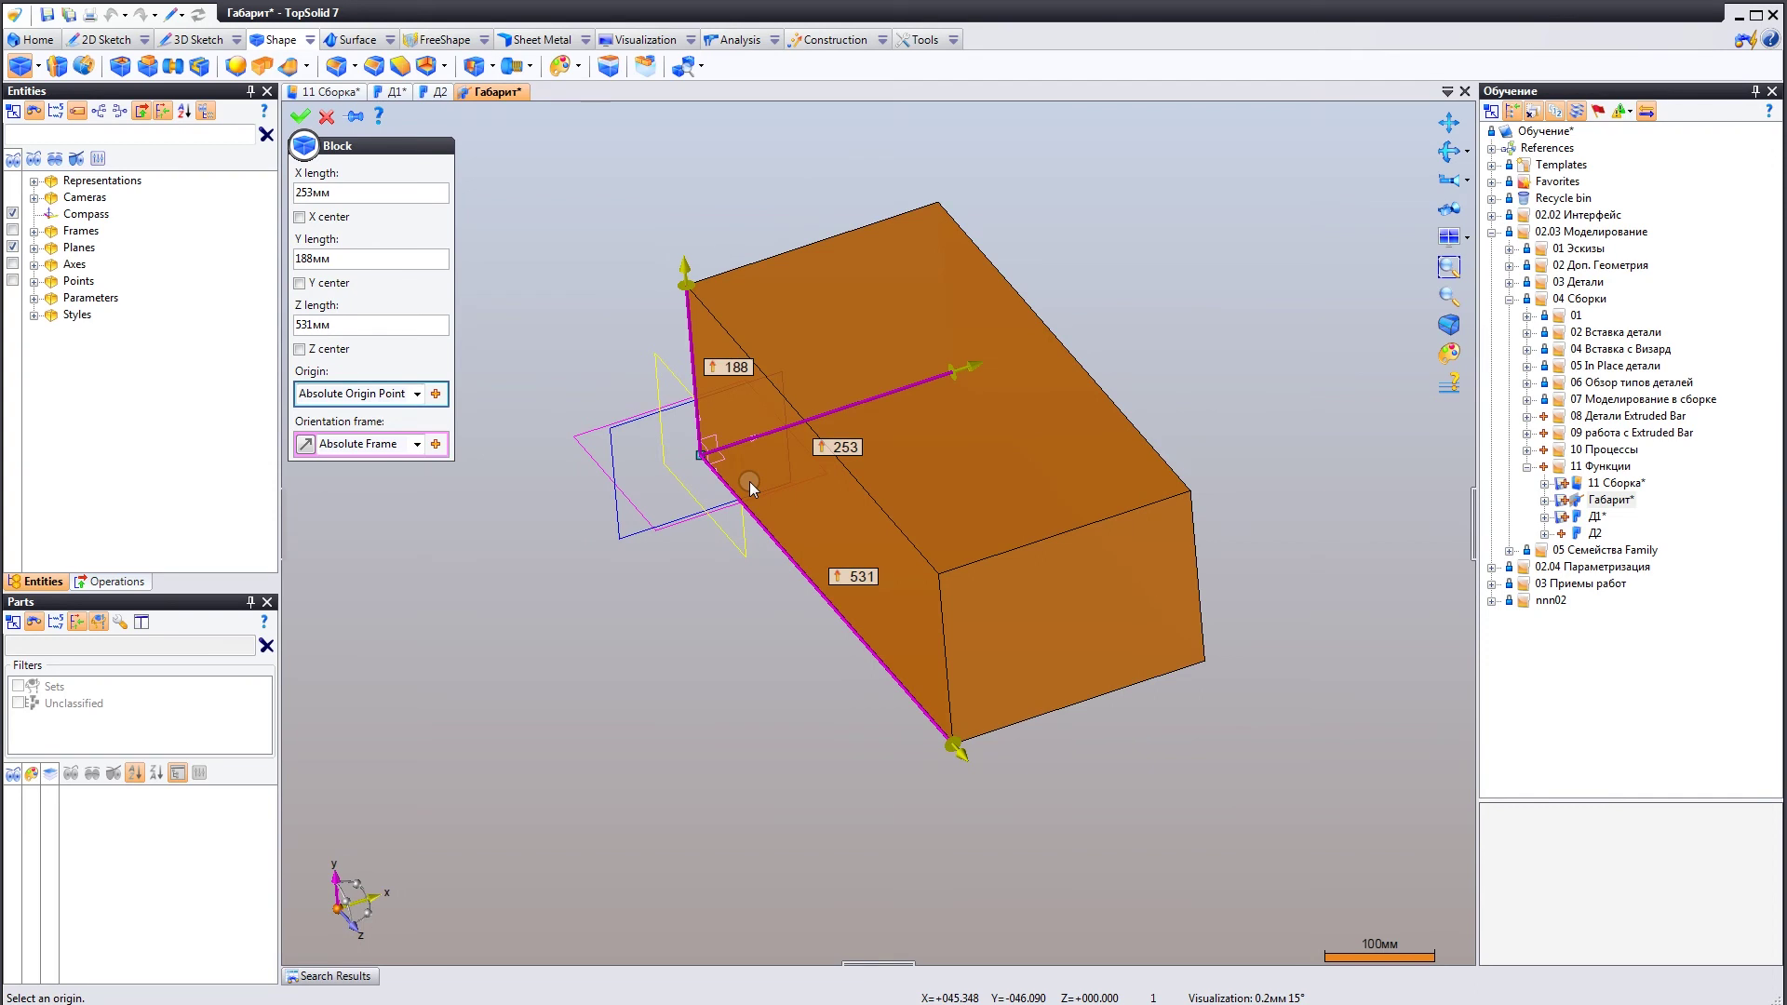
left_click(604, 326)
mouse_move(604, 326)
middle_mouse_down()
mouse_move(742, 458)
mouse_move(797, 483)
middle_mouse_up()
left_click(942, 371)
left_click(1079, 551)
left_click(915, 542)
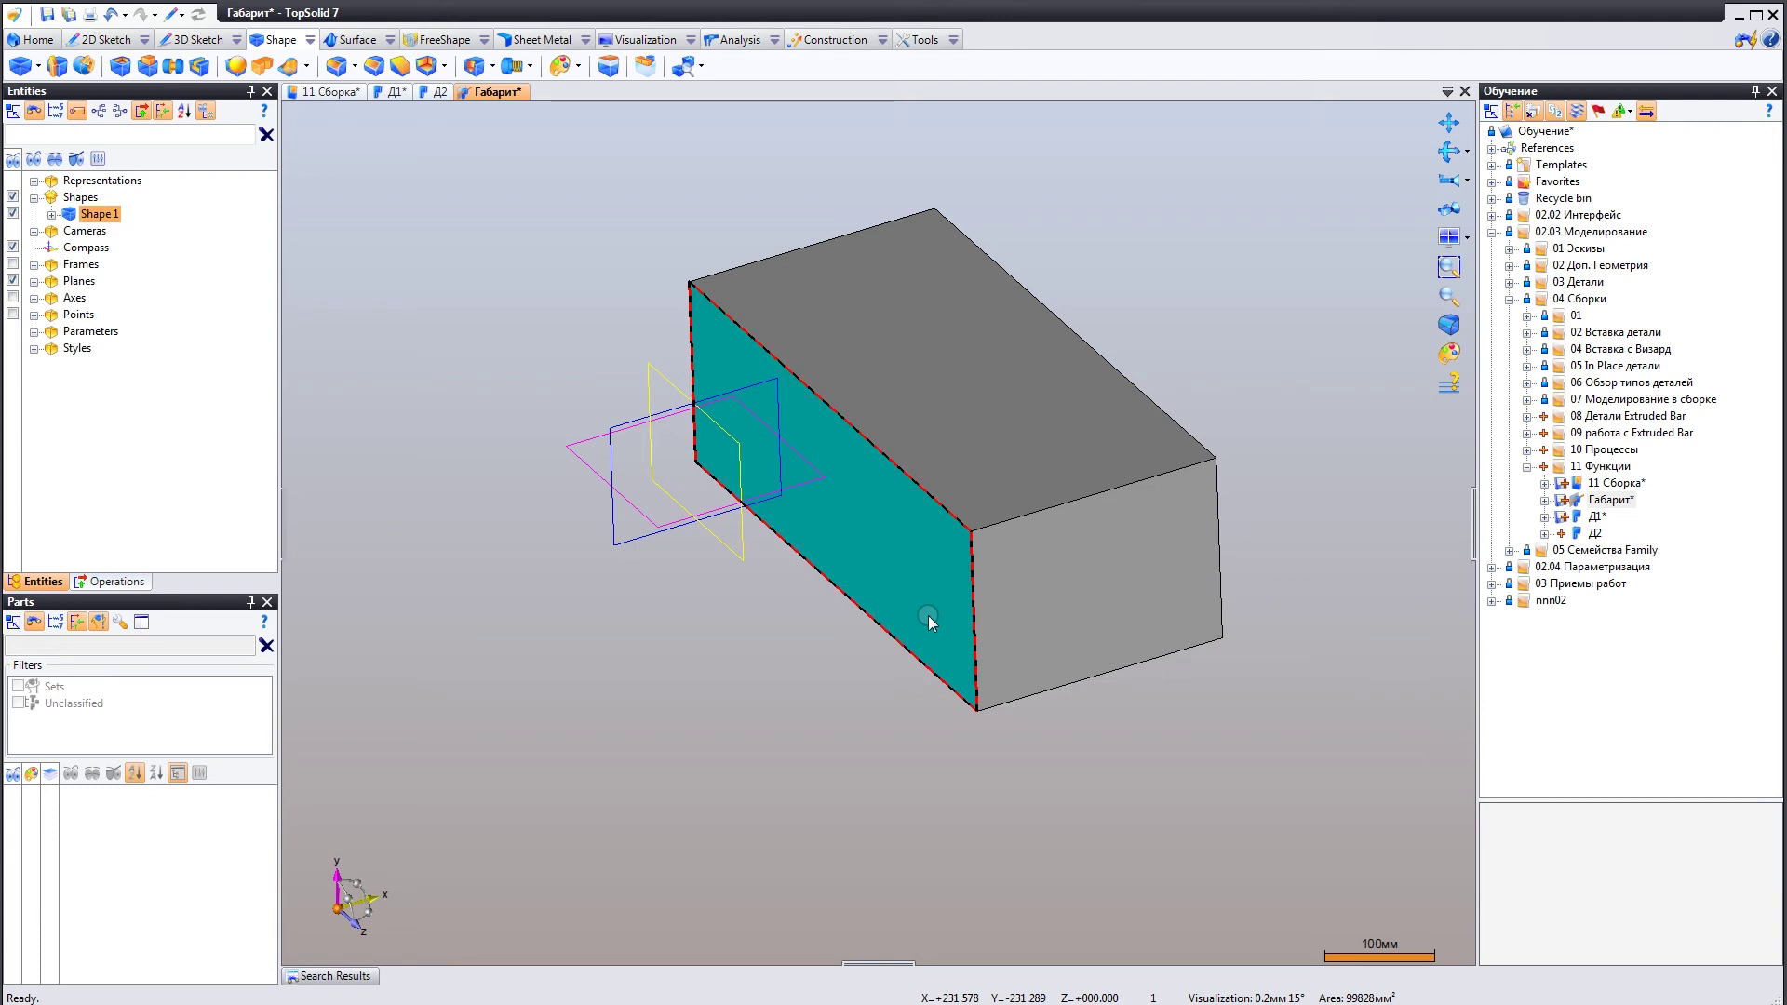
left_click(925, 443)
left_click(1024, 583)
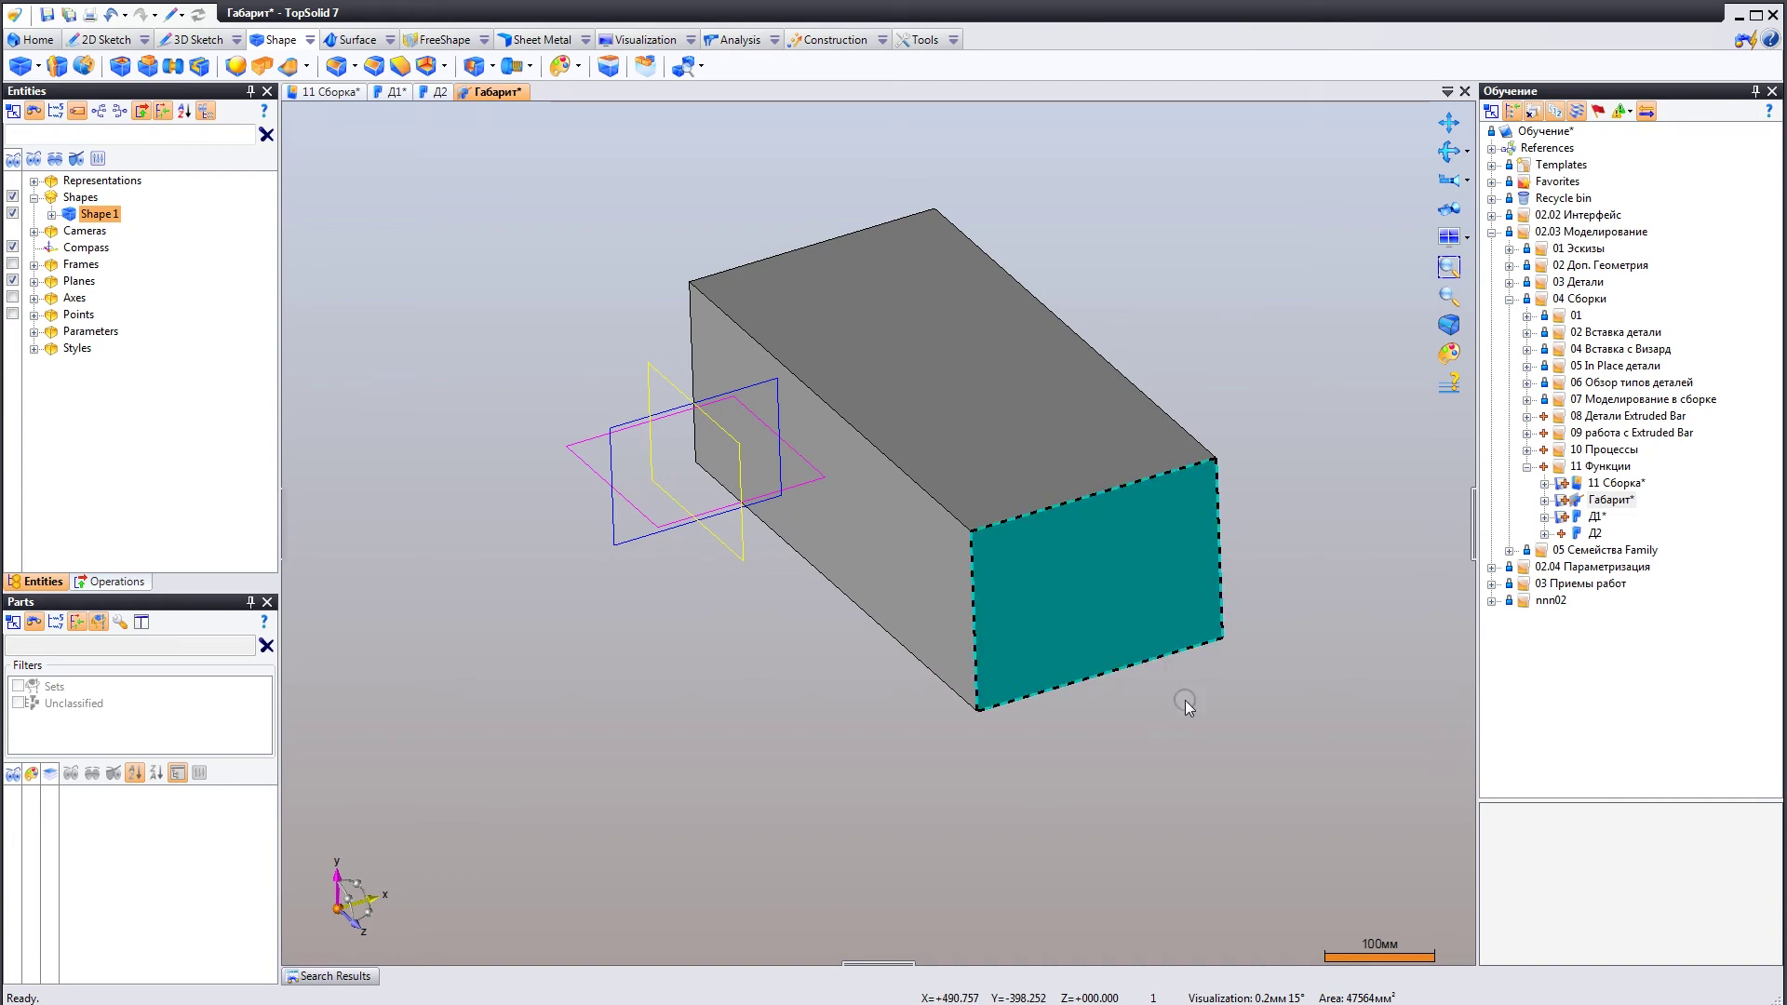
middle_click_drag(1245, 719, 1227, 692)
Publish the block's end face as a plane described Торец1.
right_click(1105, 544)
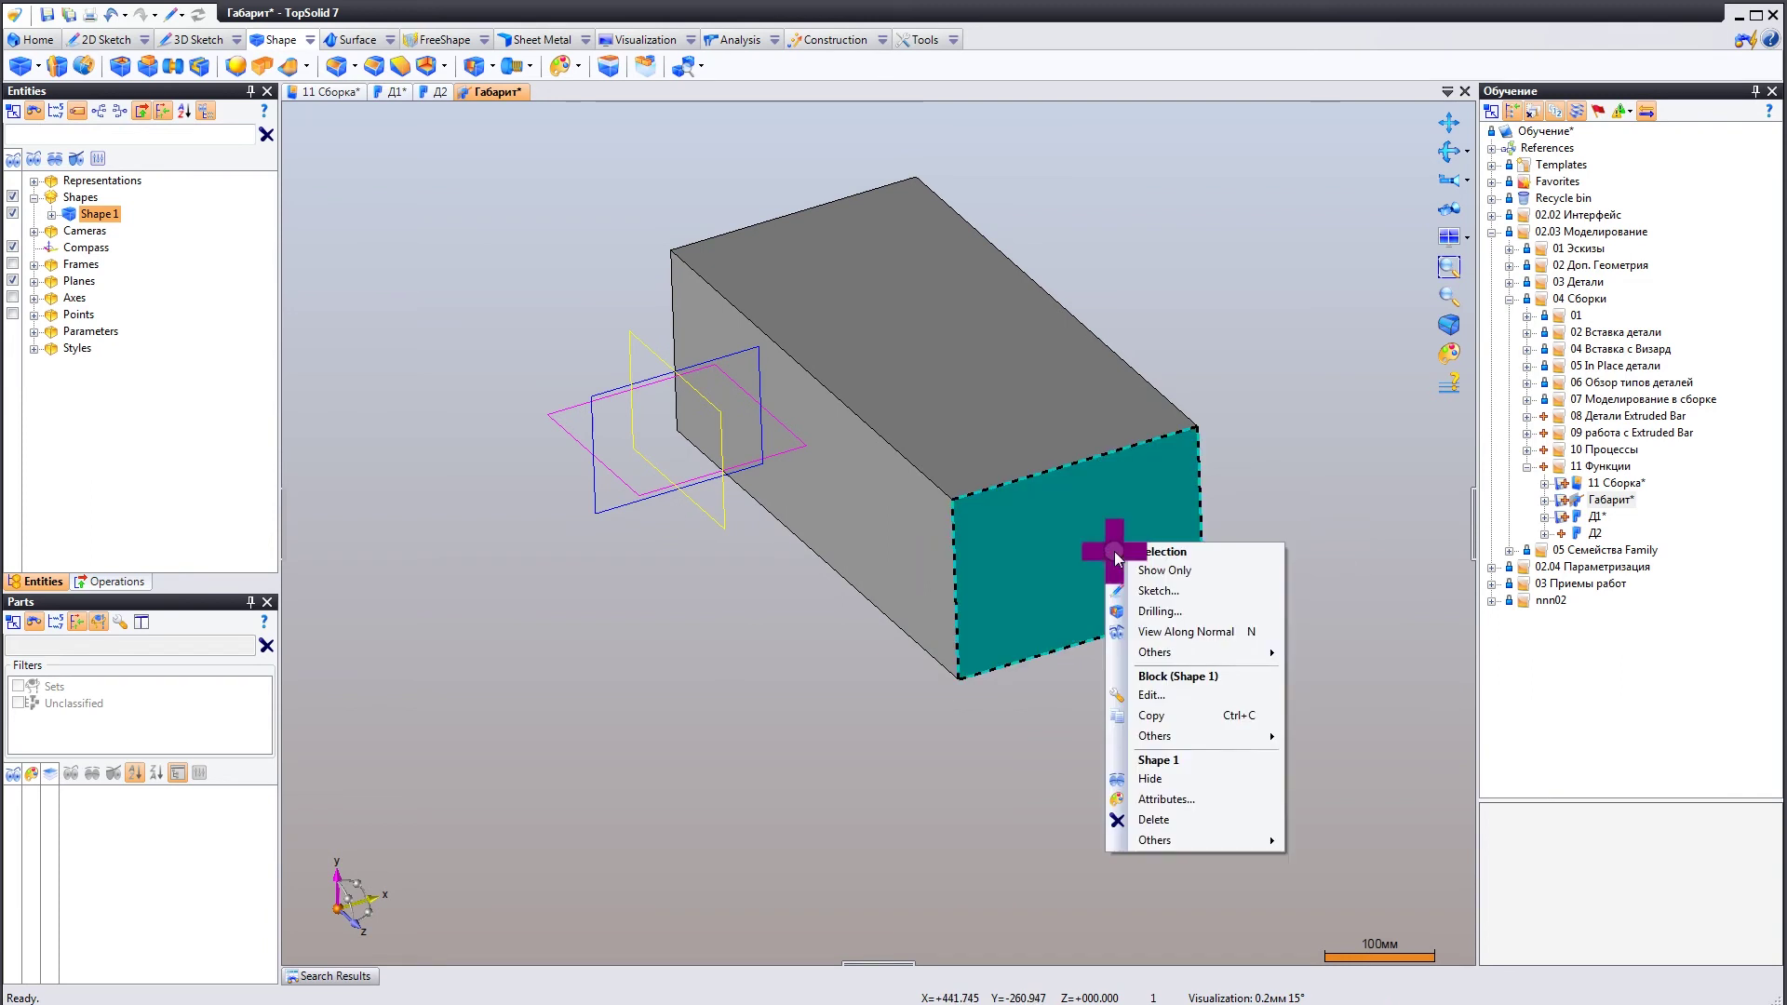
mouse_move(1186, 652)
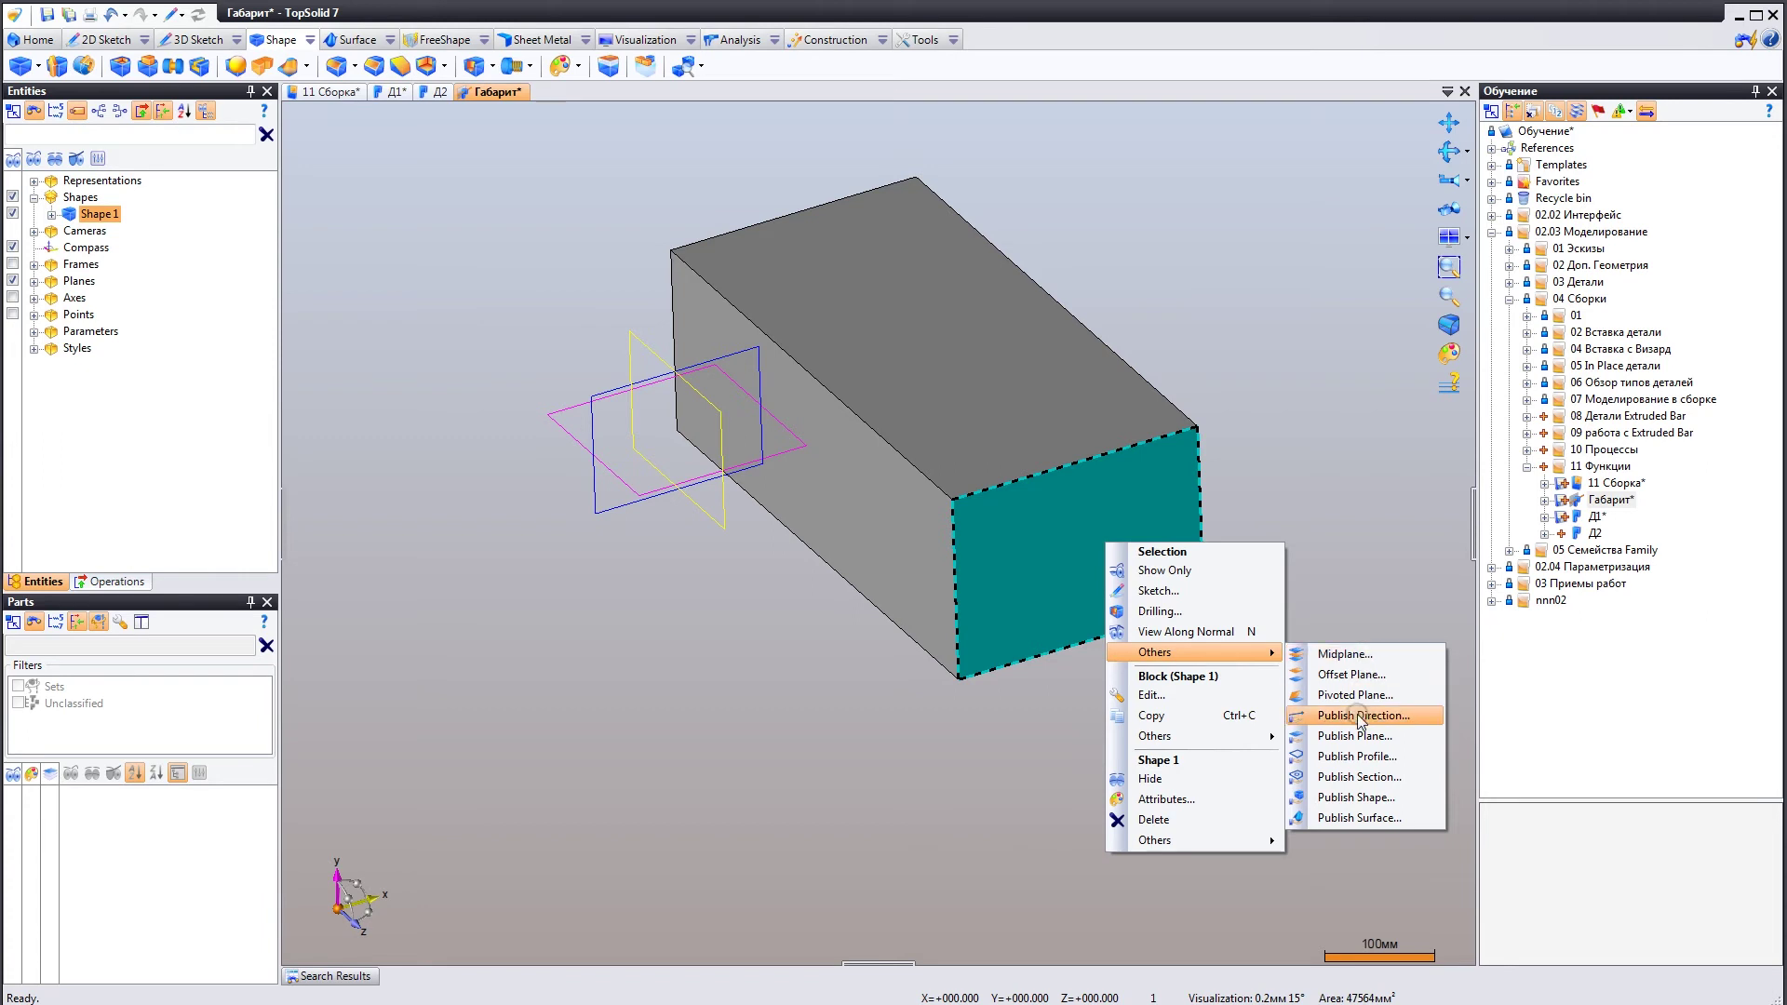
left_click(1340, 736)
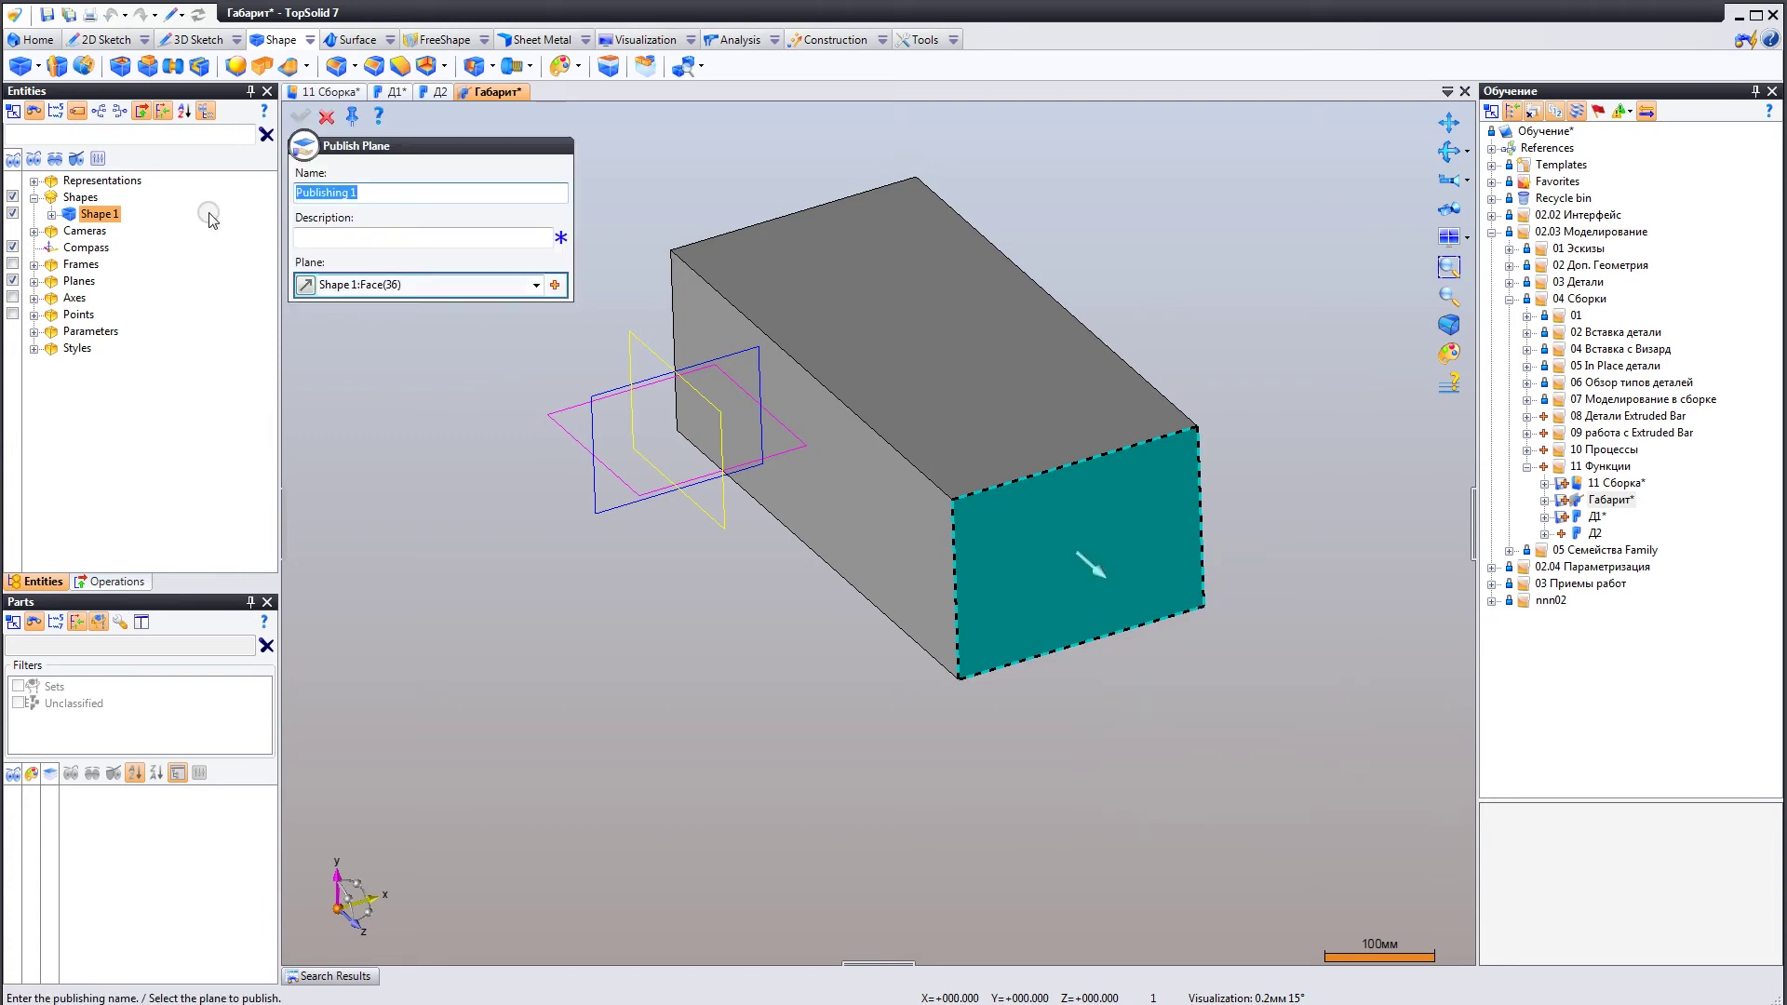
left_click(416, 234)
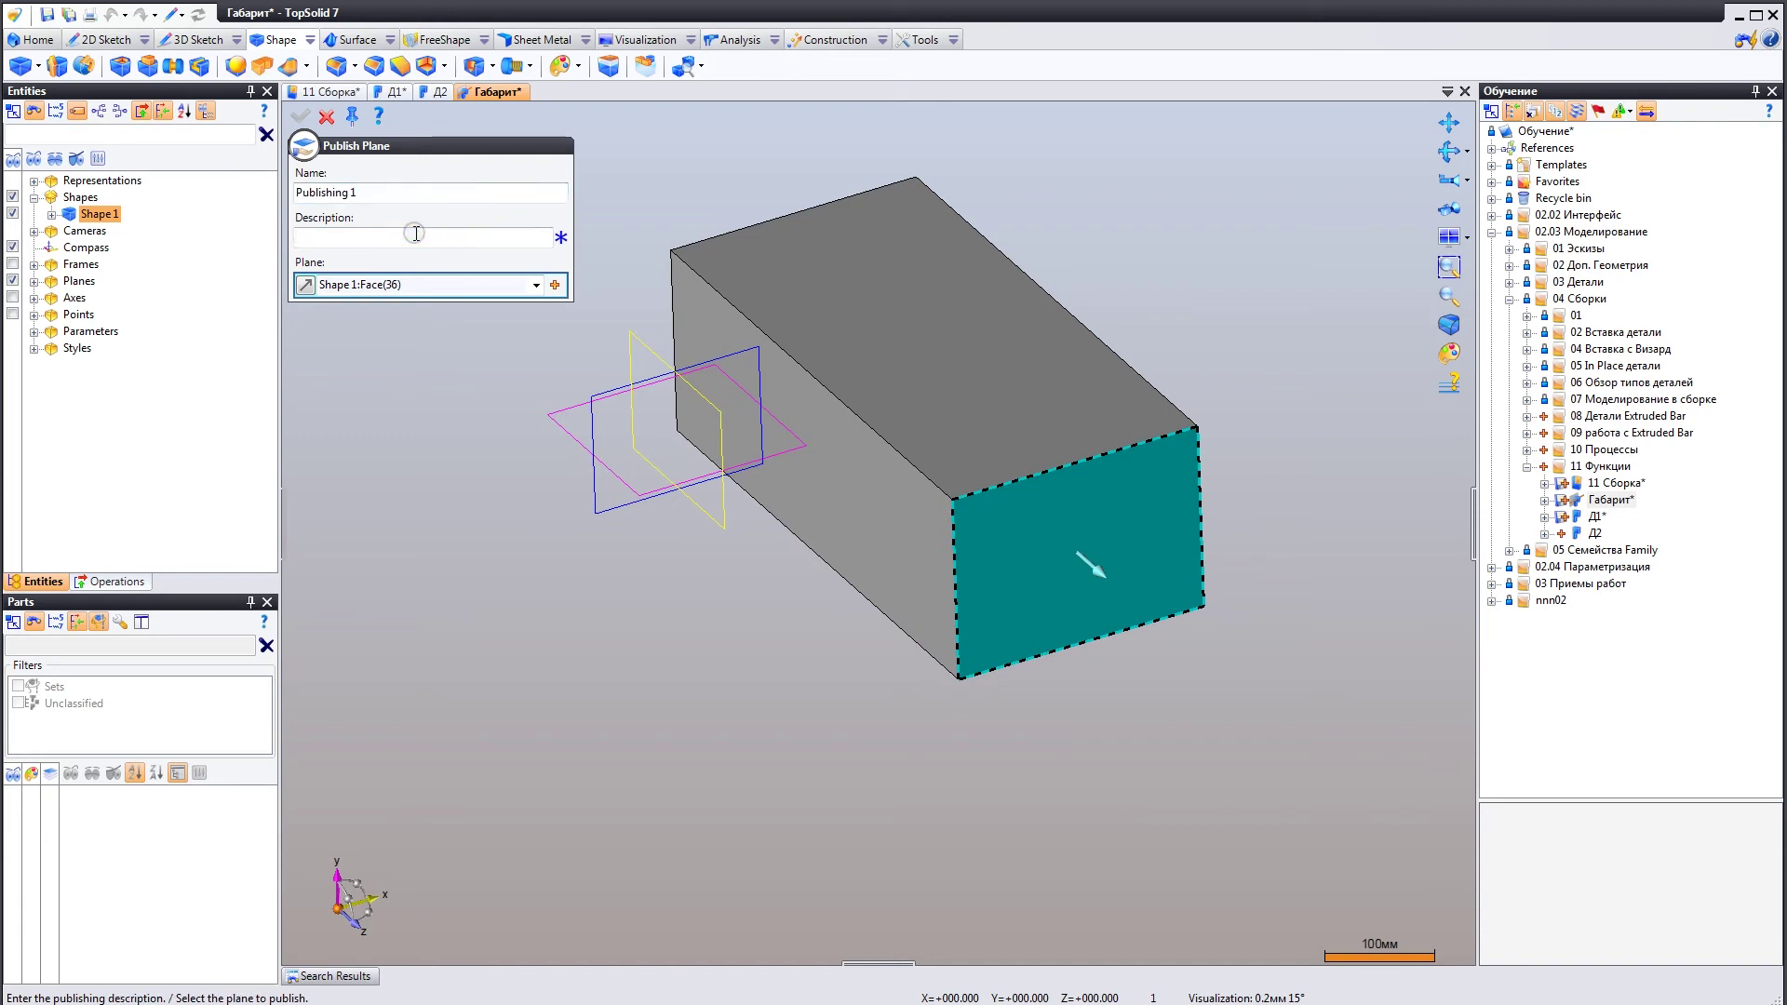
type("To")
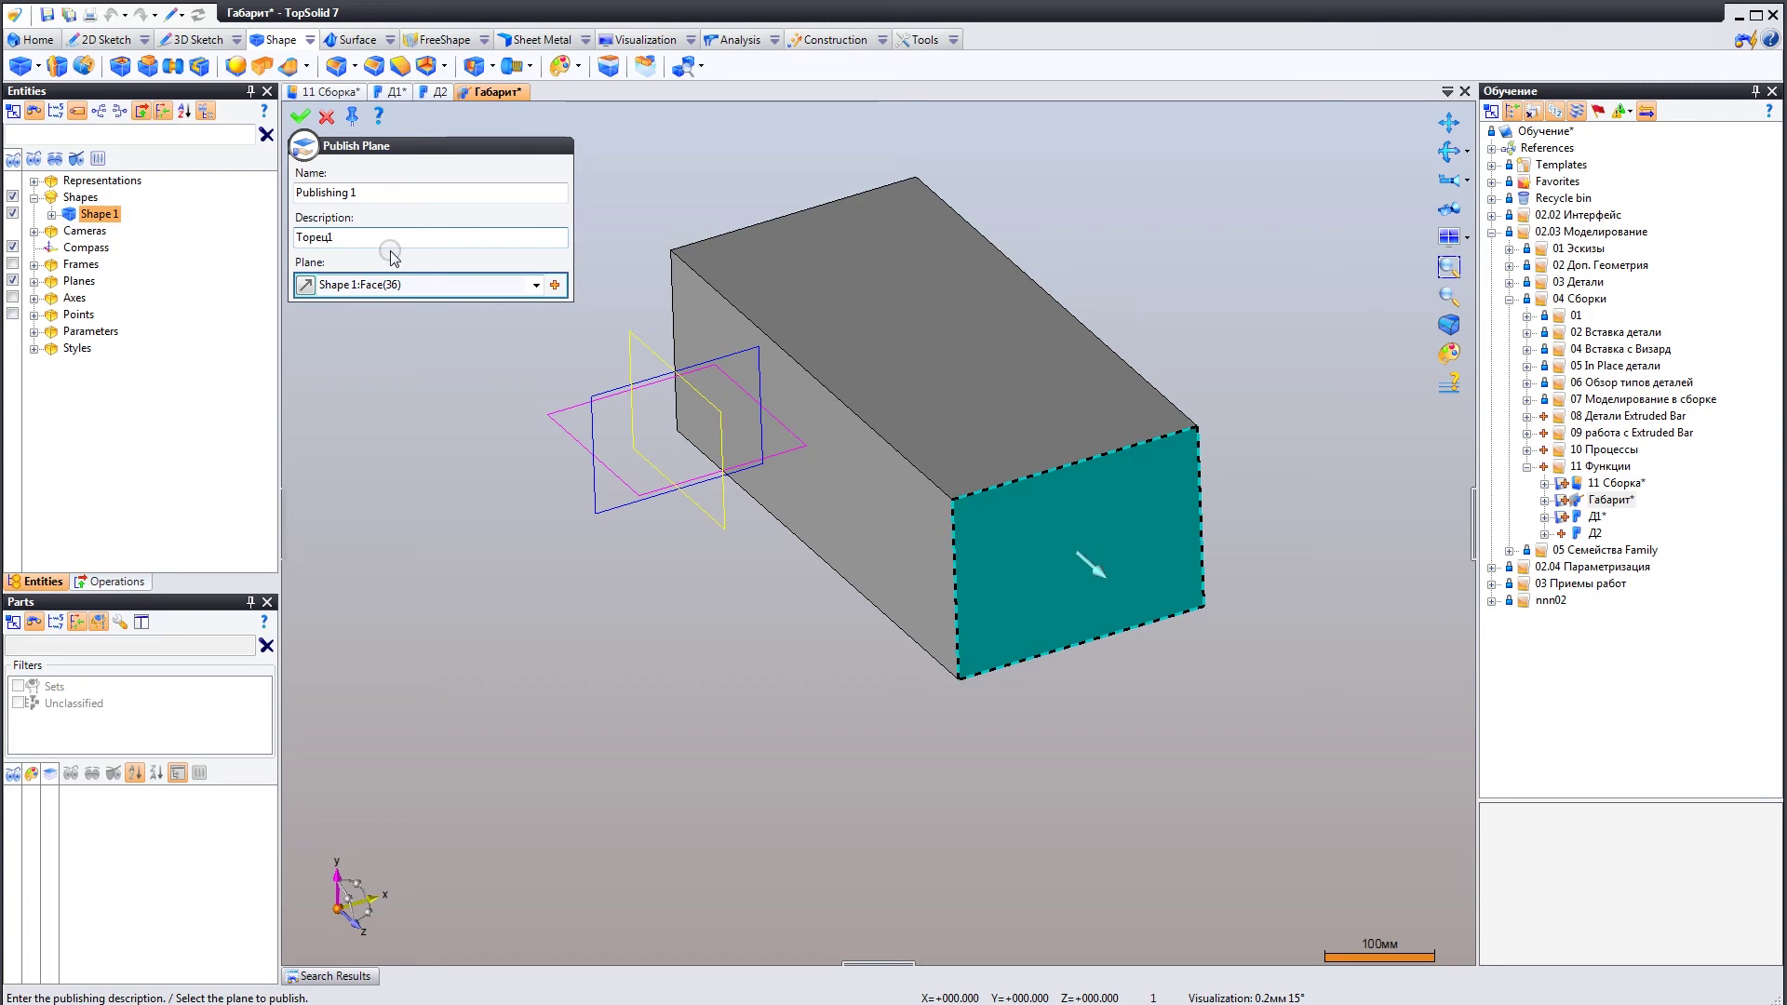
left_click(298, 118)
Publish the opposite end face as plane Торец2.
middle_click_drag(856, 372, 1079, 410)
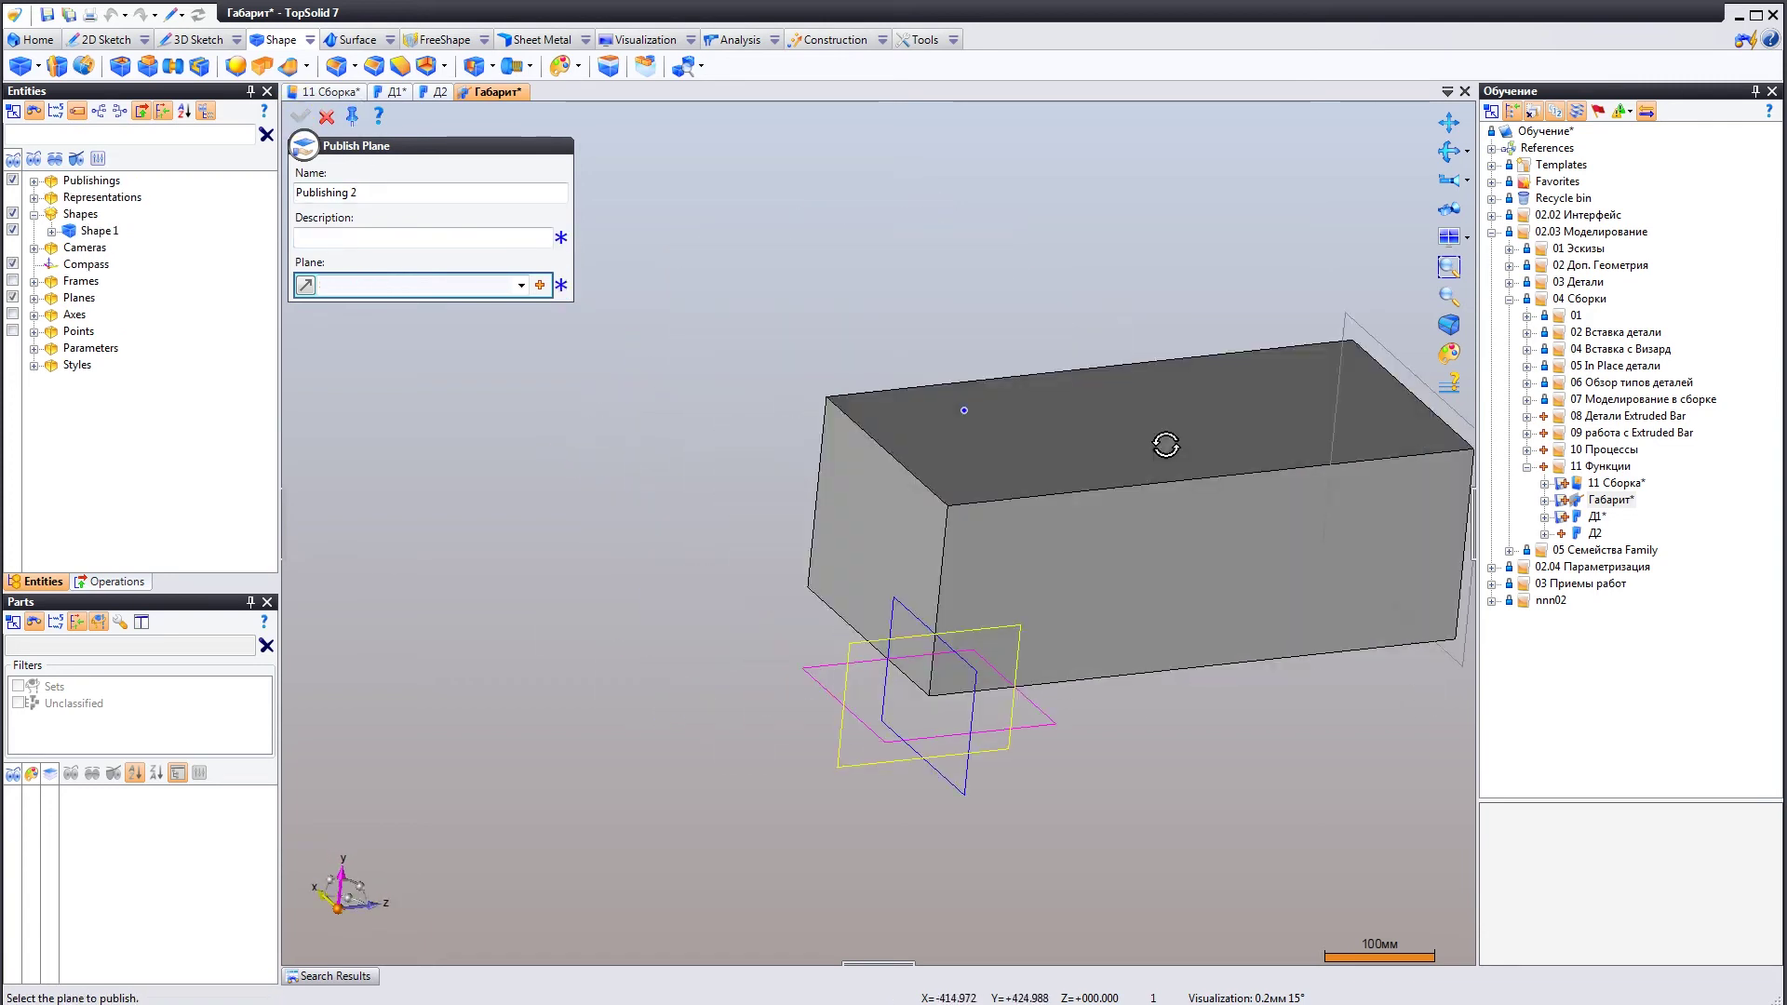
left_click(865, 521)
left_click(353, 236)
type("Торец2")
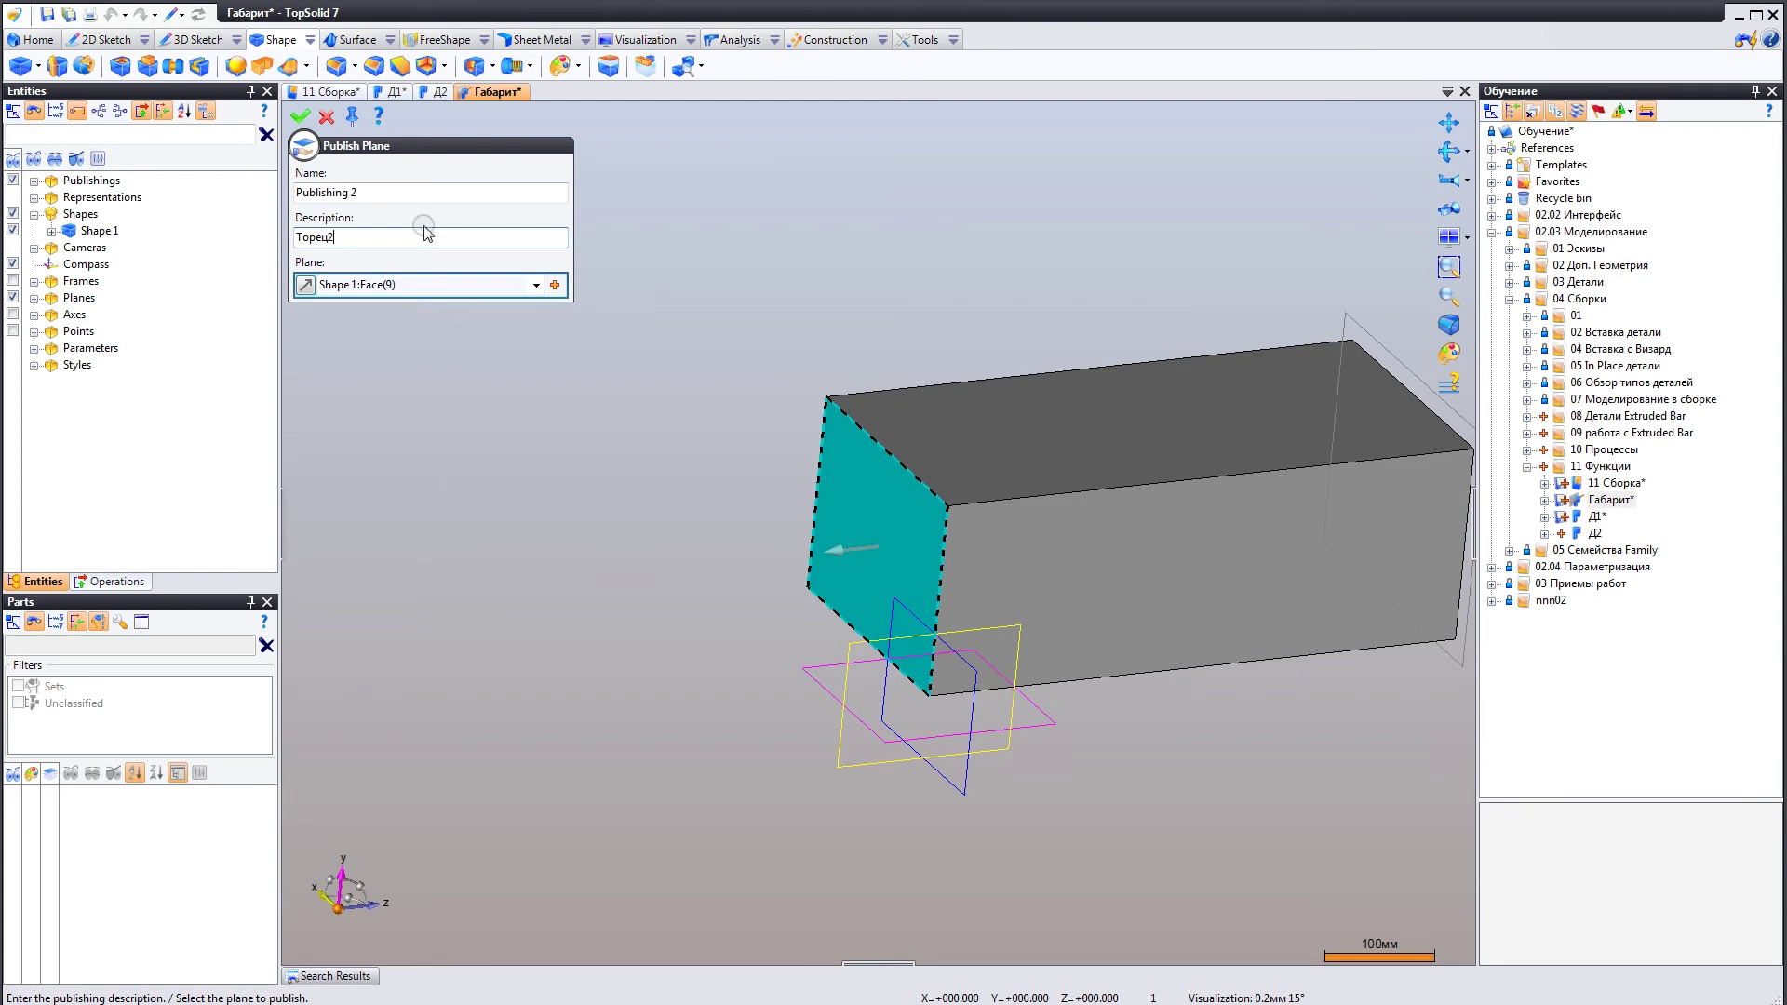
key("Return")
Publish the left side face as plane Лево.
mouse_move(686, 247)
middle_mouse_down()
mouse_move(695, 565)
mouse_move(949, 727)
middle_mouse_up()
left_click(969, 562)
left_click(410, 239)
type("ева")
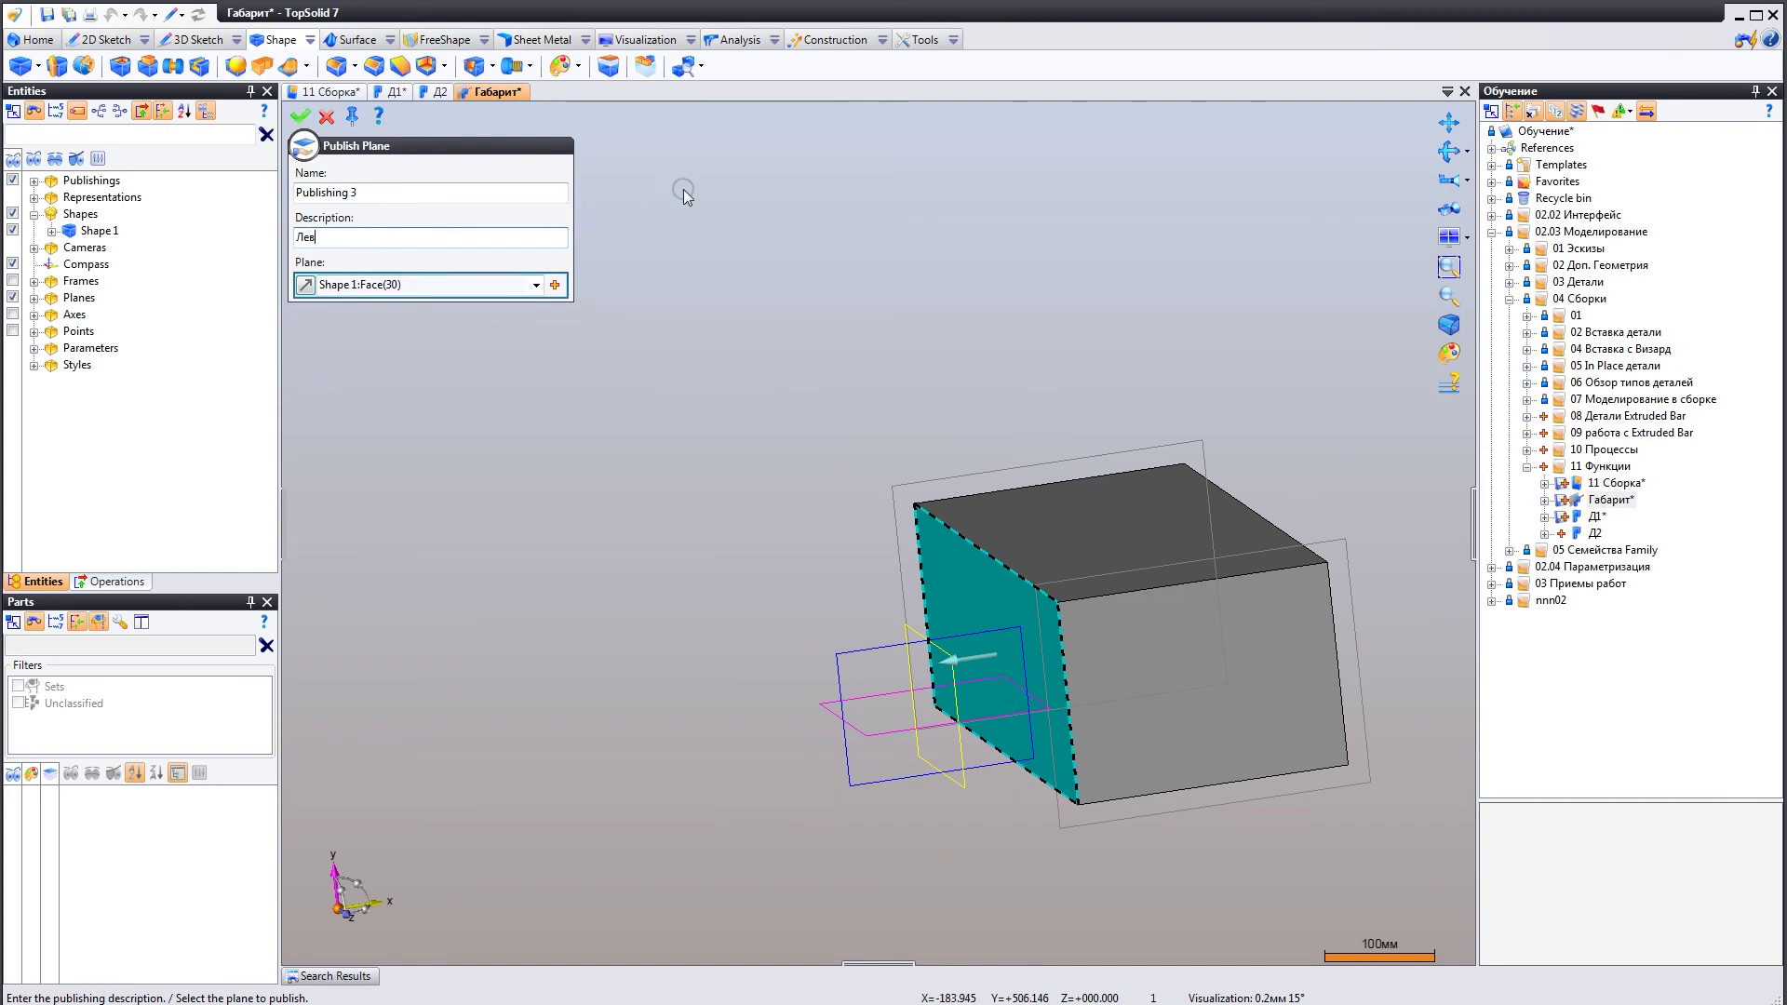
right_click(849, 287)
left_click(870, 298)
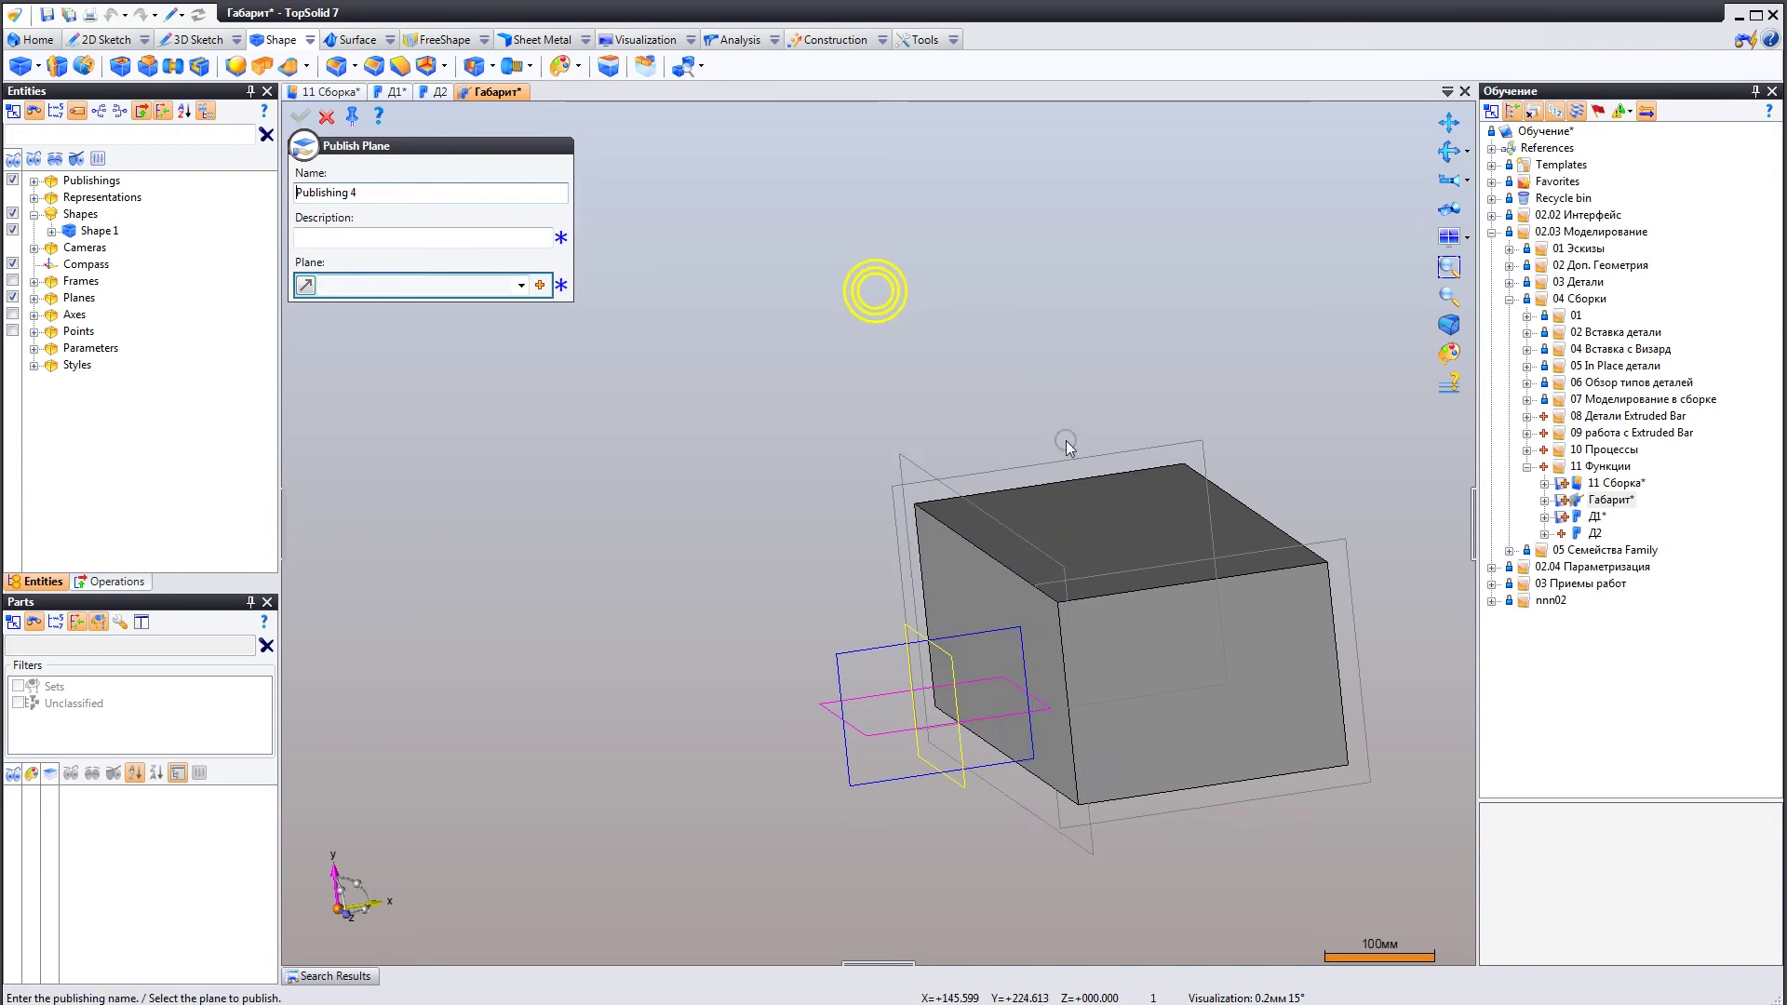
Publish the right side face as plane Право.
middle_click_drag(1066, 445, 1144, 484)
left_click(1256, 642)
left_click(440, 228)
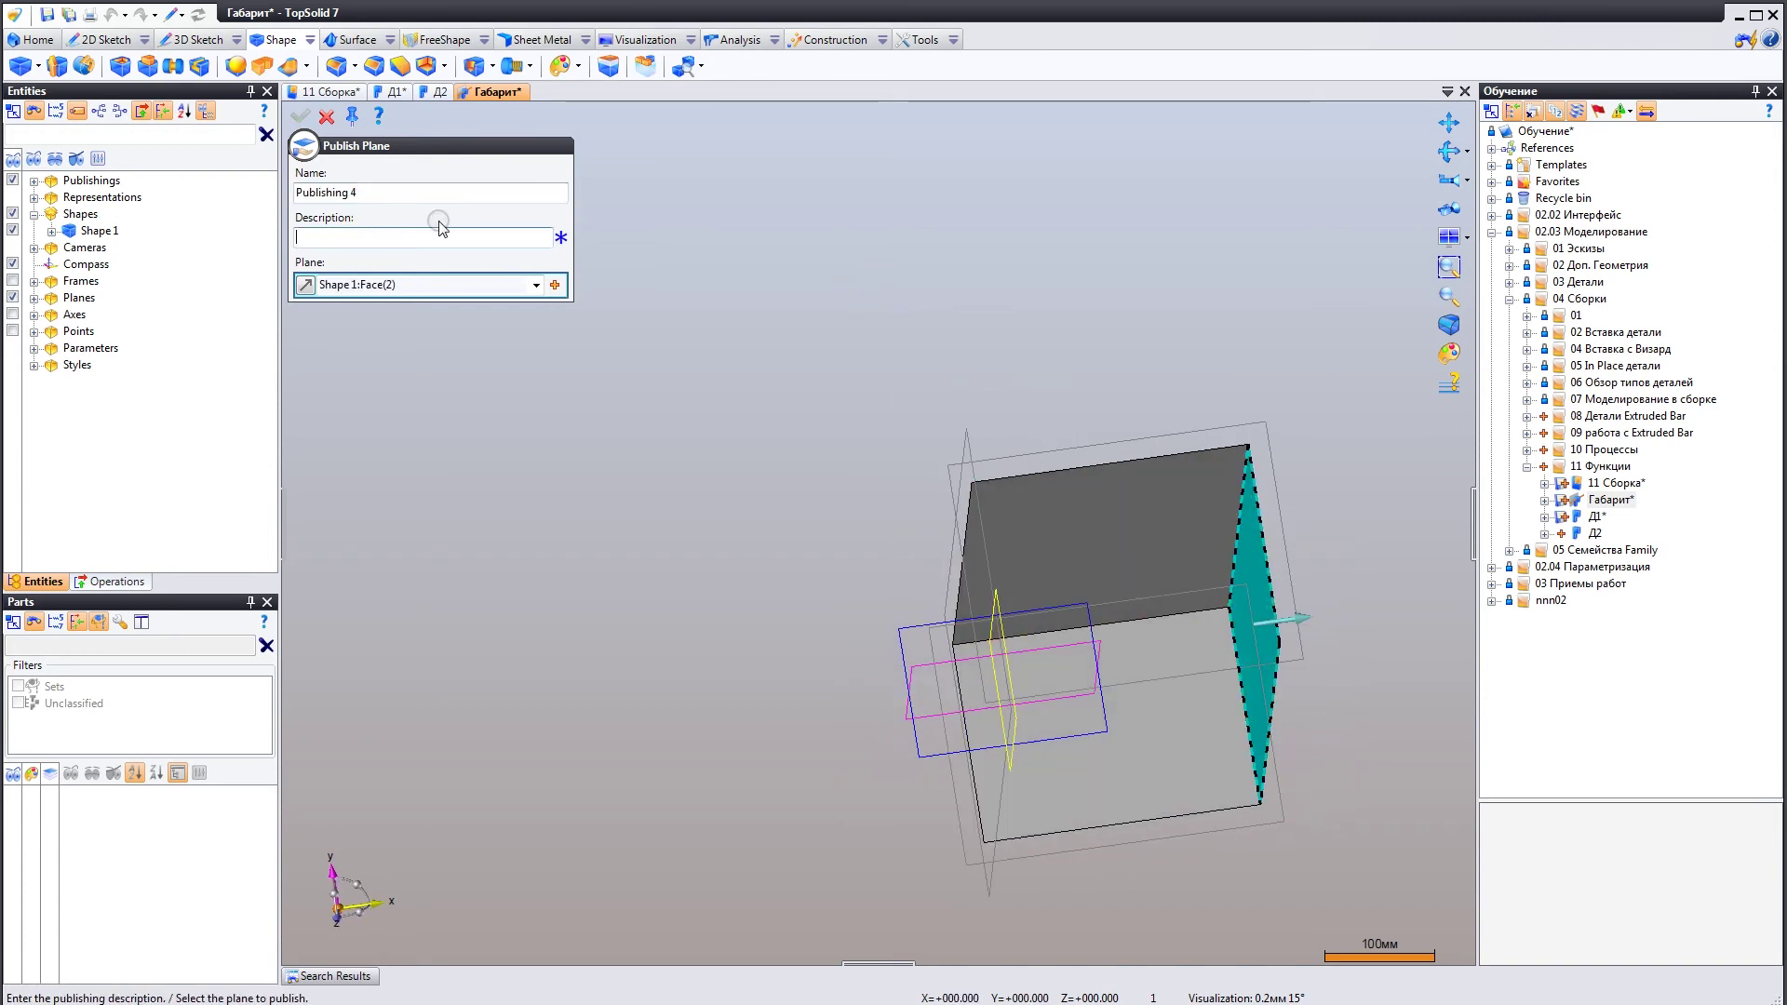
type("Право")
left_click(300, 115)
mouse_move(910, 506)
middle_mouse_down()
mouse_move(1054, 550)
mouse_move(970, 471)
middle_mouse_up()
left_click(949, 409)
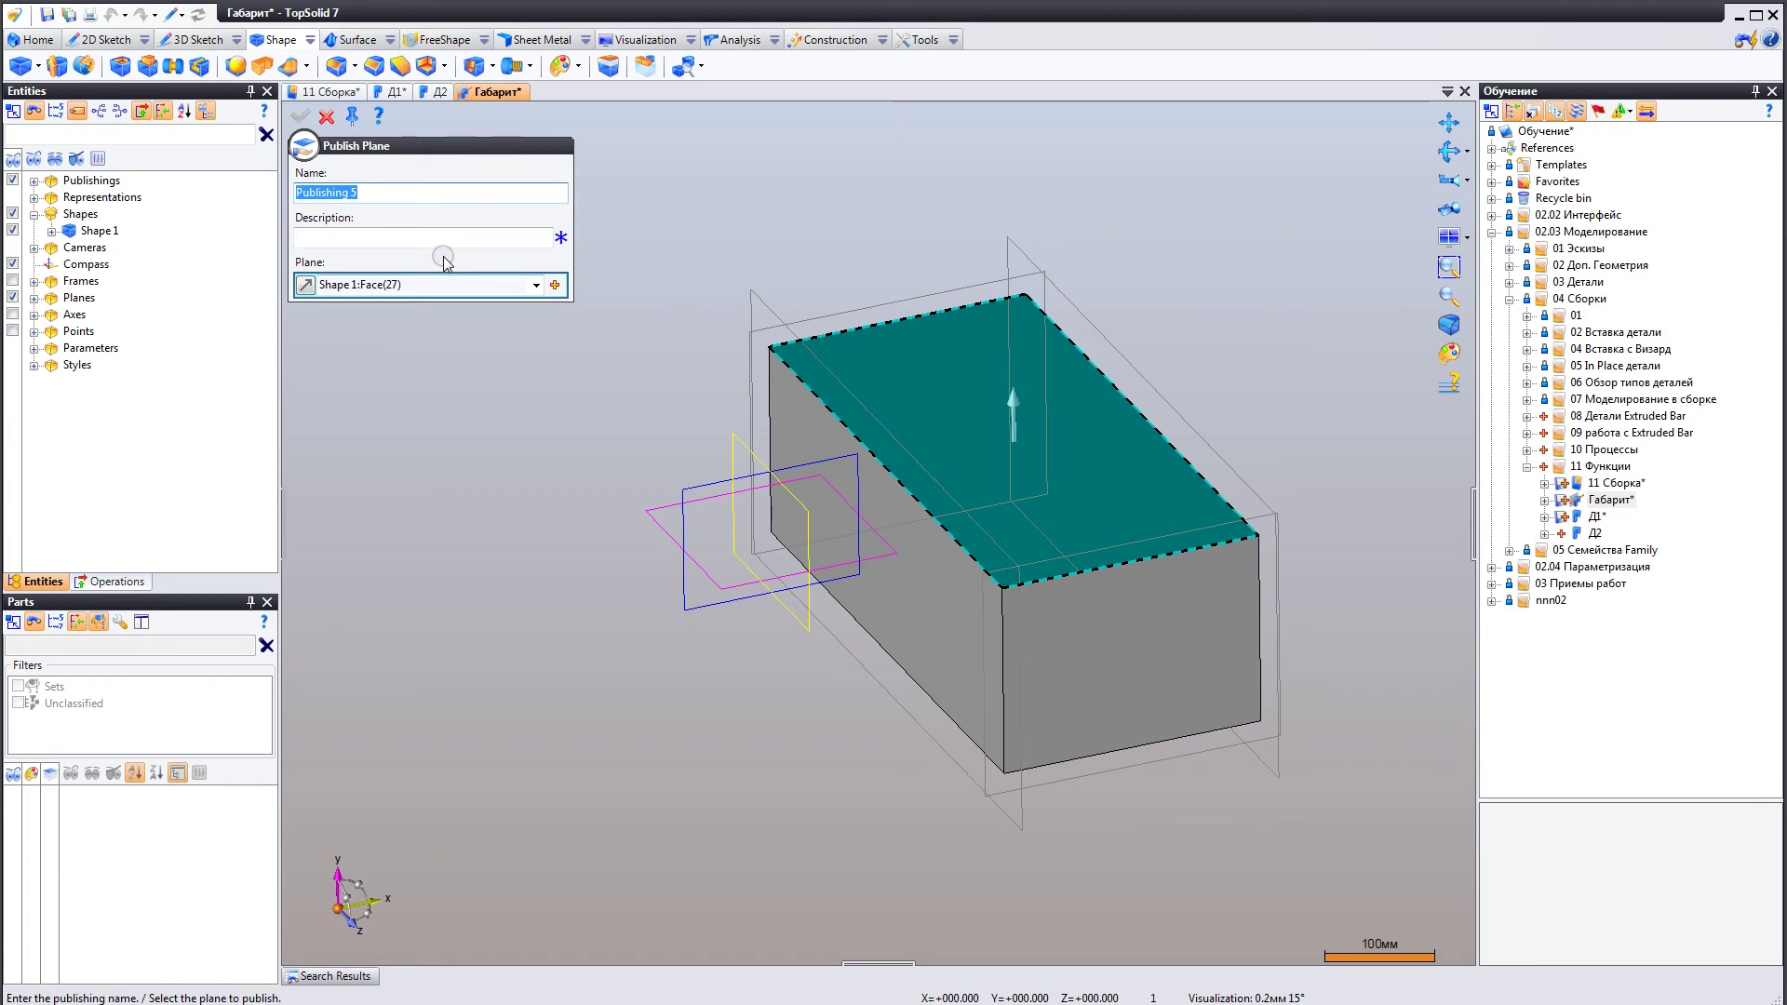
Describe the top-face plane as Верх and validate it.
left_click(415, 239)
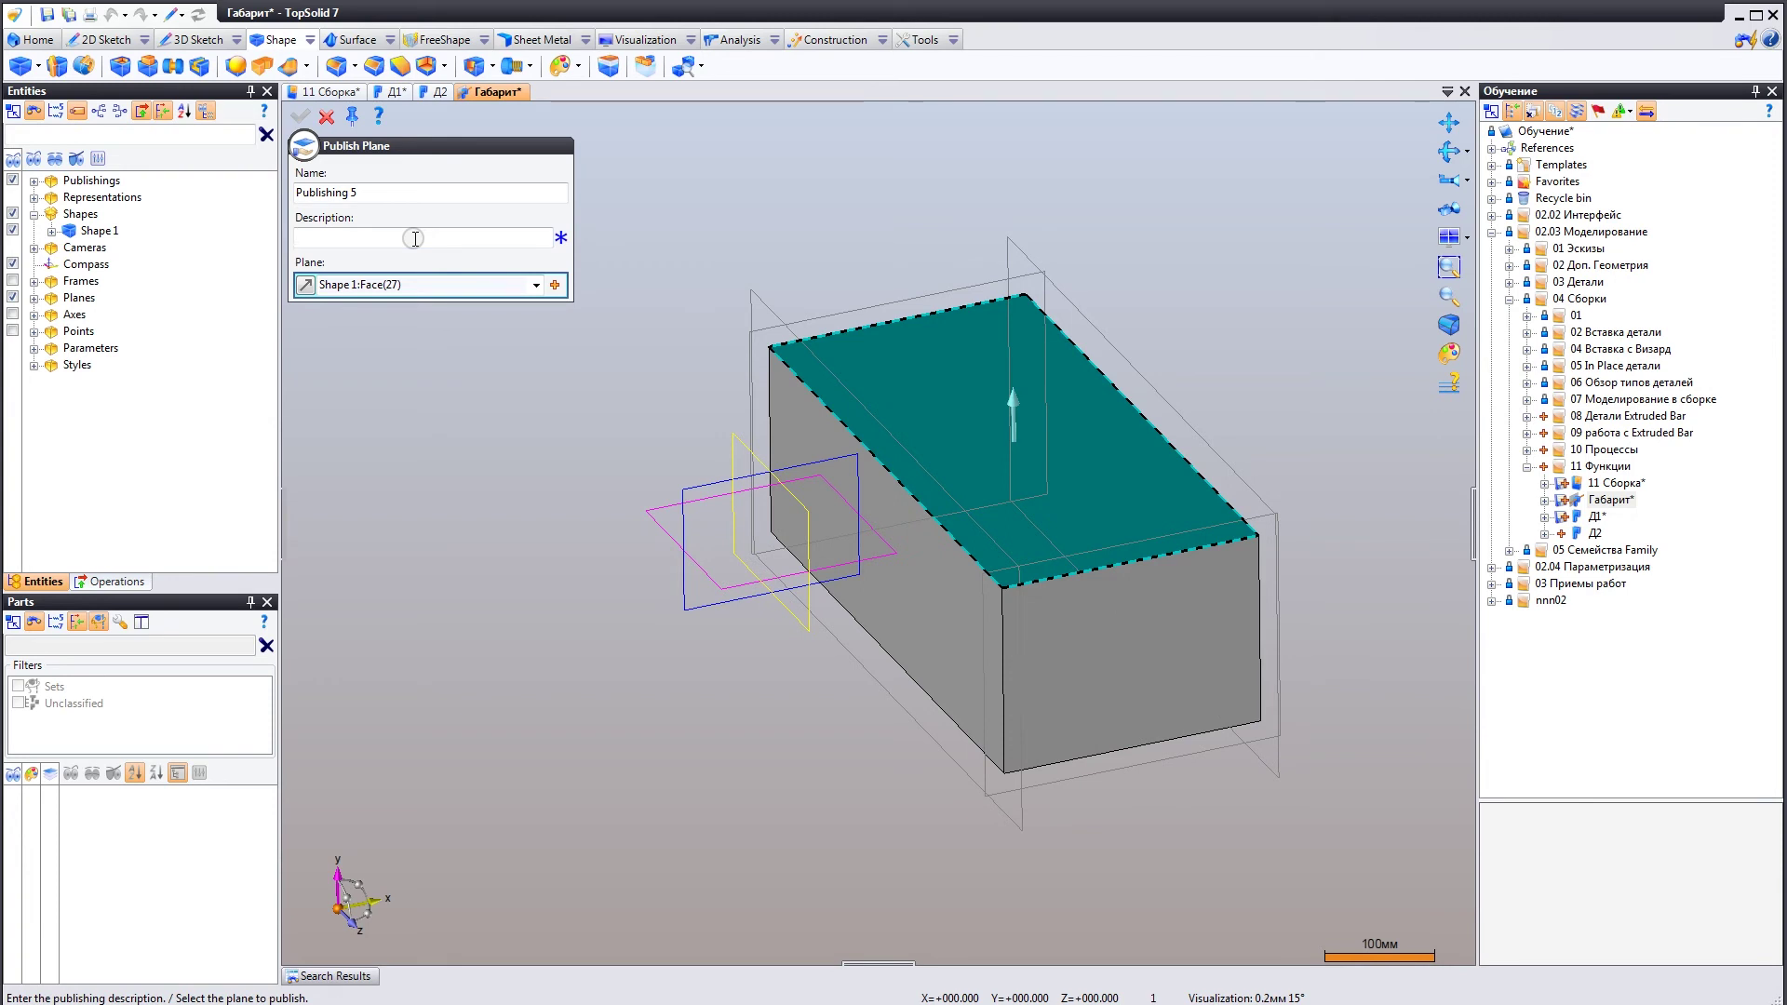
type("Baex")
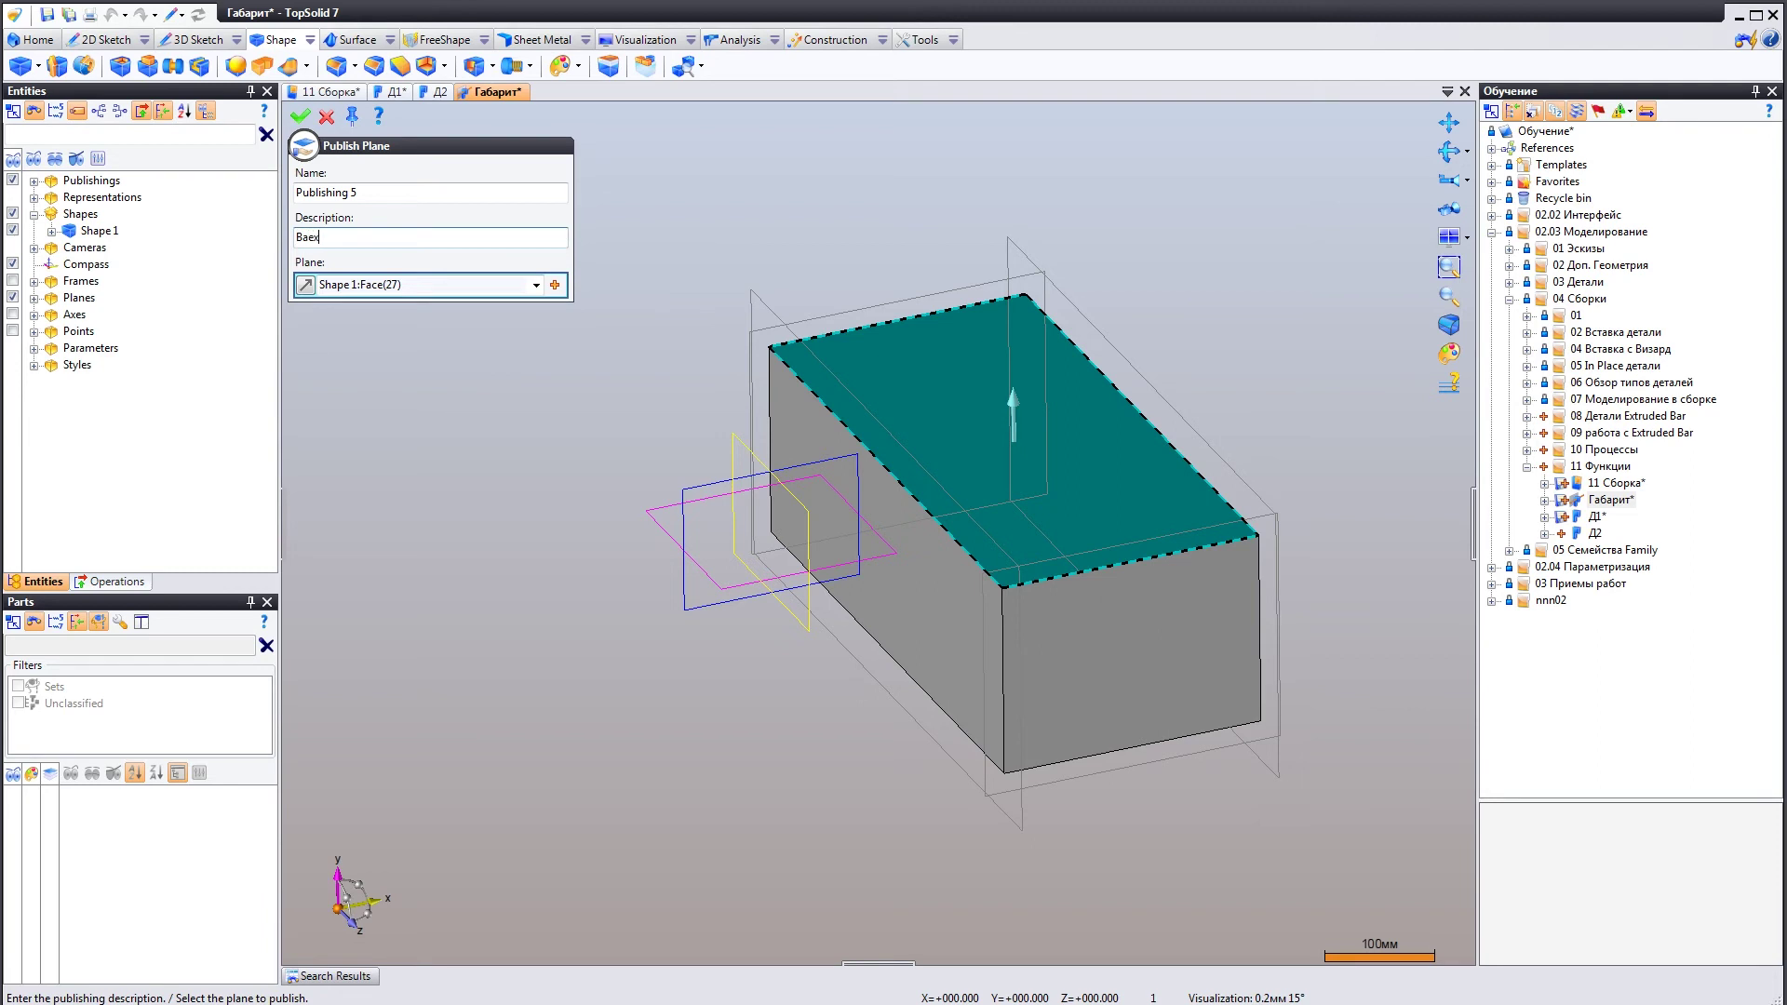
key("BackSpace")
type("р")
left_click_drag(300, 238, 308, 238)
left_click(300, 115)
Publish the bottom face as plane Низ and close Publish Plane.
middle_click_drag(818, 410, 964, 616)
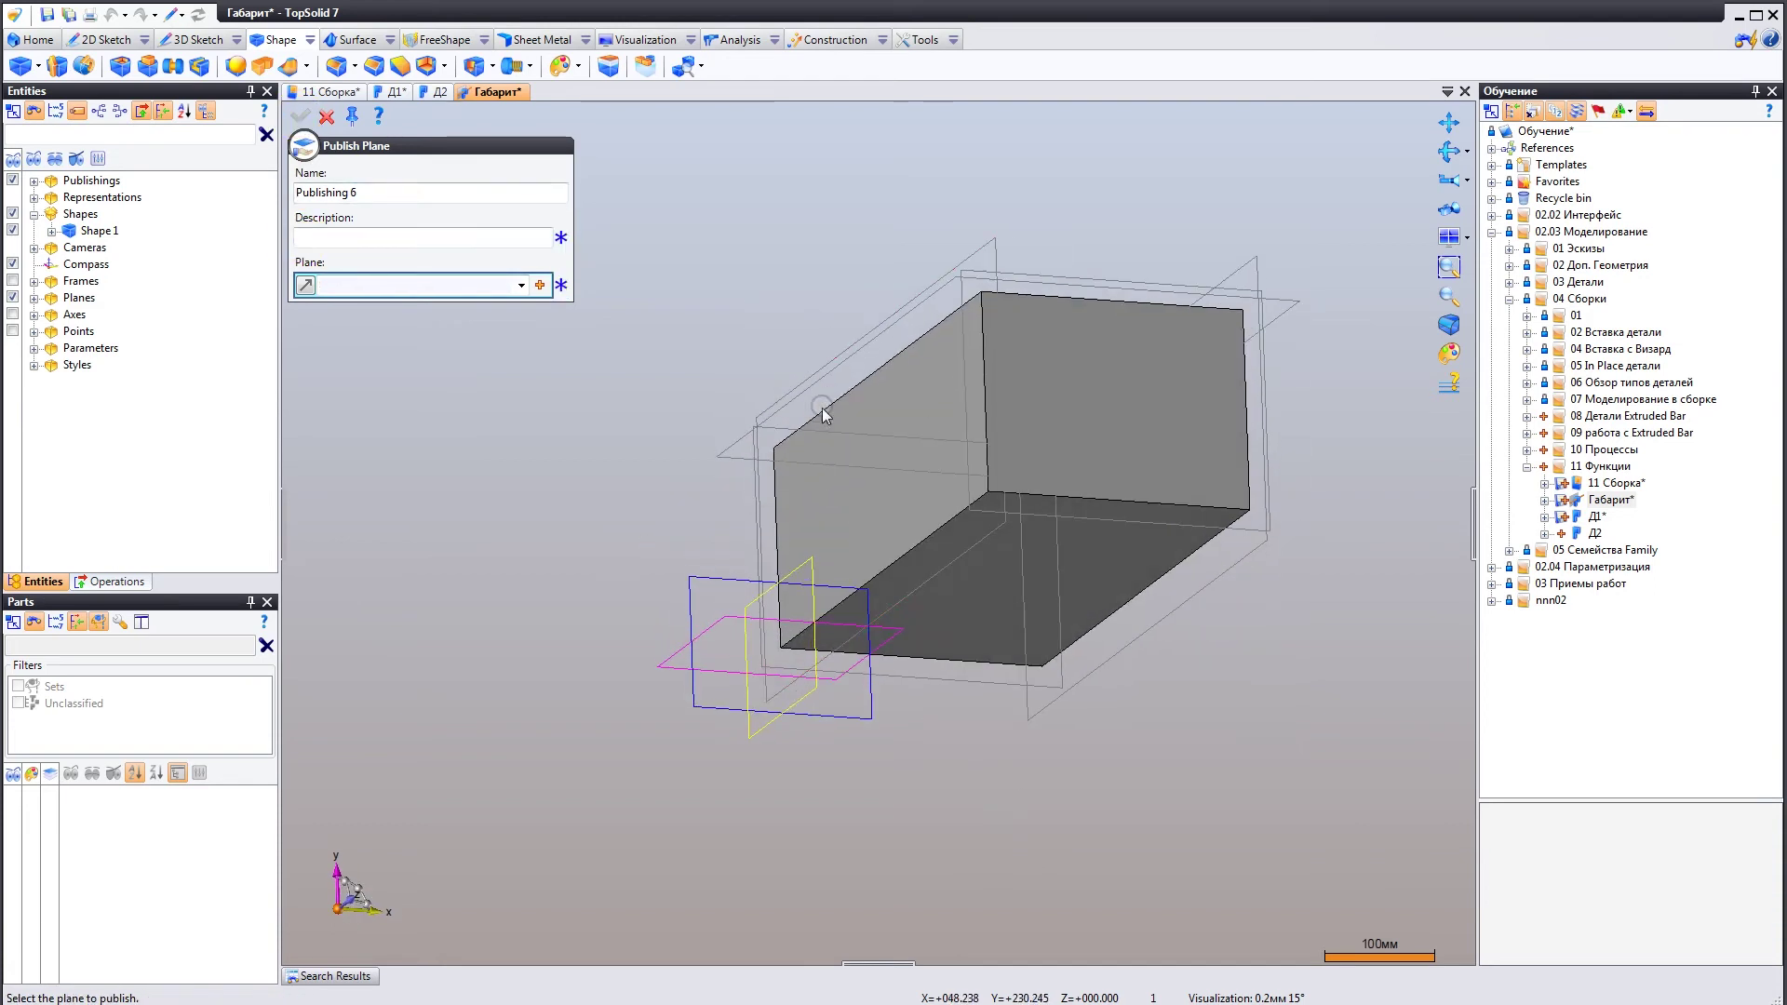
left_click(964, 616)
left_click(400, 239)
type("Низ")
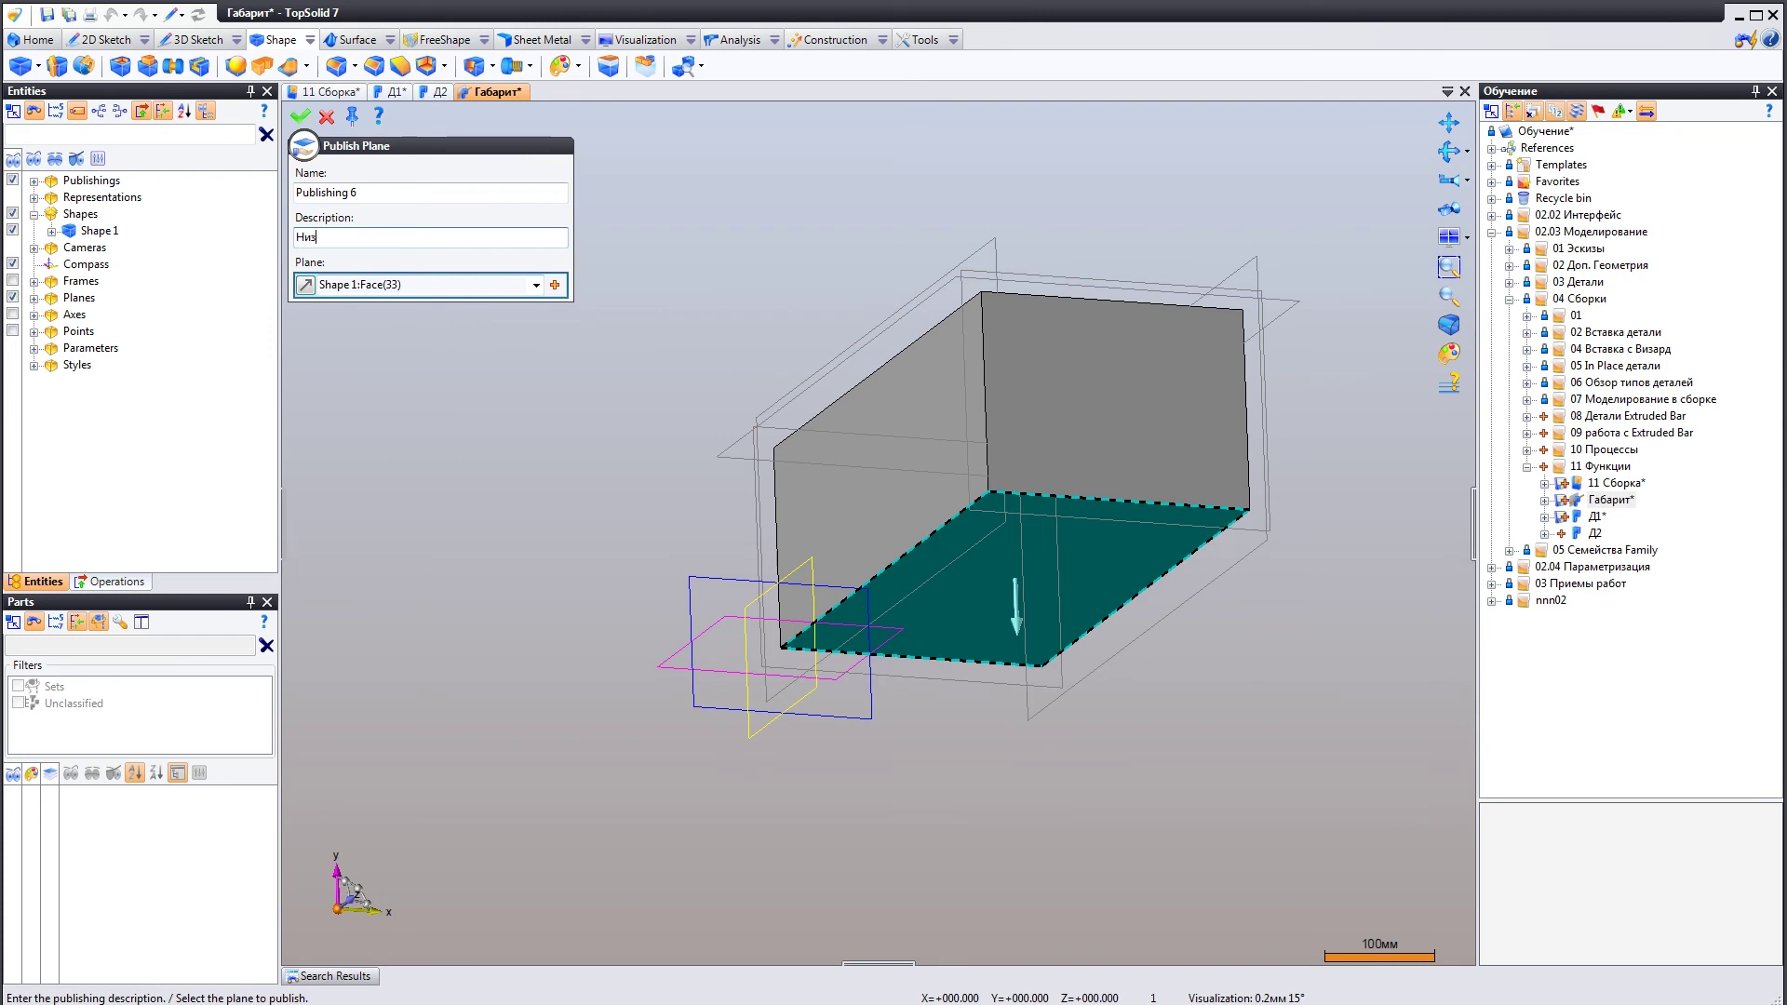
left_click(299, 116)
mouse_move(842, 412)
middle_mouse_down()
mouse_move(878, 482)
mouse_move(917, 443)
middle_mouse_up()
key("Escape")
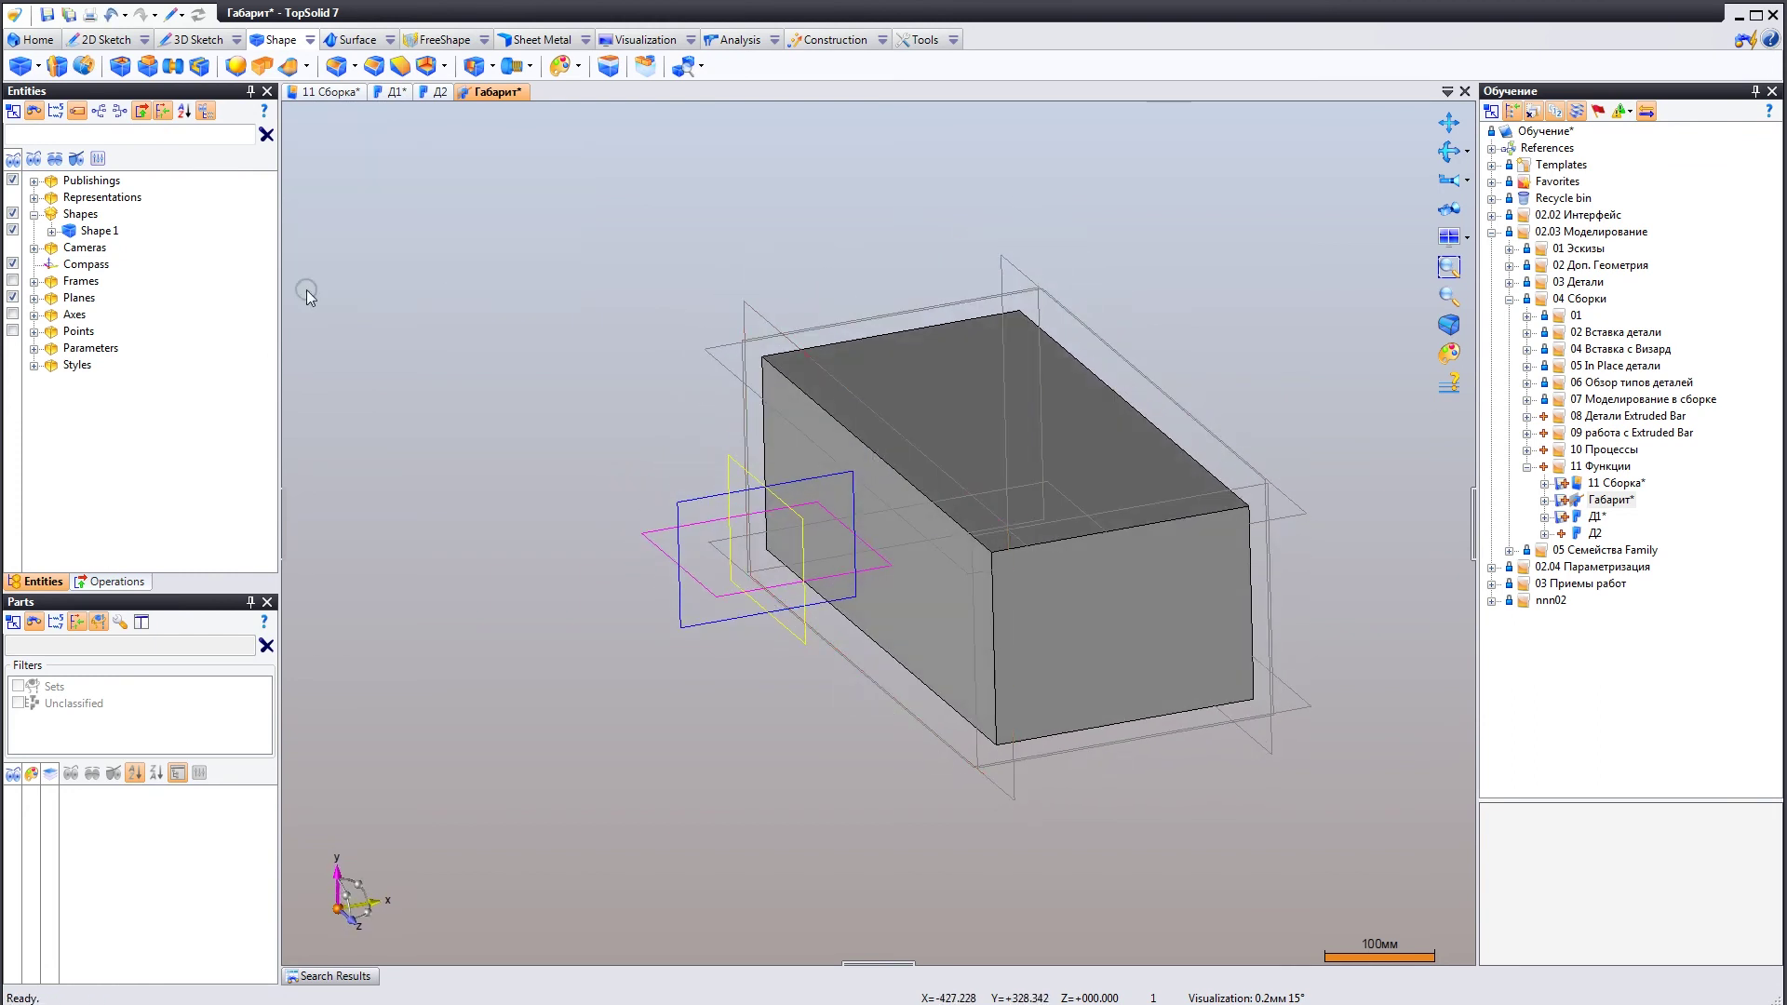
Expand Publishings and highlight Торец1, Торец2, Лево, Право, Верх and Низ on the box.
left_click(34, 181)
left_click(137, 197)
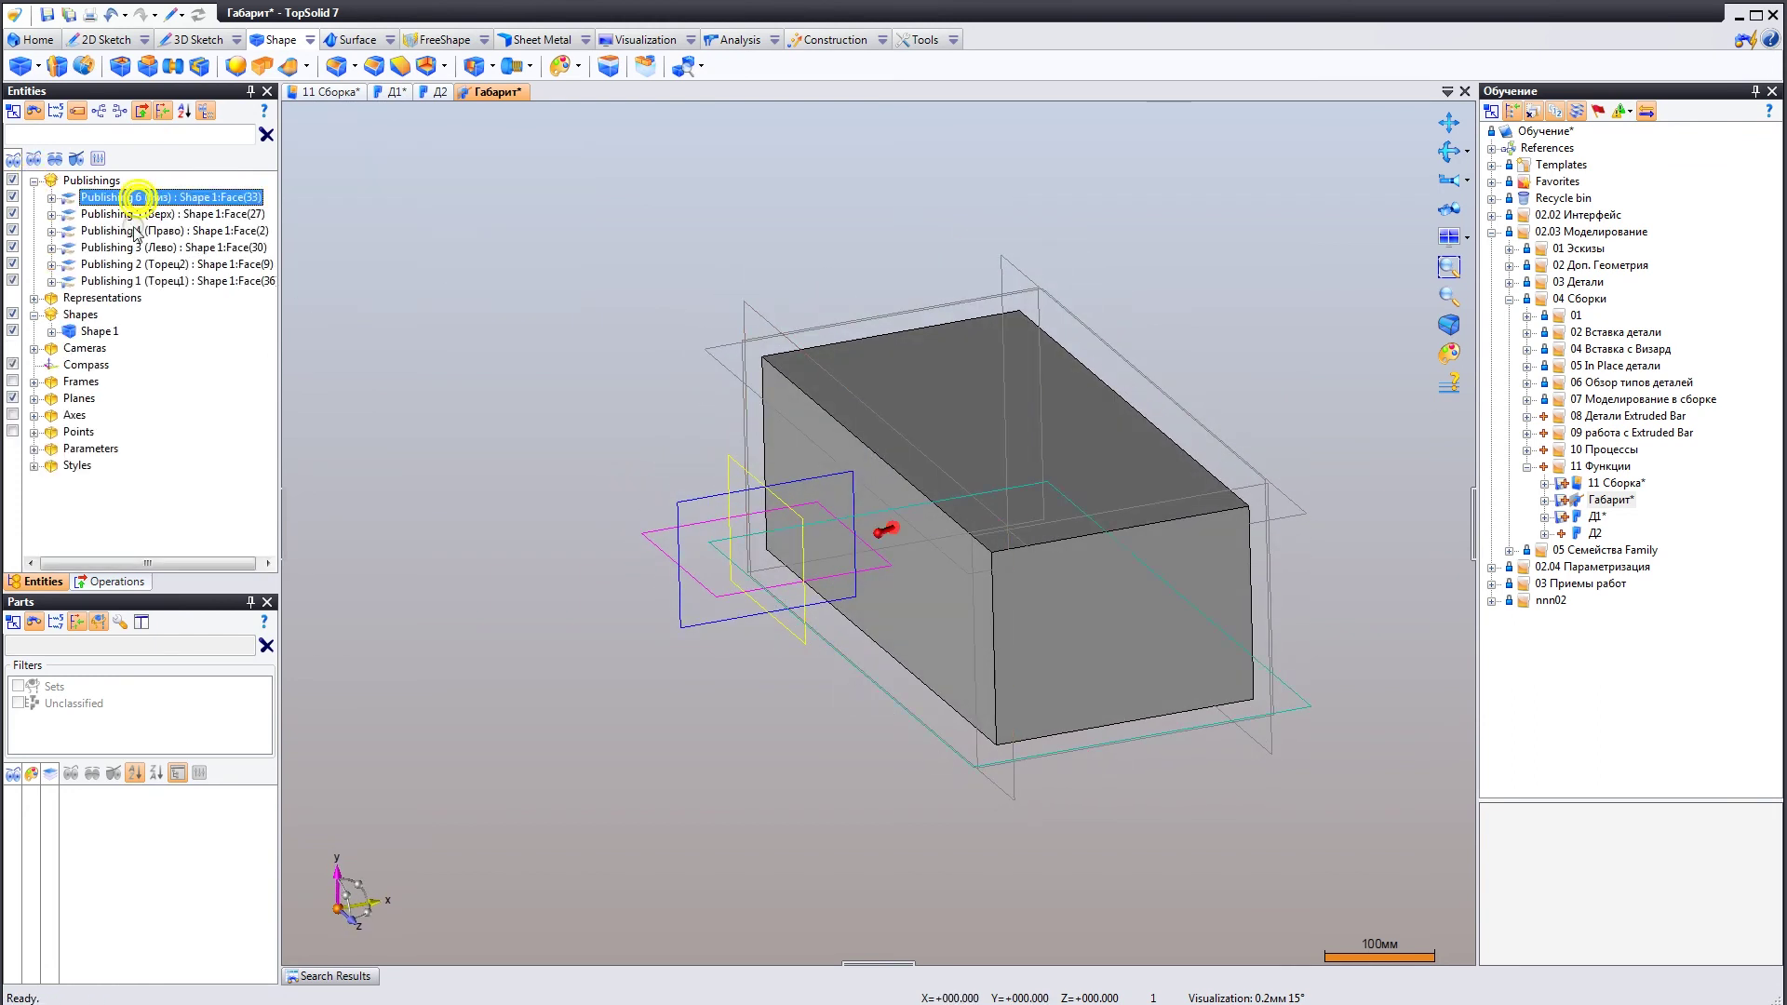
left_click(133, 281, "shift")
mouse_move(850, 391)
middle_mouse_down()
mouse_move(973, 399)
mouse_move(938, 434)
middle_mouse_up()
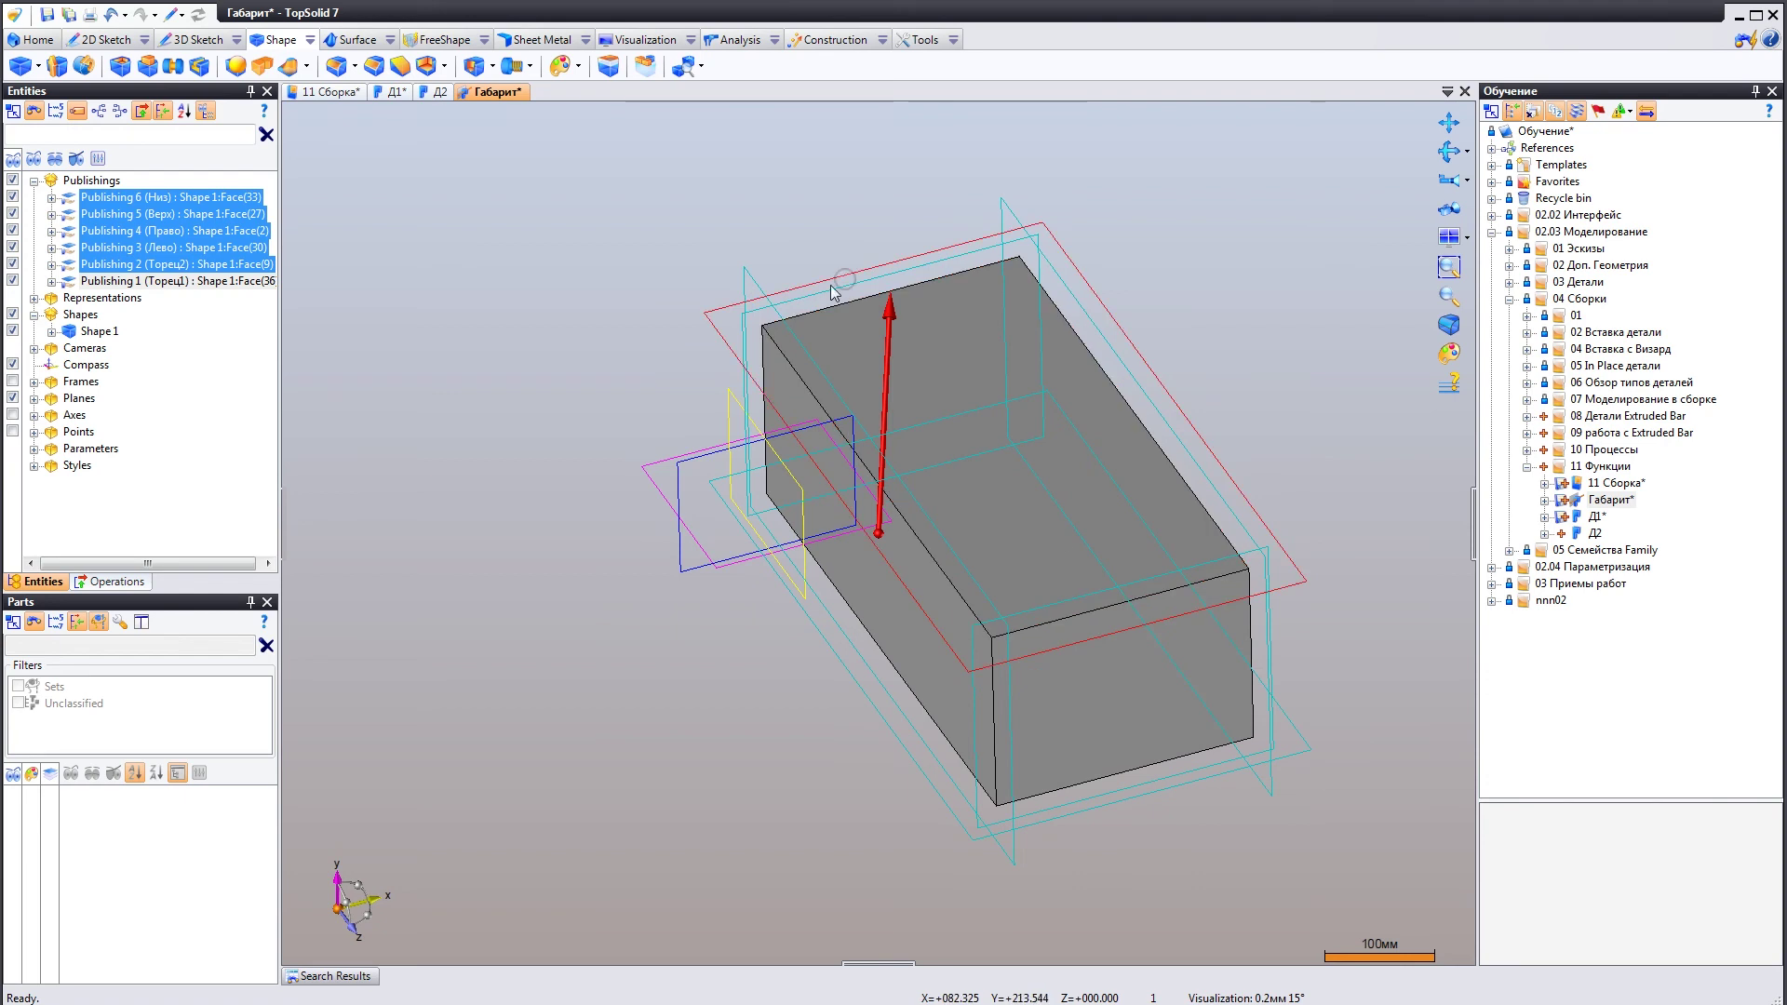
left_click(78, 180)
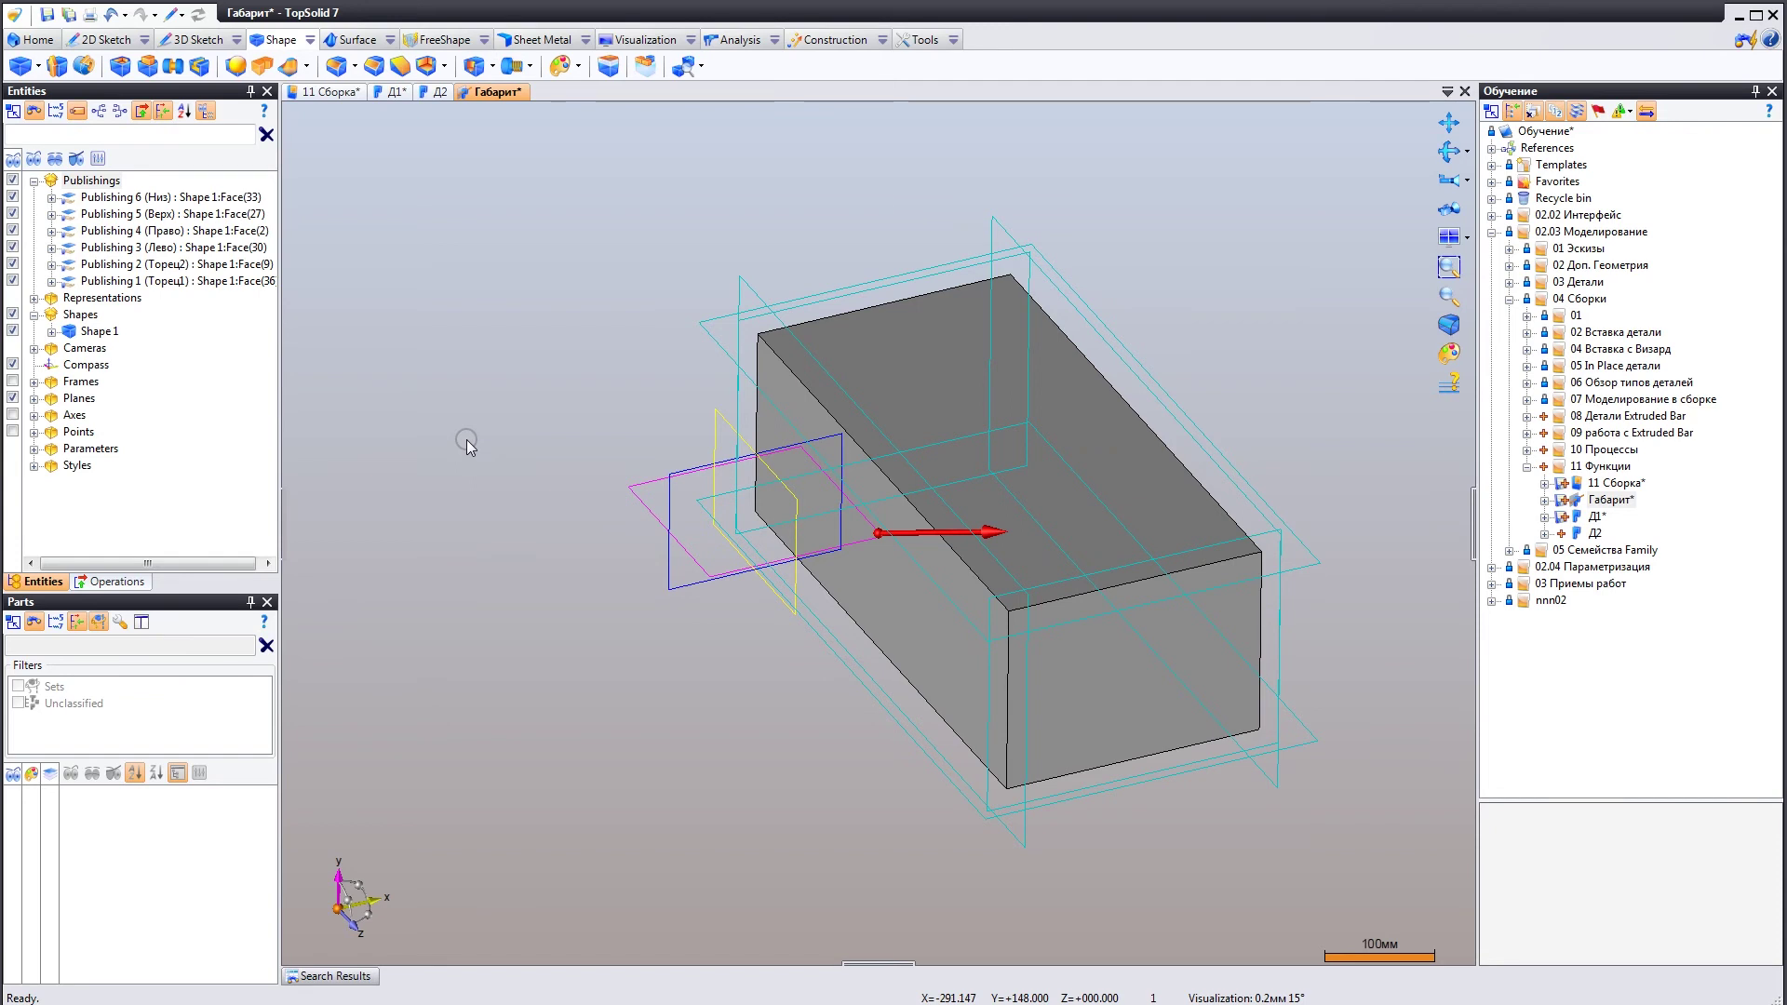
Save and close the Габарит part document.
right_click(502, 92)
left_click(518, 110)
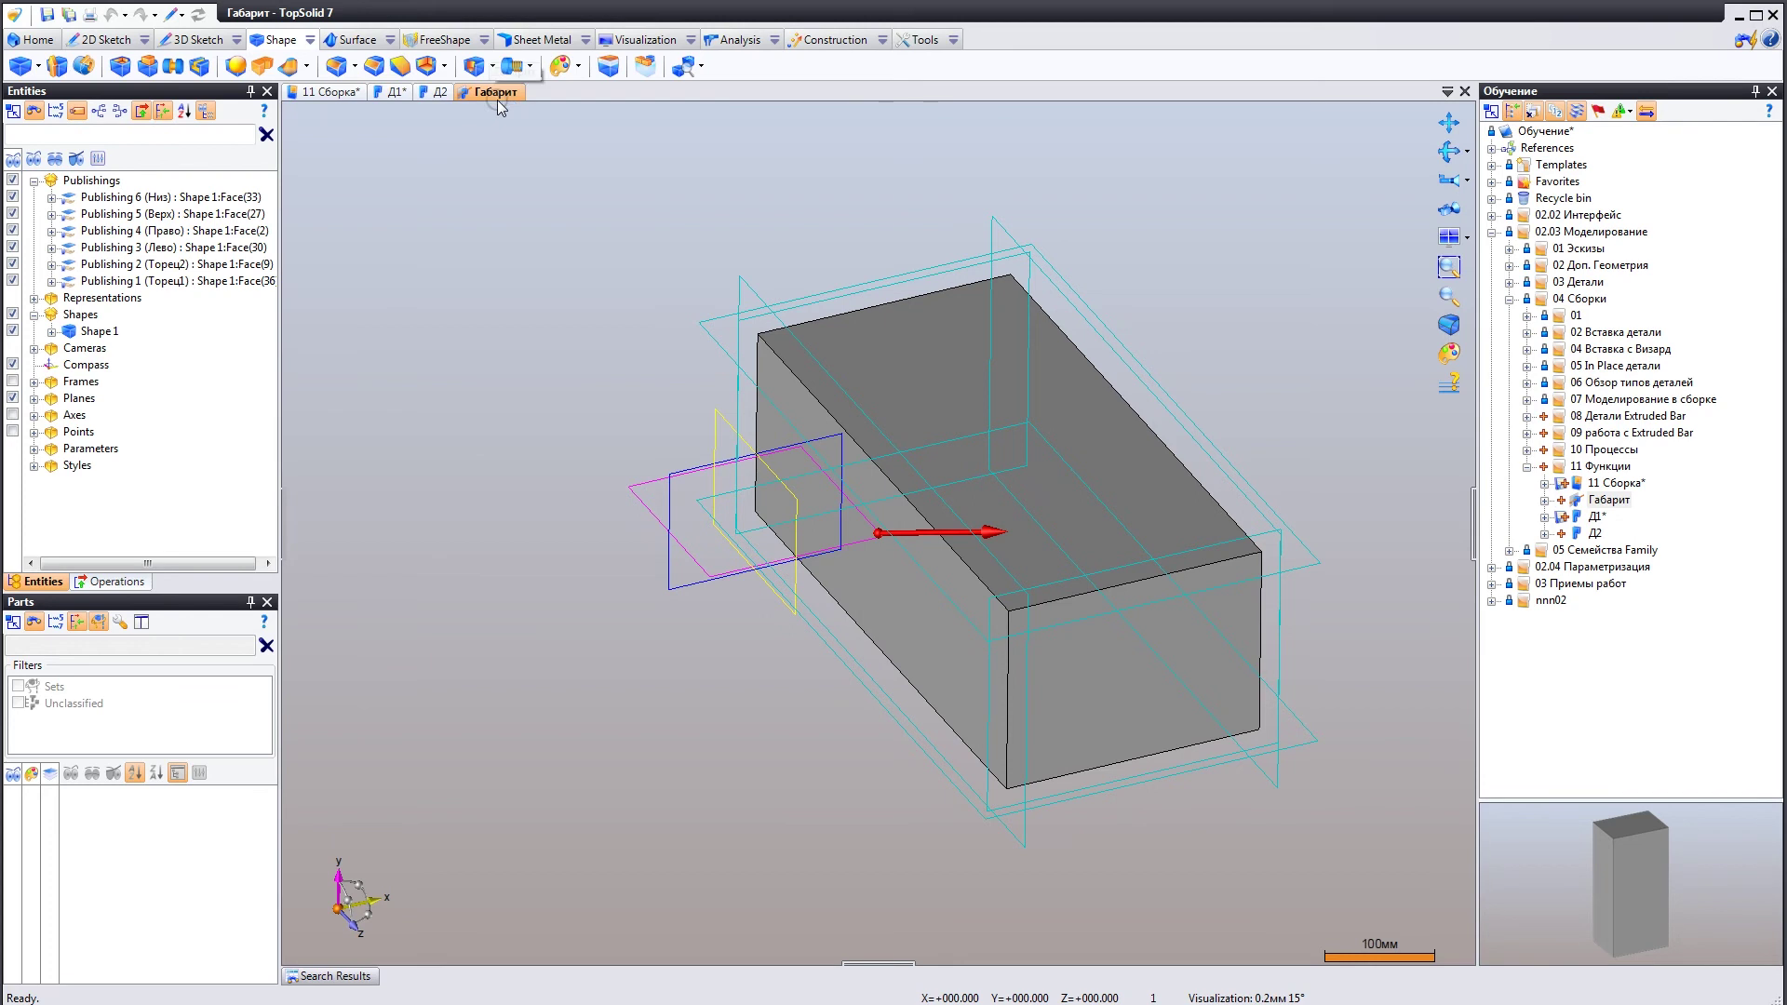
left_click(1463, 92)
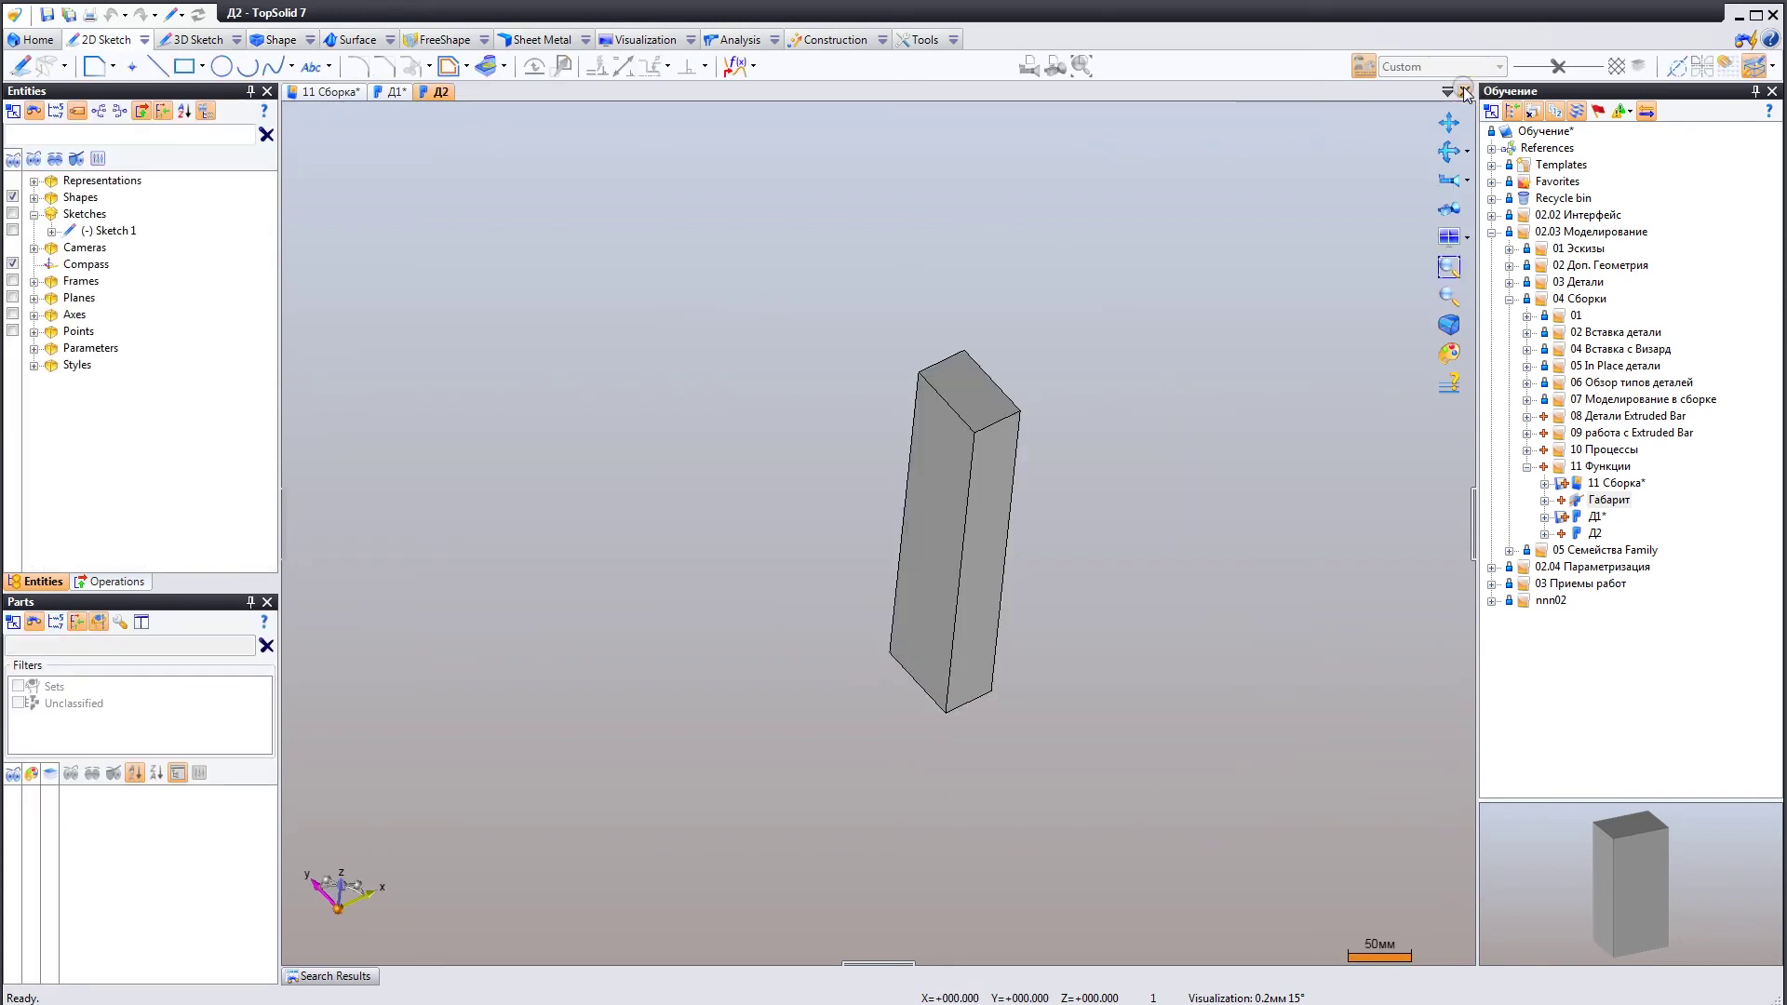
Review the 11 Сборка assembly, then switch to the Д1 part.
left_click(327, 92)
mouse_move(785, 506)
middle_mouse_down()
mouse_move(801, 466)
mouse_move(785, 508)
middle_mouse_up()
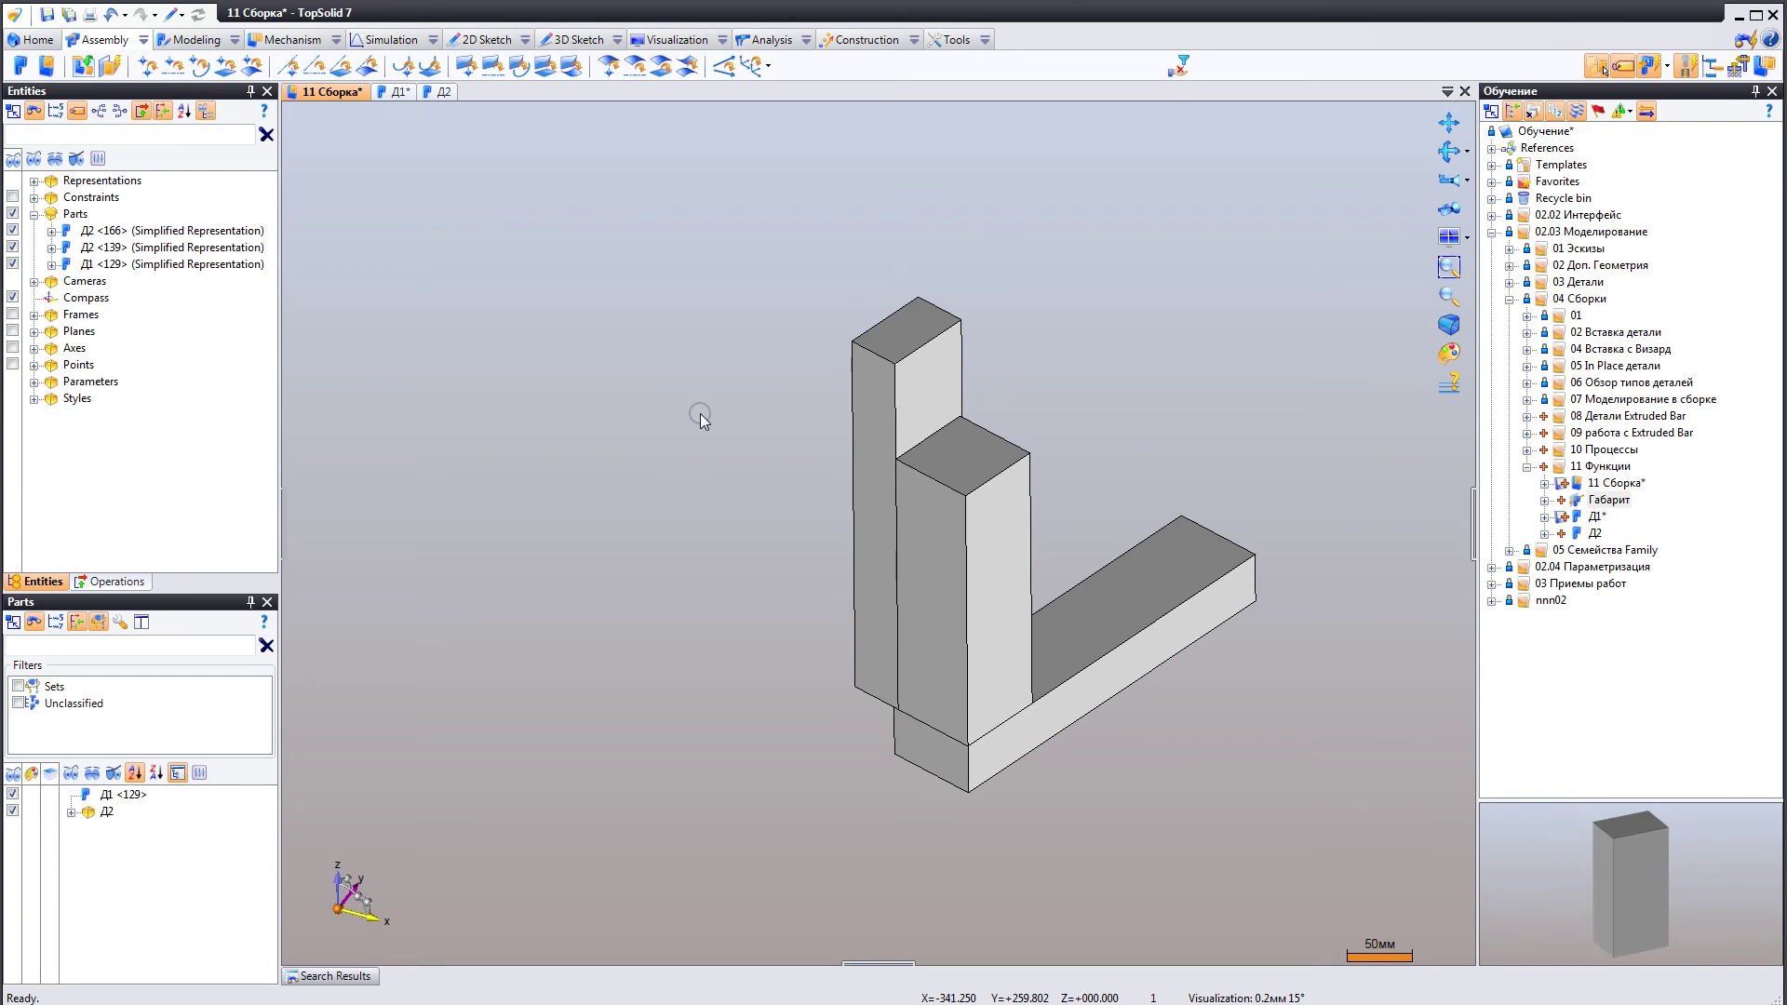
left_click(395, 92)
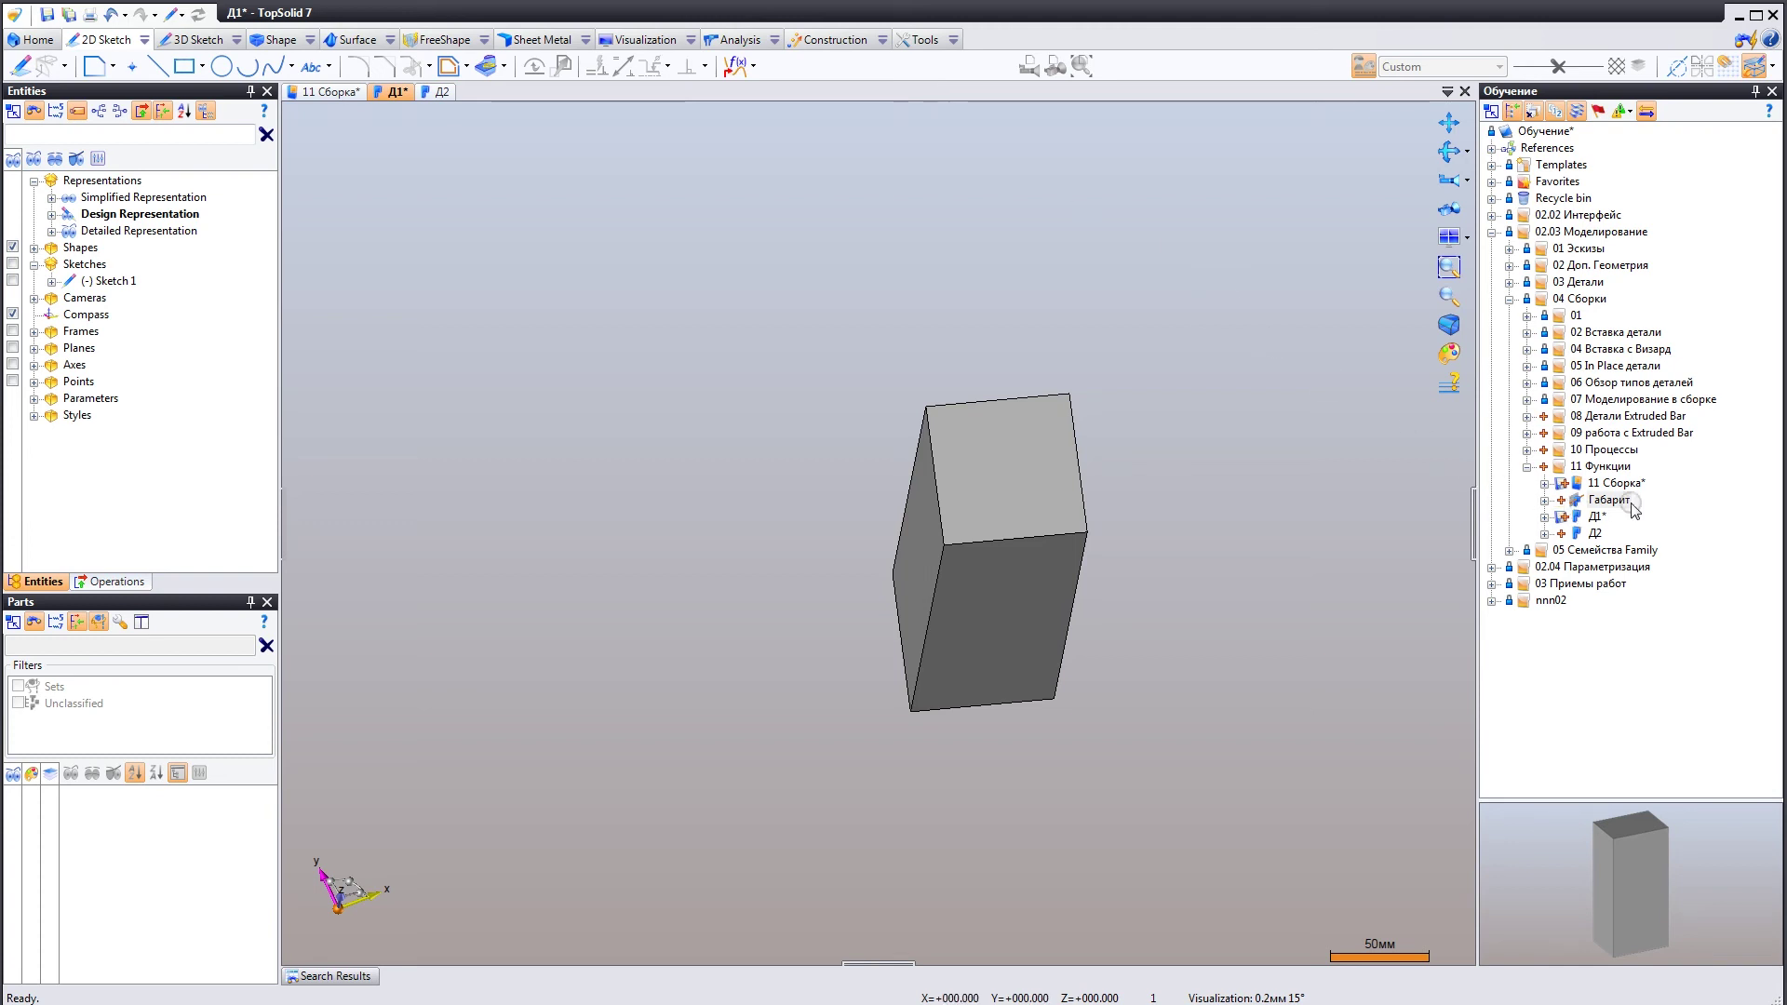
mouse_move(1606, 500)
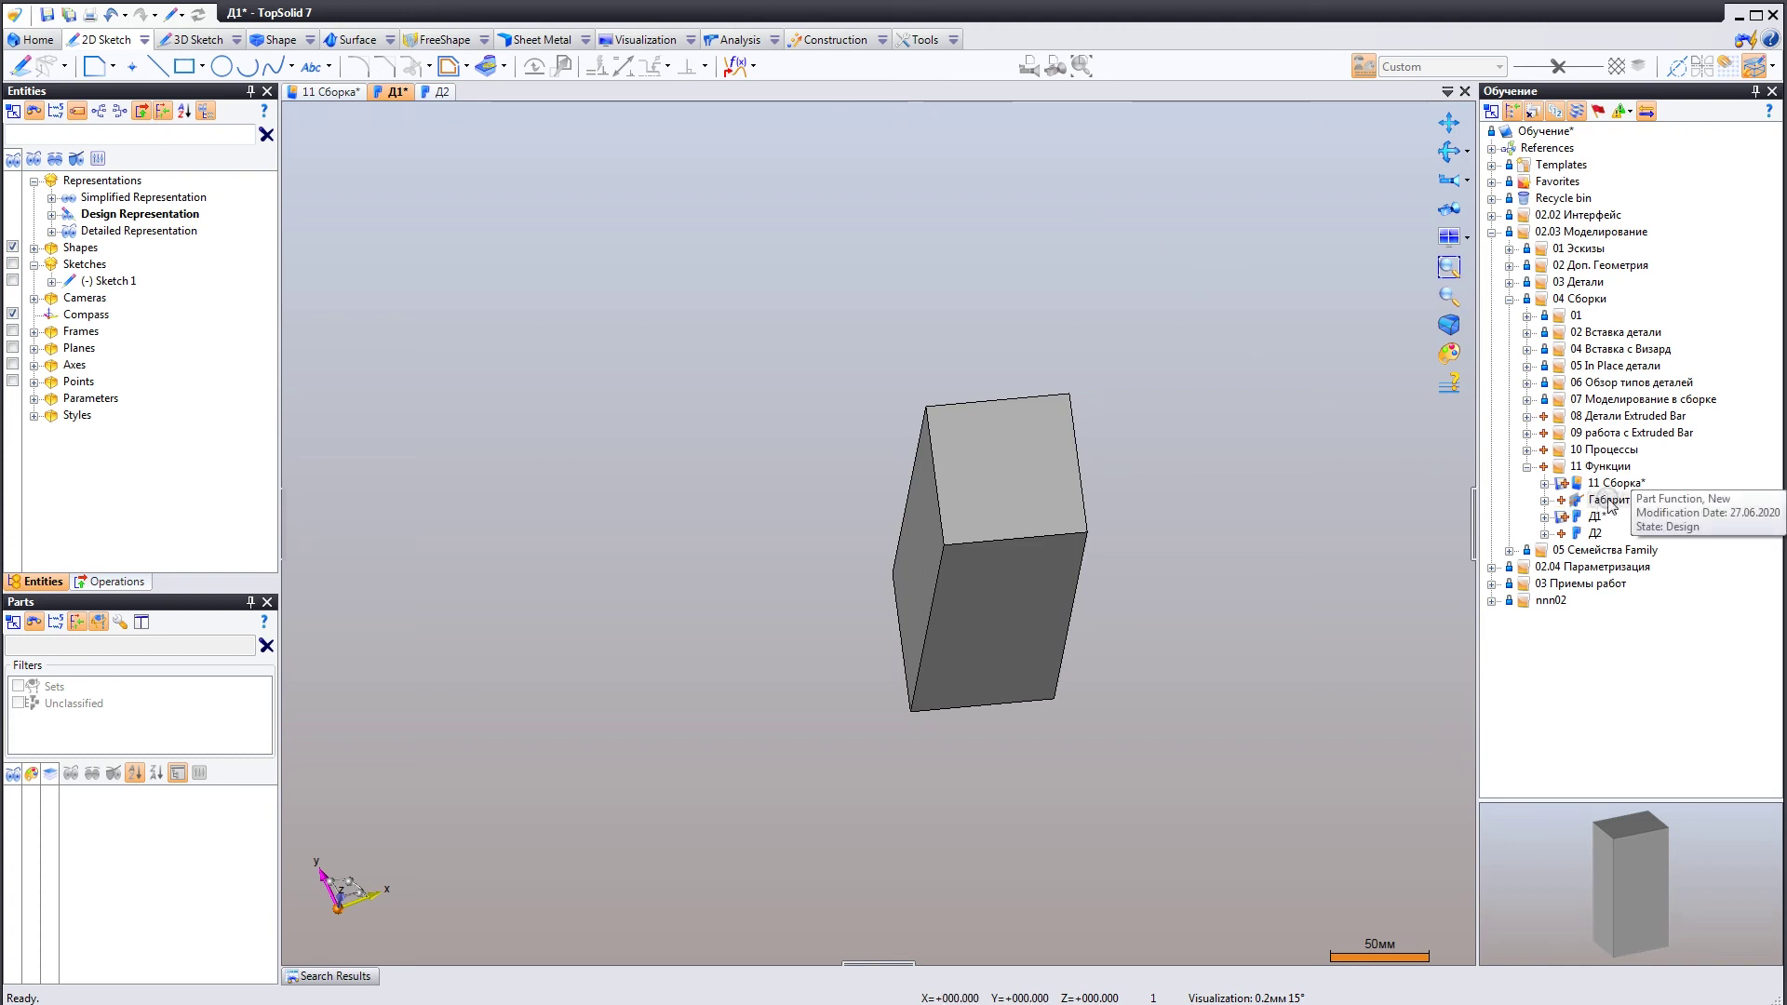
Provide the Габарит function to part Д1 via Tools > Functions > Provide Function.
left_click(924, 40)
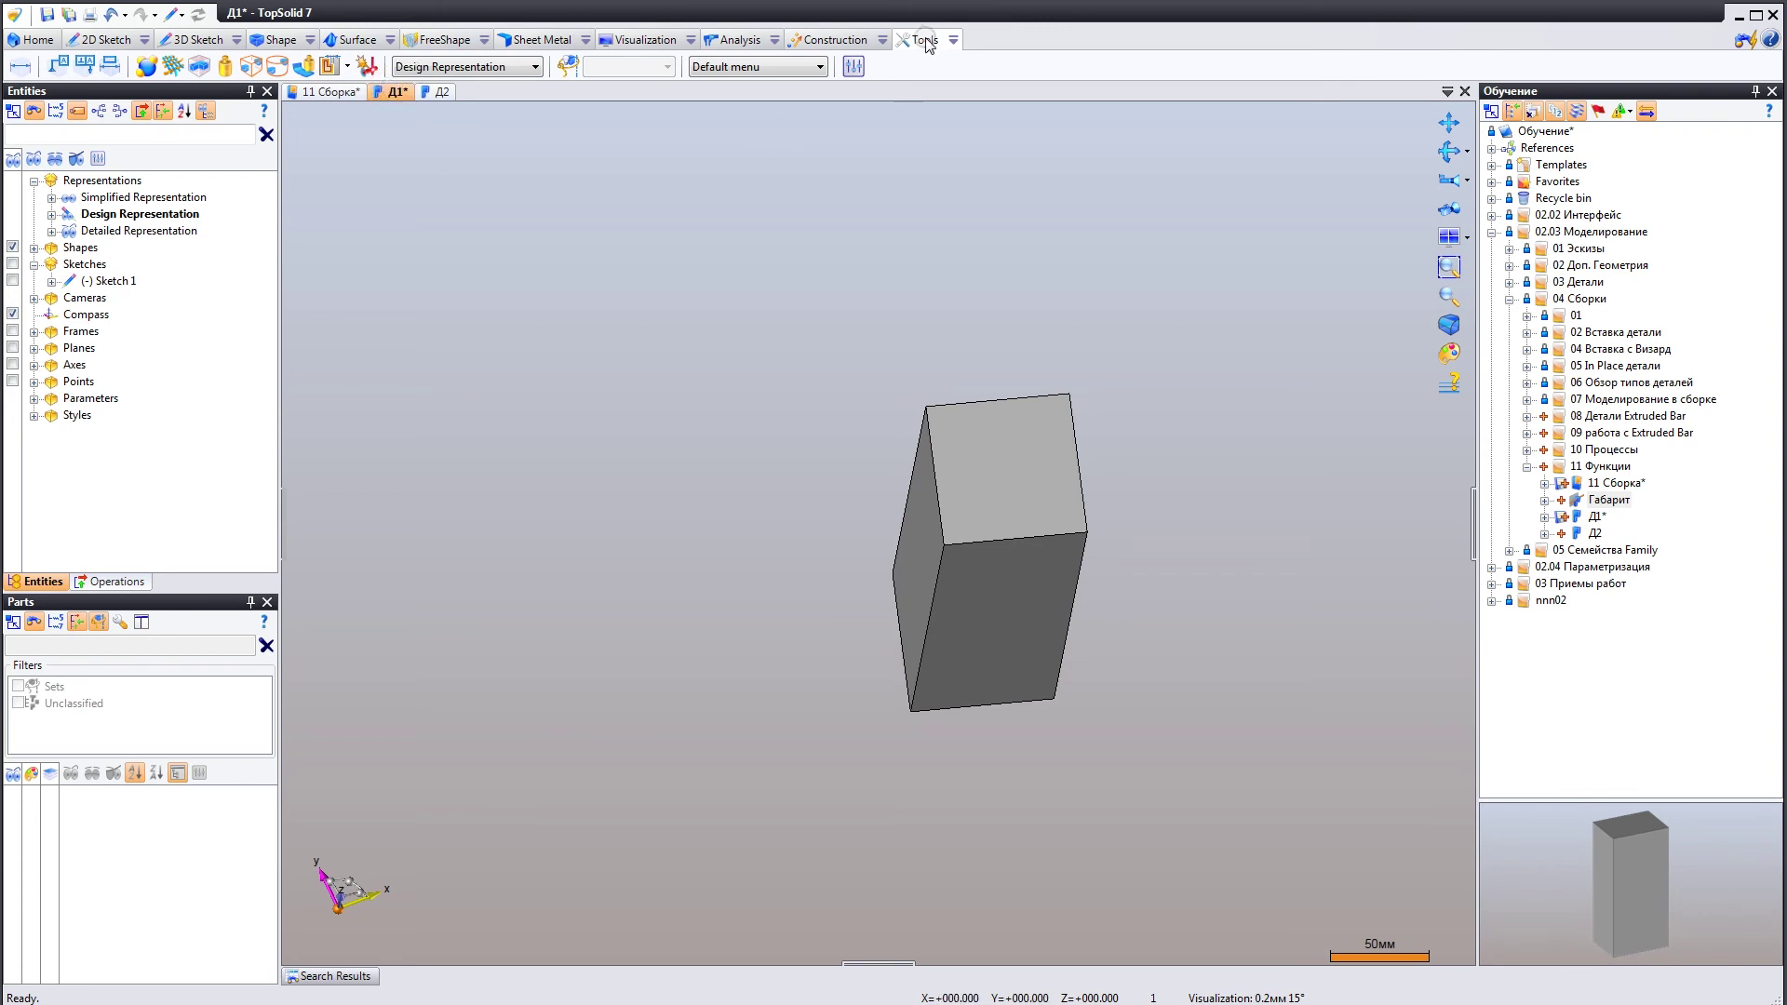
left_click(954, 40)
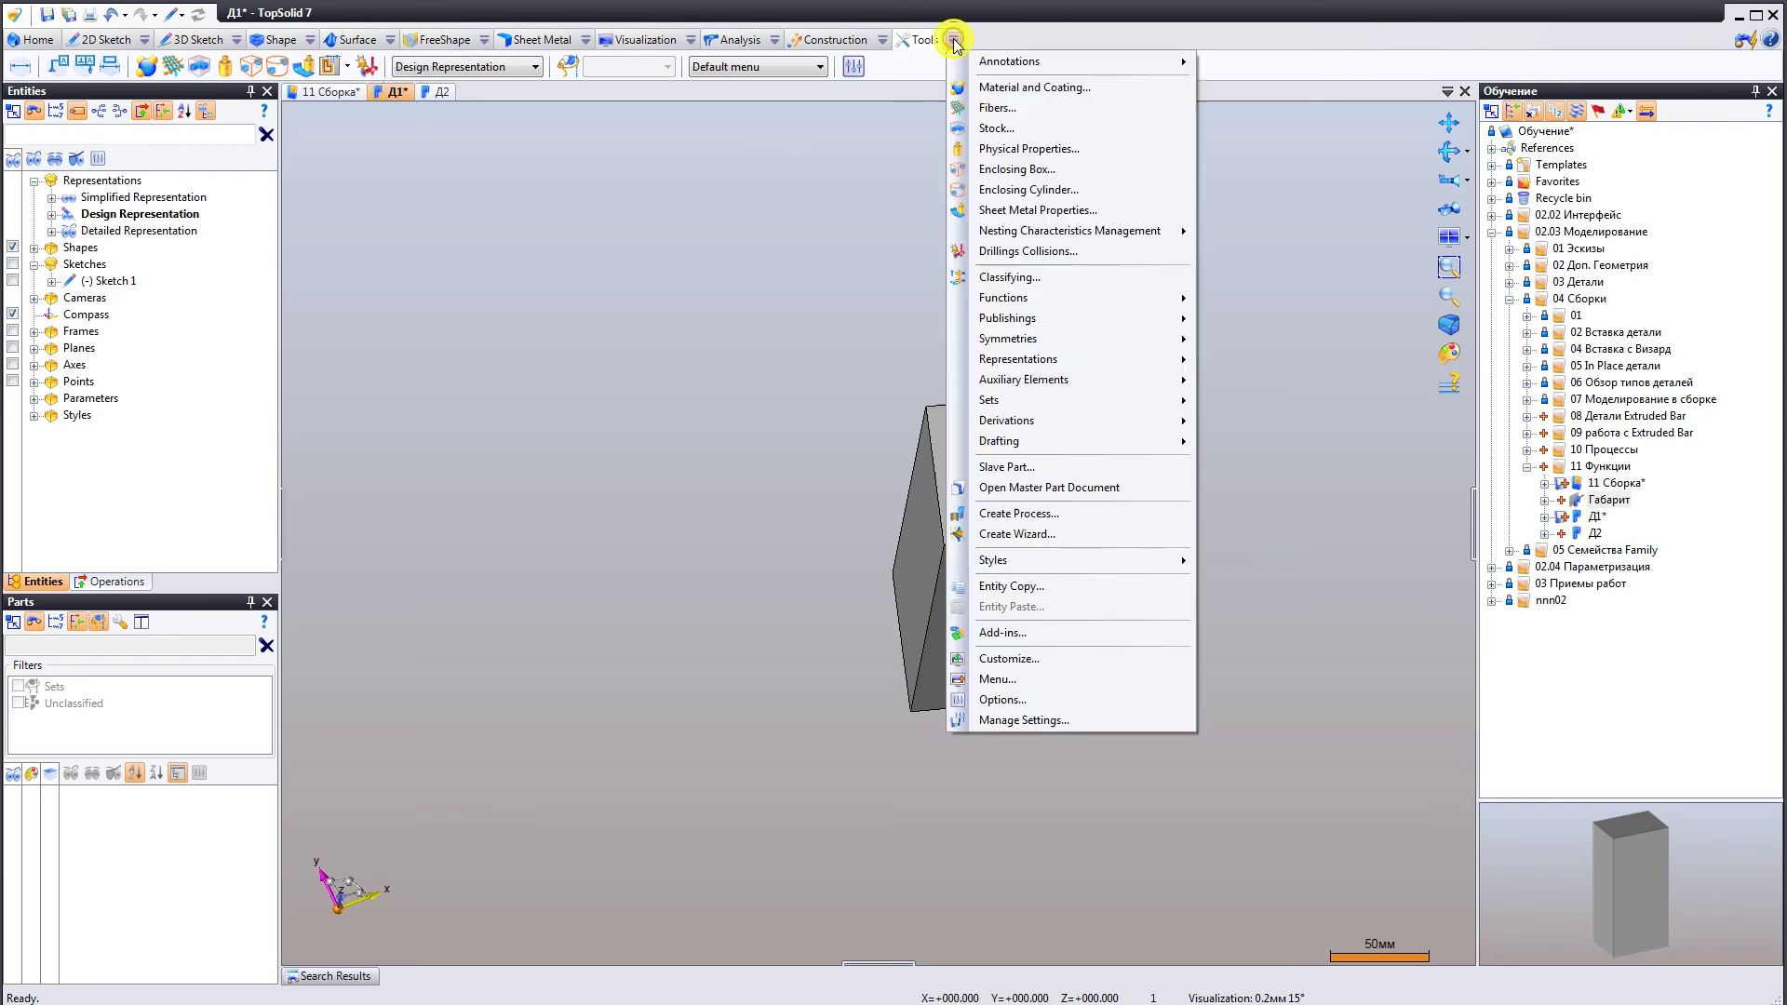
mouse_move(1003, 298)
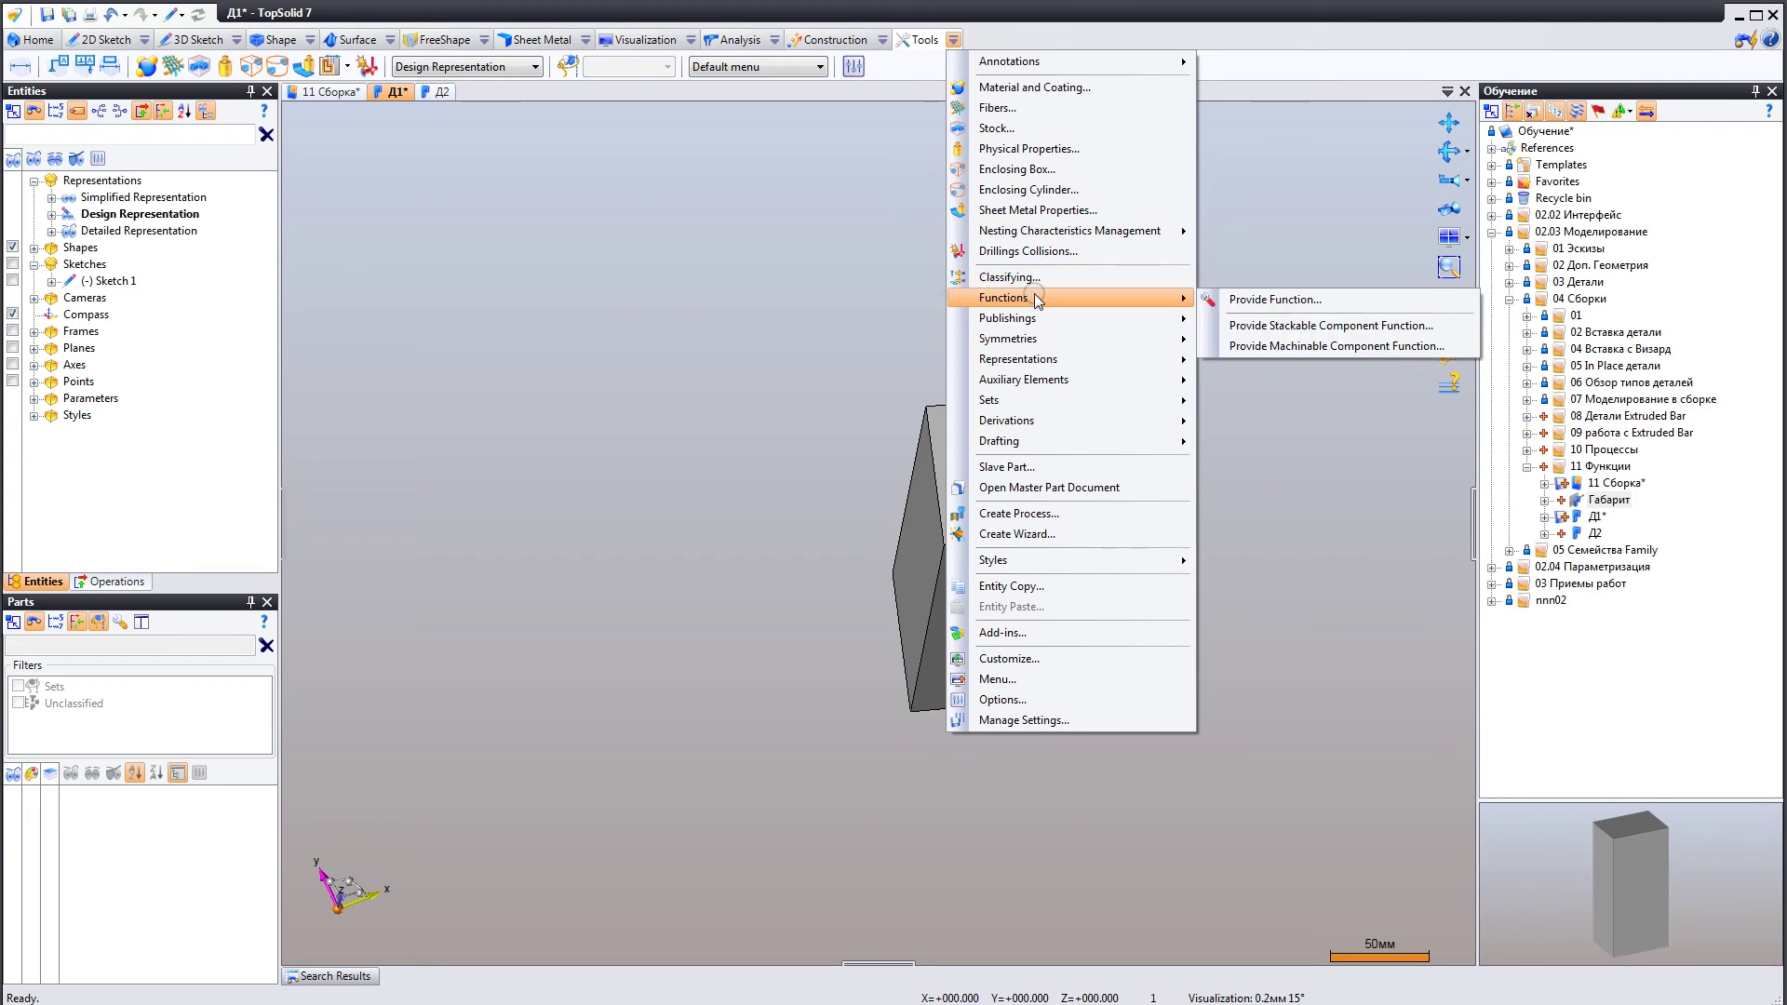
left_click(1257, 301)
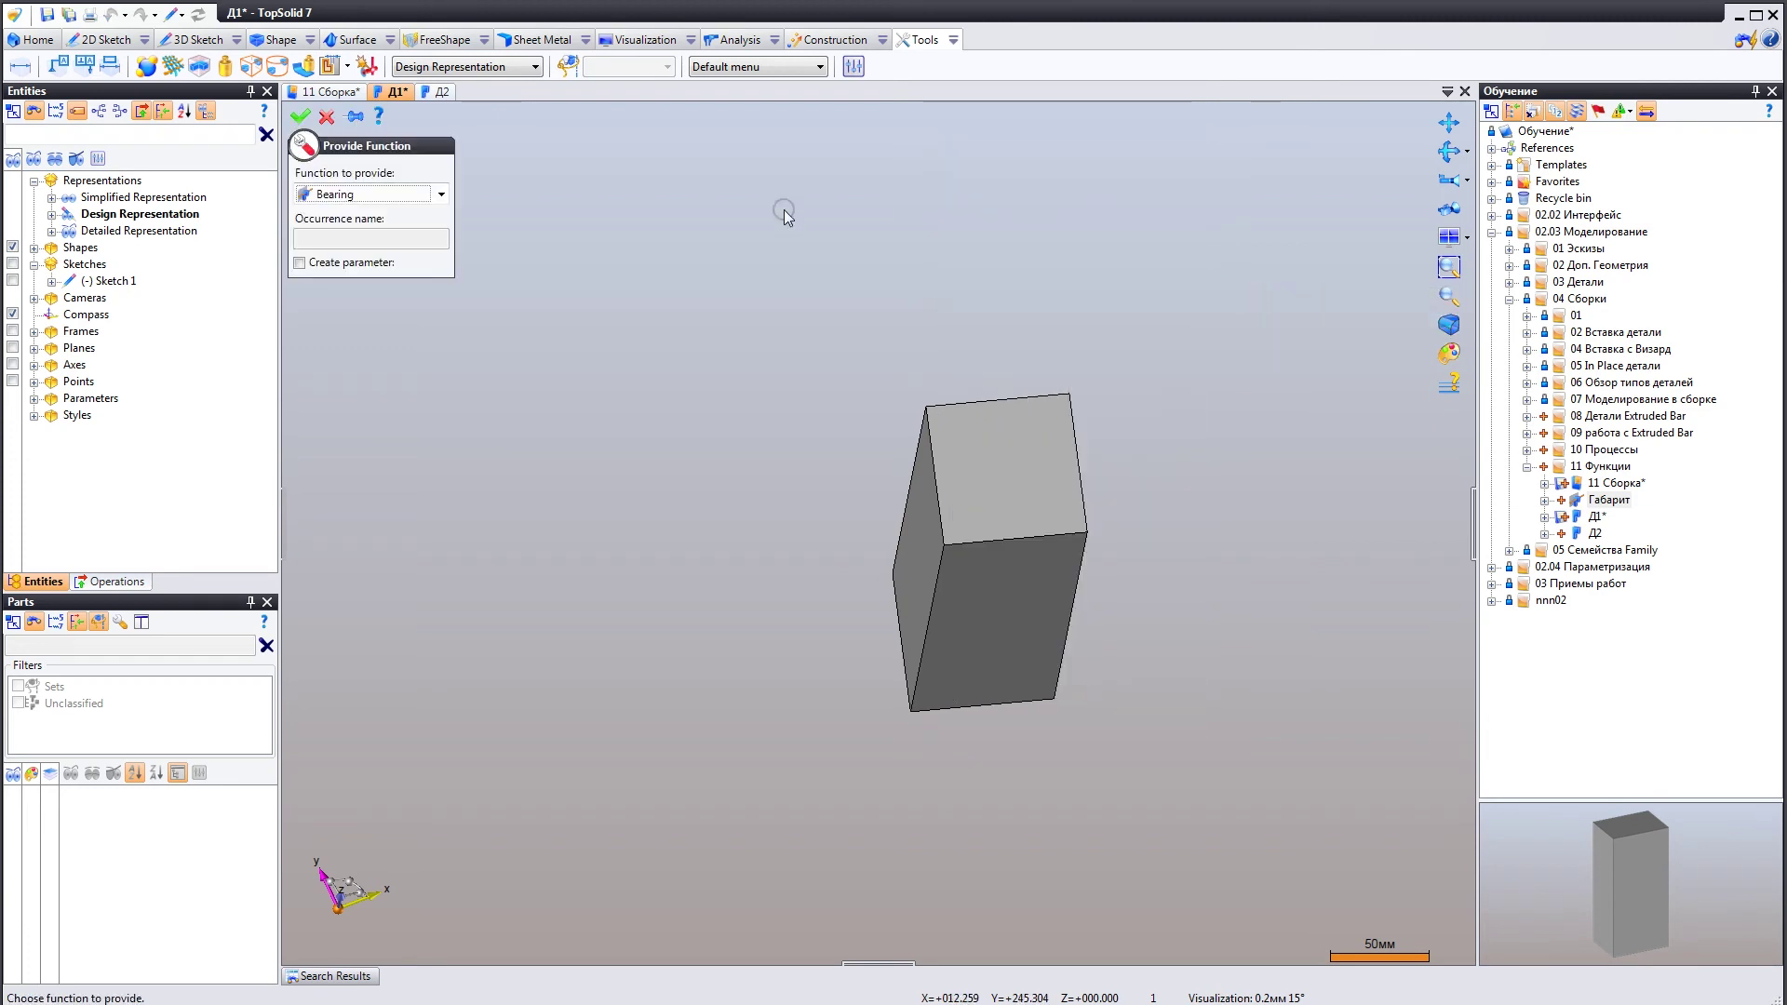
left_click(441, 195)
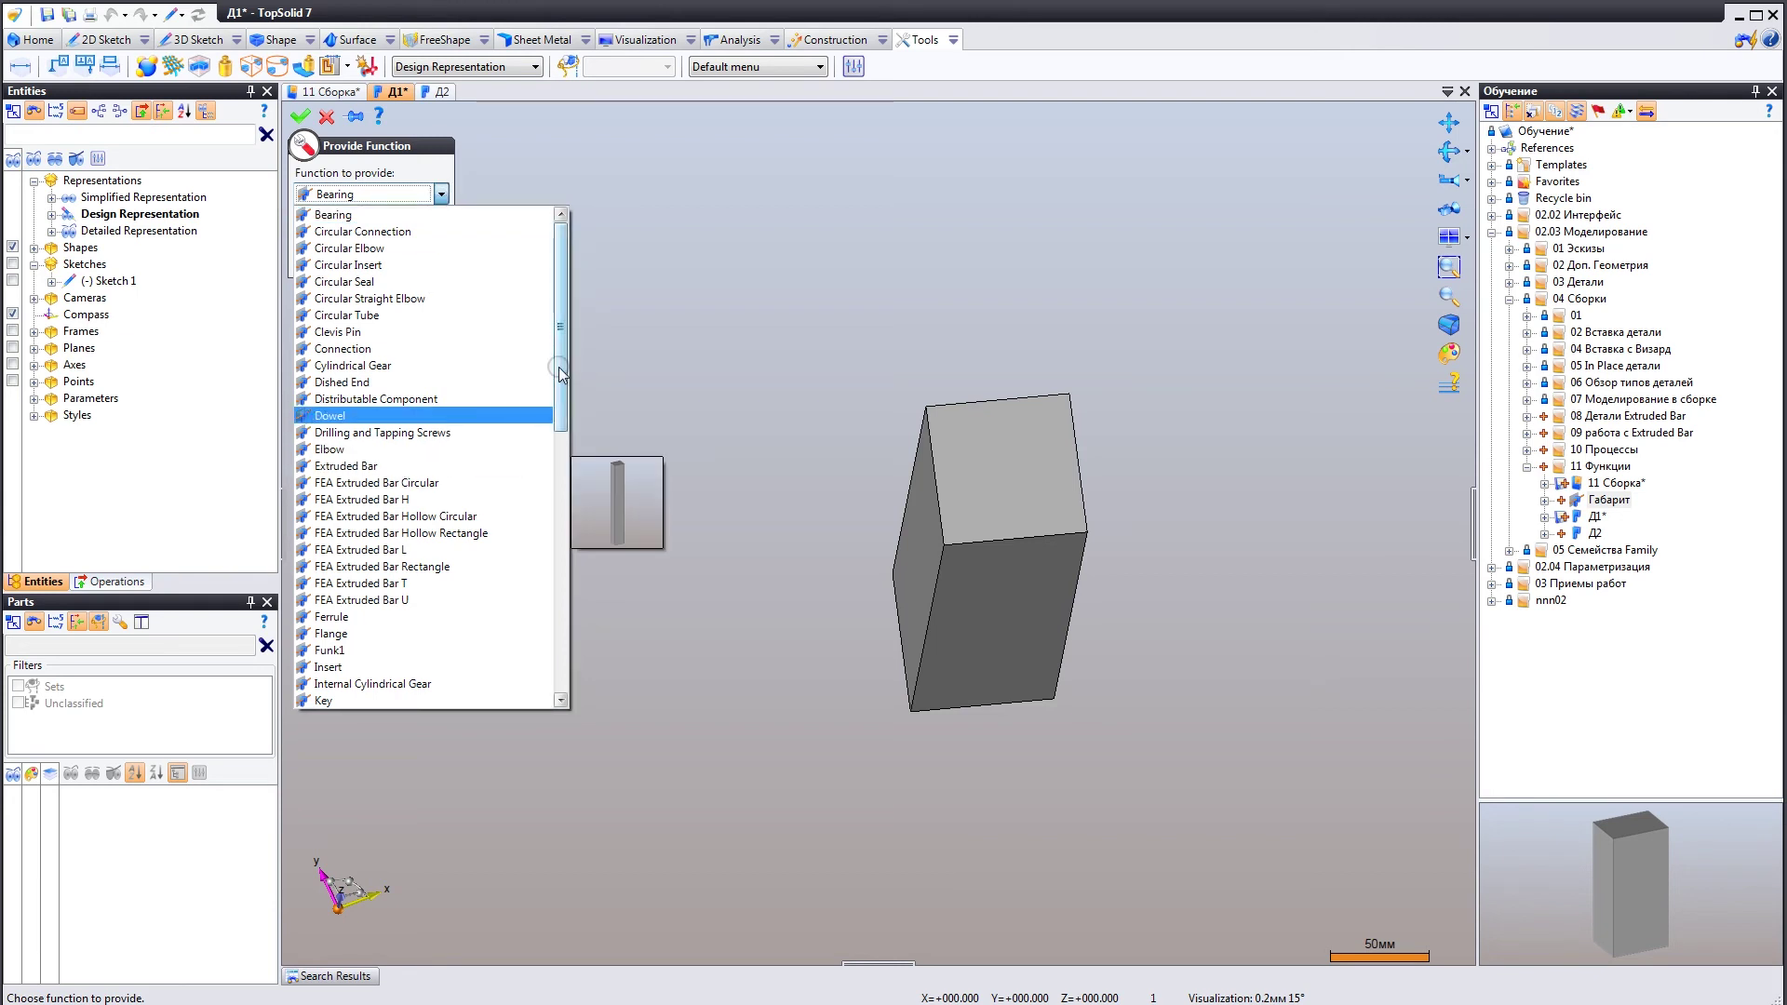
left_click_drag(561, 374, 562, 639)
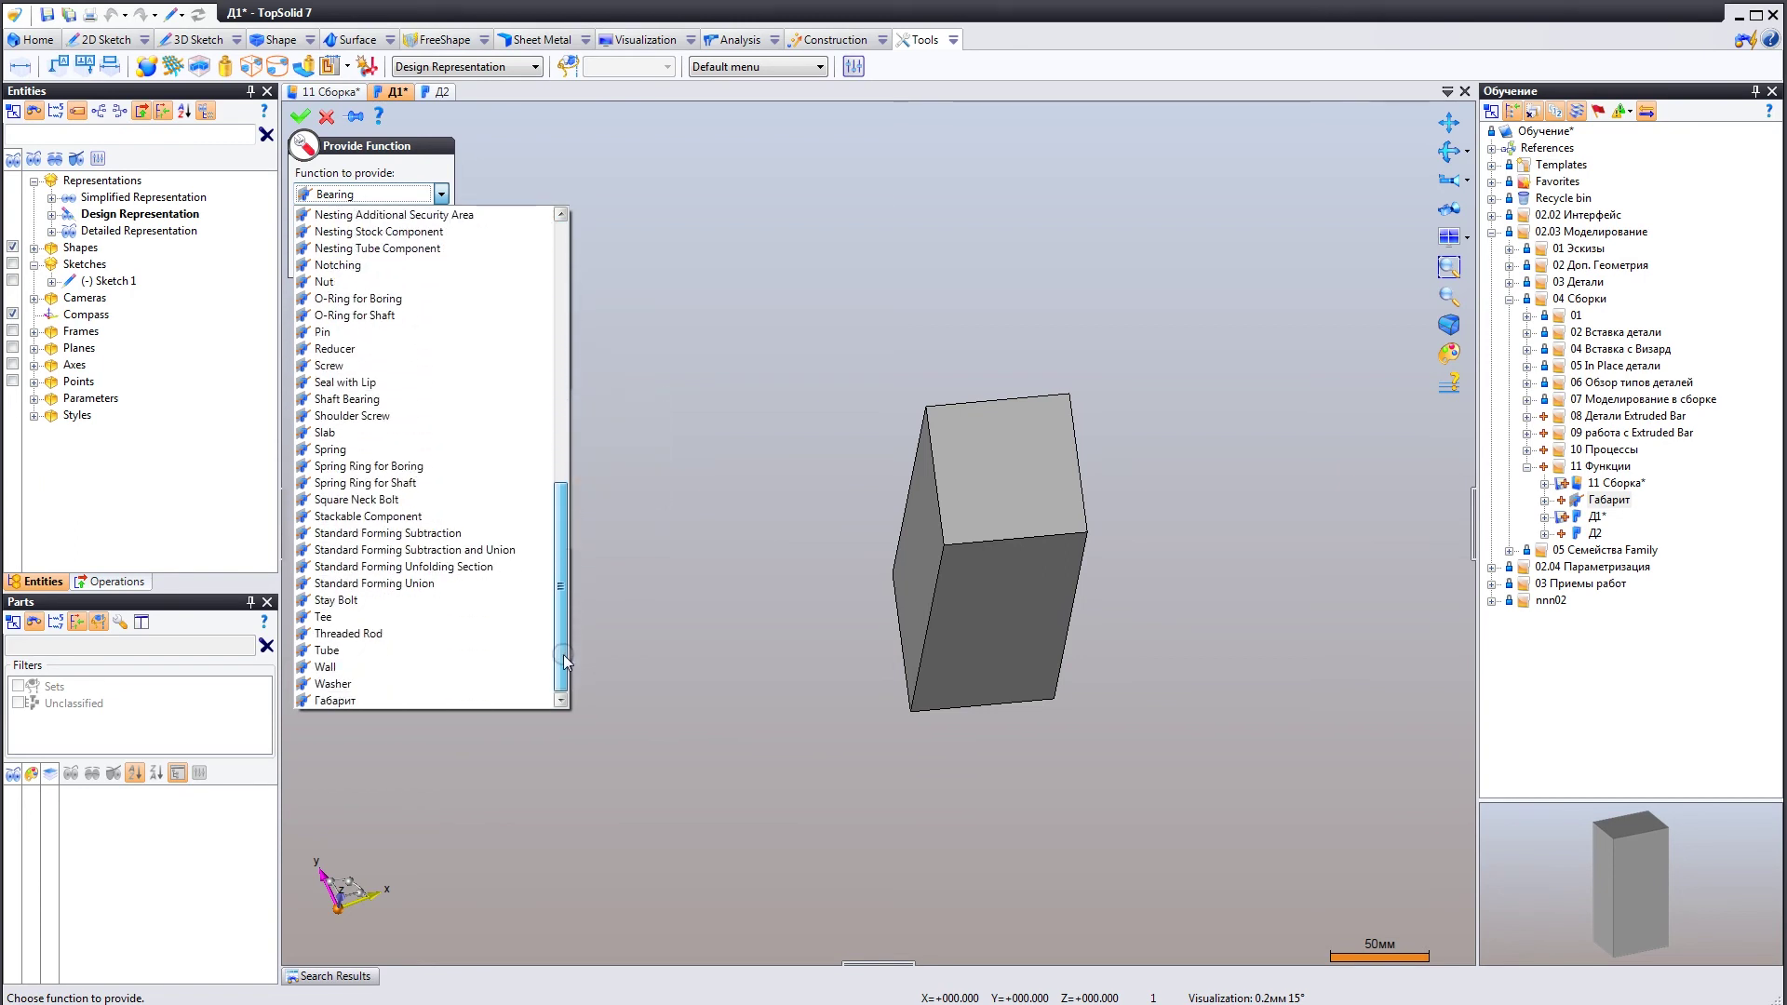
left_click(336, 701)
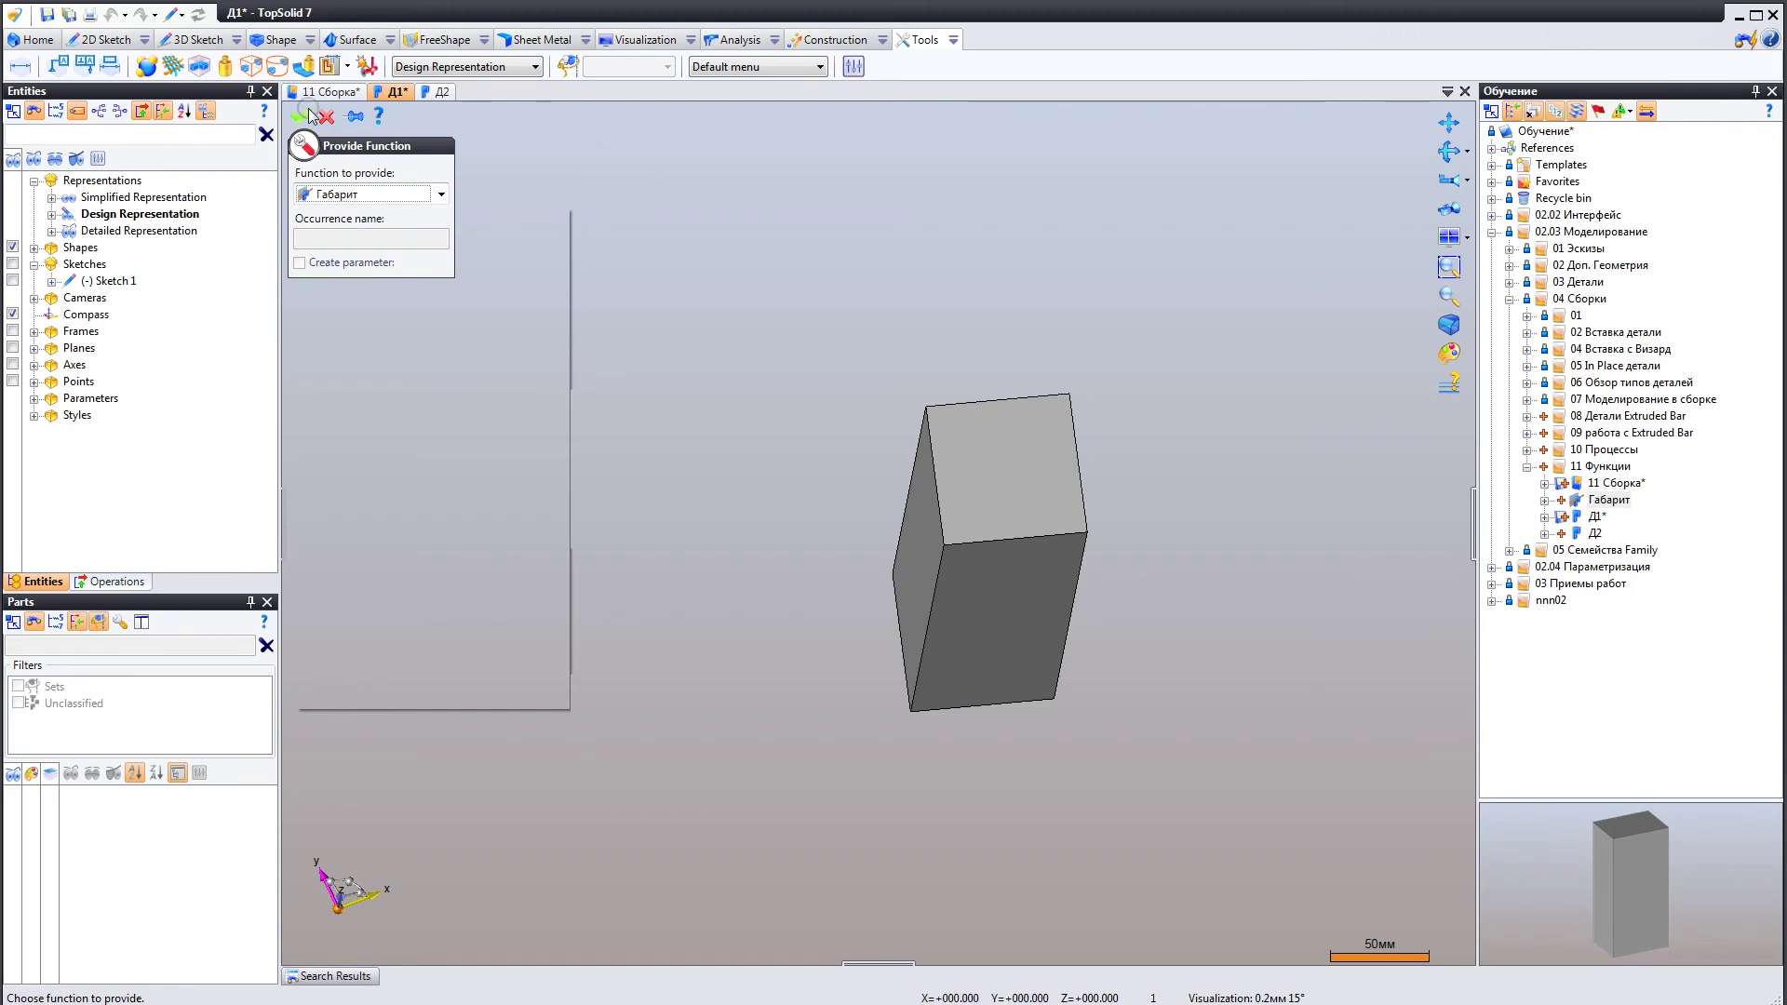
left_click(303, 114)
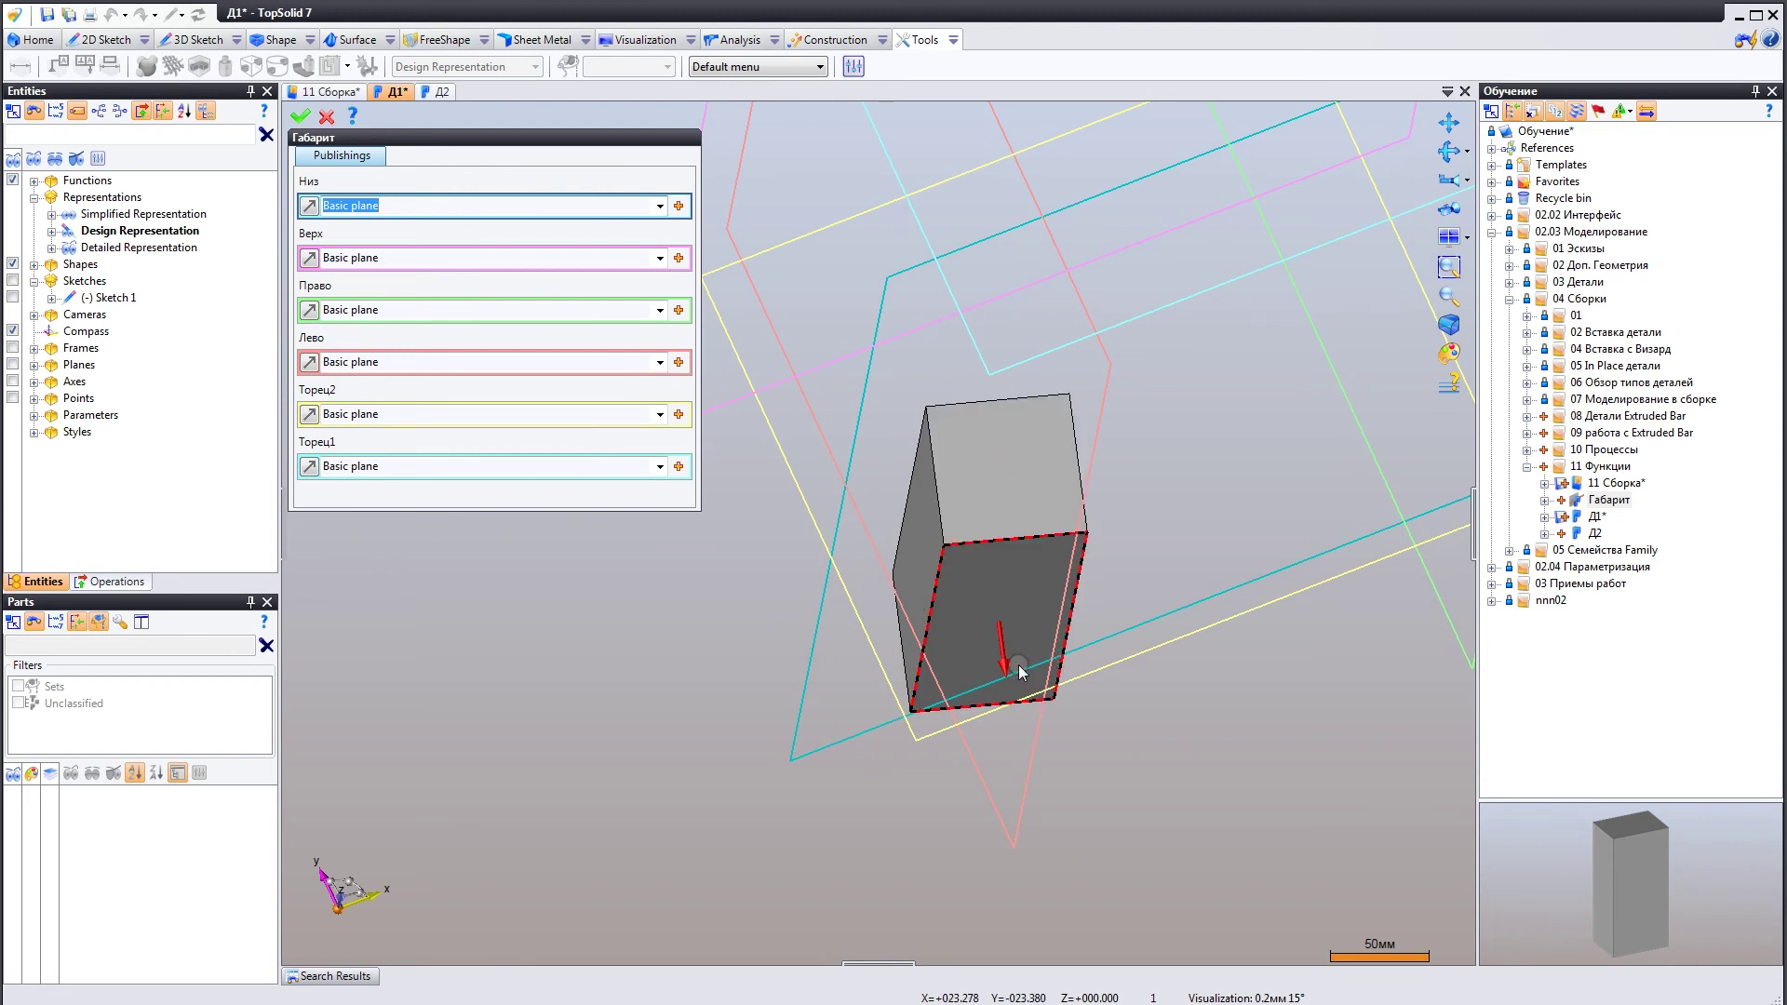
Assign the box's bottom face to the Низ publishing.
mouse_move(1019, 670)
middle_mouse_down()
mouse_move(953, 370)
mouse_move(963, 389)
middle_mouse_up()
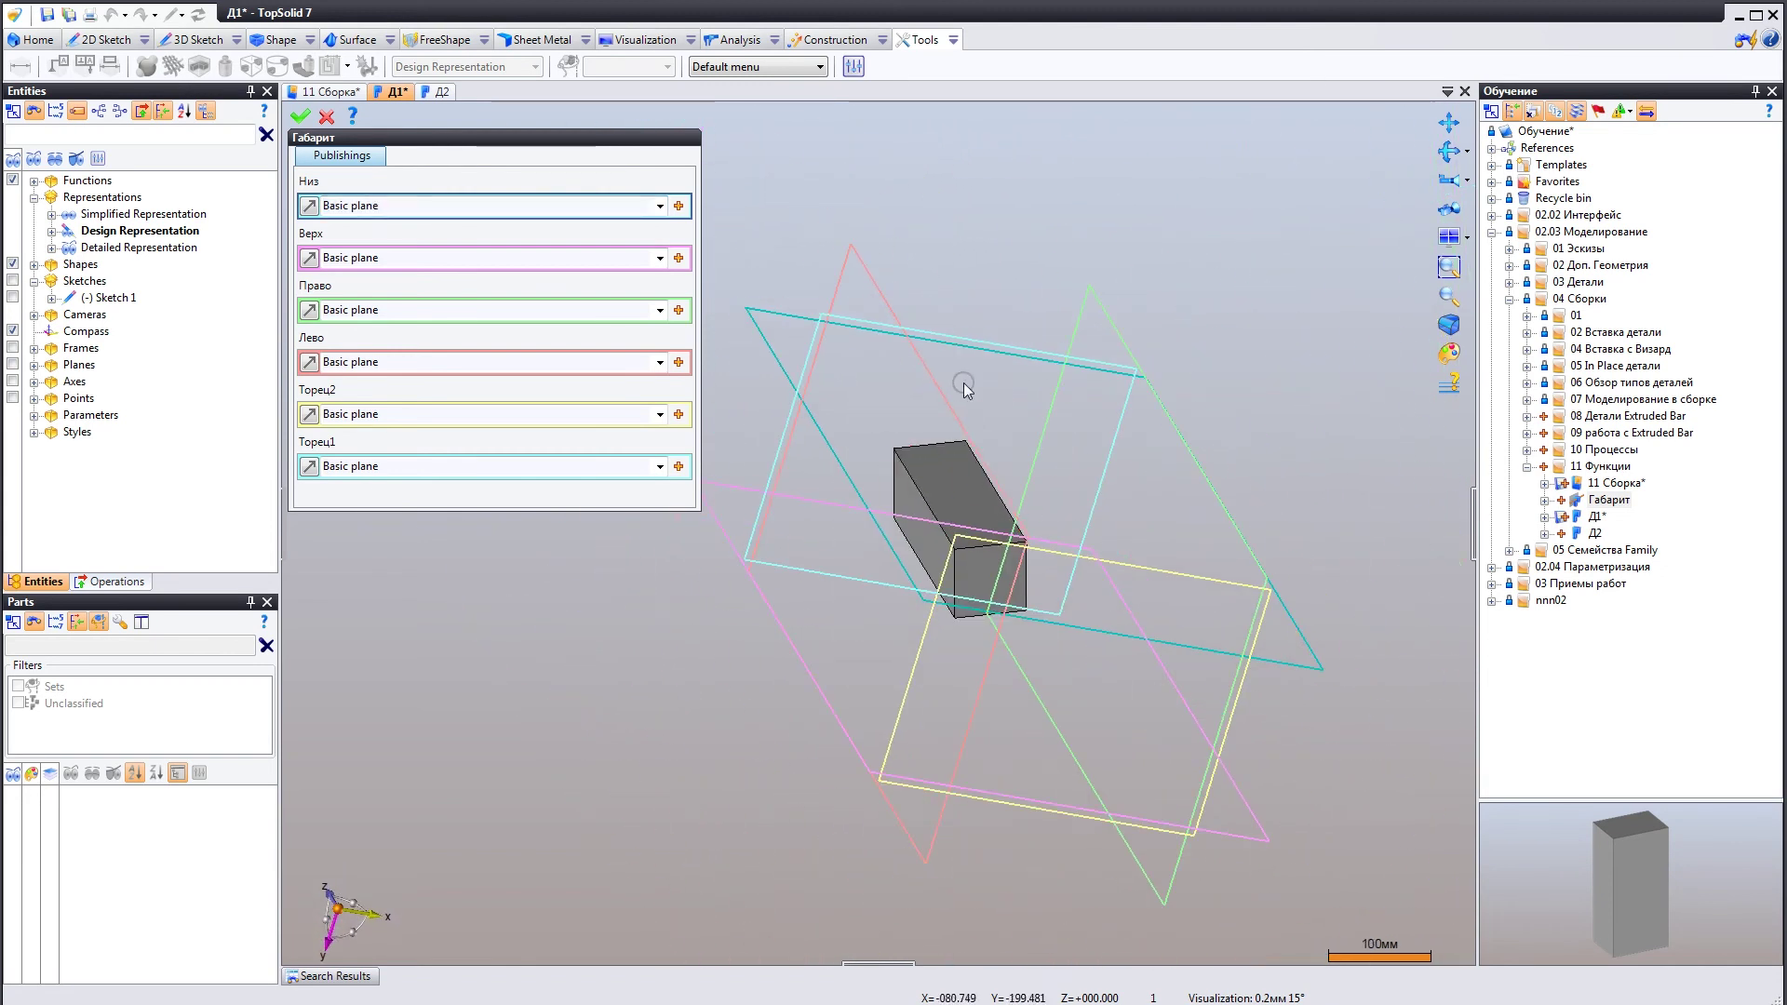
middle_click_drag(959, 465, 956, 433)
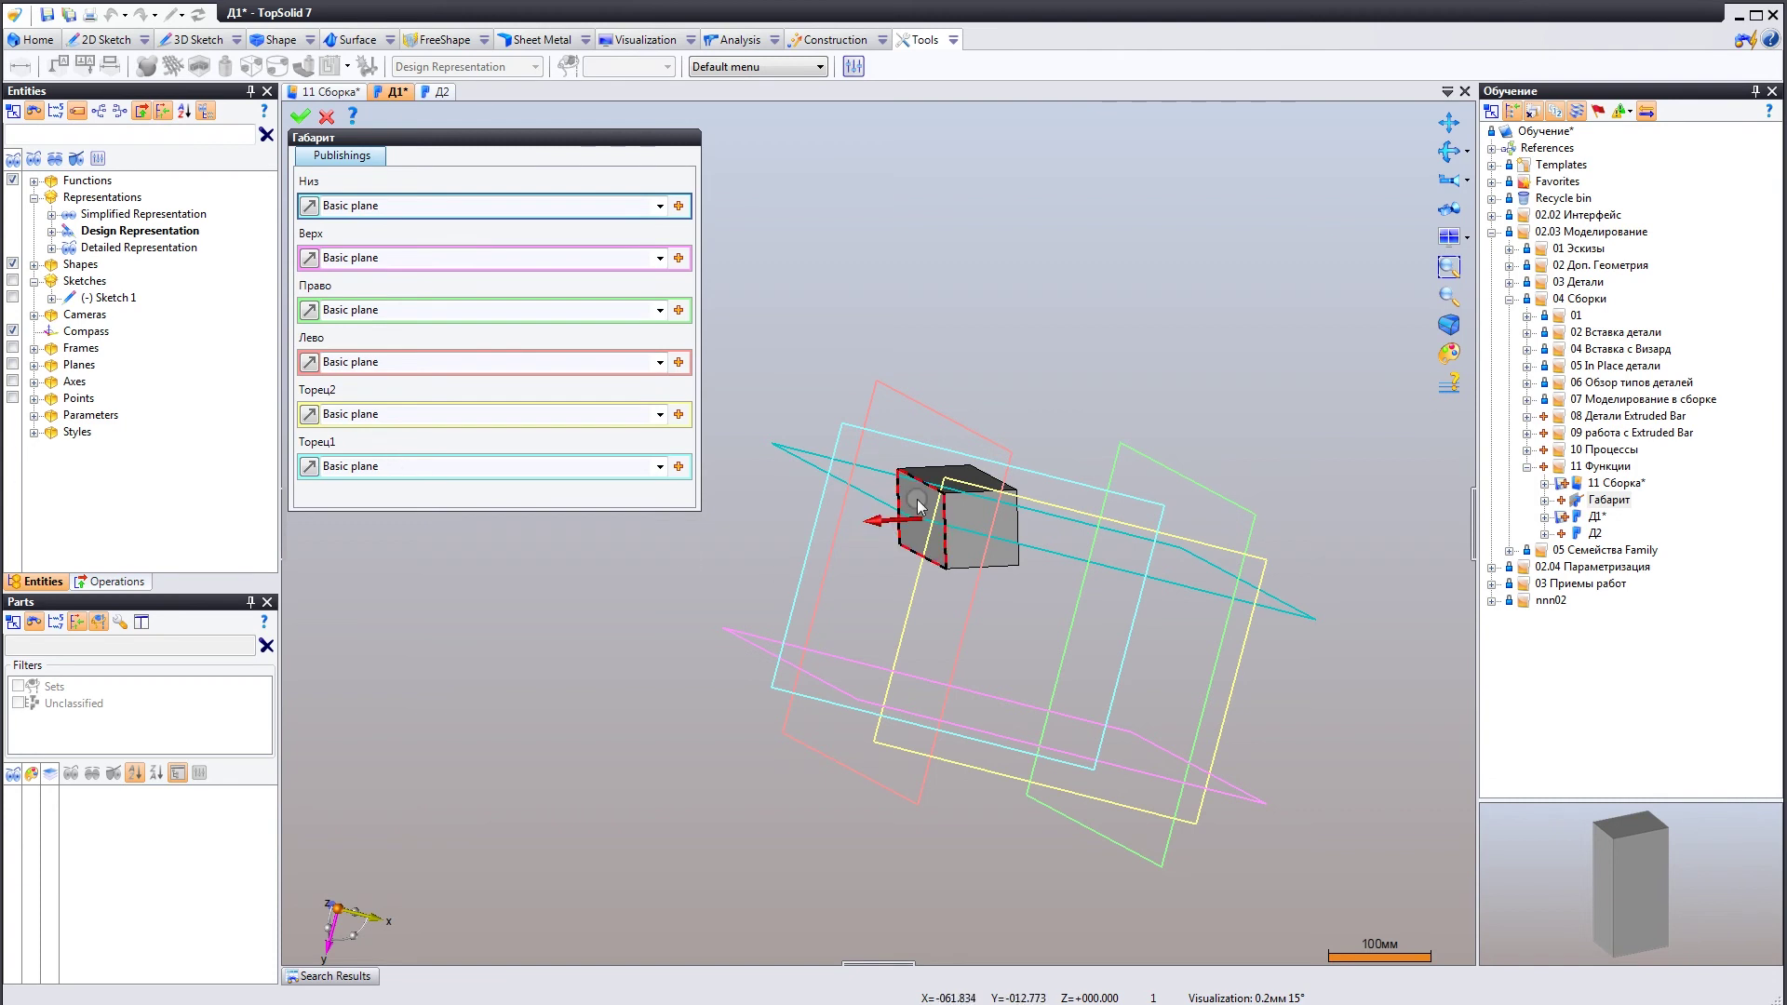
middle_click_drag(916, 506, 837, 439)
left_click(341, 202)
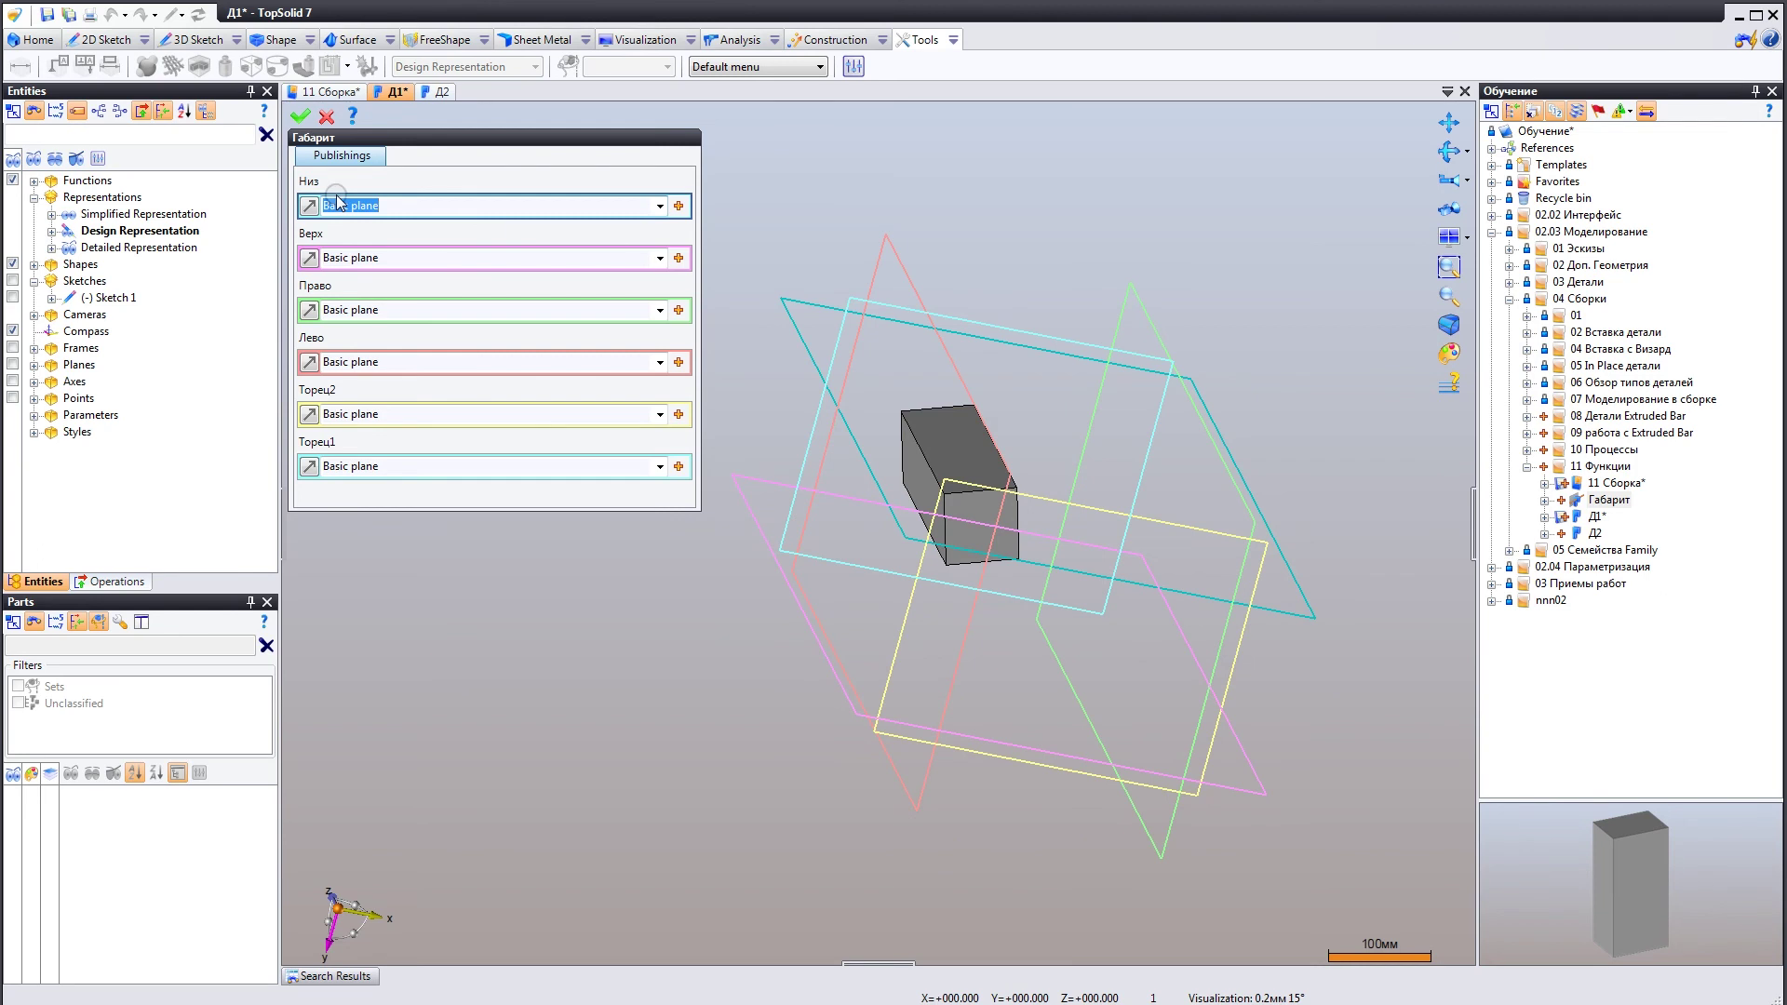
middle_click_drag(818, 498, 1153, 175)
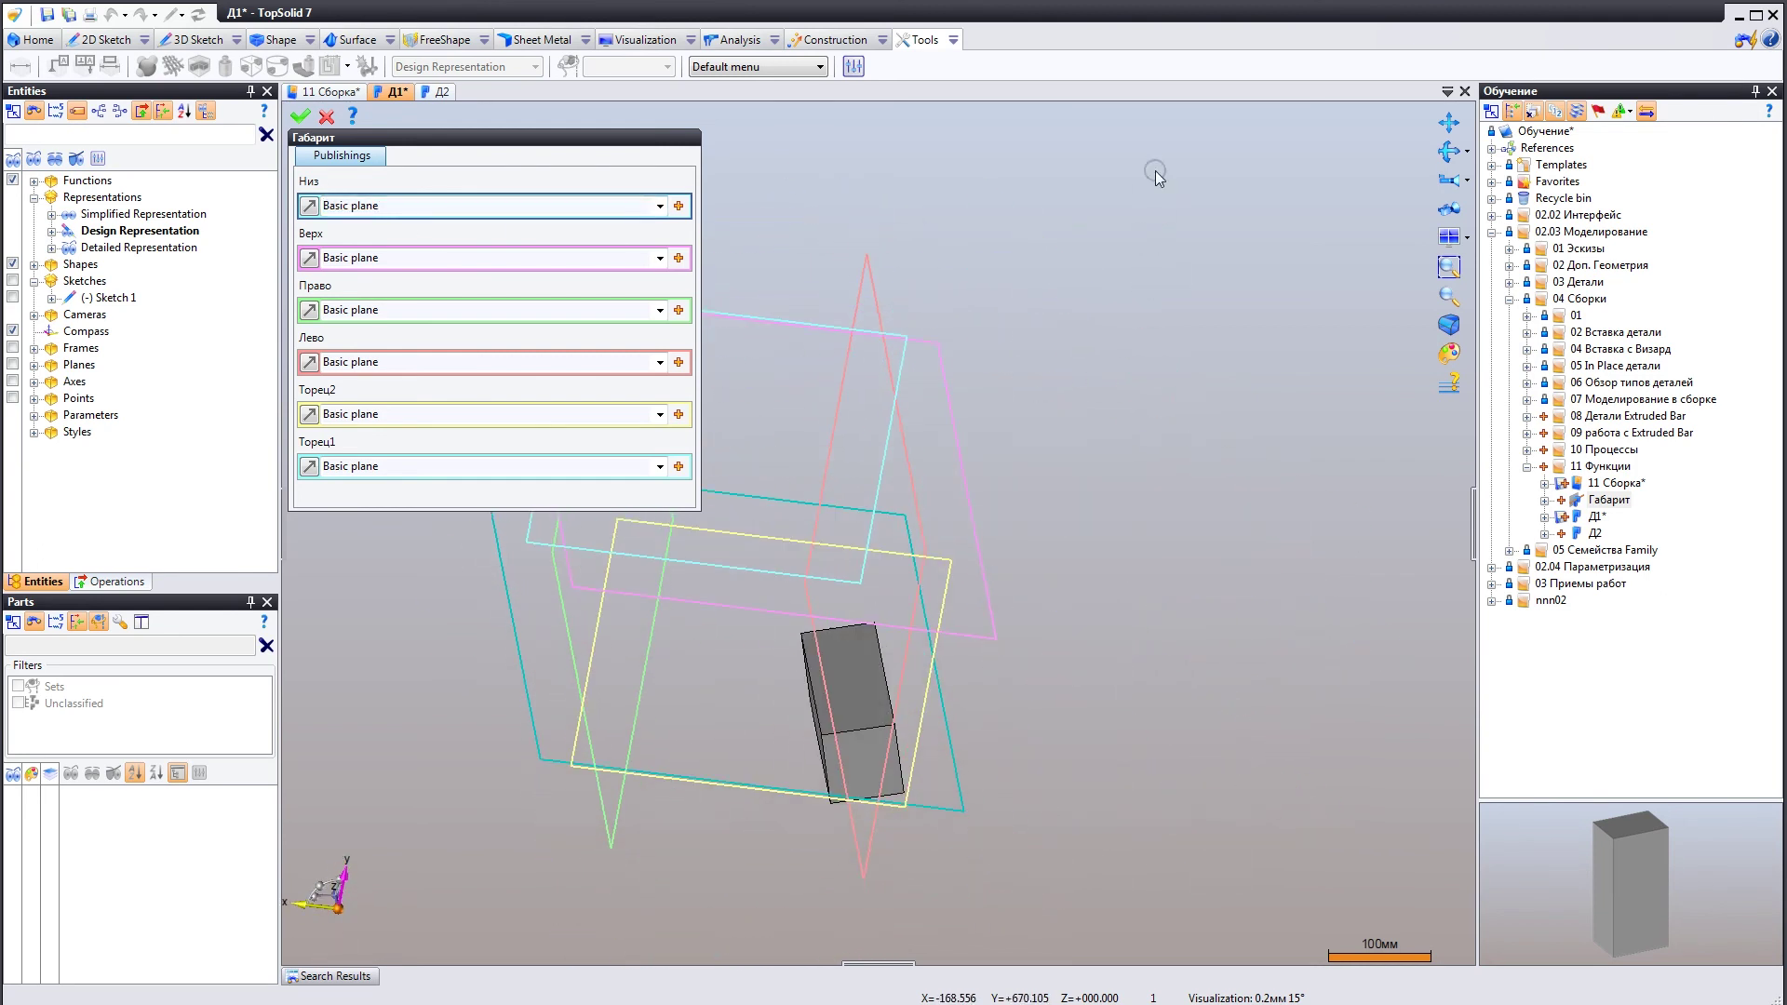
middle_click_drag(997, 558, 1144, 561)
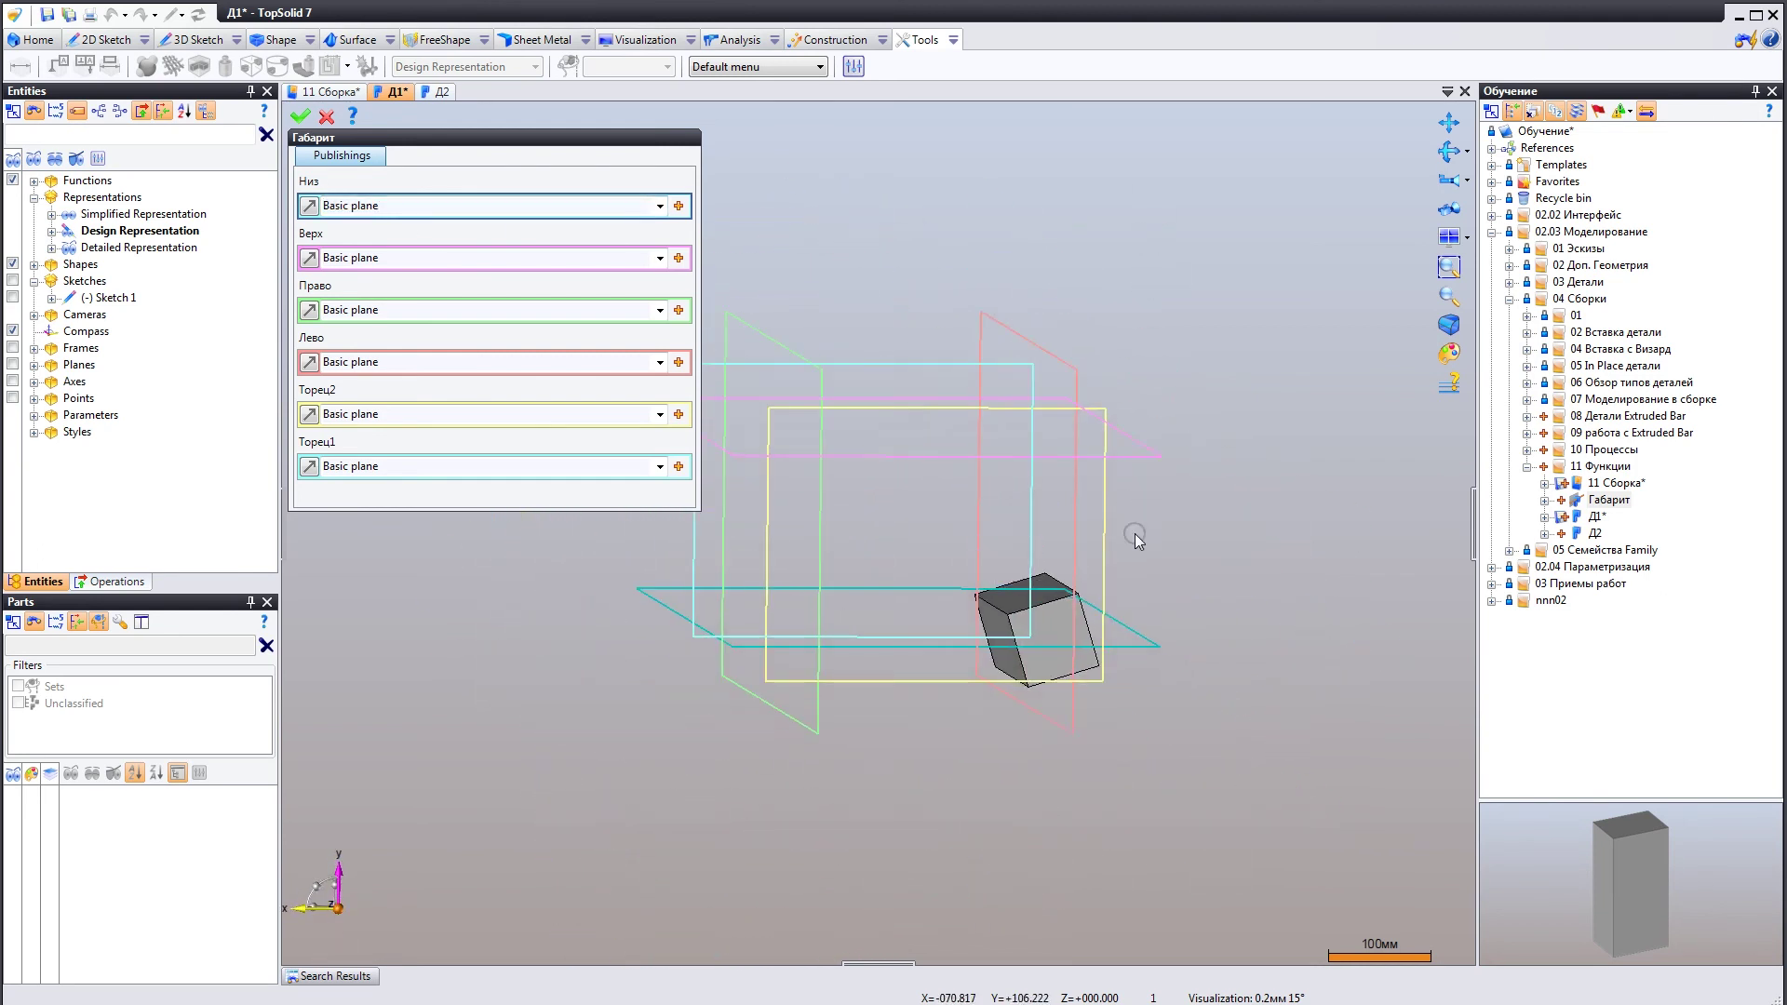
left_click(415, 205)
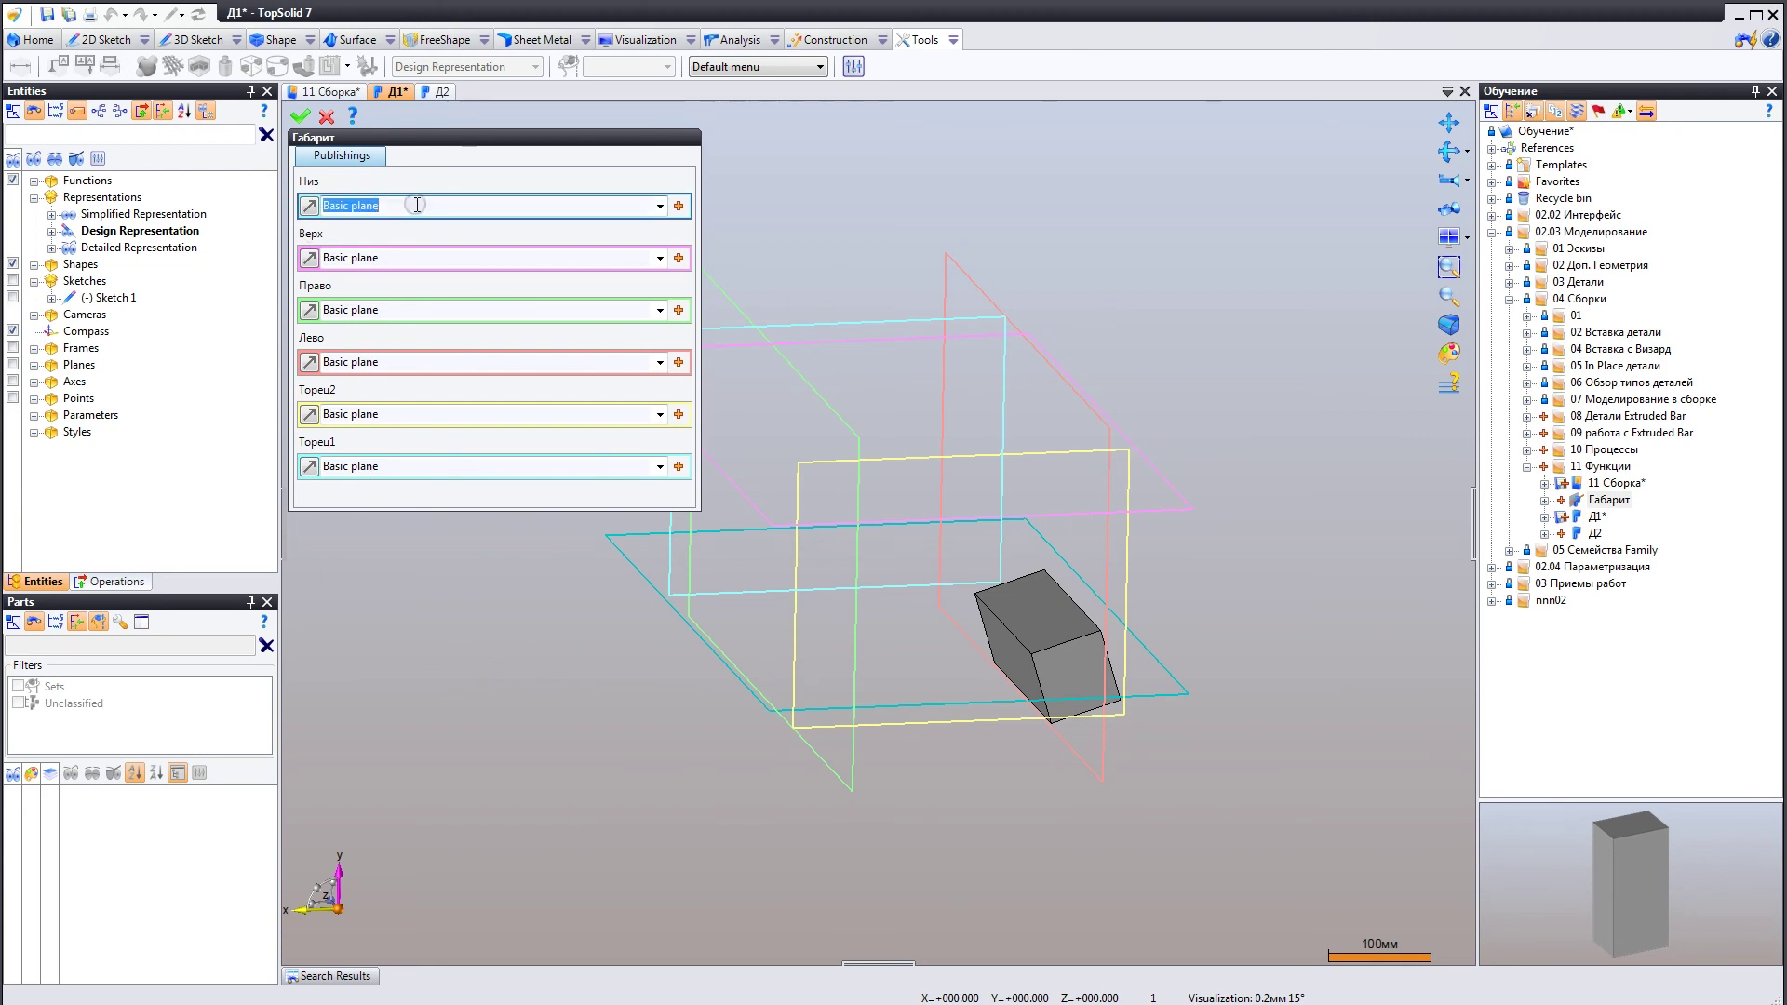
mouse_move(1081, 687)
middle_mouse_down()
mouse_move(1087, 724)
mouse_move(1268, 714)
mouse_move(626, 630)
mouse_move(954, 730)
mouse_move(981, 678)
mouse_move(1021, 764)
middle_mouse_up()
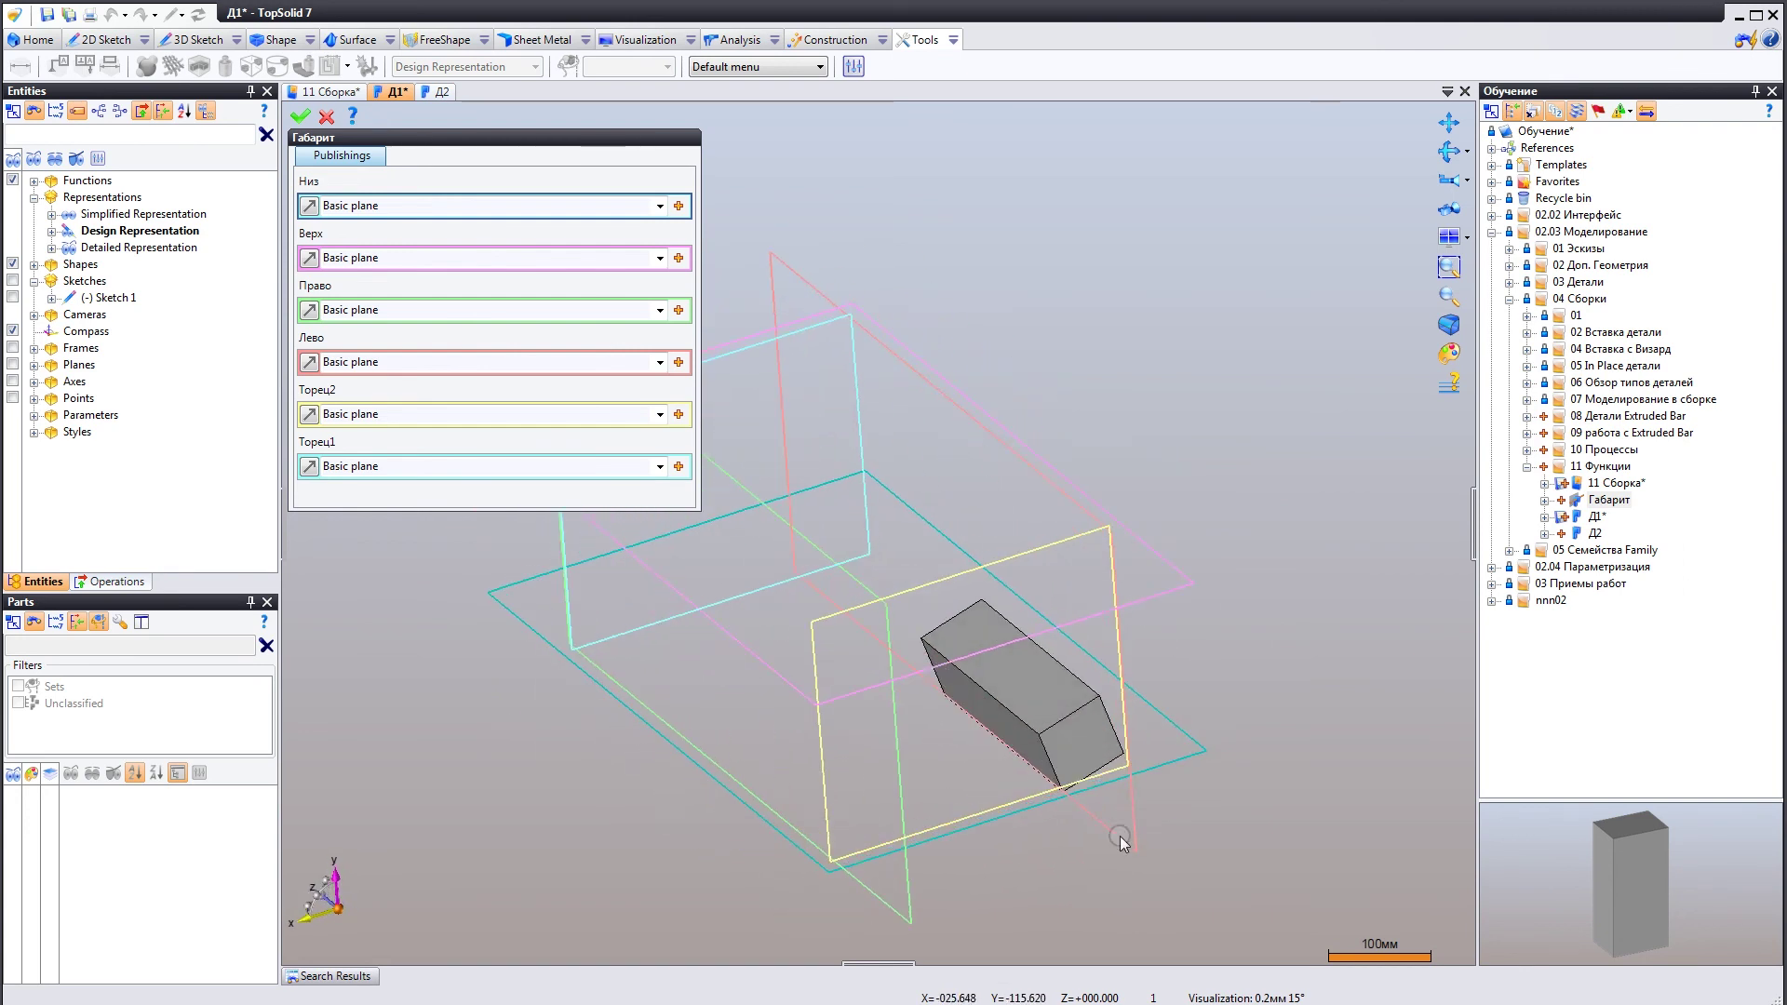
mouse_move(1028, 726)
middle_mouse_down()
mouse_move(1045, 639)
mouse_move(1077, 686)
mouse_move(1100, 678)
mouse_move(1070, 688)
middle_mouse_up()
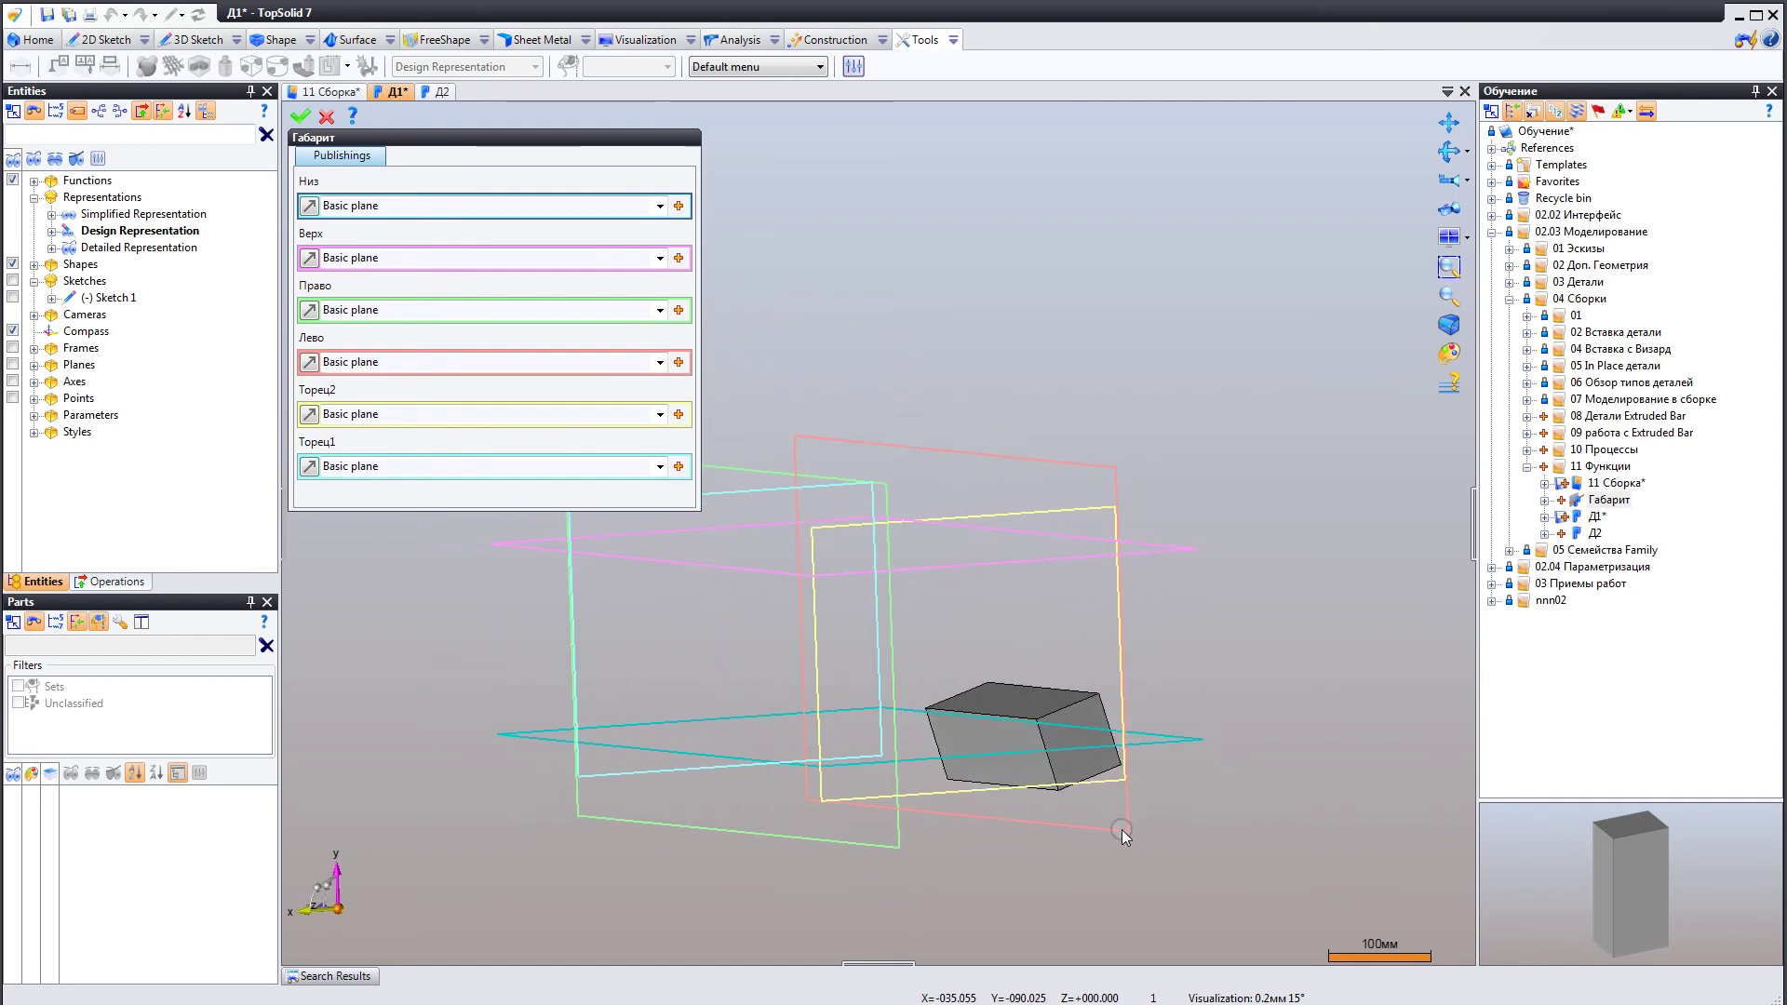
middle_click_drag(1070, 789, 1057, 730)
scroll(1057, 730, "up", 3)
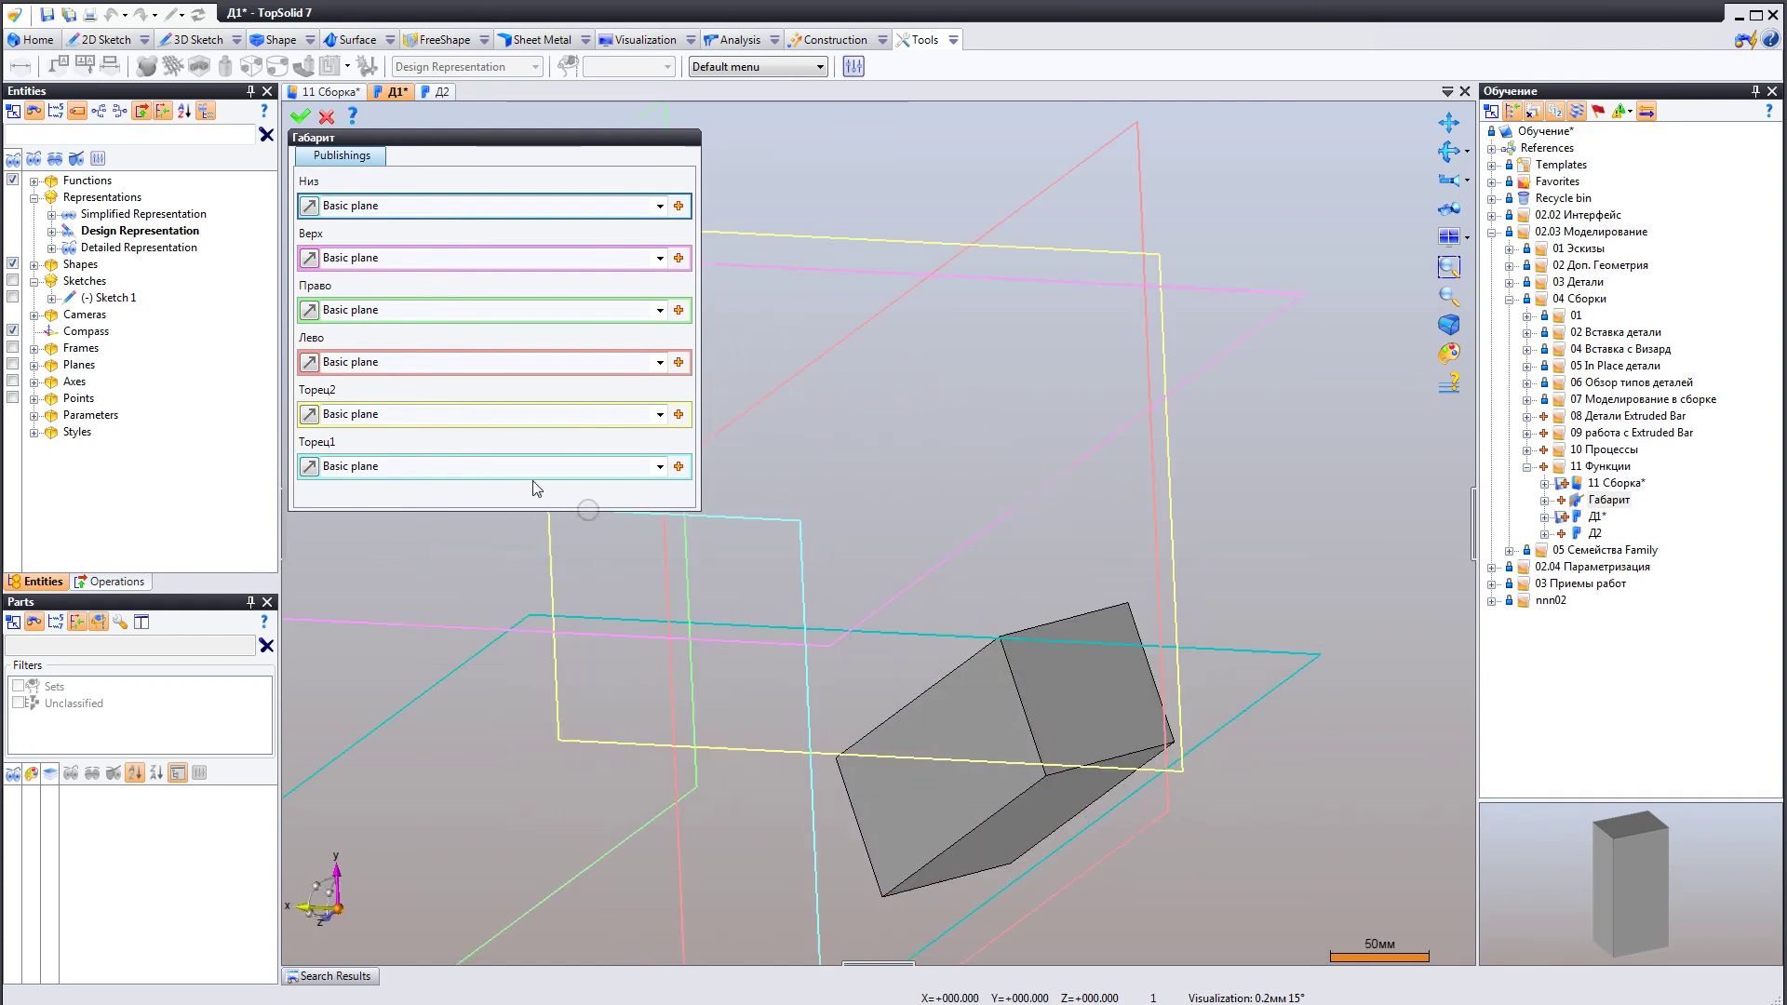
left_click(1041, 806)
Assign top, right, left and both end faces to Верх, Право, Лево, Торец2 and Торец1.
mouse_move(1042, 806)
middle_mouse_down()
mouse_move(1015, 633)
mouse_move(1124, 577)
mouse_move(1023, 629)
middle_mouse_up()
left_click(1007, 588)
left_click(1129, 583)
left_click(944, 639)
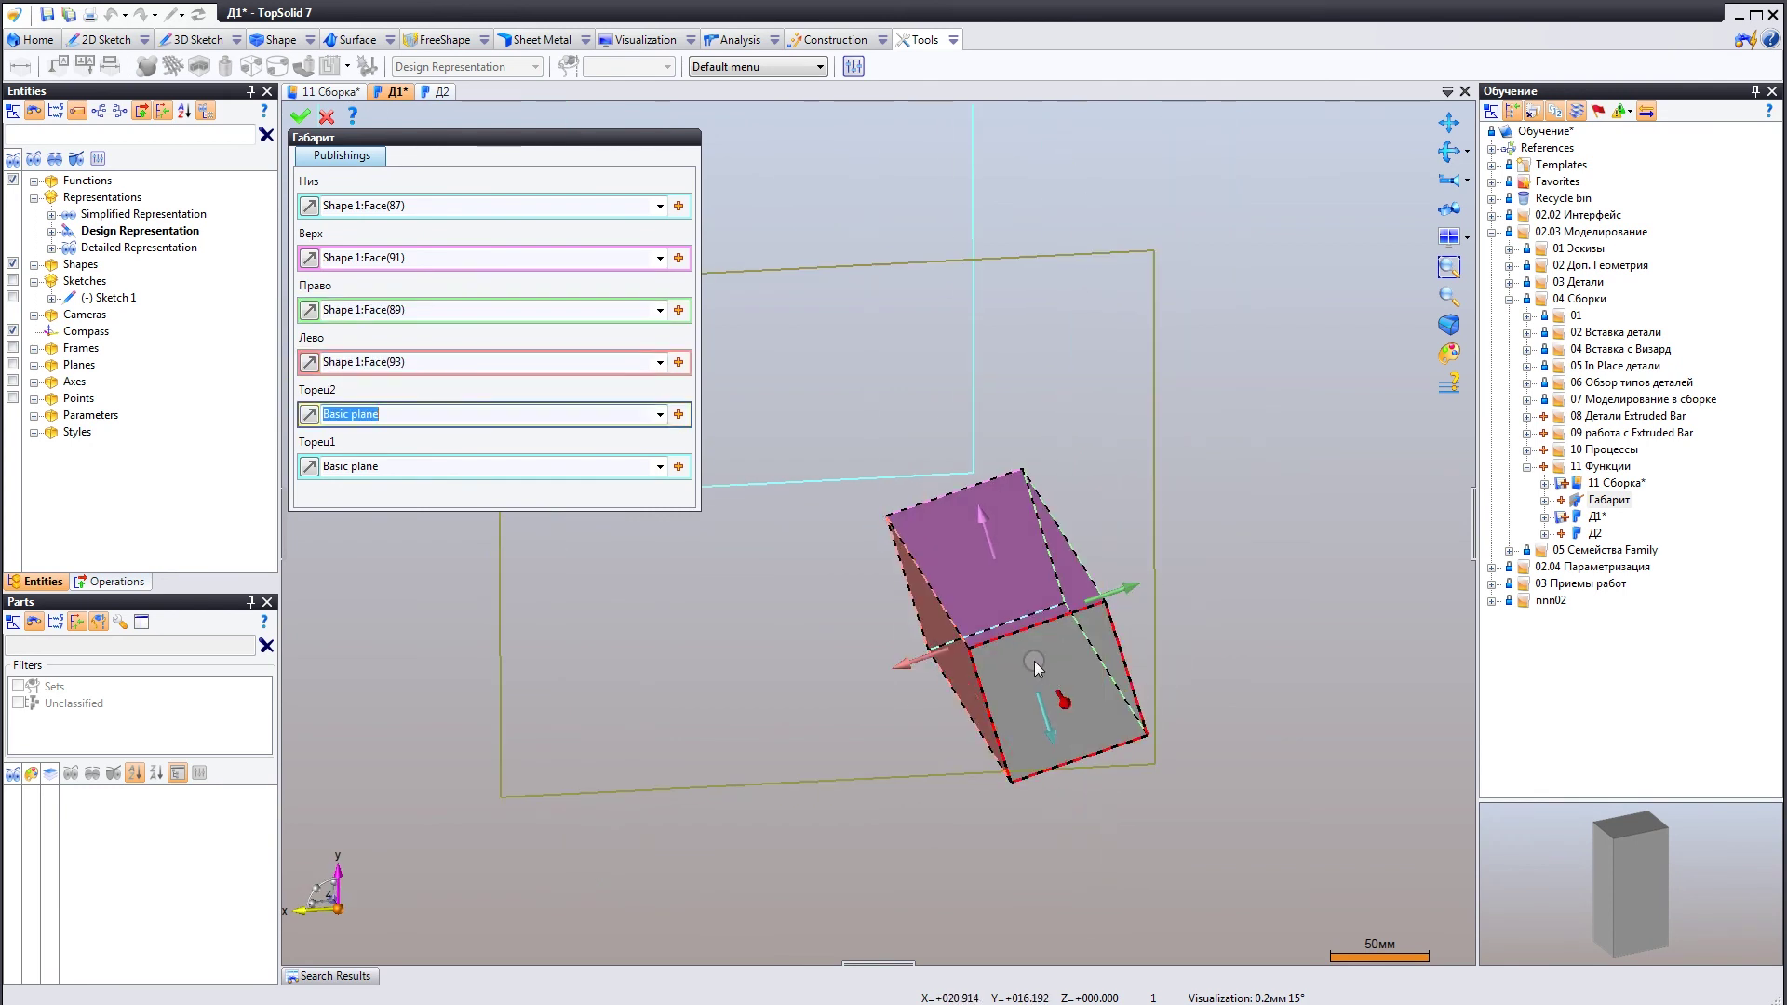
left_click(1012, 654)
middle_click_drag(1012, 653, 1172, 698)
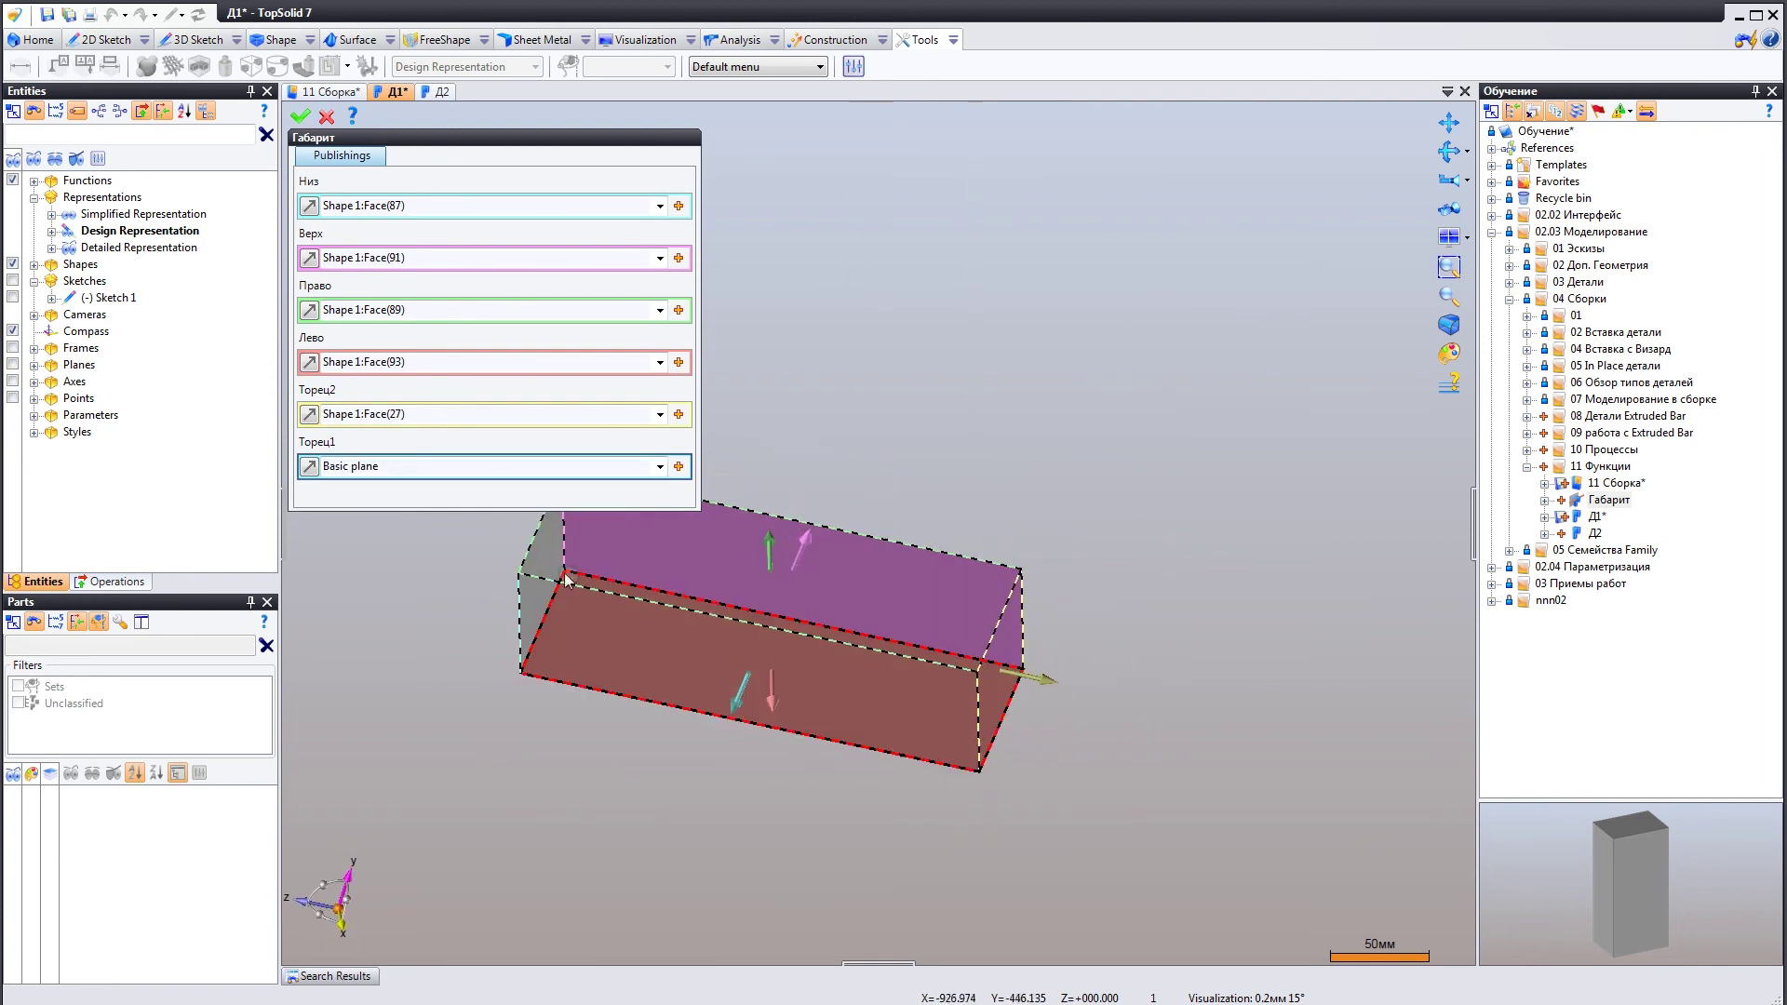
left_click(555, 567)
scroll(555, 568, "down", 2)
middle_click_drag(556, 568, 633, 651)
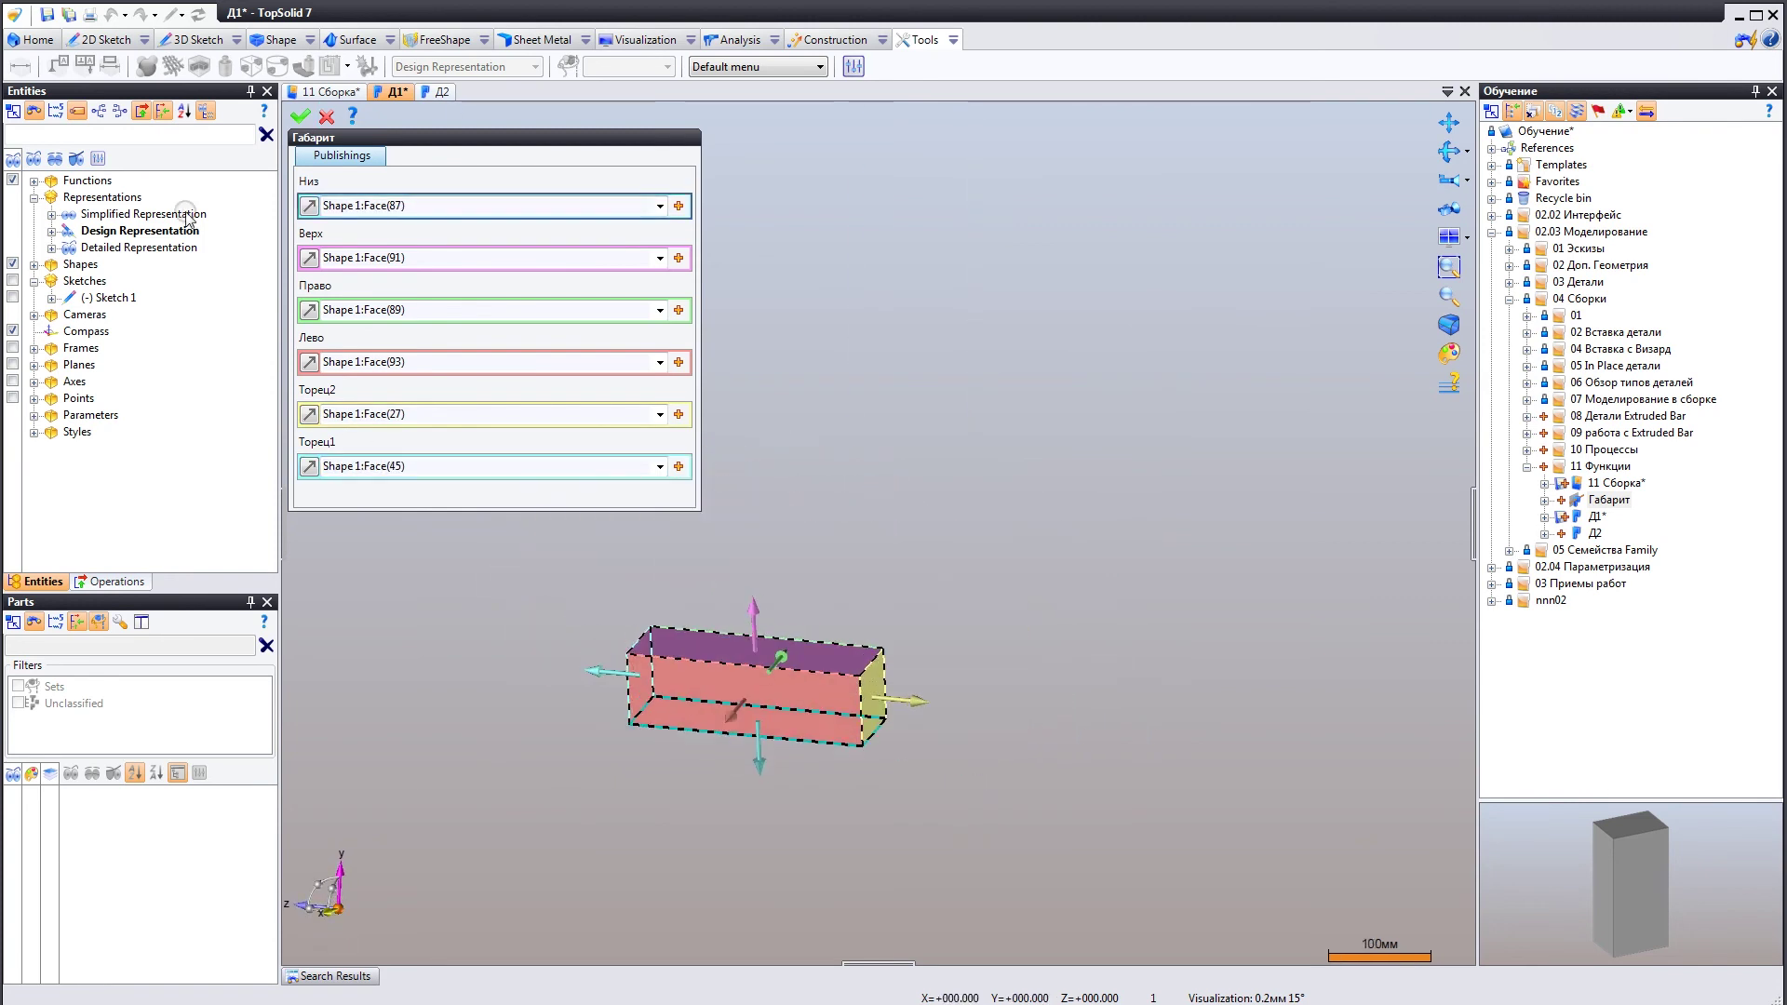
mouse_move(559, 643)
middle_mouse_down()
mouse_move(592, 674)
mouse_move(652, 677)
middle_mouse_up()
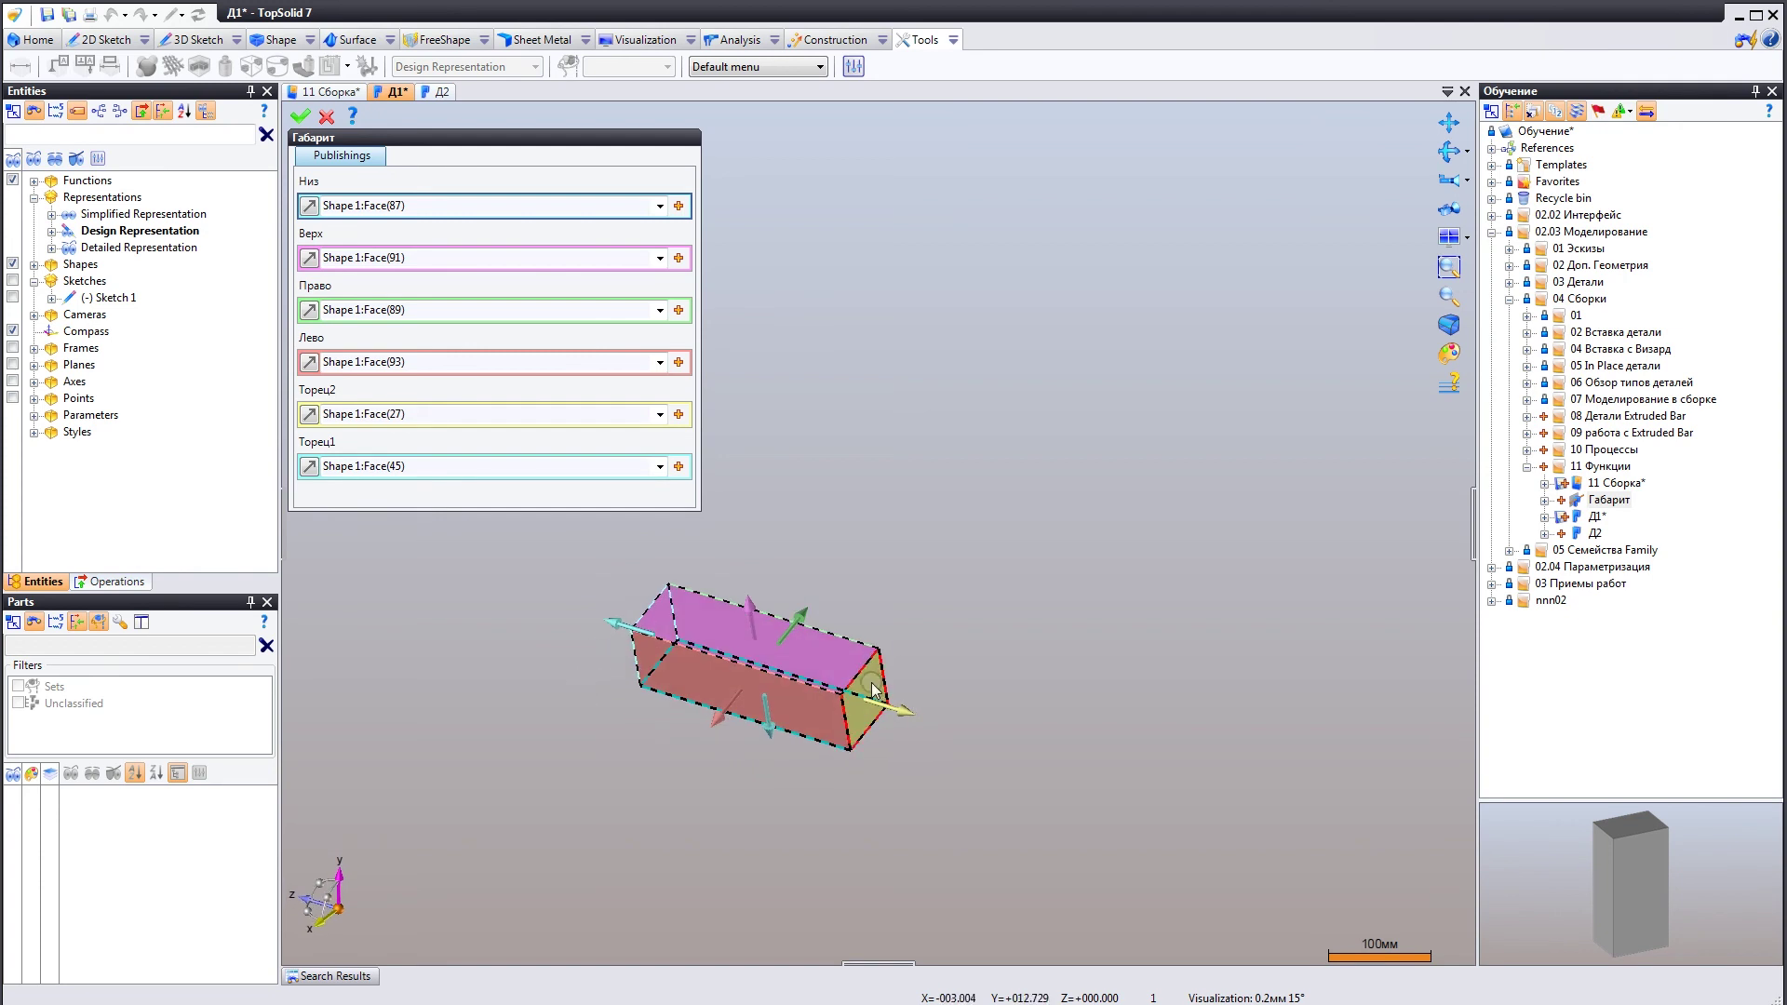
Validate the Габарит function on Д1 and inspect the box.
left_click(298, 119)
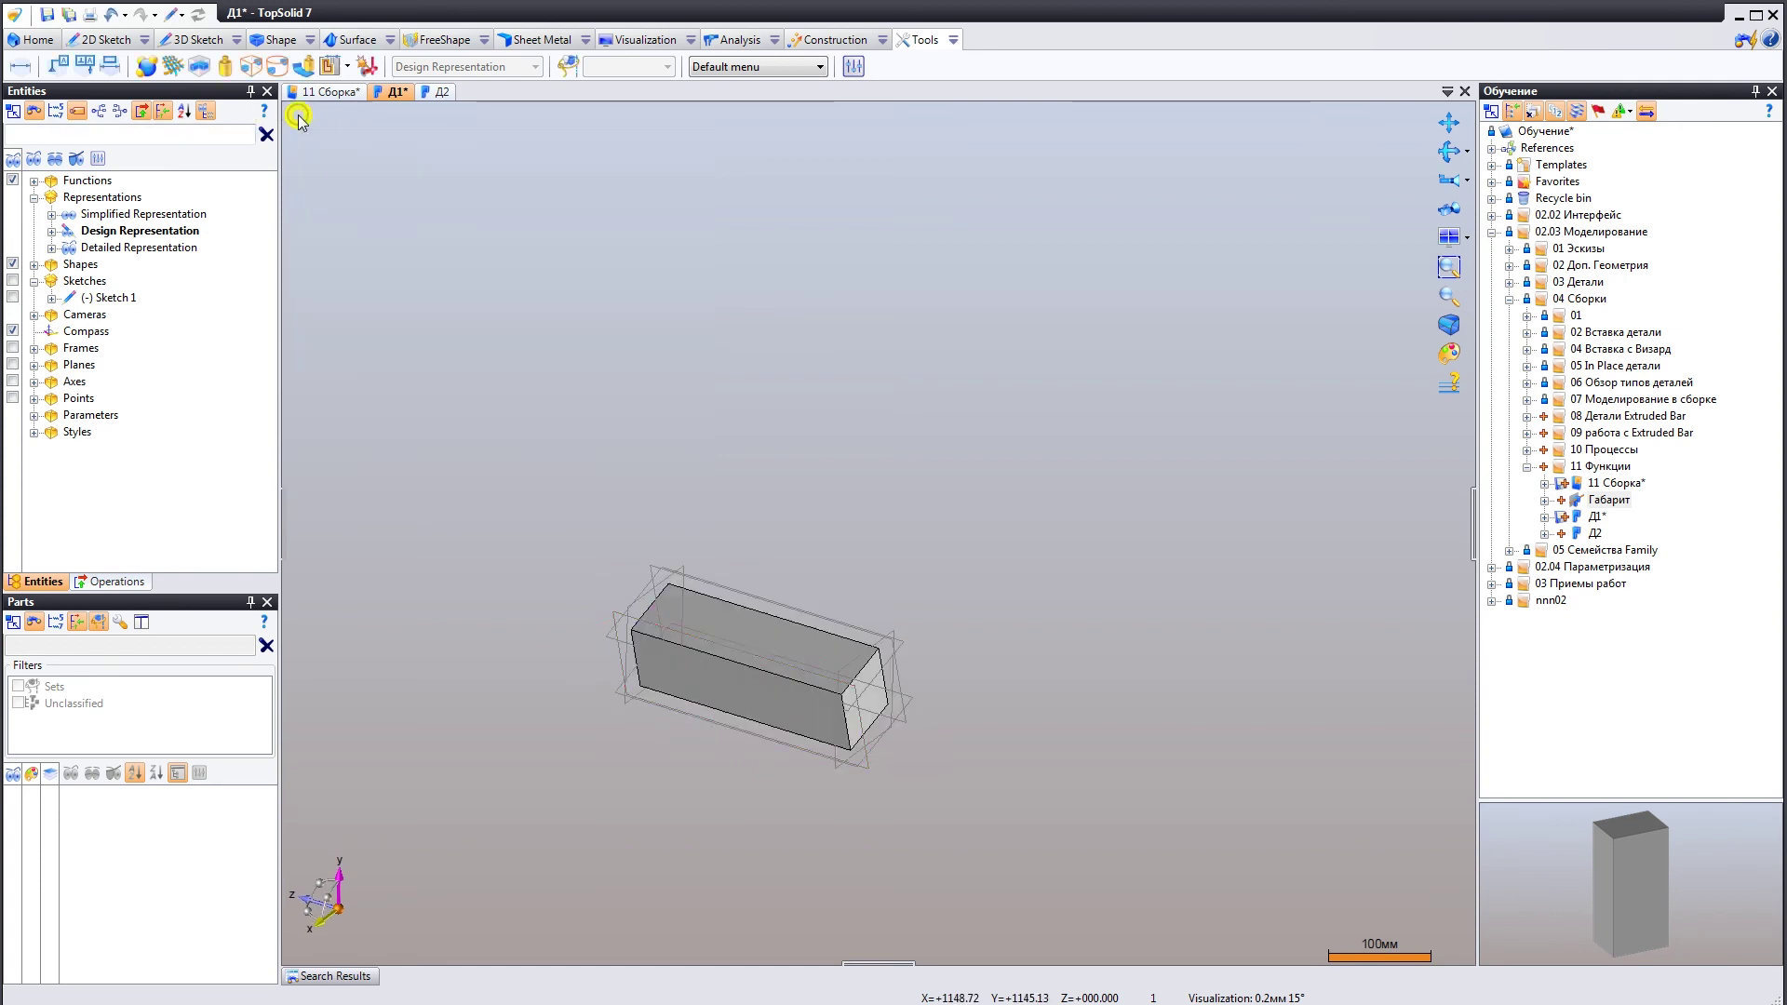
middle_click_drag(936, 784, 894, 703)
scroll(724, 533, "up", 2)
mouse_move(724, 533)
middle_mouse_down()
mouse_move(864, 490)
mouse_move(626, 471)
mouse_move(928, 446)
mouse_move(849, 515)
mouse_move(928, 490)
mouse_move(819, 395)
middle_mouse_up()
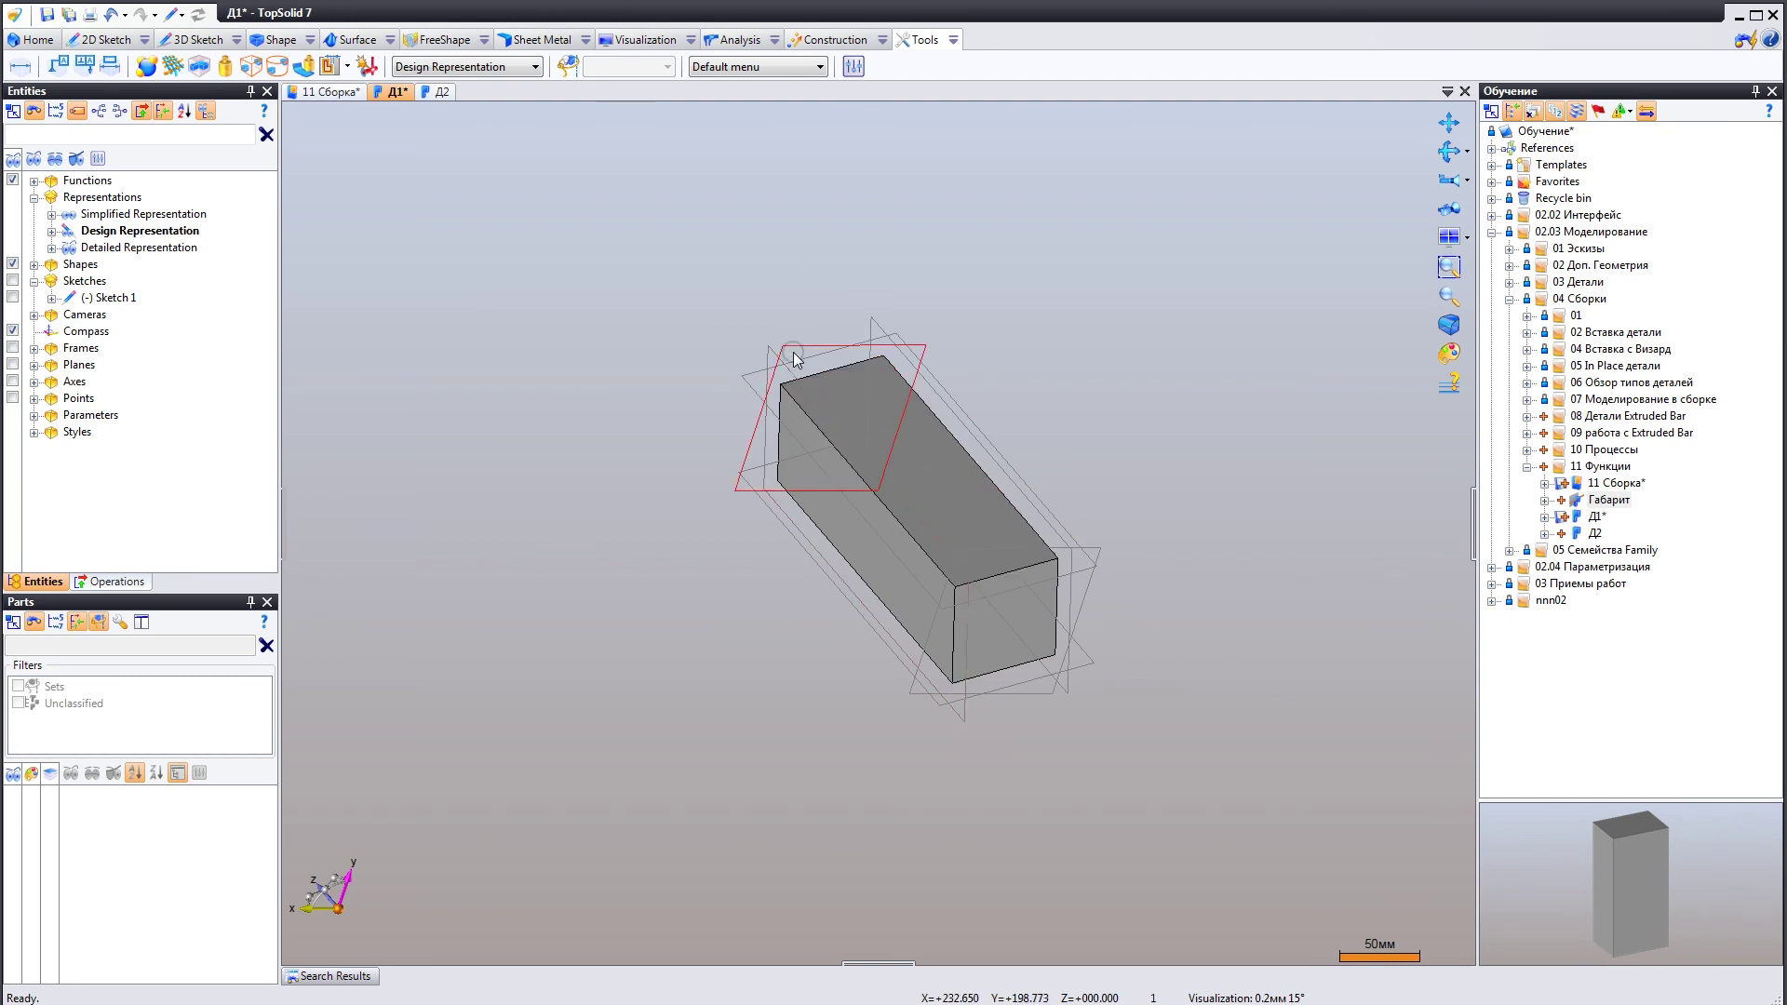
Hide the function planes, check the Provided Function operation, and save Д1.
left_click(12, 179)
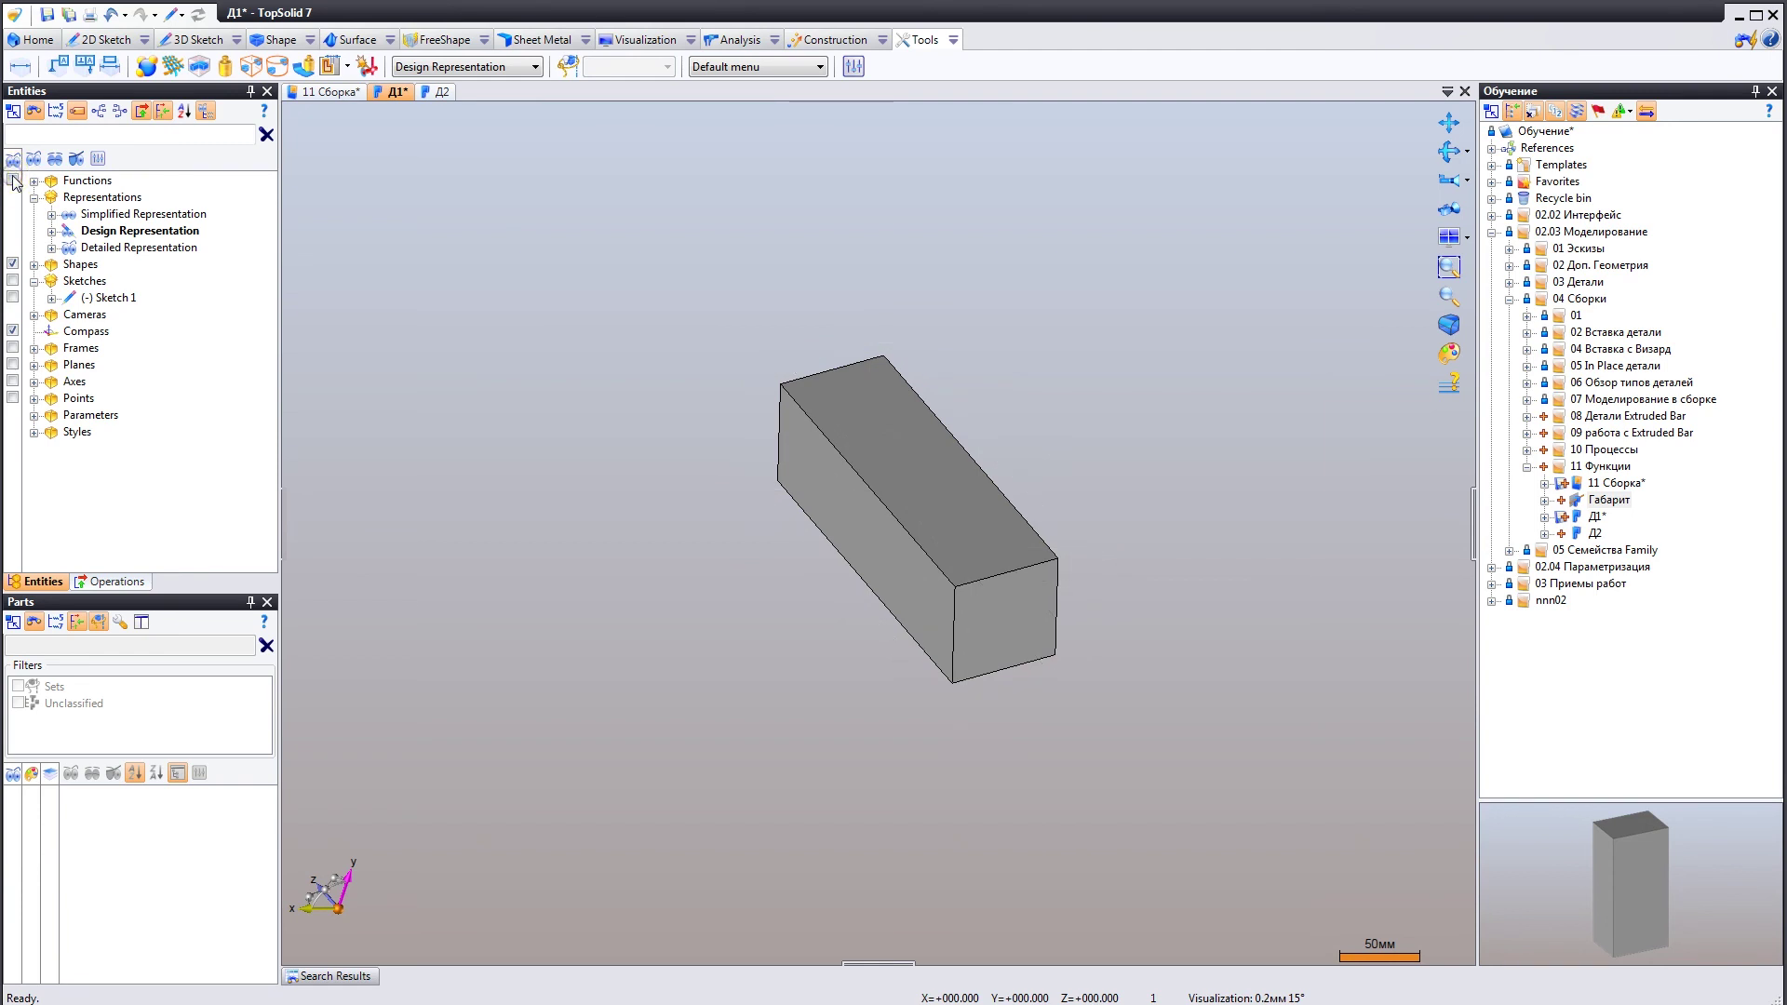
left_click(110, 581)
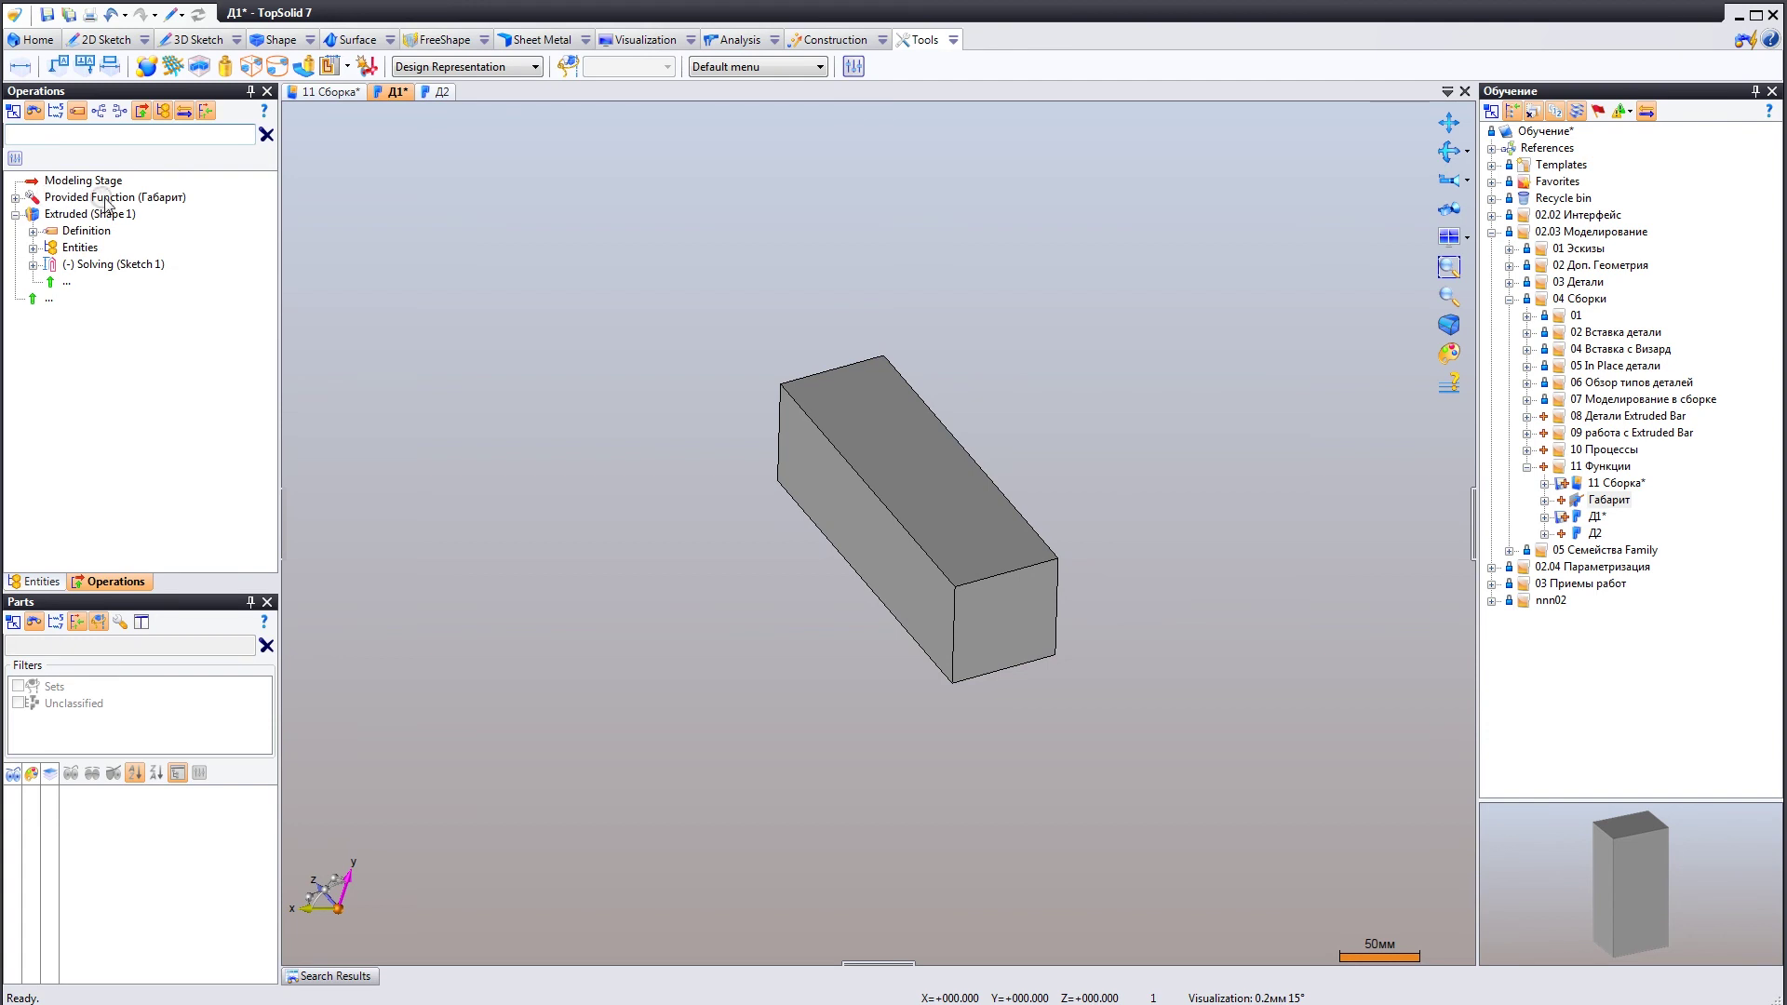
left_click(135, 198)
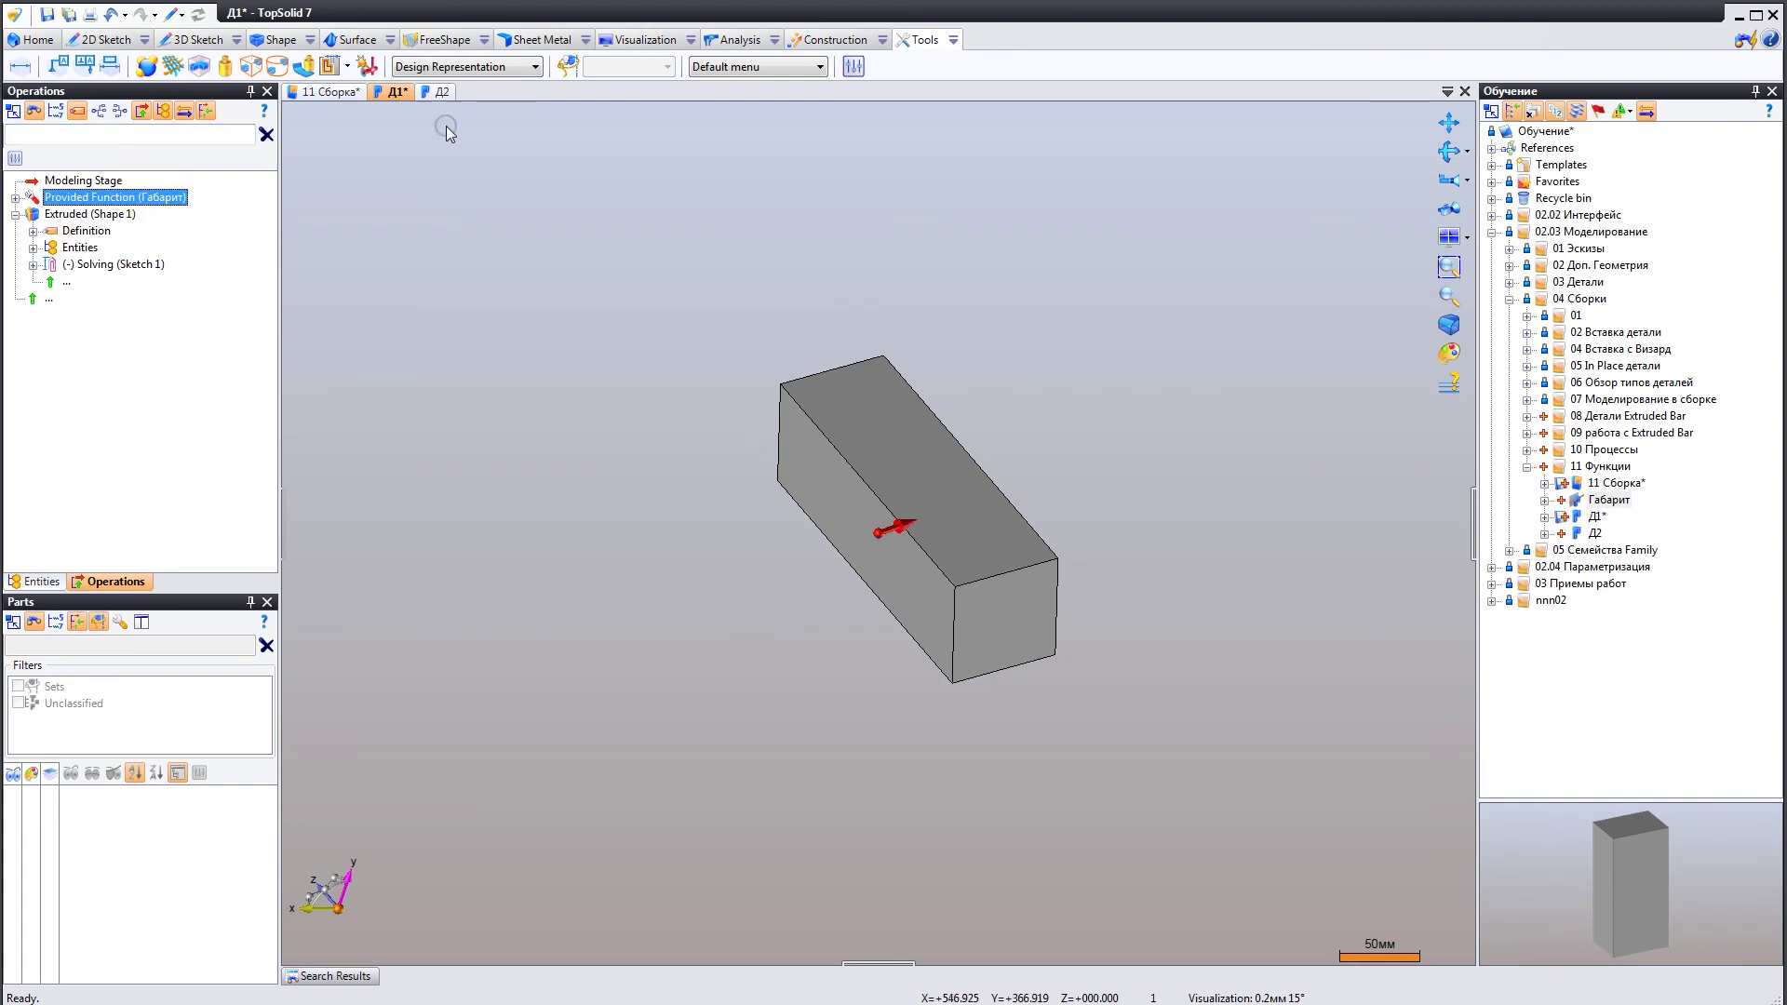
right_click(391, 97)
left_click(398, 104)
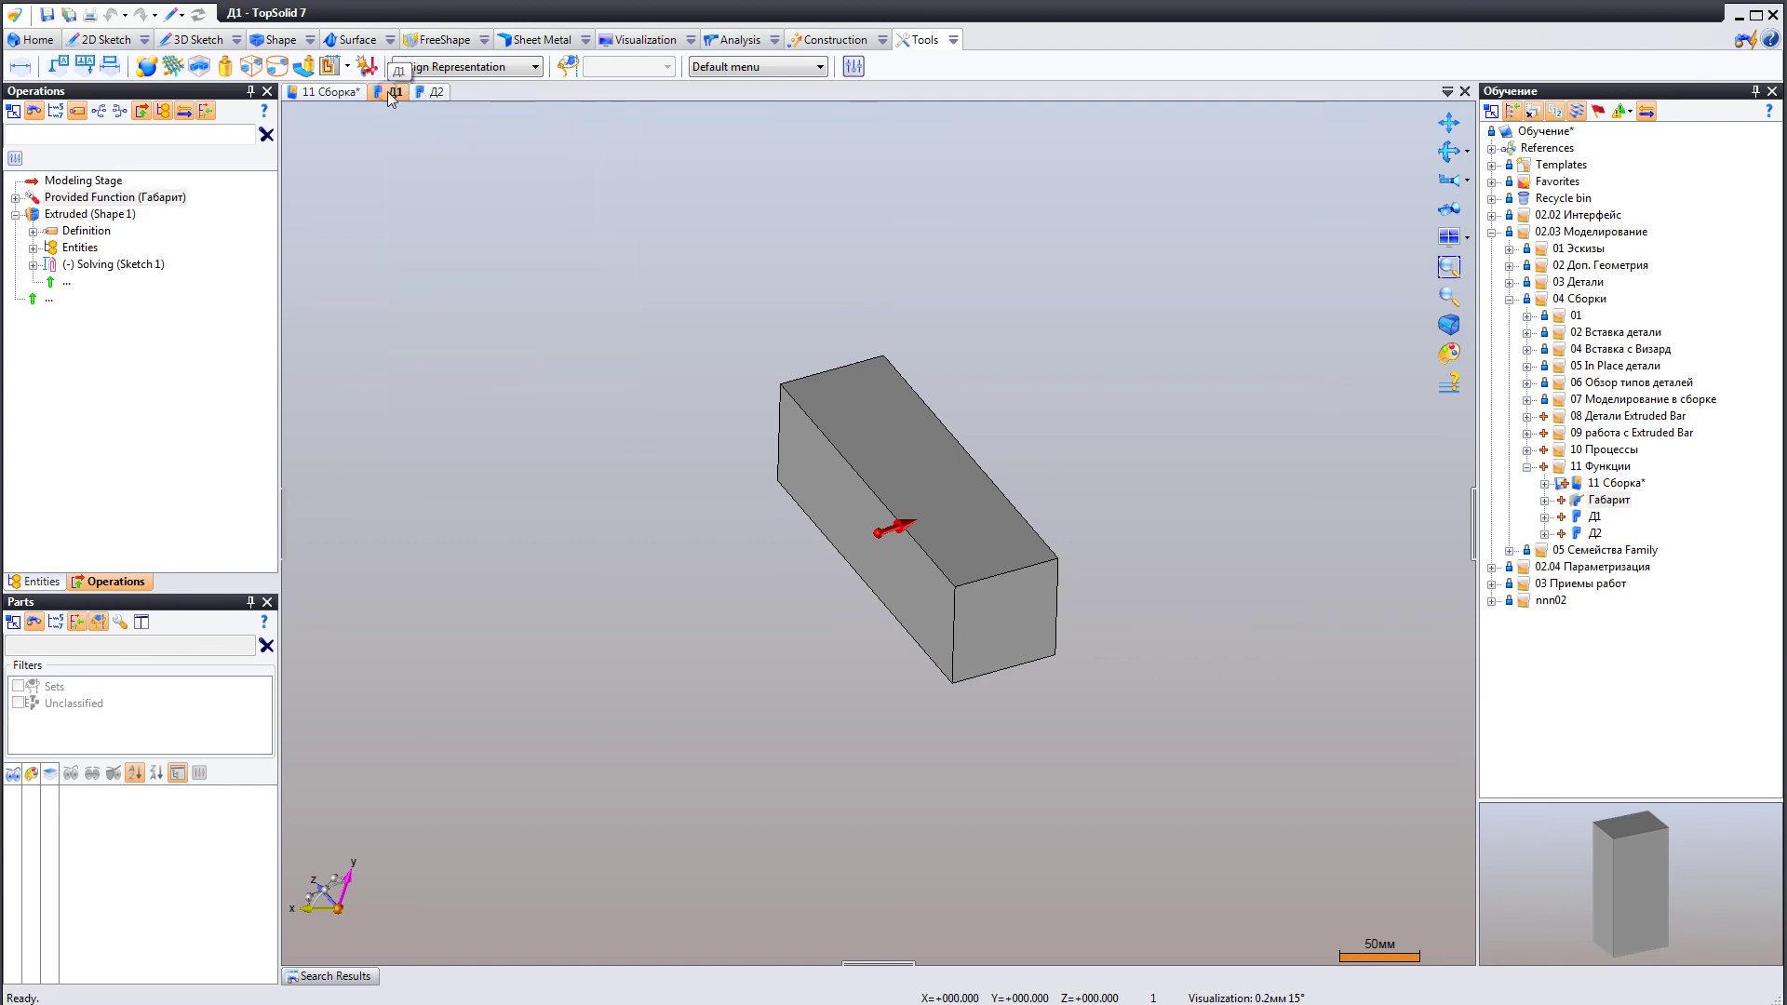
In 11 Сборка, delete both Д2 bars and drag a fresh Д2 into the viewport.
left_click(330, 92)
mouse_move(857, 575)
middle_mouse_down()
mouse_move(857, 522)
mouse_move(890, 503)
mouse_move(858, 567)
mouse_move(822, 563)
mouse_move(831, 579)
mouse_move(794, 562)
mouse_move(838, 578)
middle_mouse_up()
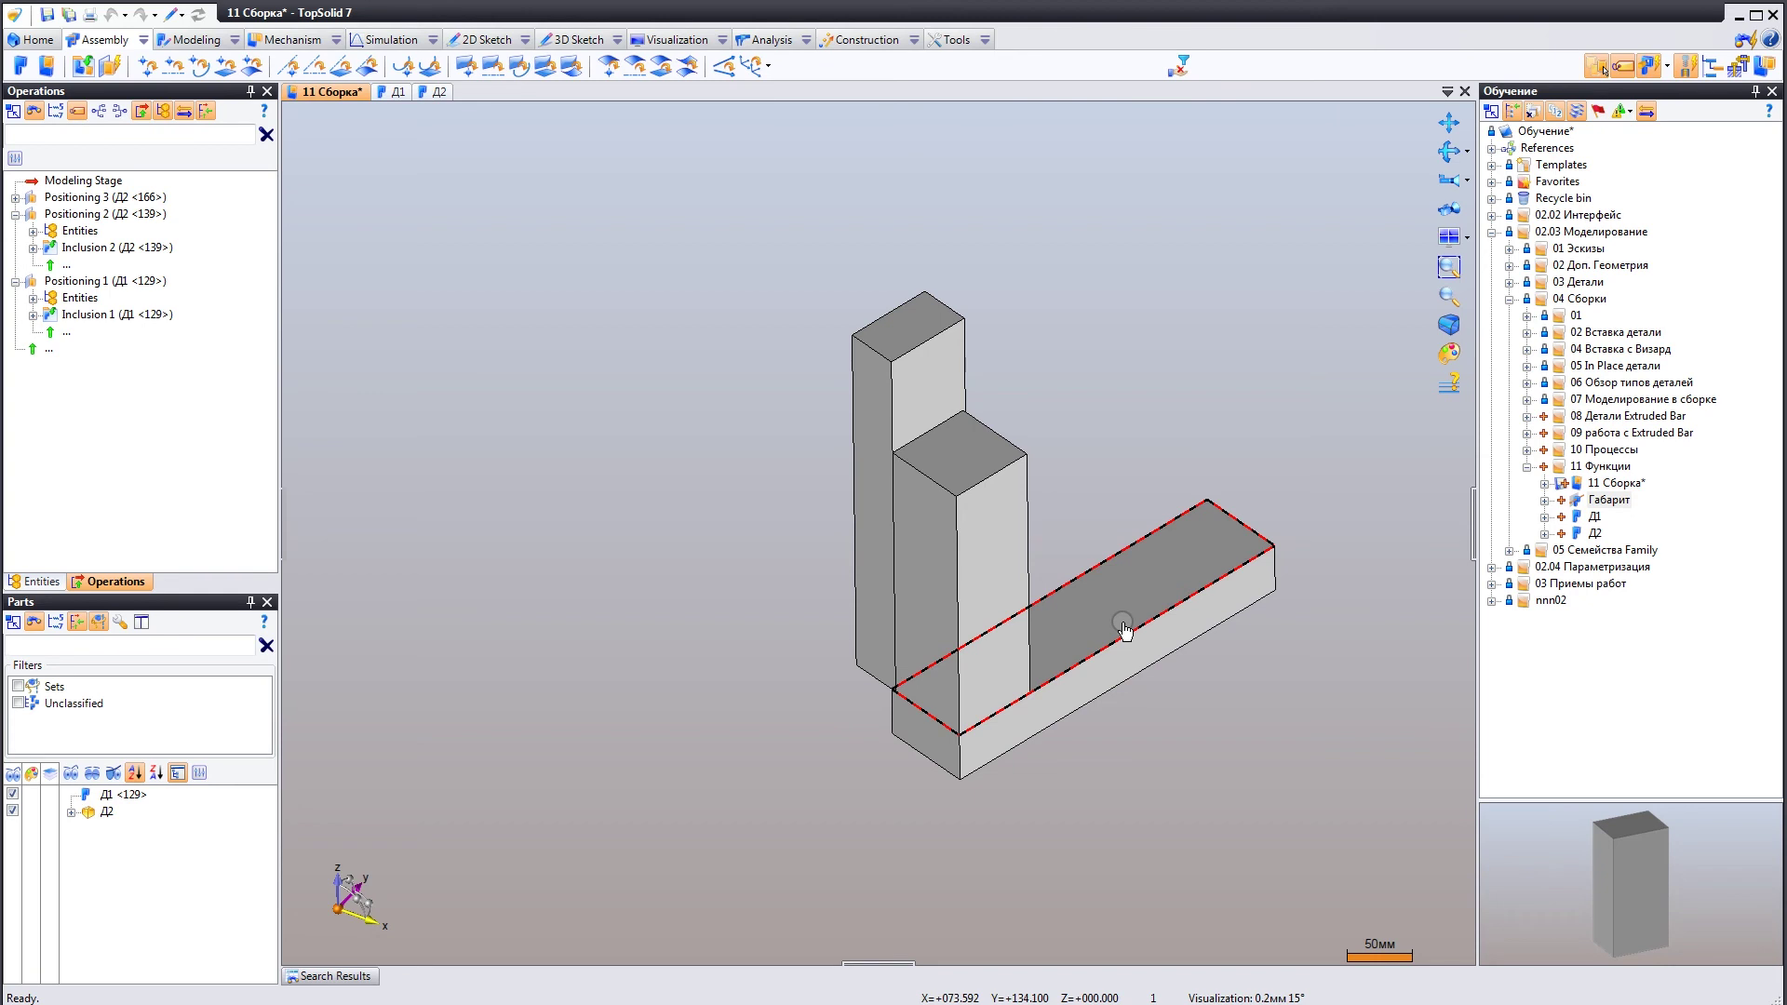
left_click(863, 398)
key("Delete")
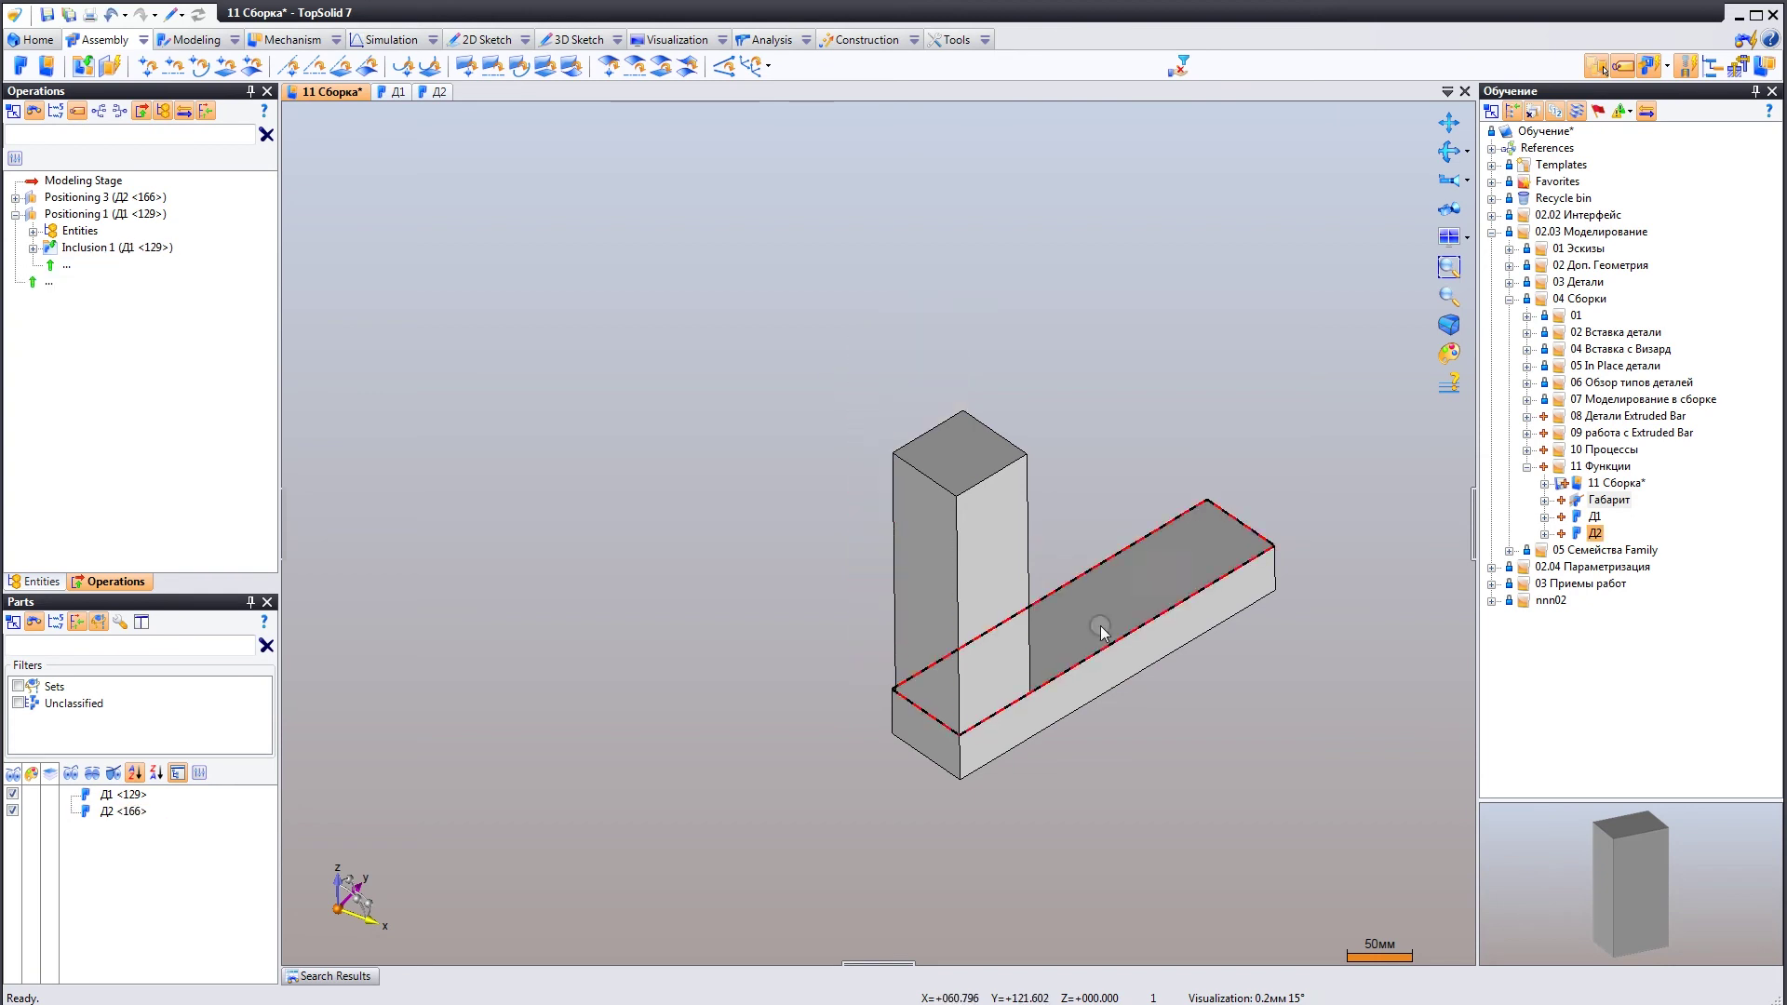
left_click(1100, 631)
key("Delete")
mouse_move(963, 646)
middle_mouse_down()
mouse_move(1057, 563)
mouse_move(989, 674)
mouse_move(946, 627)
middle_mouse_up()
left_click(1593, 533)
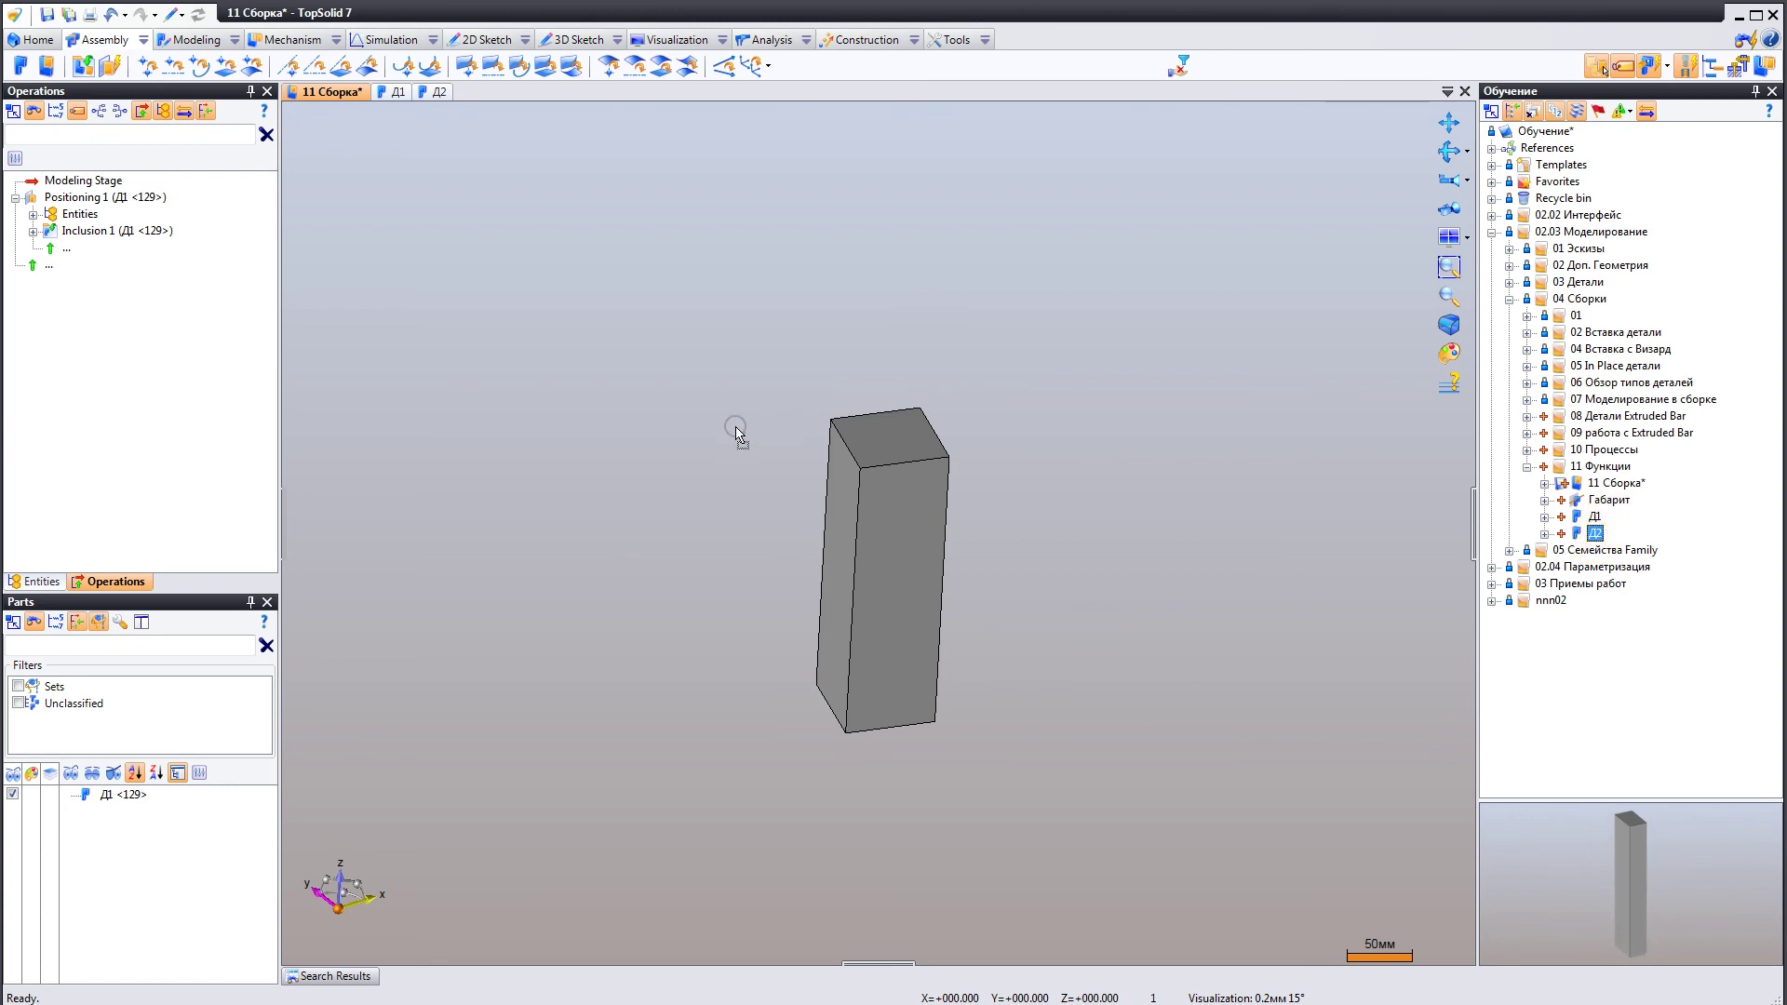
left_click_drag(735, 431, 729, 487)
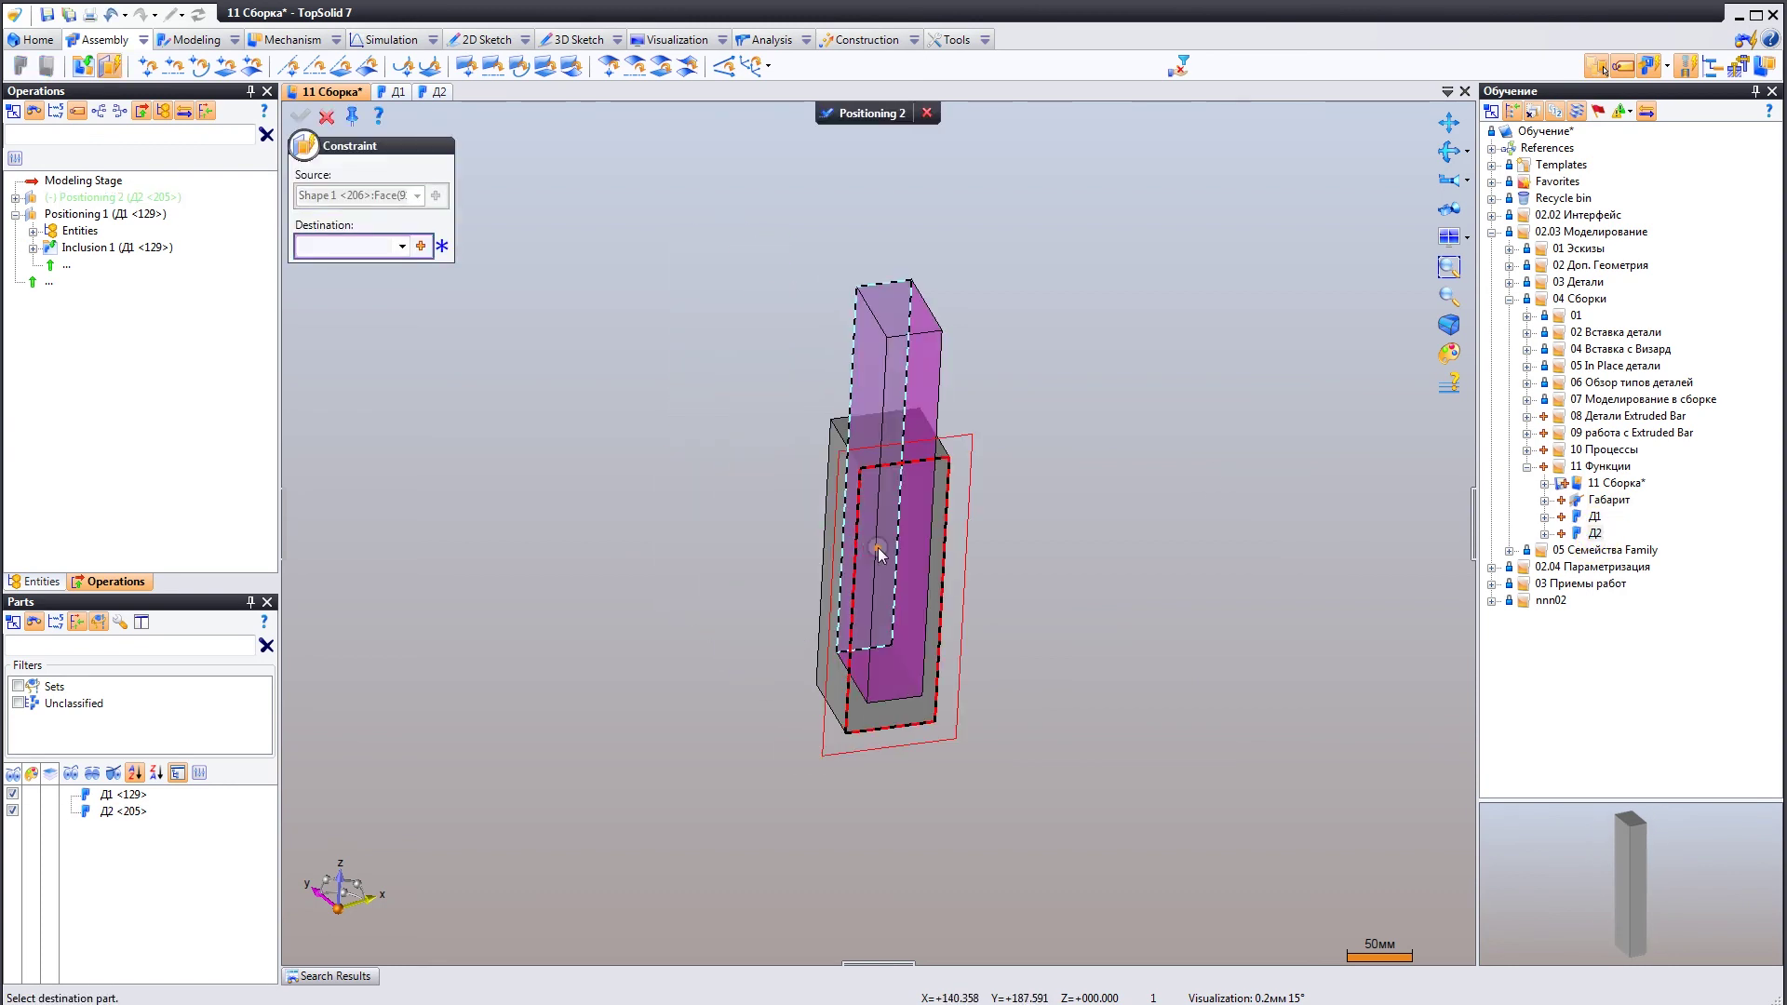
Mate the new Д2 bar's faces flush against Д1 with three plane-on-plane constraints, then validate Positioning 2.
left_click(849, 611)
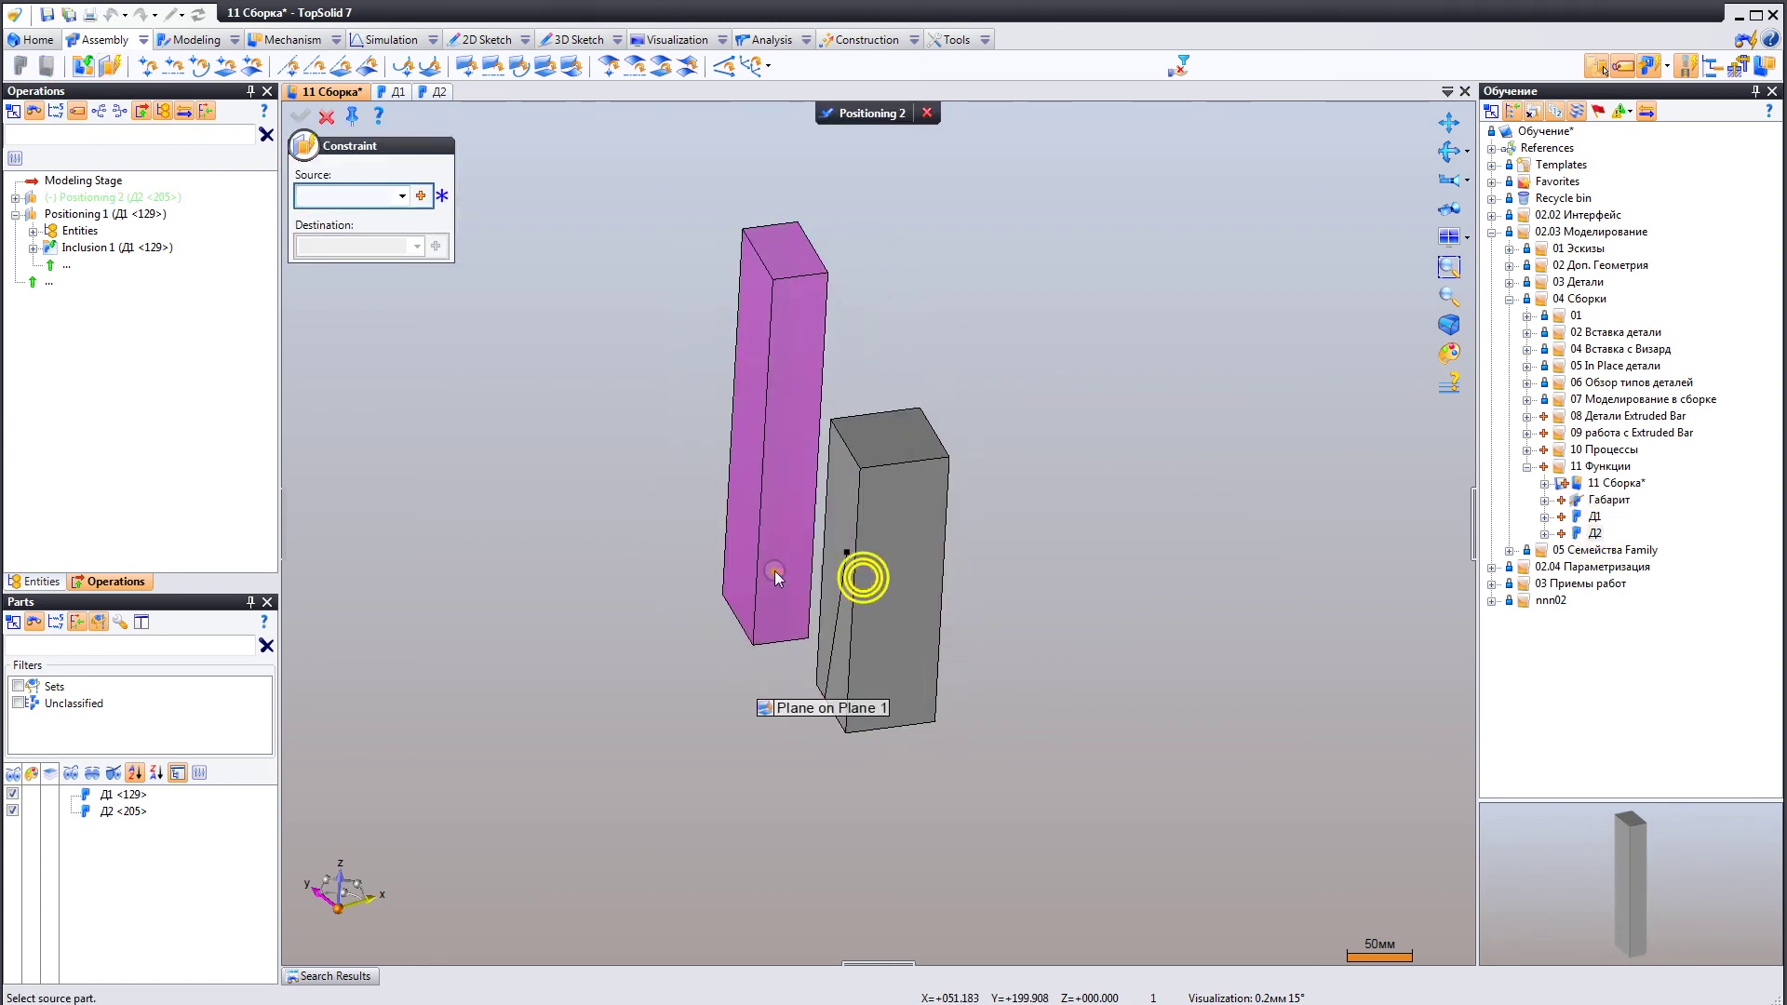
middle_click_drag(774, 571, 774, 666)
left_click(918, 773)
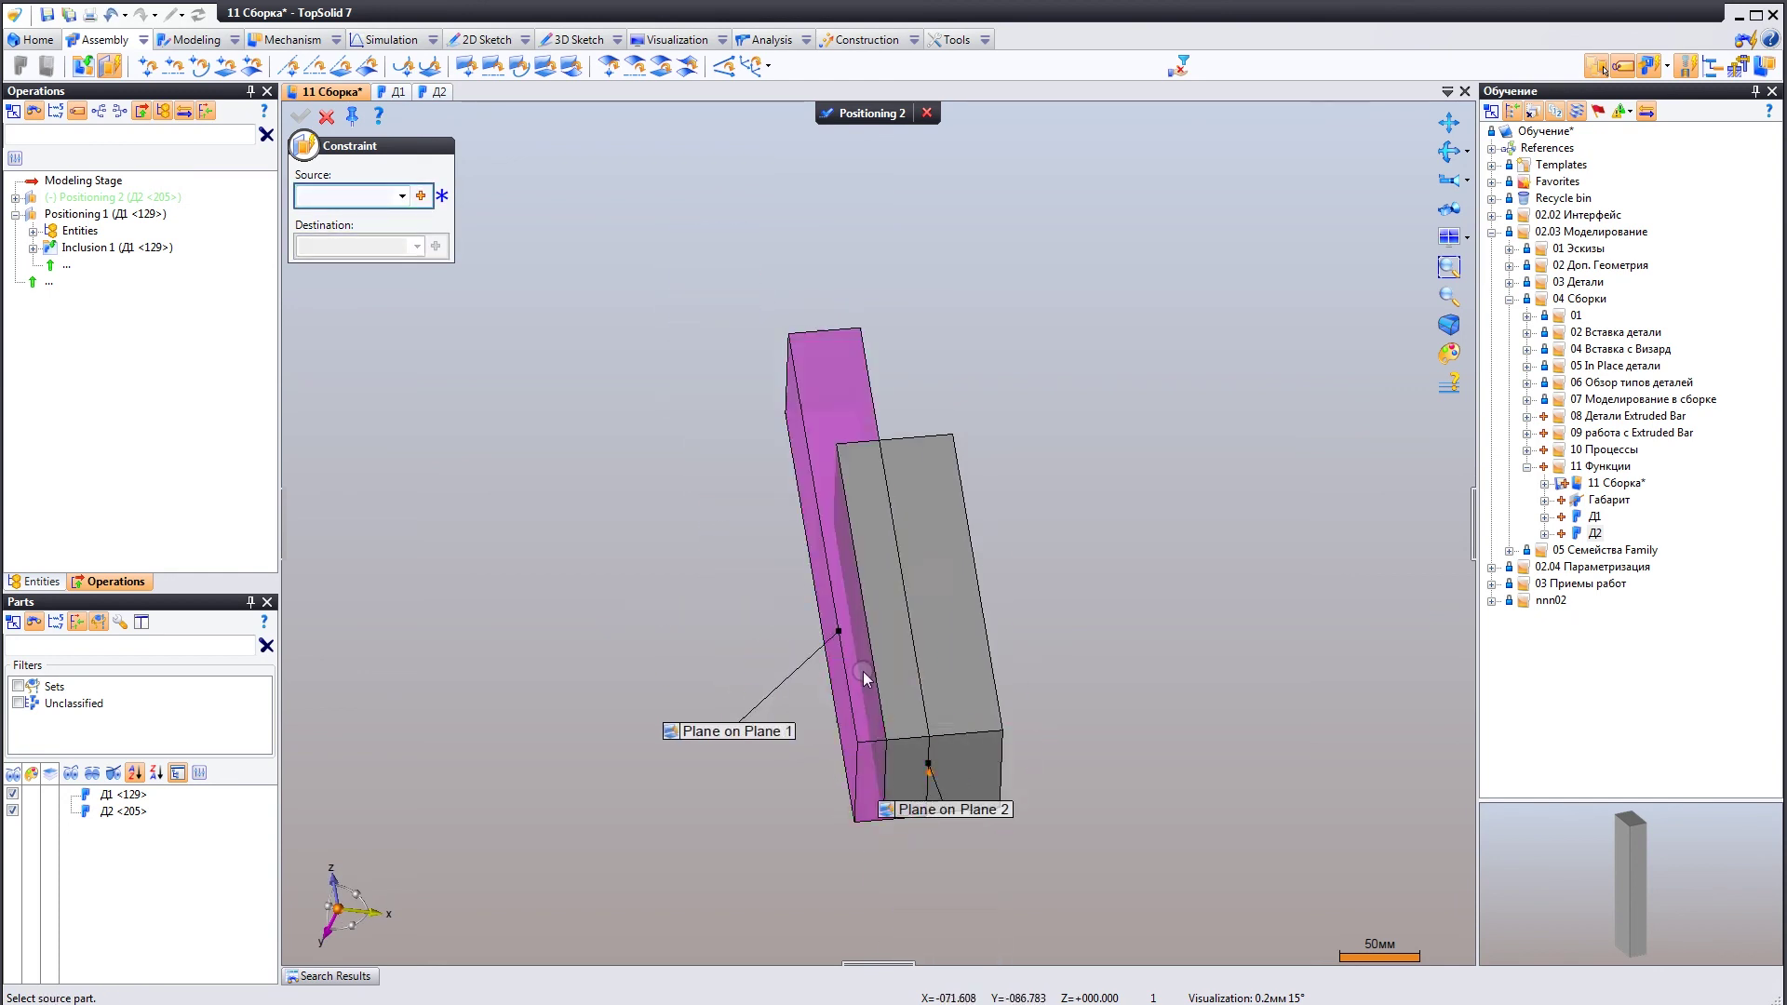
left_click_drag(798, 730, 779, 675)
left_click(838, 682)
mouse_move(890, 680)
left_mouse_down()
mouse_move(894, 661)
mouse_move(806, 626)
mouse_move(762, 507)
mouse_move(808, 504)
left_mouse_up()
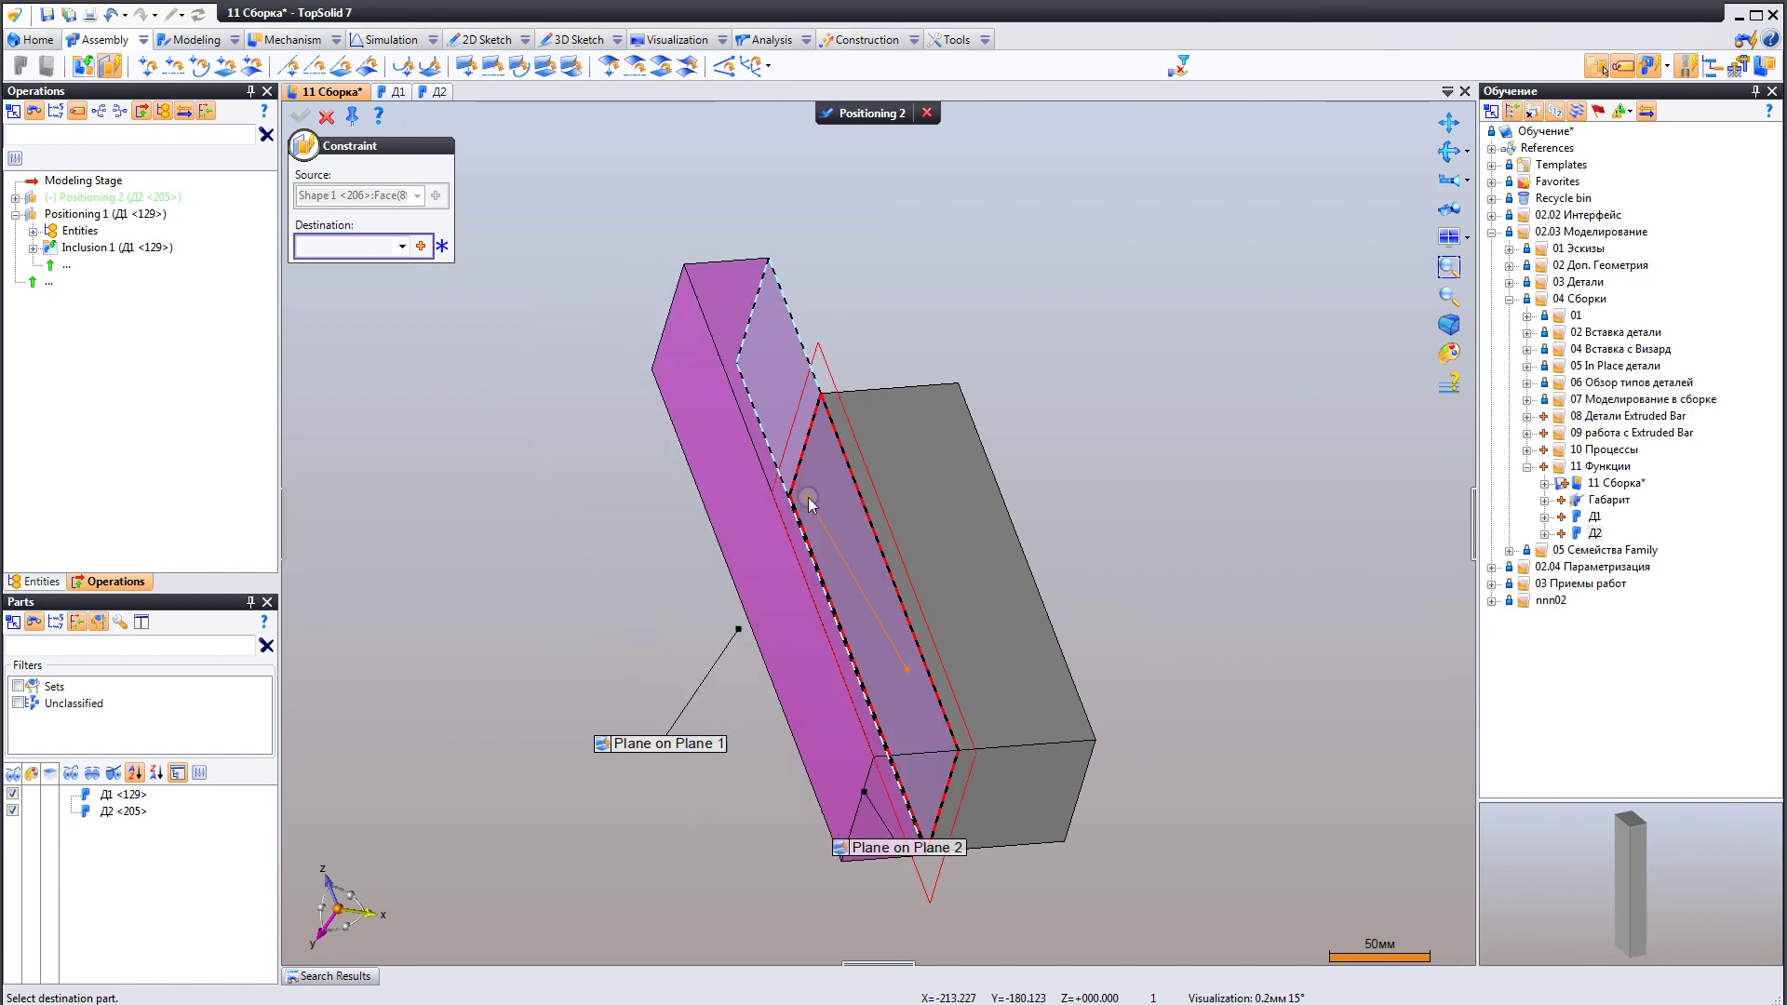
mouse_move(817, 493)
left_mouse_down()
mouse_move(891, 618)
mouse_move(857, 580)
left_mouse_up()
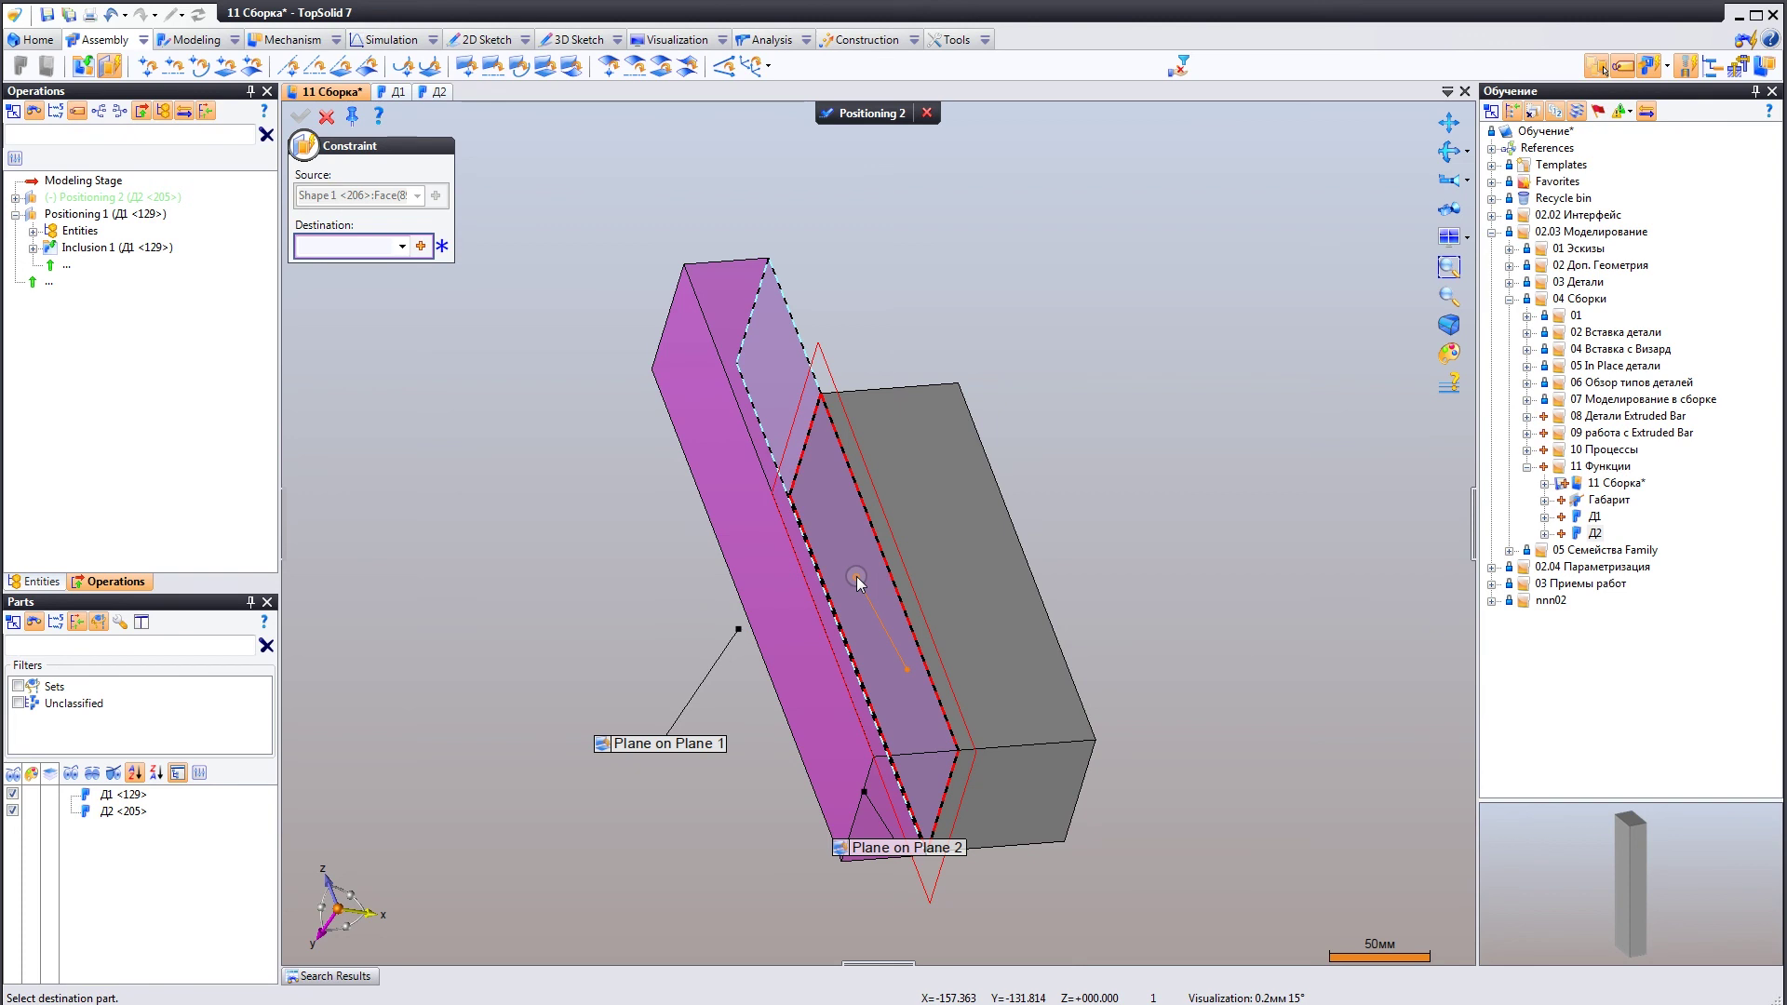
left_click_drag(857, 581, 835, 546)
left_click_drag(835, 547, 834, 533)
middle_click_drag(908, 562, 971, 702)
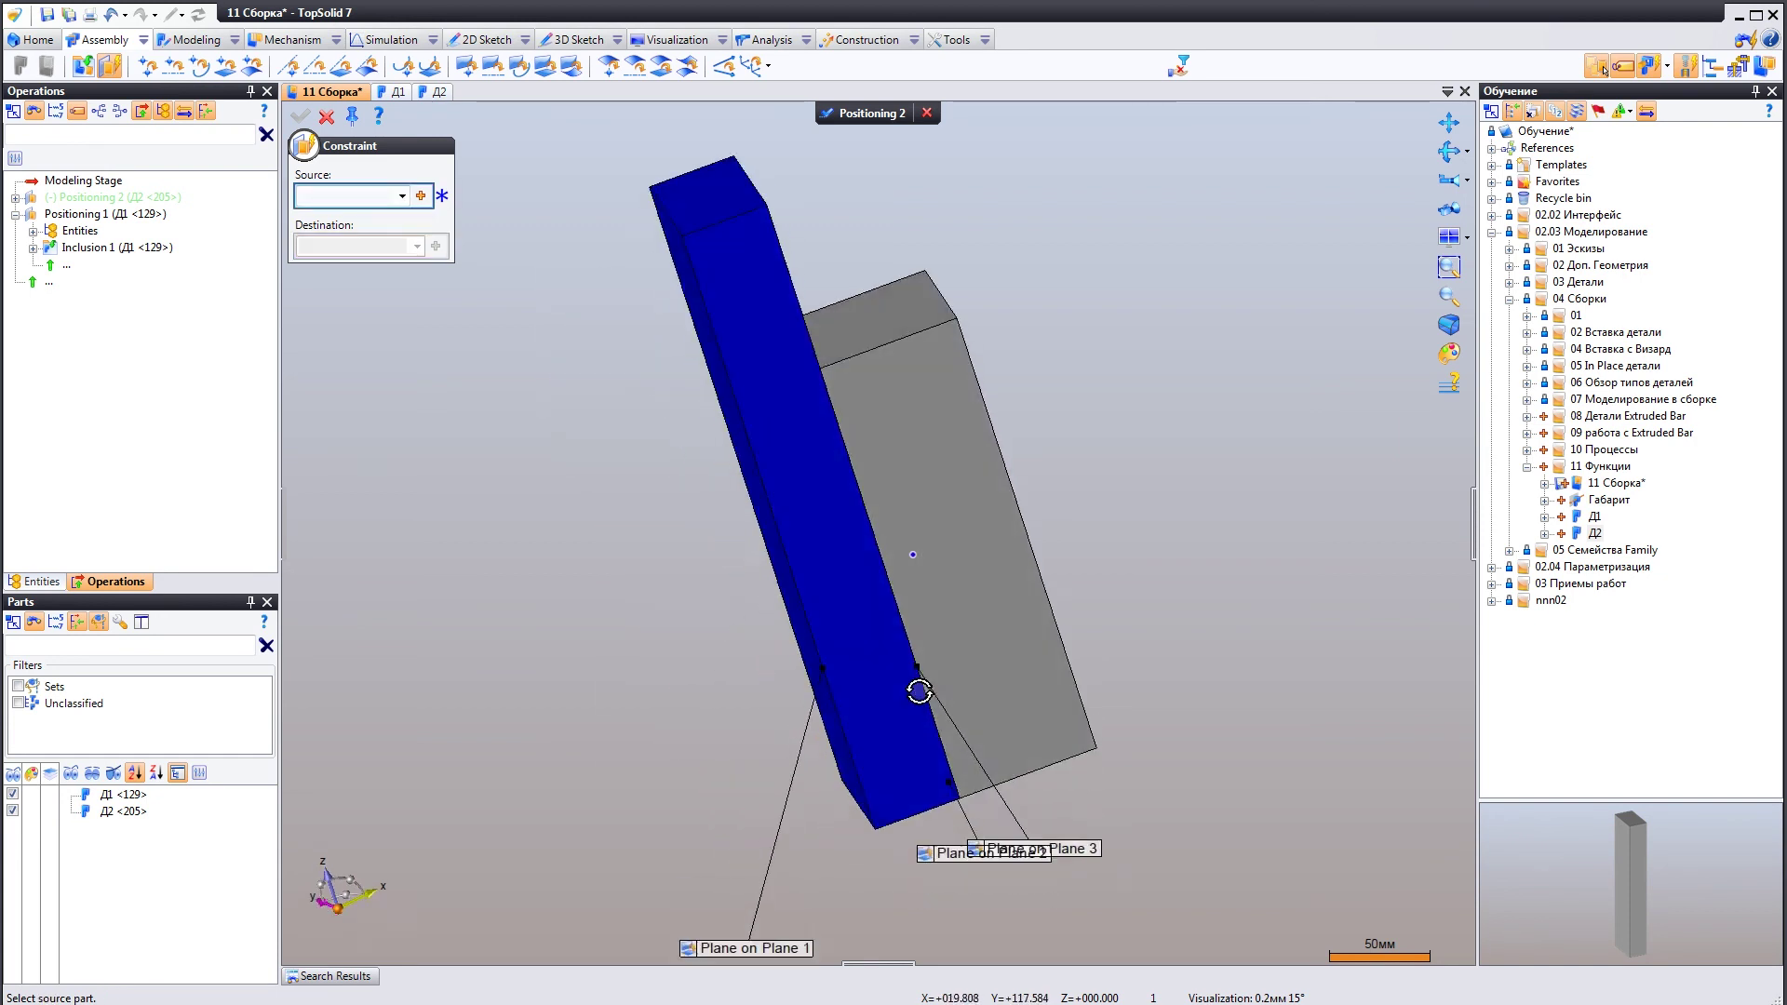
left_click(836, 112)
Insert another Д2 as a horizontal base under both uprights with three plane-on-plane mates, validated as Positioning 3.
left_click_drag(1592, 532, 1228, 505)
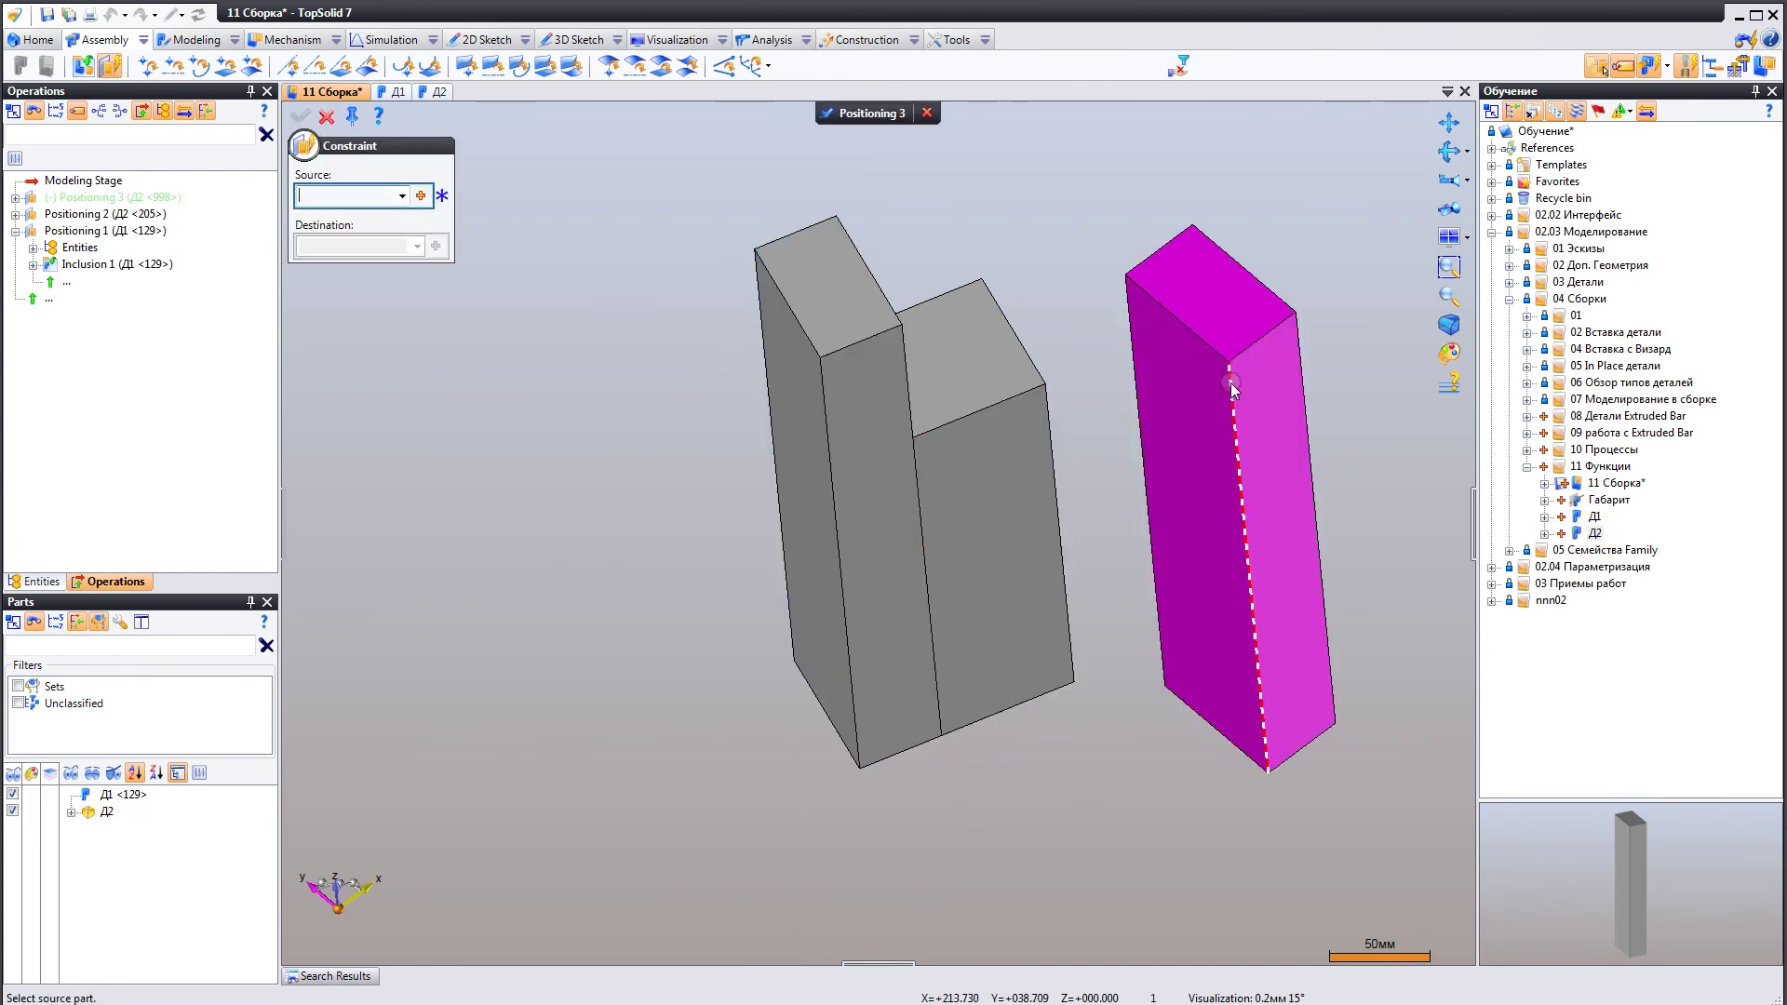
left_click(1231, 499)
mouse_move(1196, 367)
middle_mouse_down()
mouse_move(1053, 447)
mouse_move(1008, 601)
mouse_move(1118, 668)
middle_mouse_up()
left_click(1008, 601)
left_click(1105, 663)
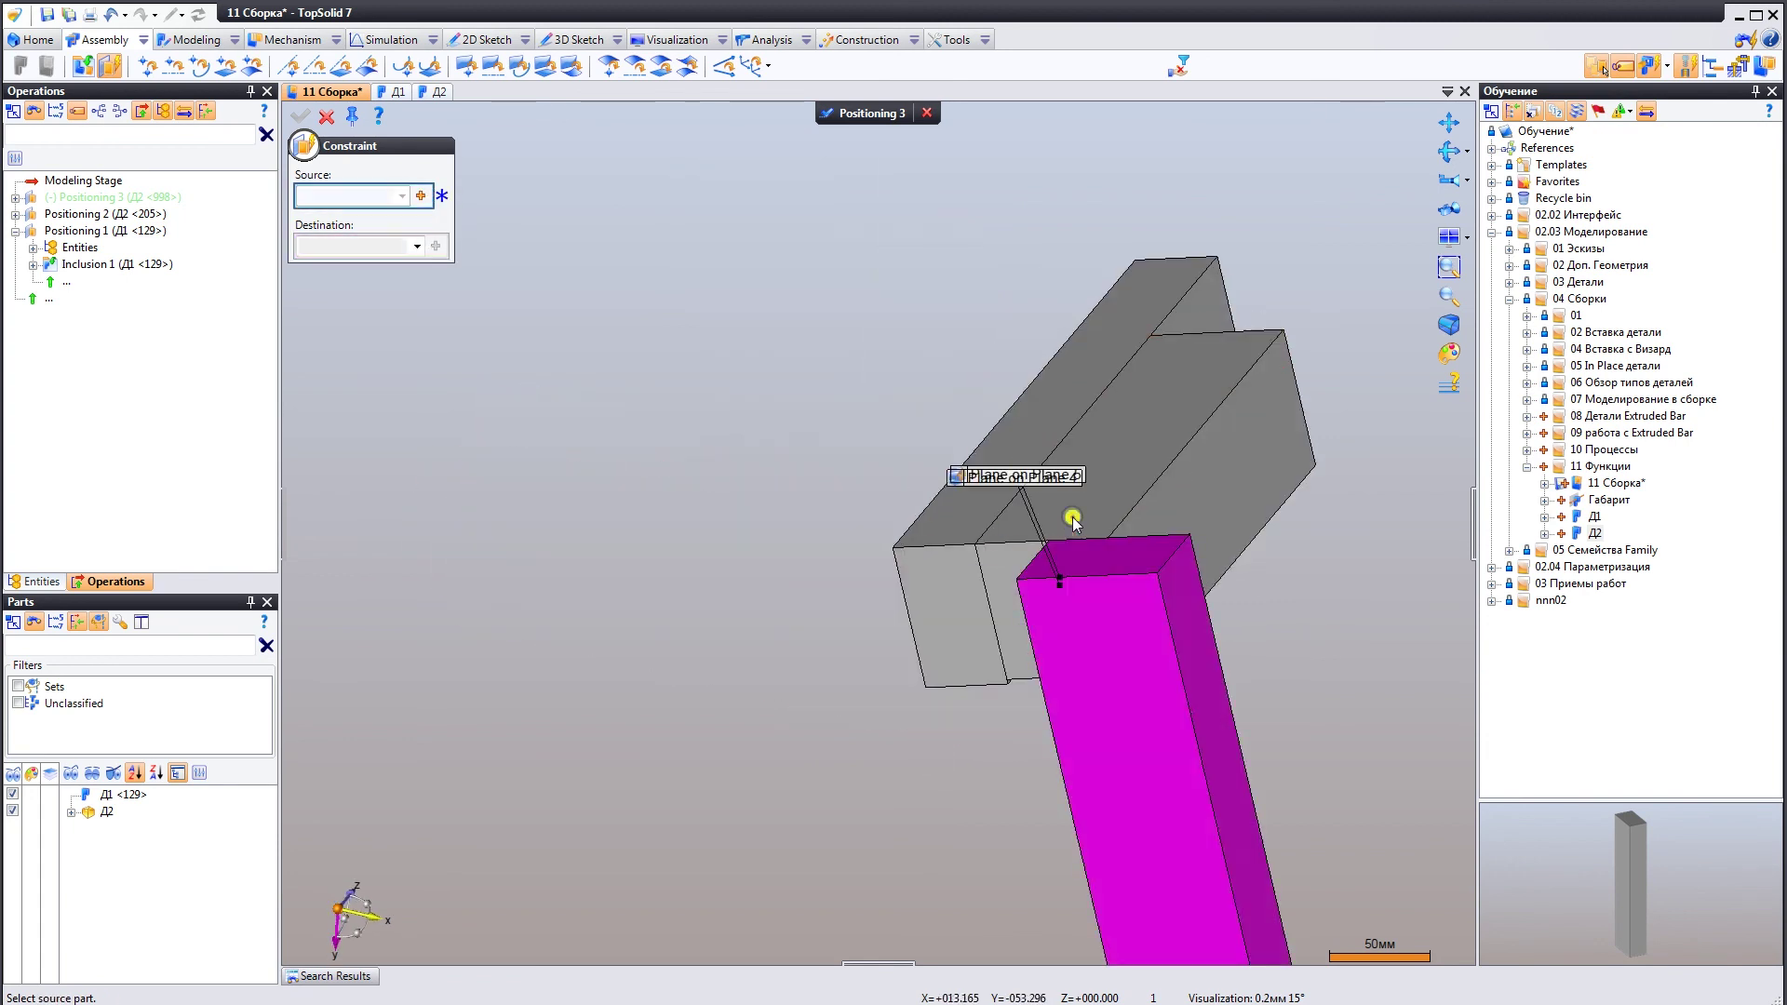
left_click(1184, 616)
left_click(1187, 543)
mouse_move(1125, 550)
middle_mouse_down()
mouse_move(1054, 589)
mouse_move(1051, 504)
mouse_move(1092, 467)
mouse_move(936, 493)
middle_mouse_up()
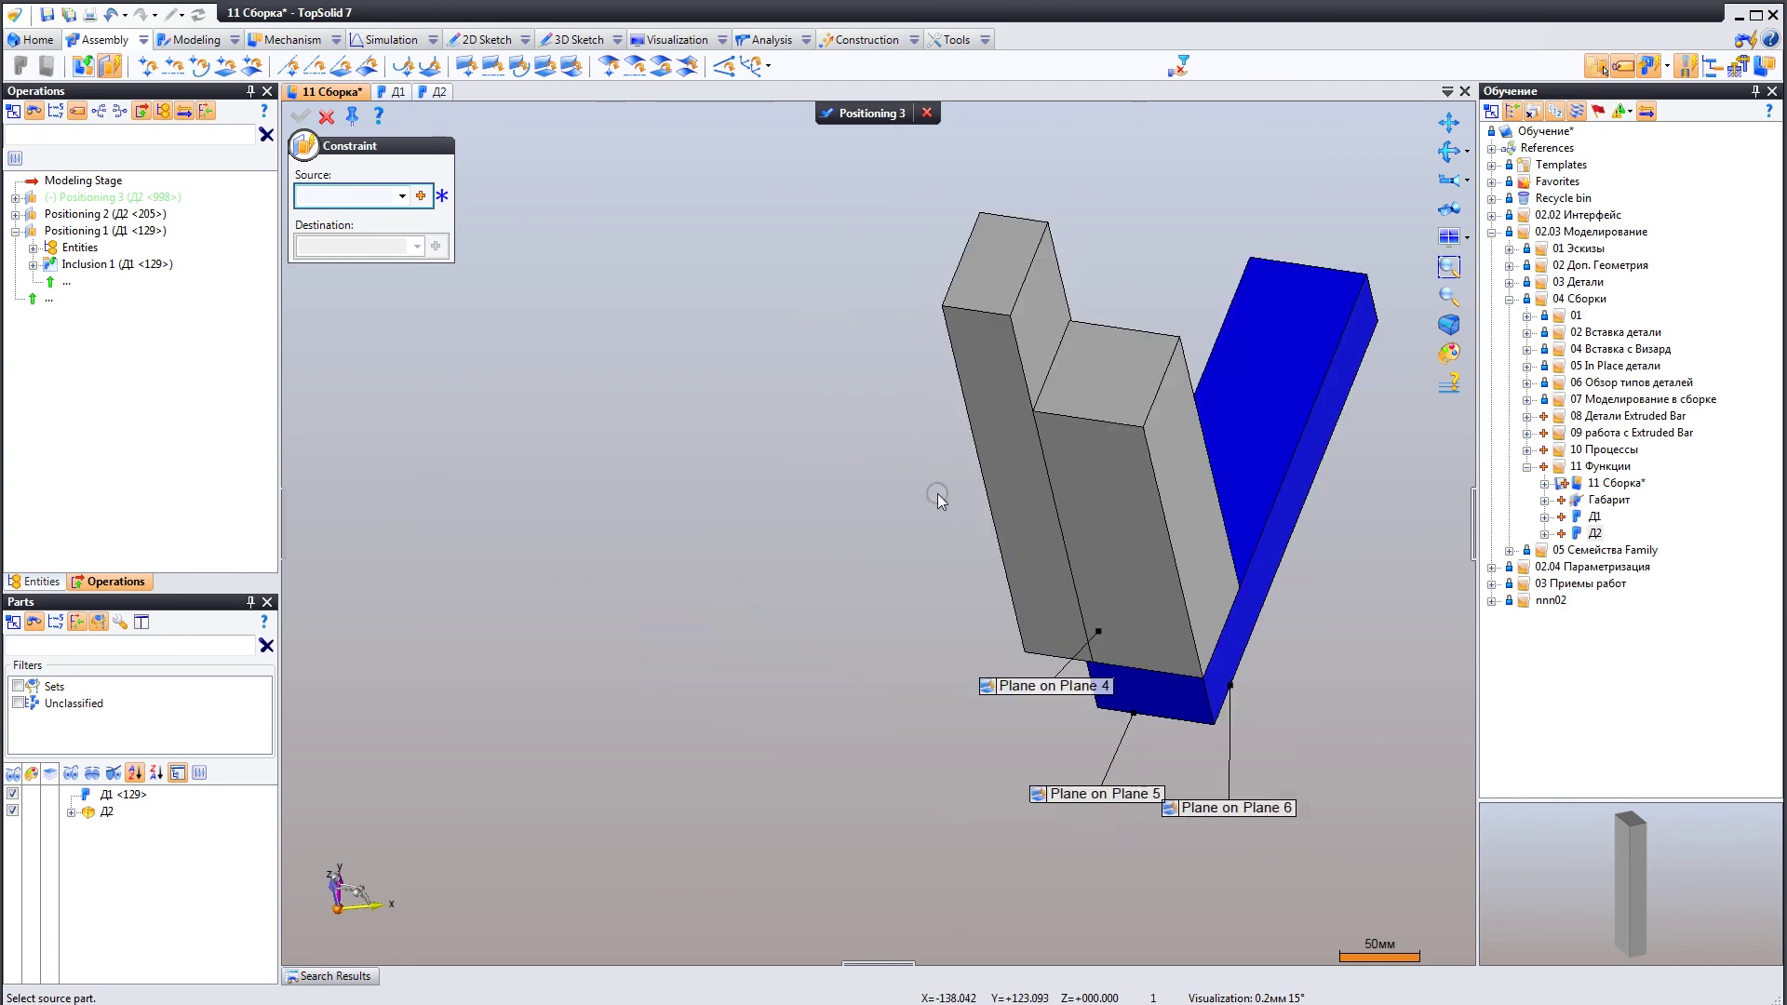
left_click(856, 105)
mouse_move(1096, 519)
middle_mouse_down()
mouse_move(1148, 415)
mouse_move(968, 787)
mouse_move(925, 594)
mouse_move(935, 693)
middle_mouse_up()
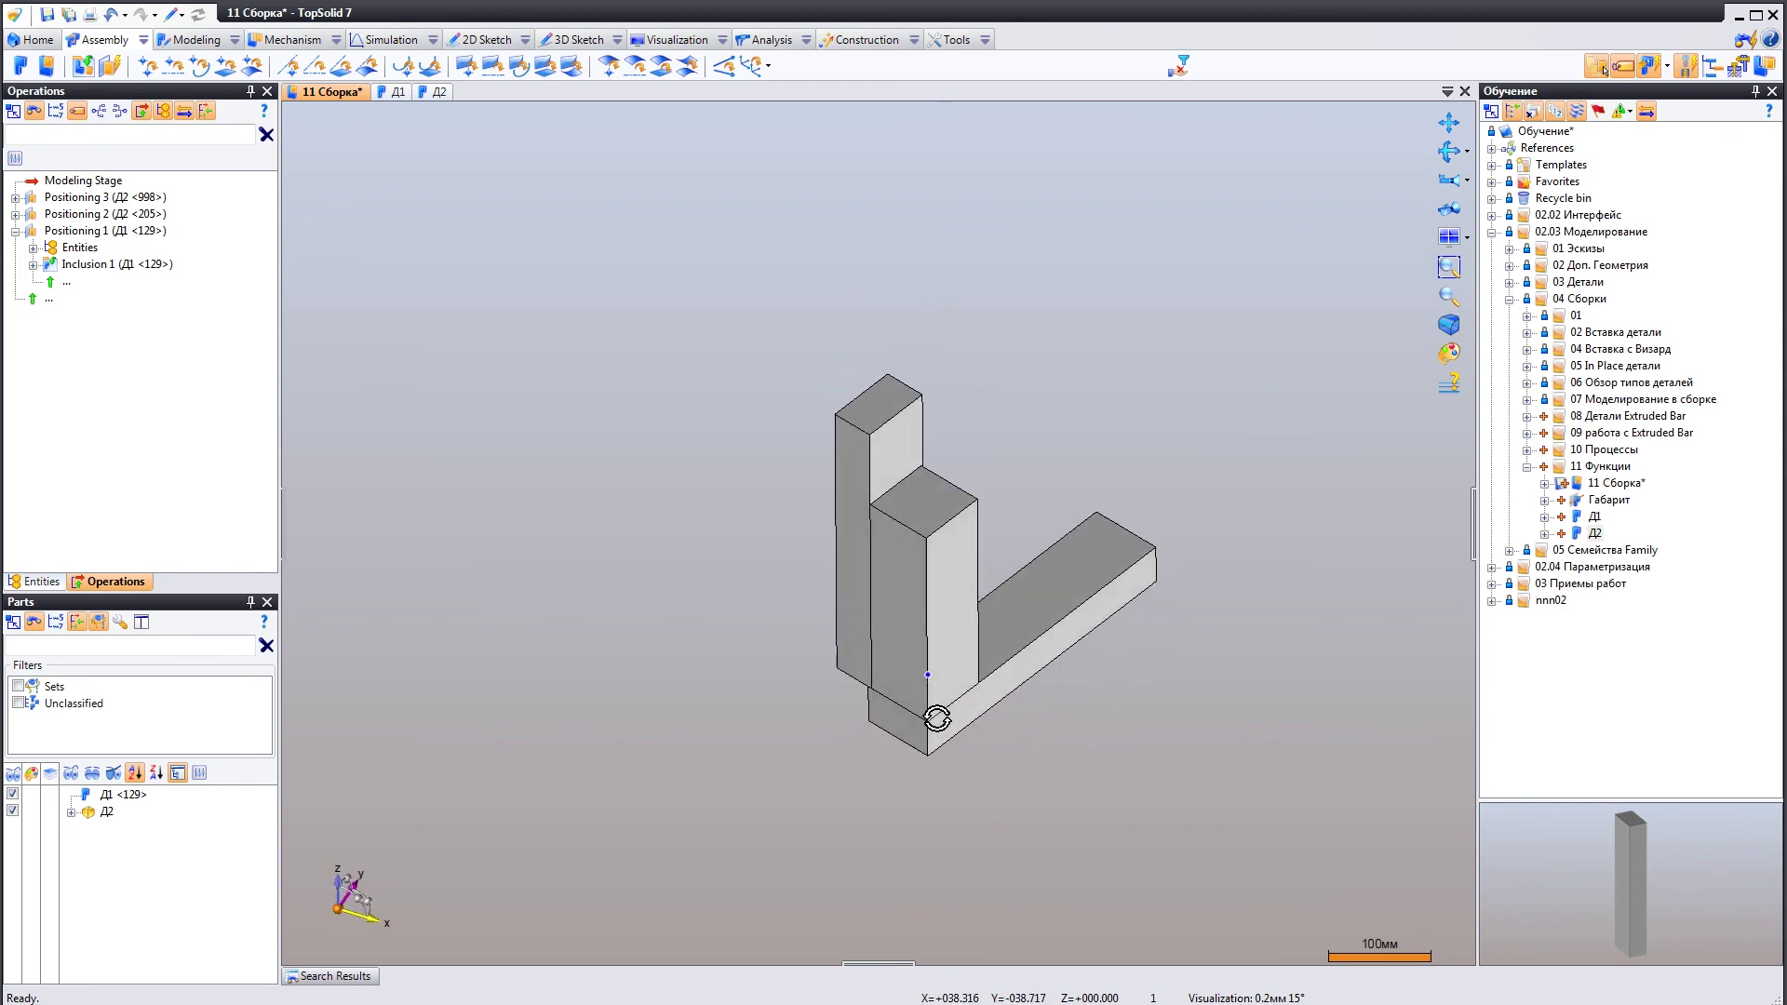
scroll(929, 610, "up", 3)
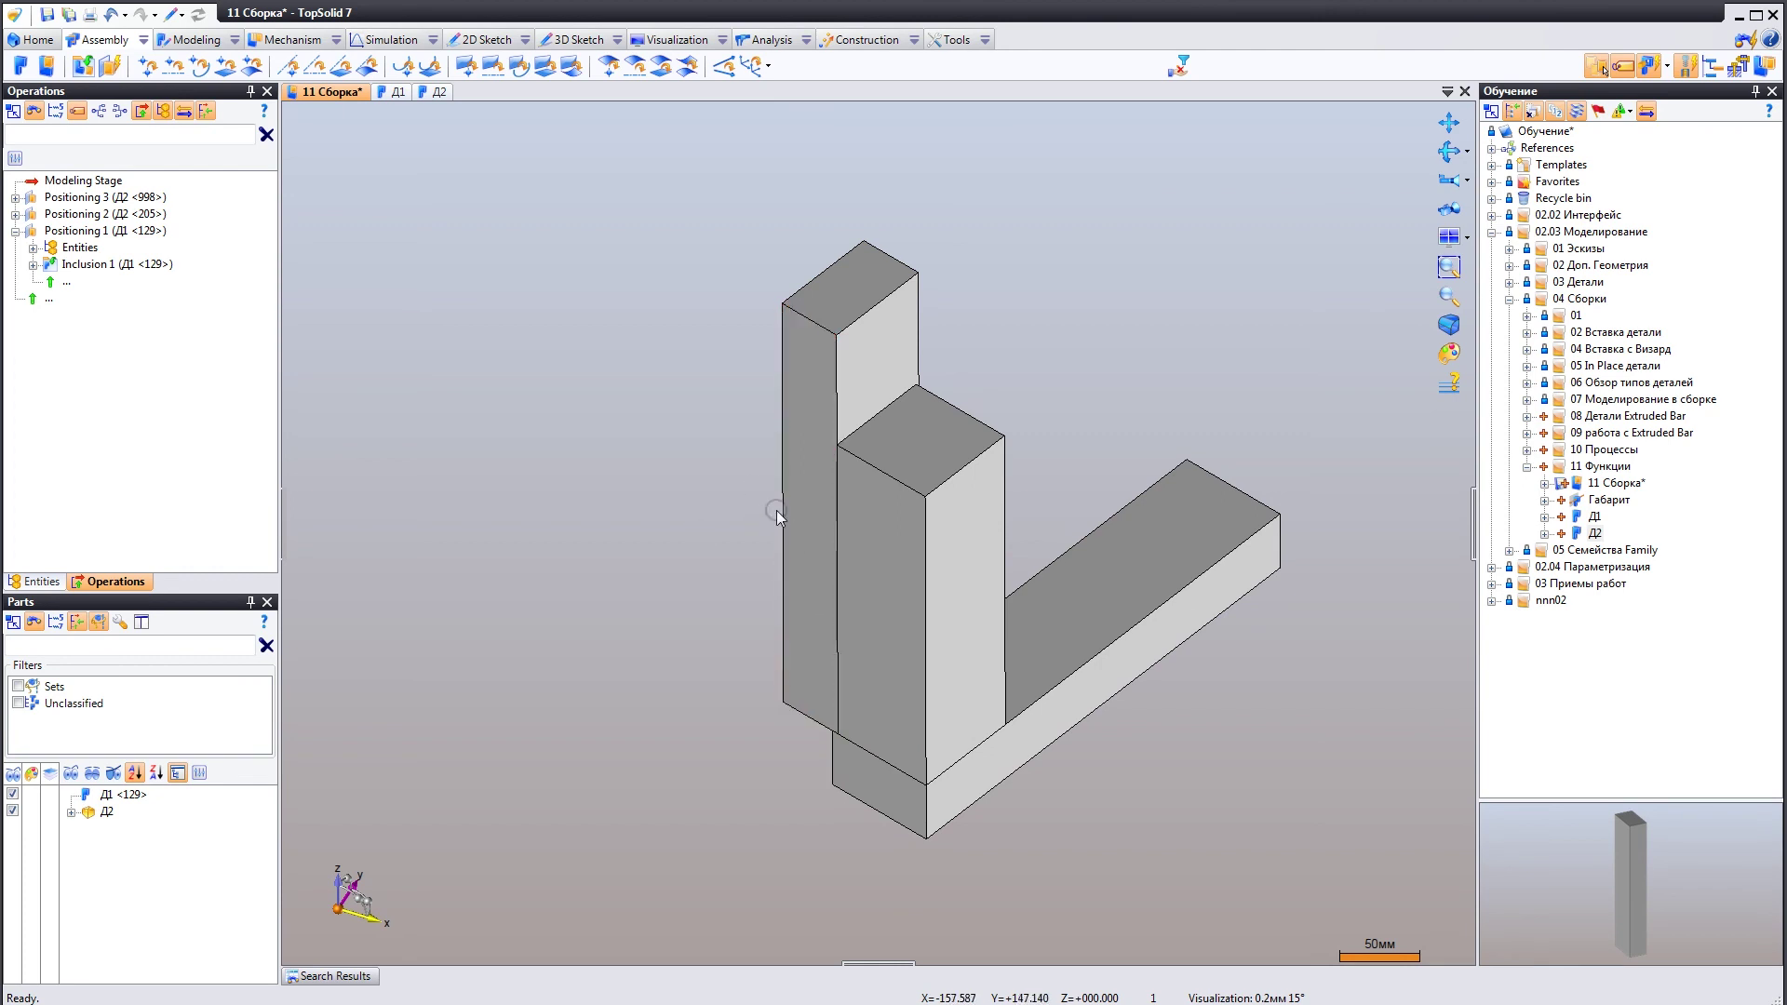
In Д2's positioning, re-pick Plane on Plane 1's source as Д1's Низ (Габарит) plane.
right_click(804, 510)
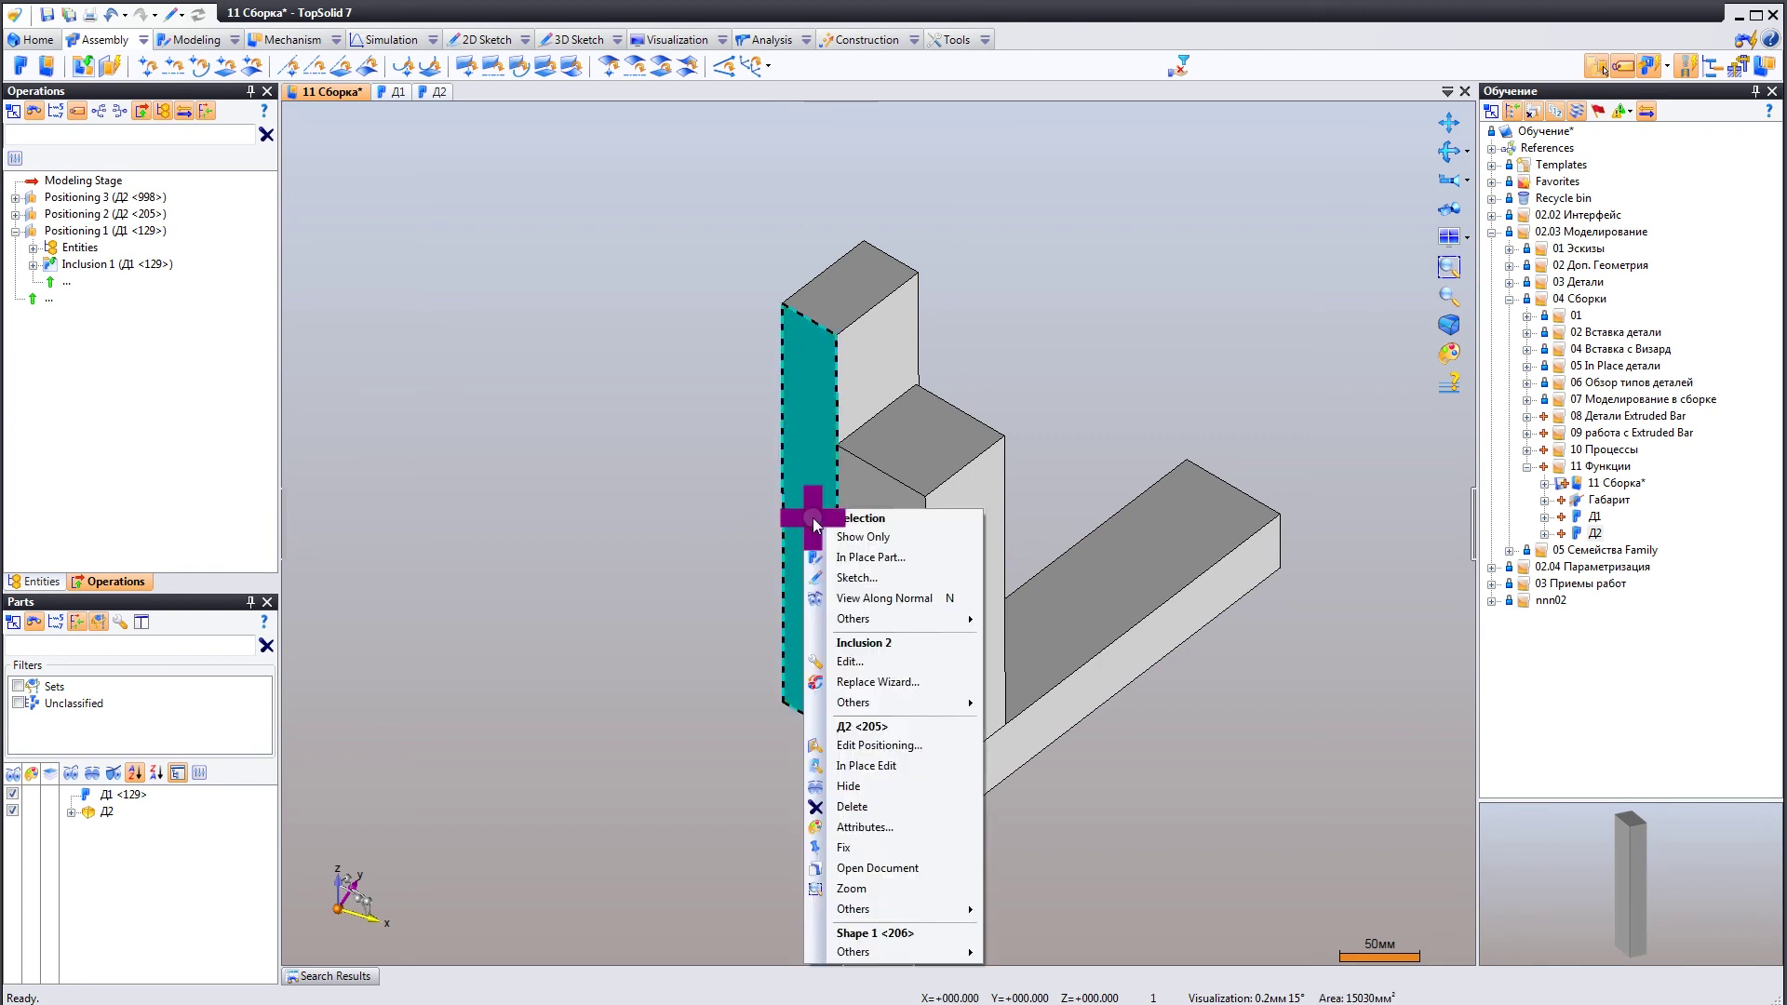
left_click(838, 754)
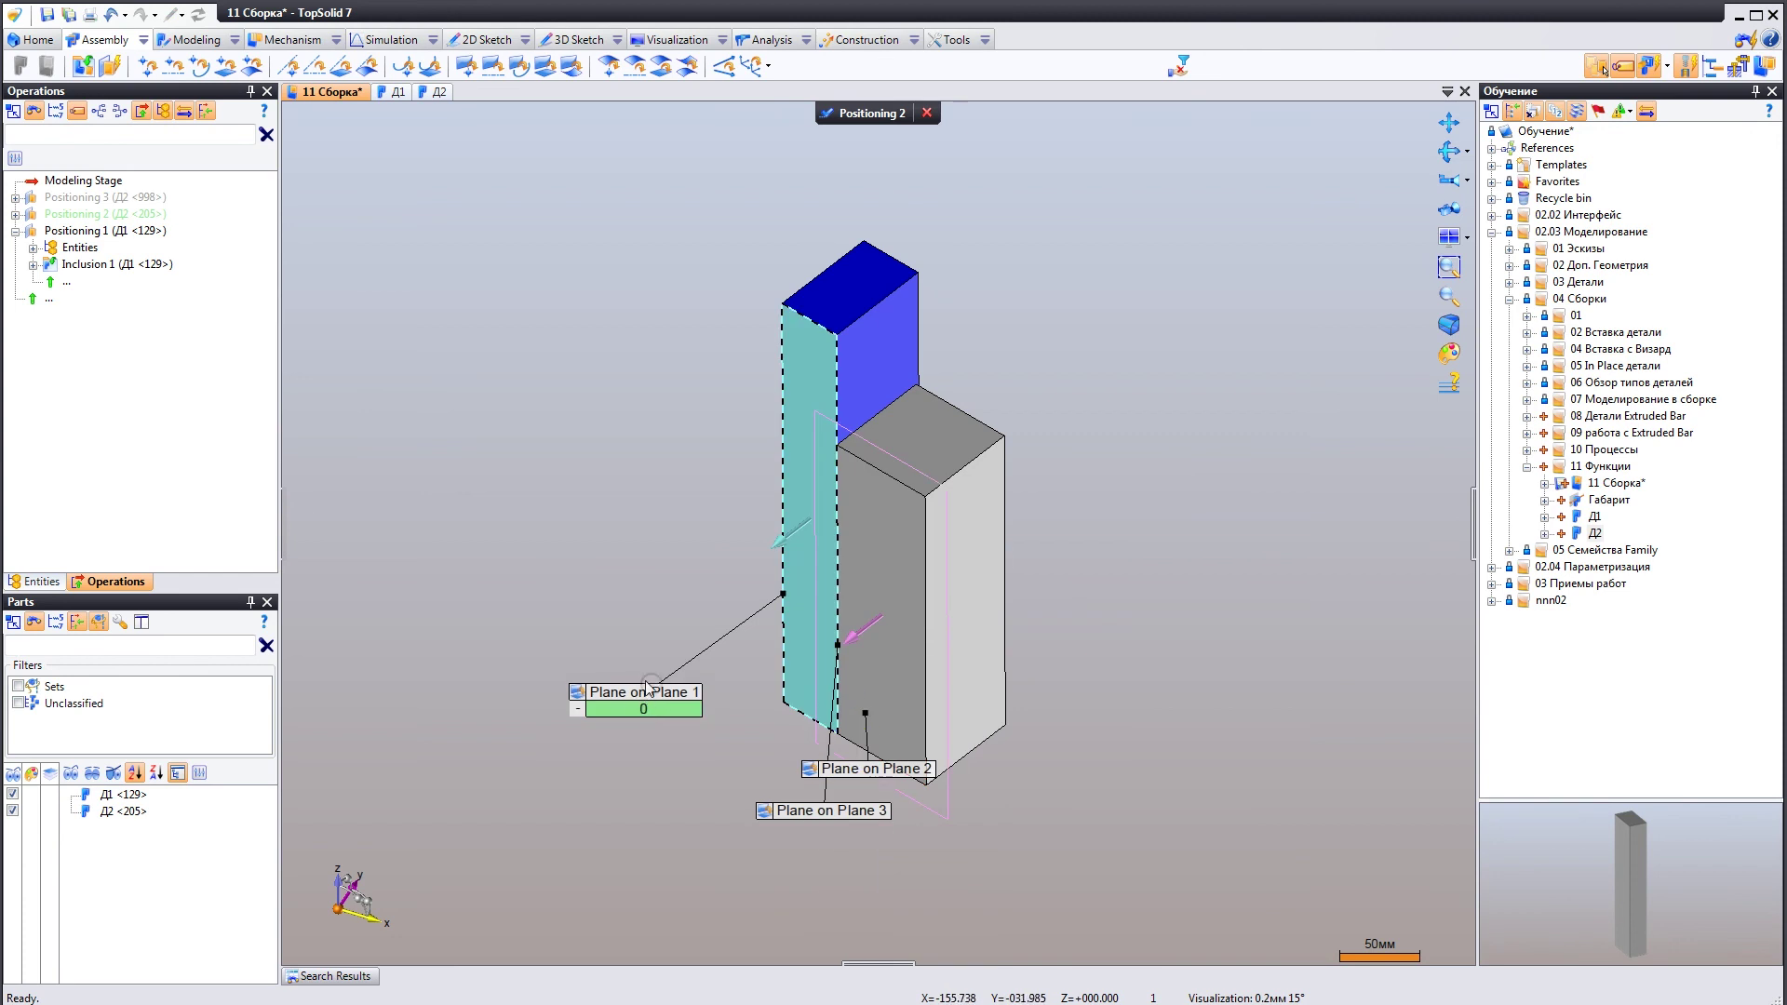
right_click(615, 690)
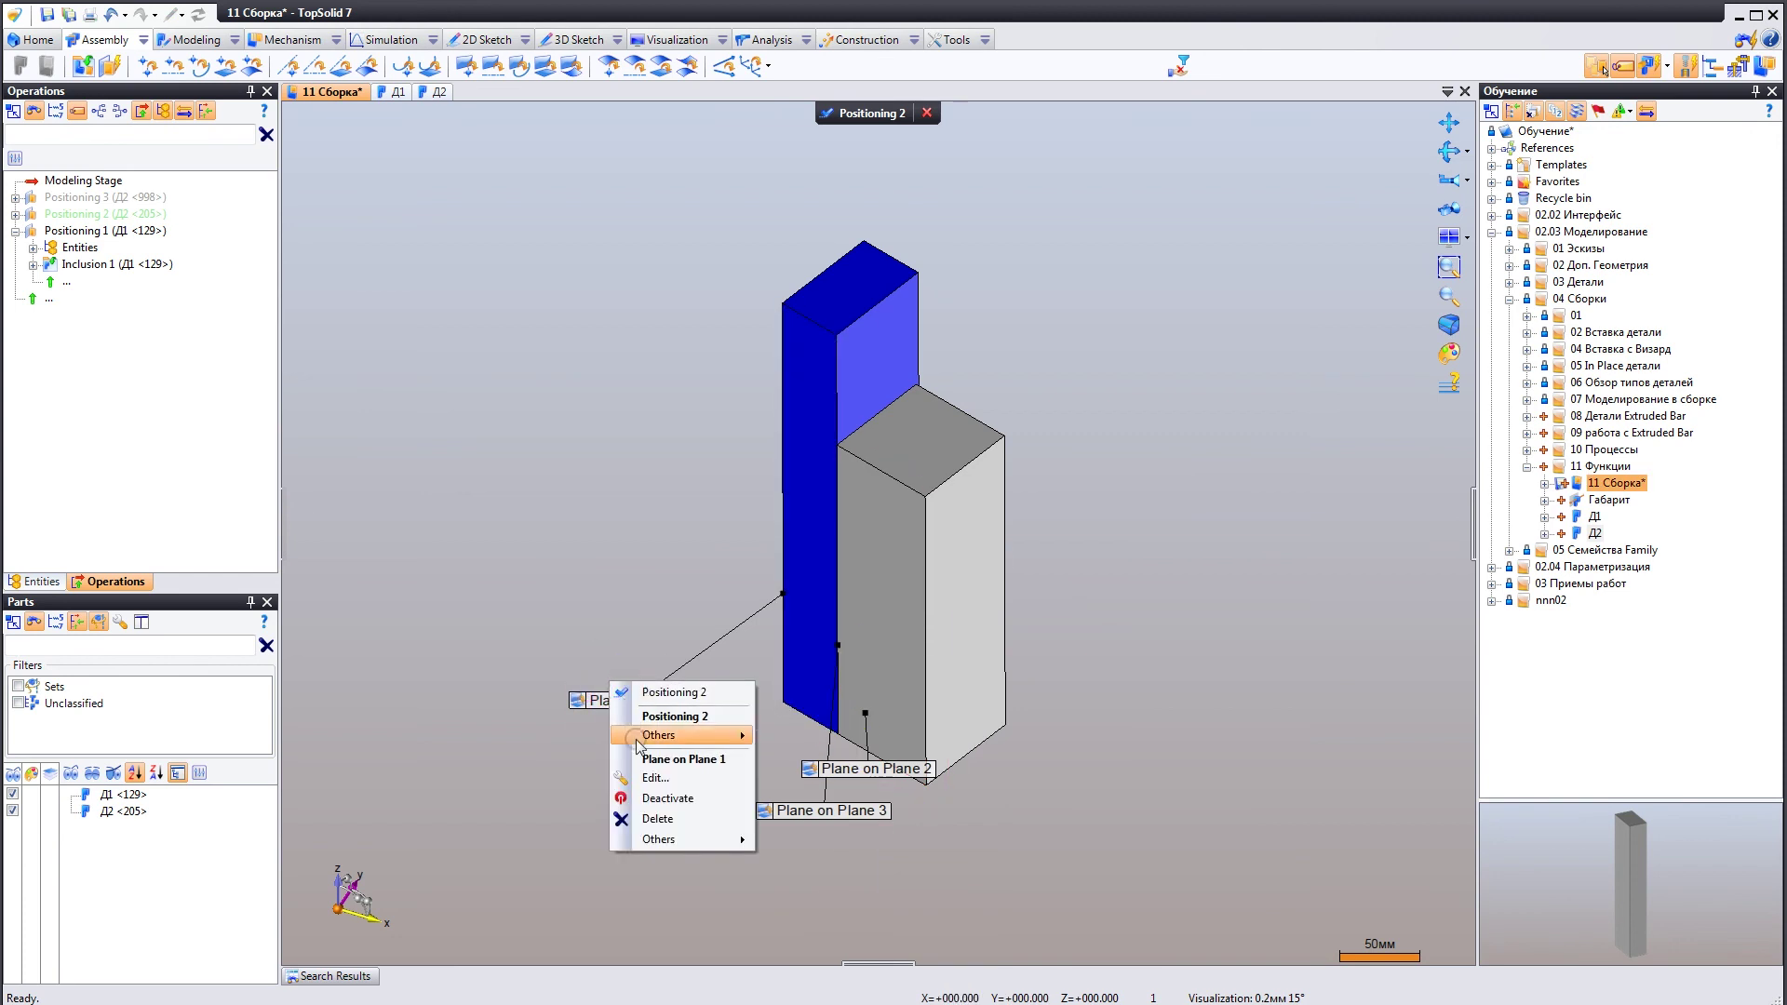
left_click(644, 778)
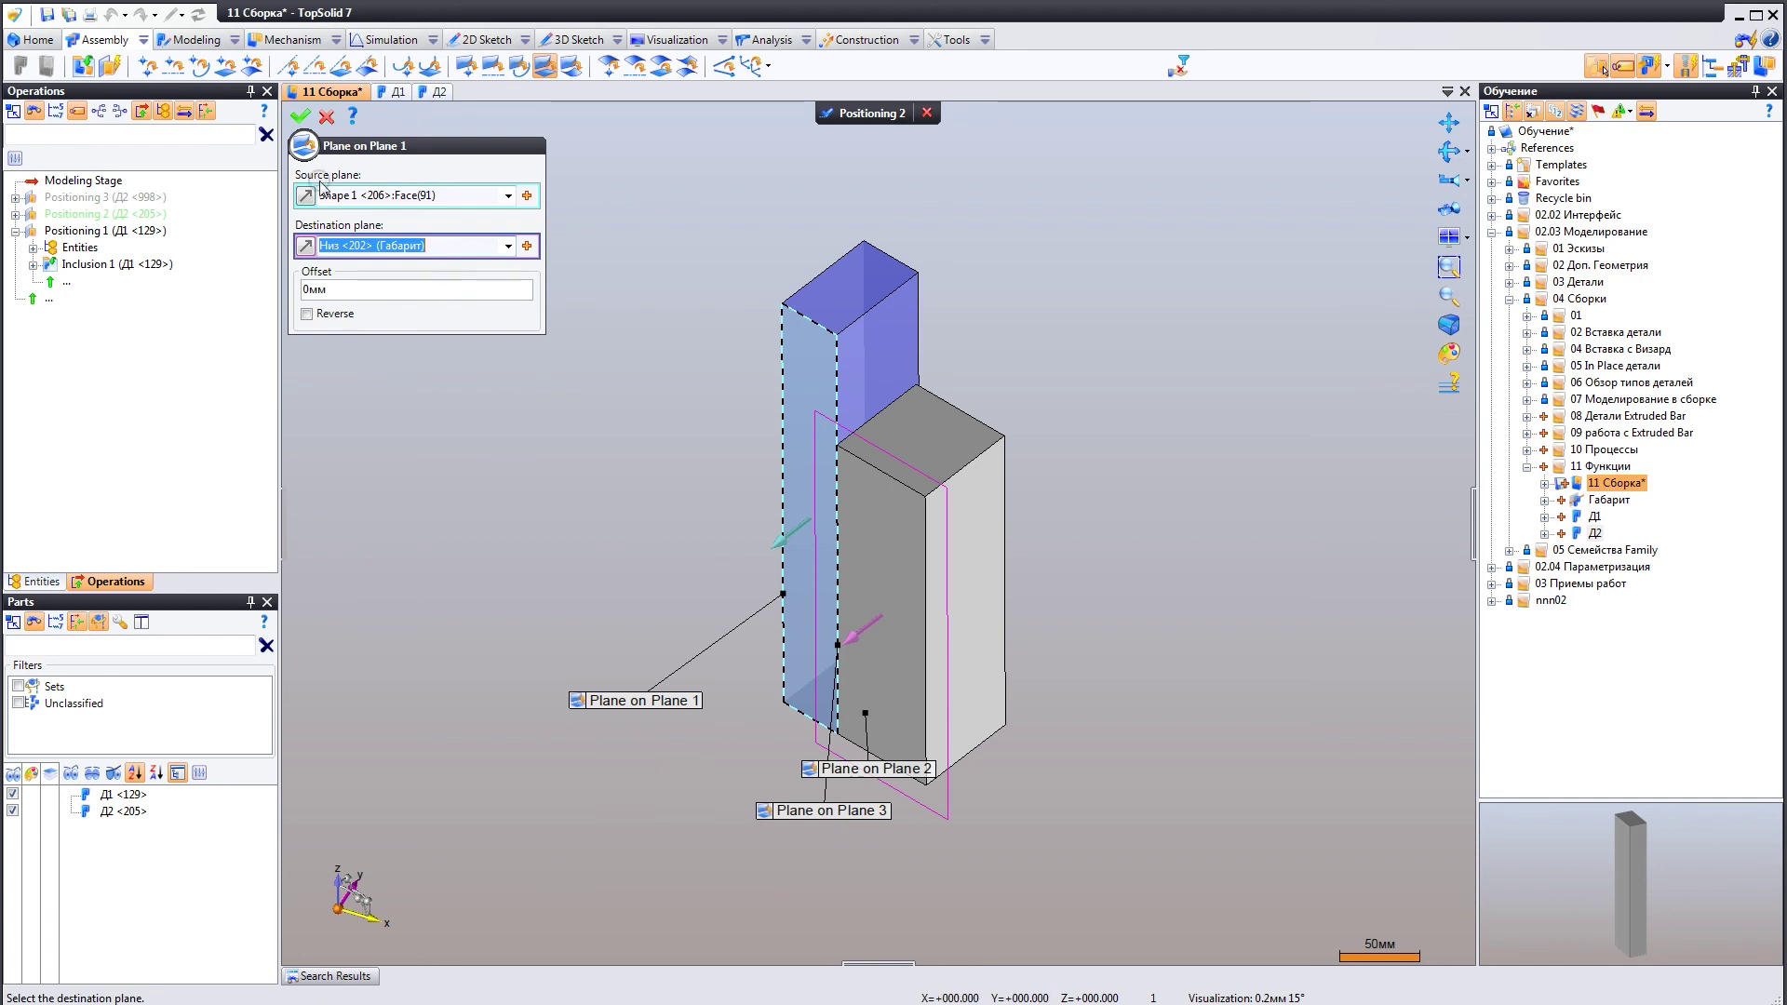
left_click(450, 197)
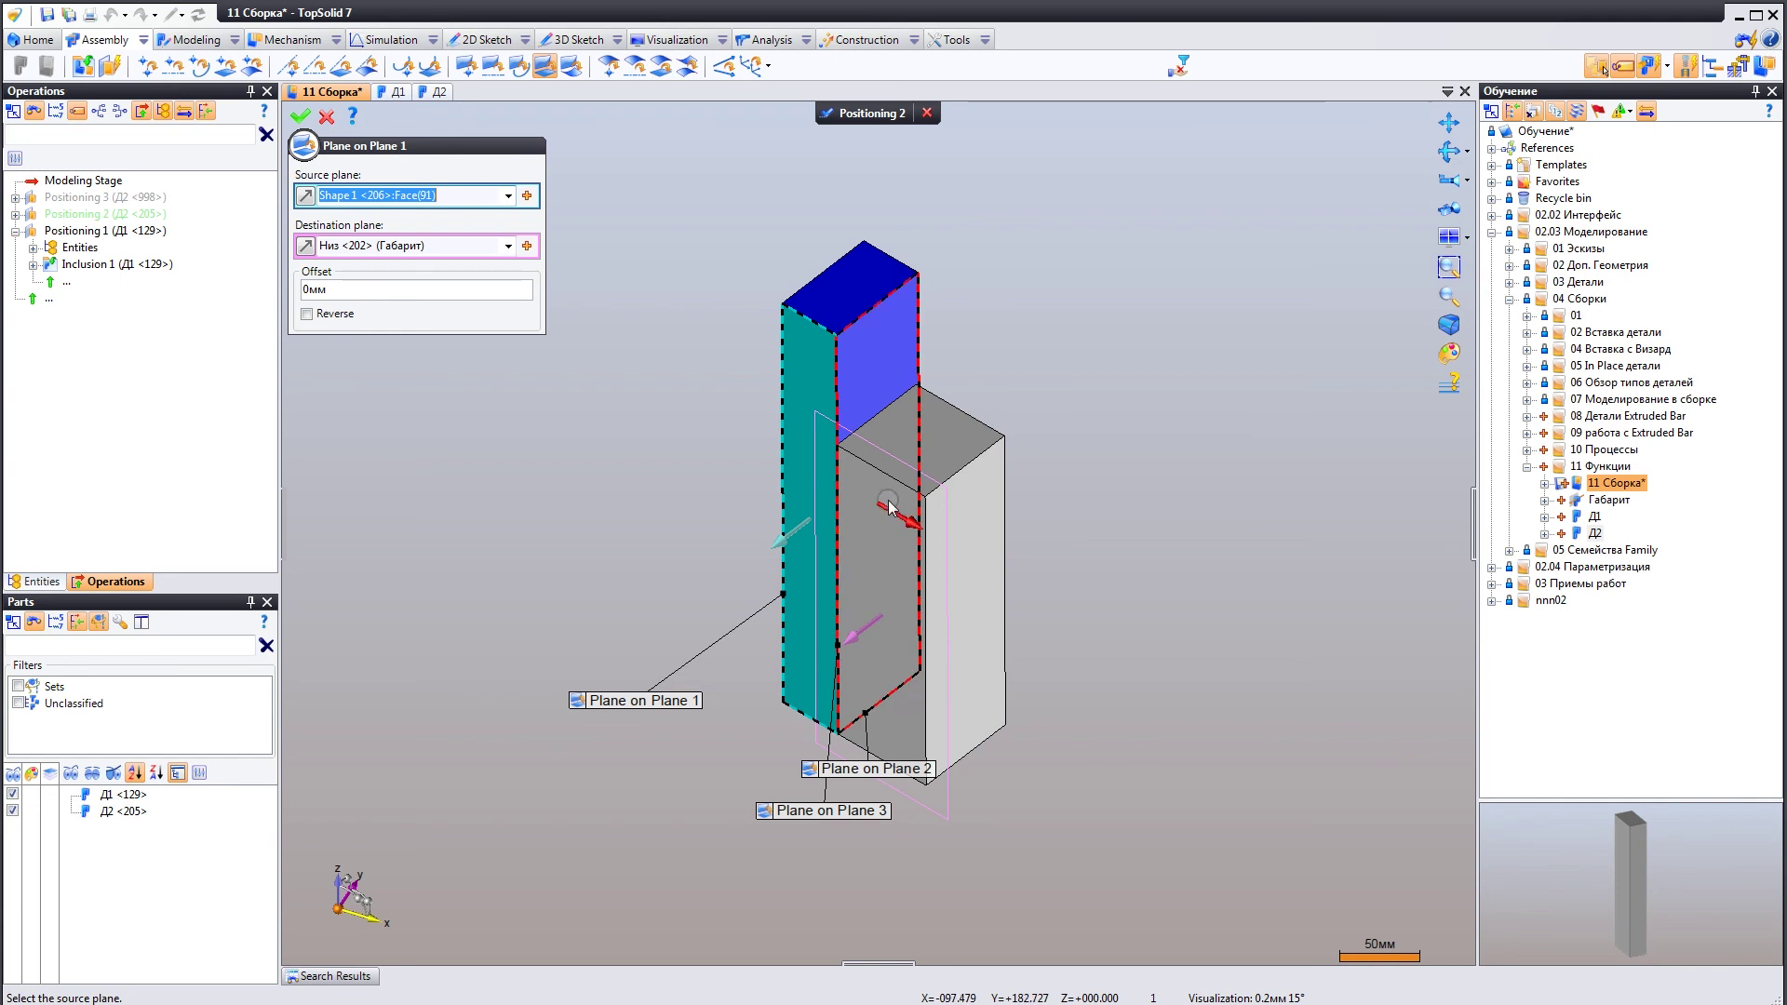
middle_click_drag(921, 594, 888, 597)
scroll(870, 461, "up", 3)
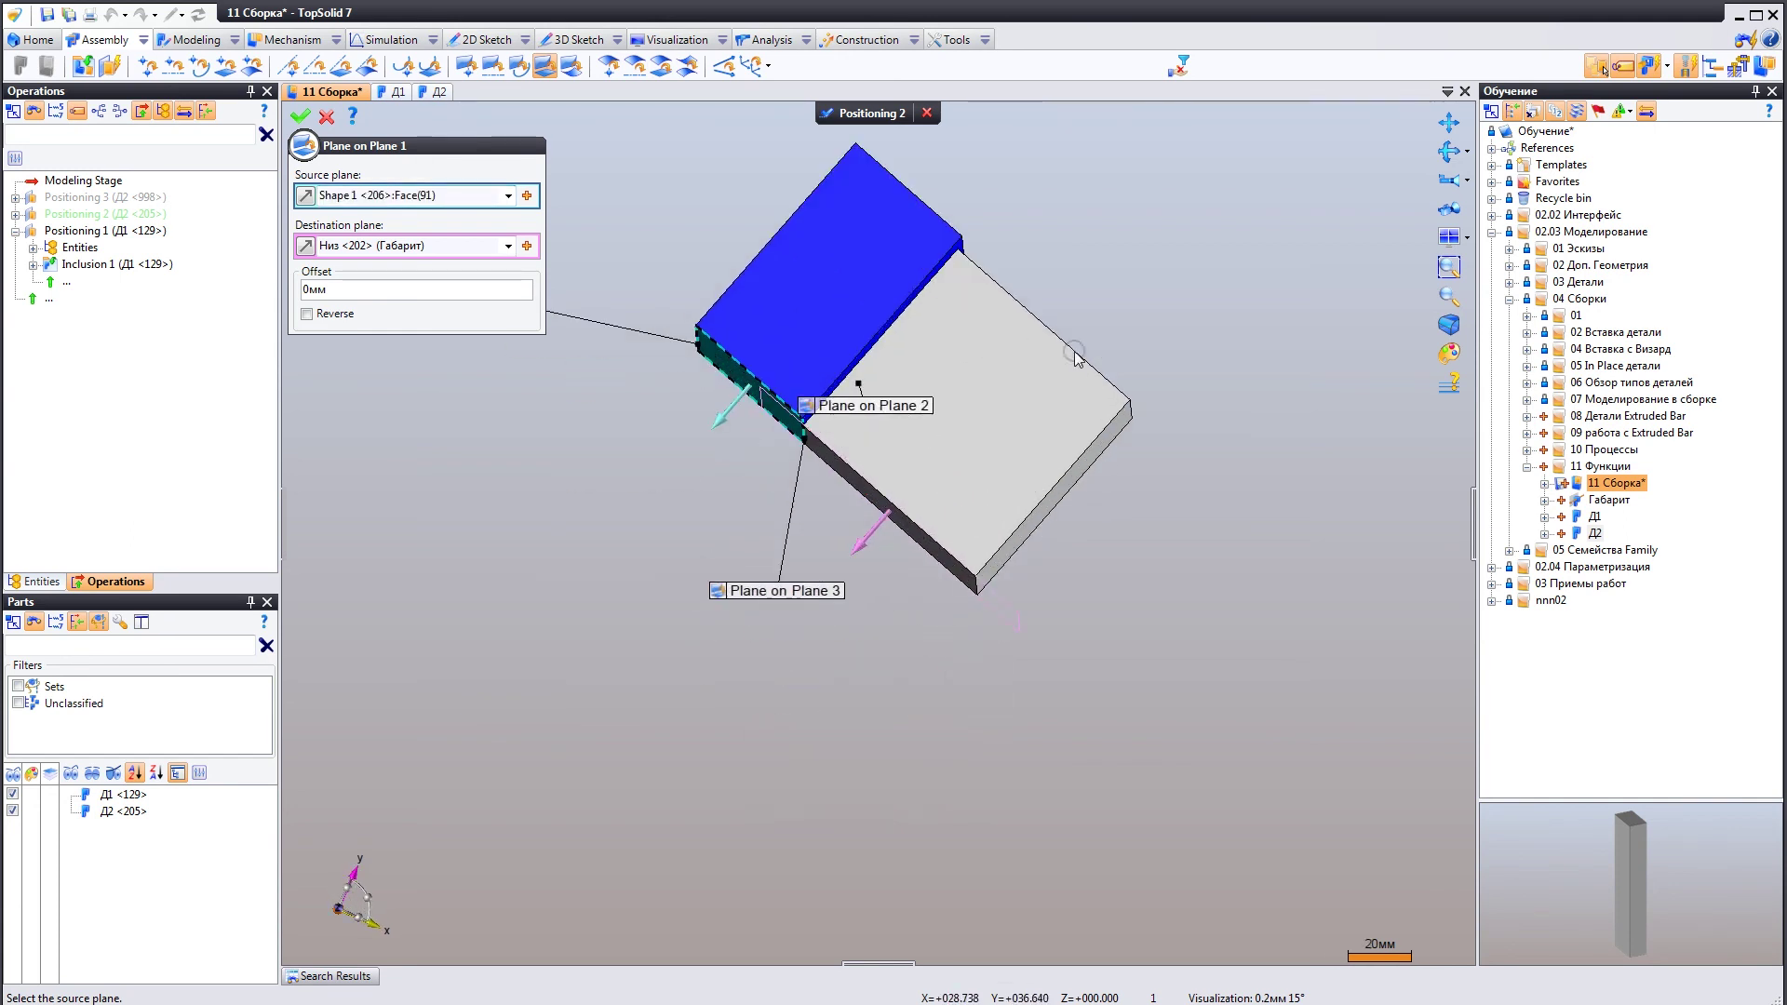
middle_click_drag(912, 450, 901, 386)
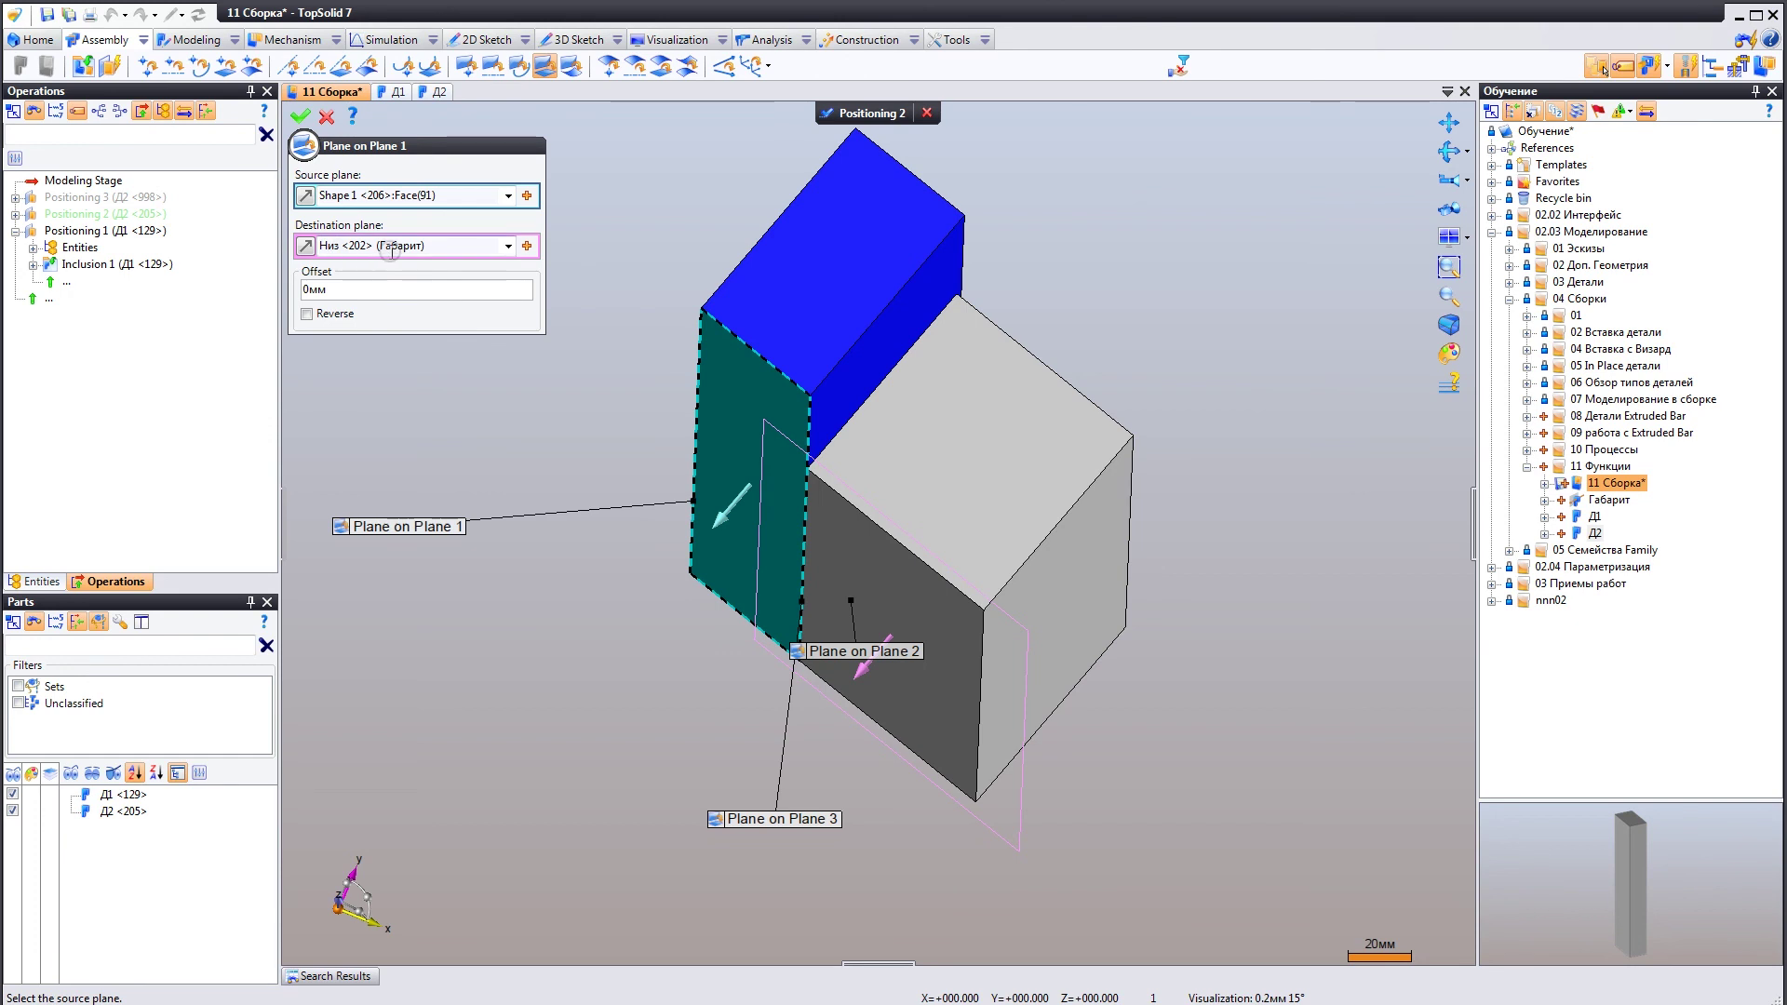
left_click(300, 118)
Validate Д2's Positioning 2, review the whole assembly, and switch to the Д1 part document.
left_click(826, 113)
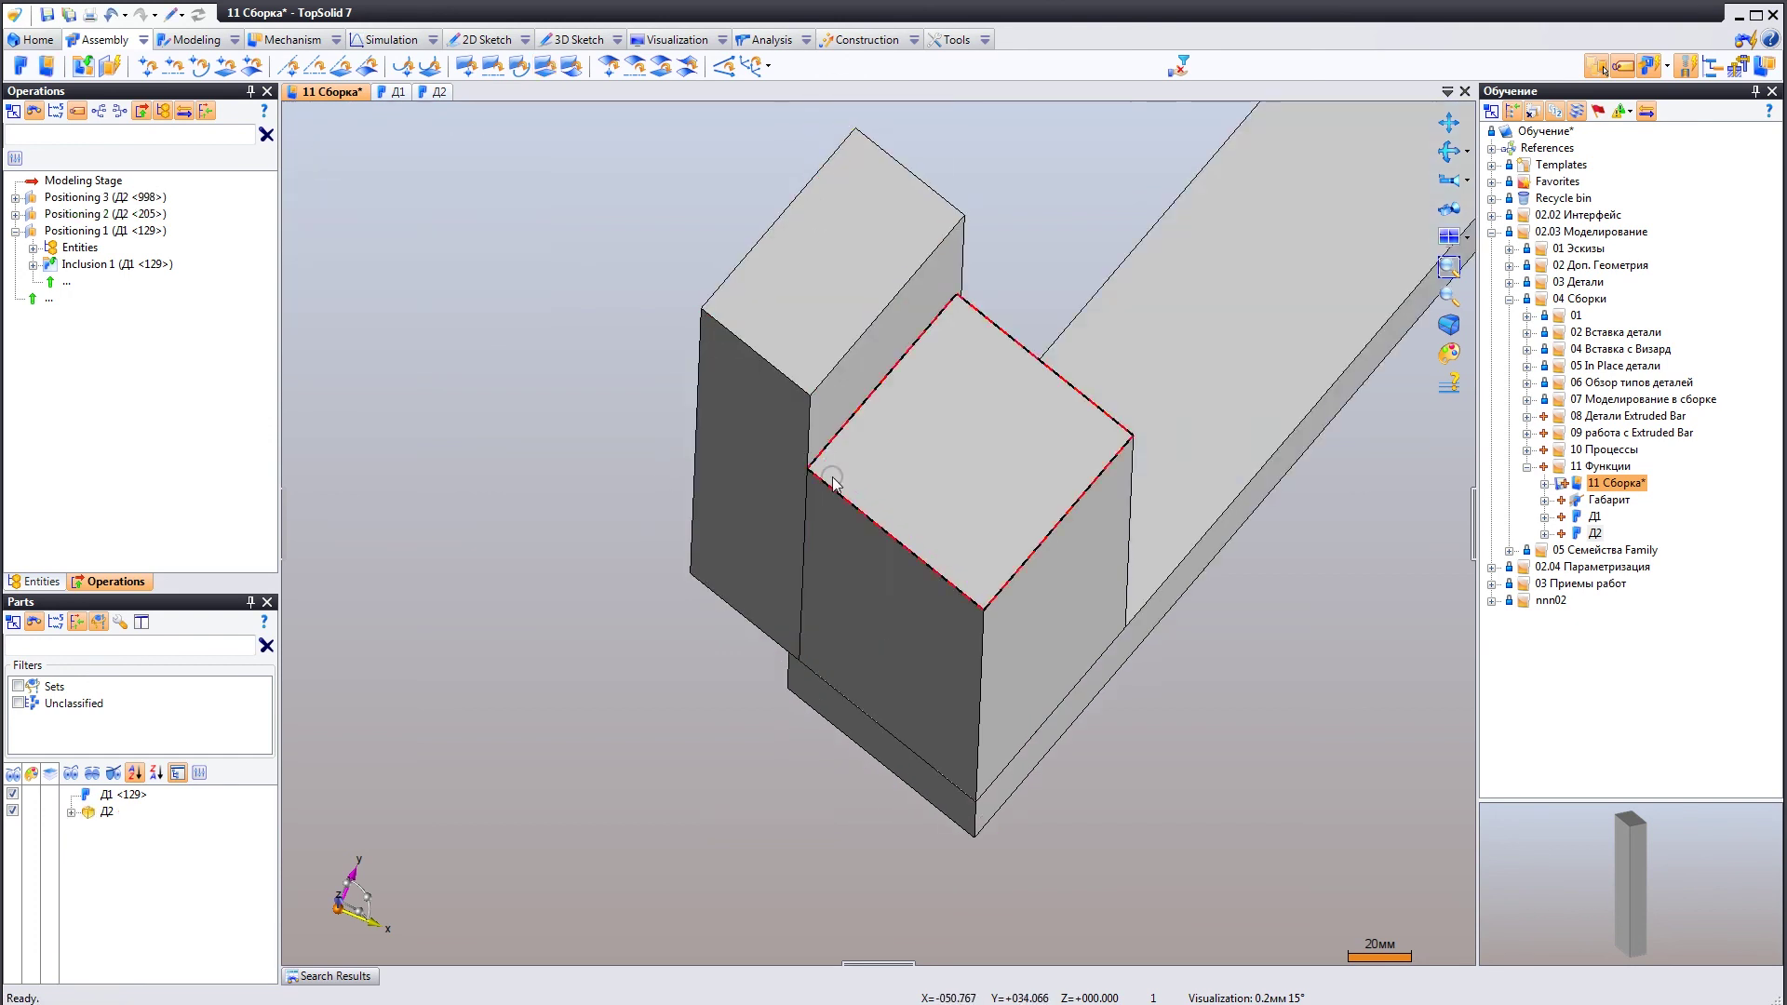
middle_click_drag(830, 479, 803, 361)
scroll(804, 418, "down", 3)
middle_click_drag(806, 501, 871, 477)
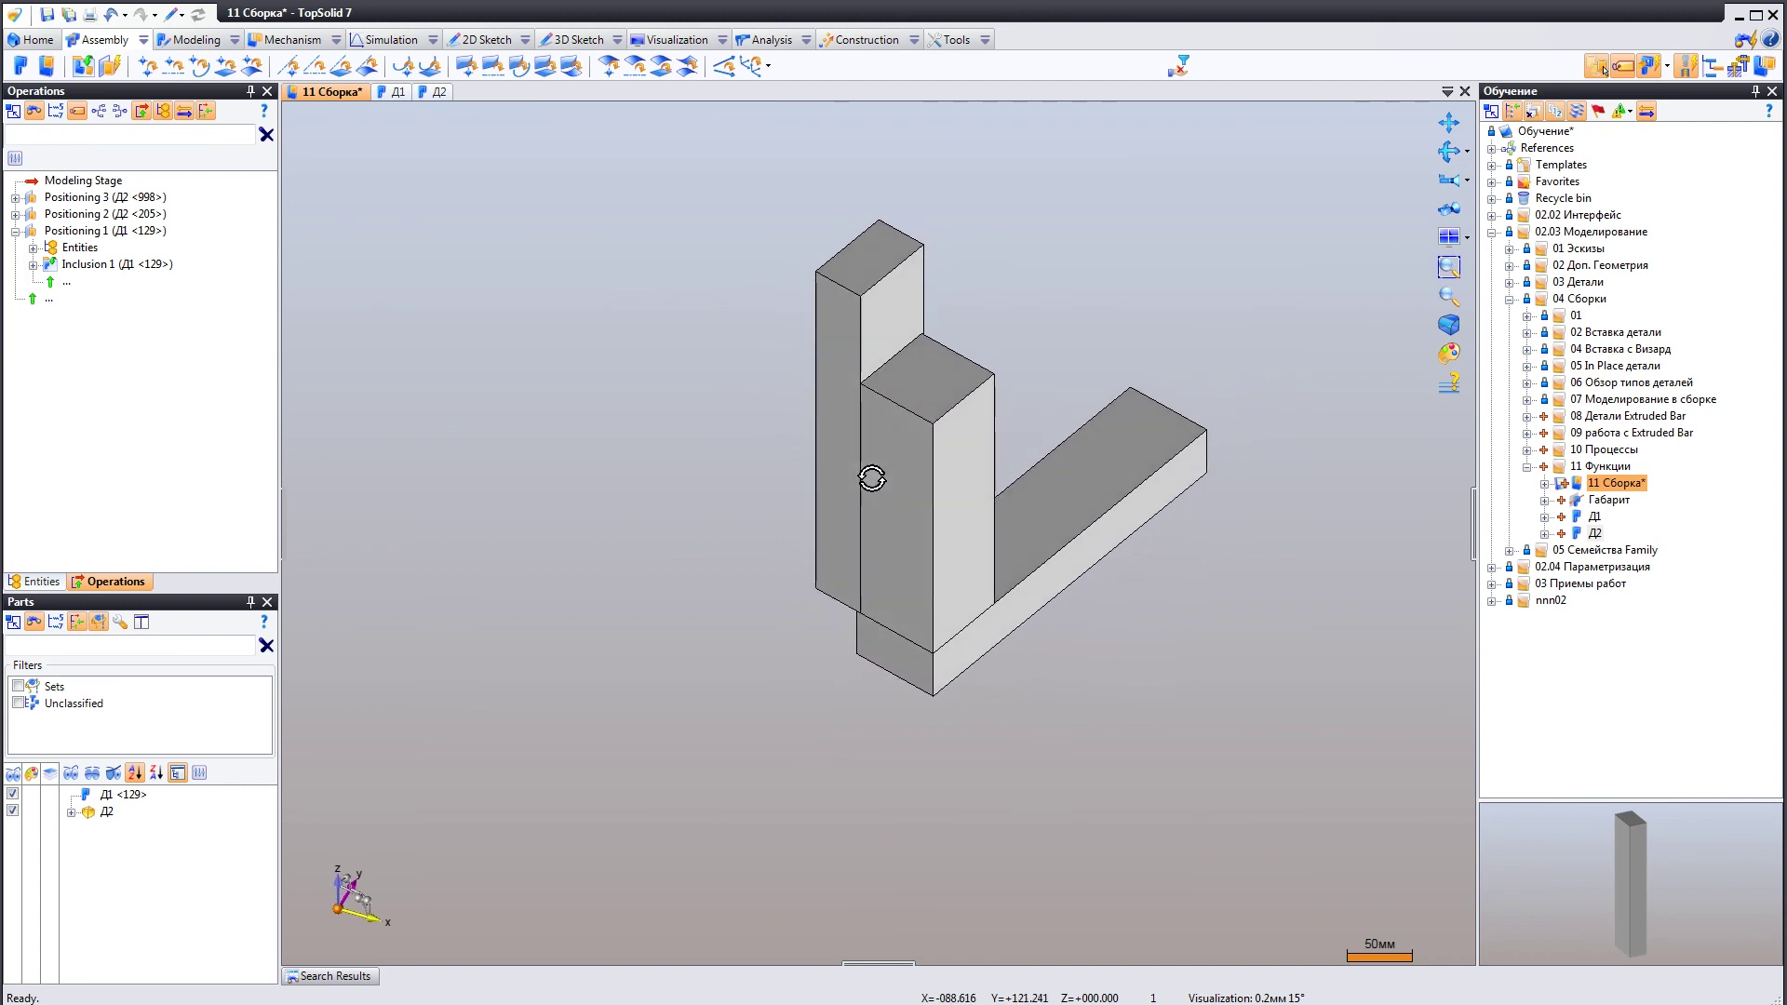
left_click(396, 91)
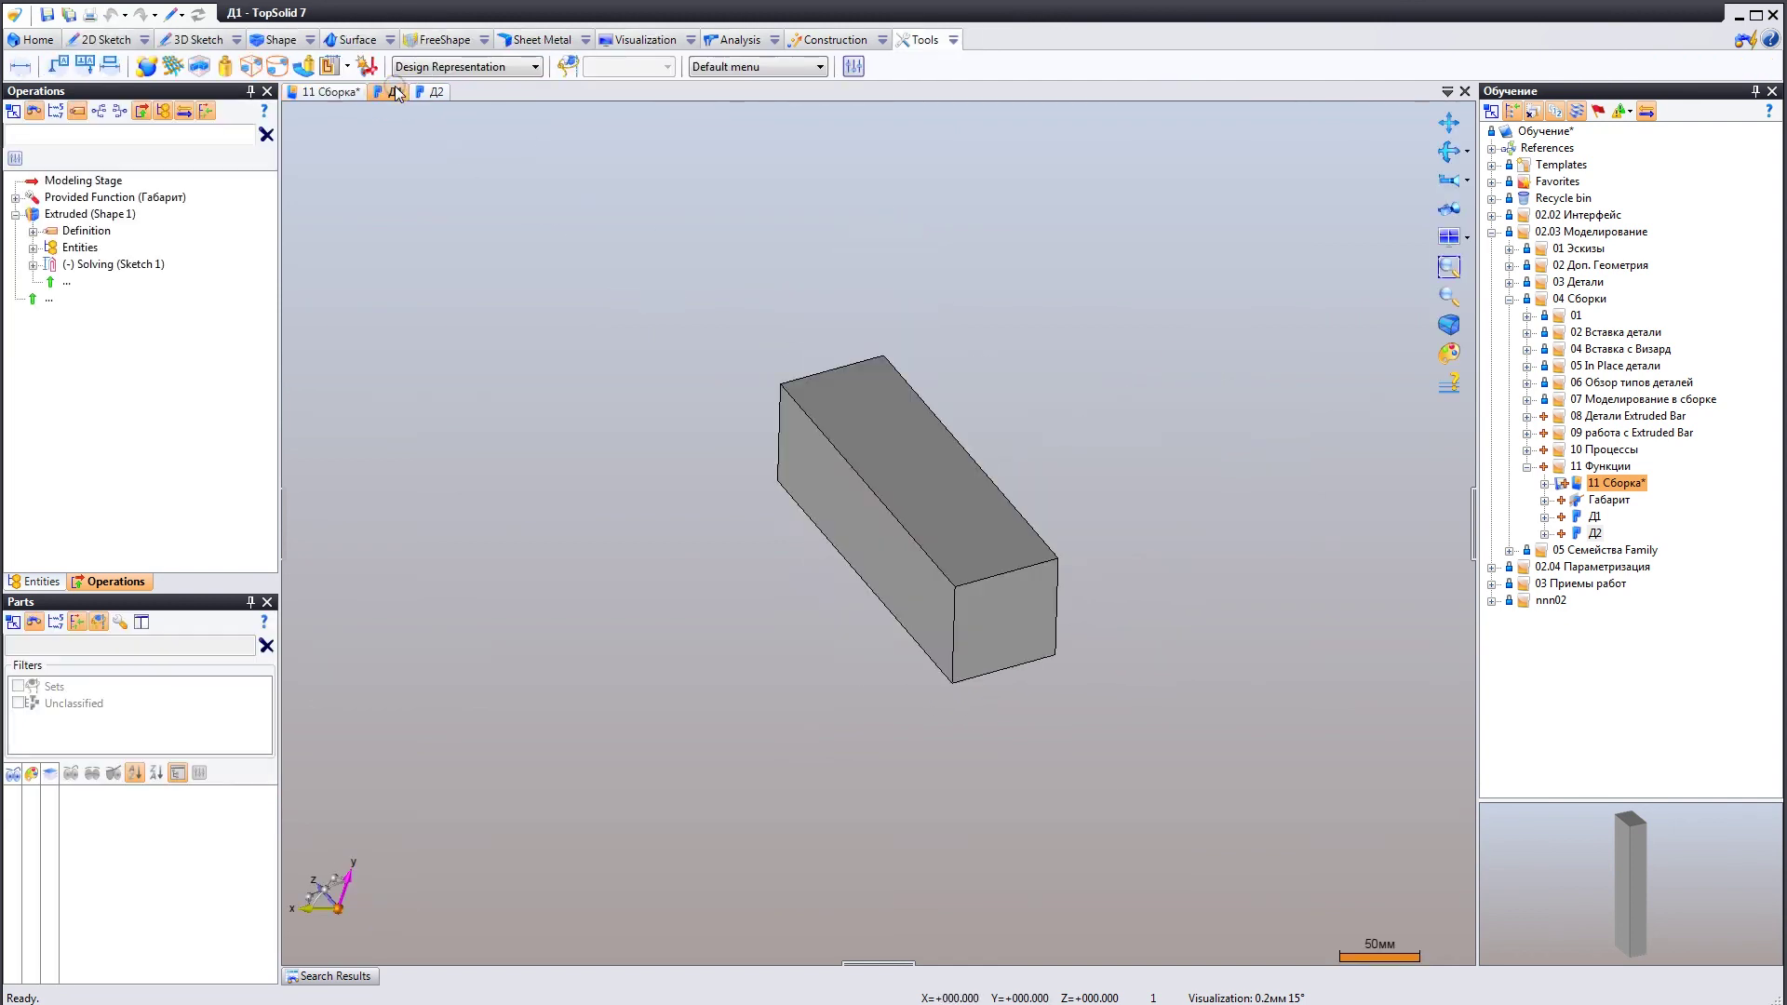
Edit Д1's Sketch 1 and delete the old square profile with its dimensions.
mouse_move(885, 555)
middle_mouse_down()
mouse_move(766, 415)
mouse_move(913, 651)
middle_mouse_up()
right_click(95, 264)
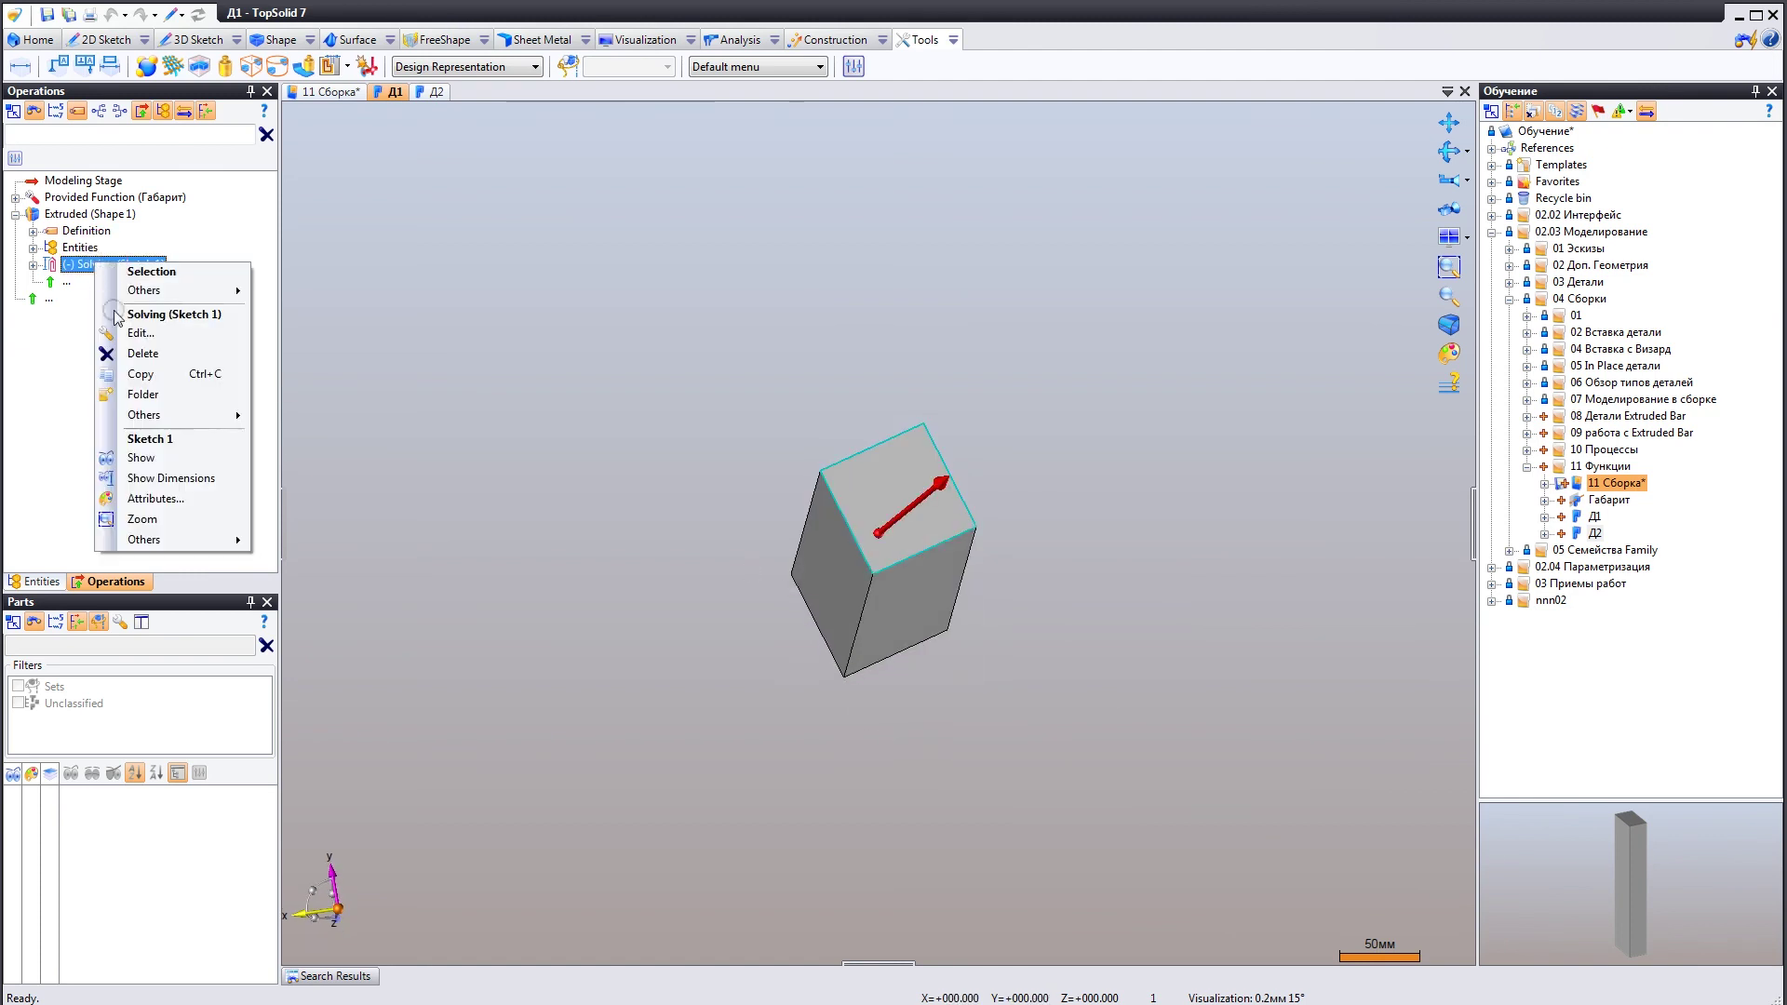
left_click(131, 332)
left_click_drag(698, 342, 1100, 687)
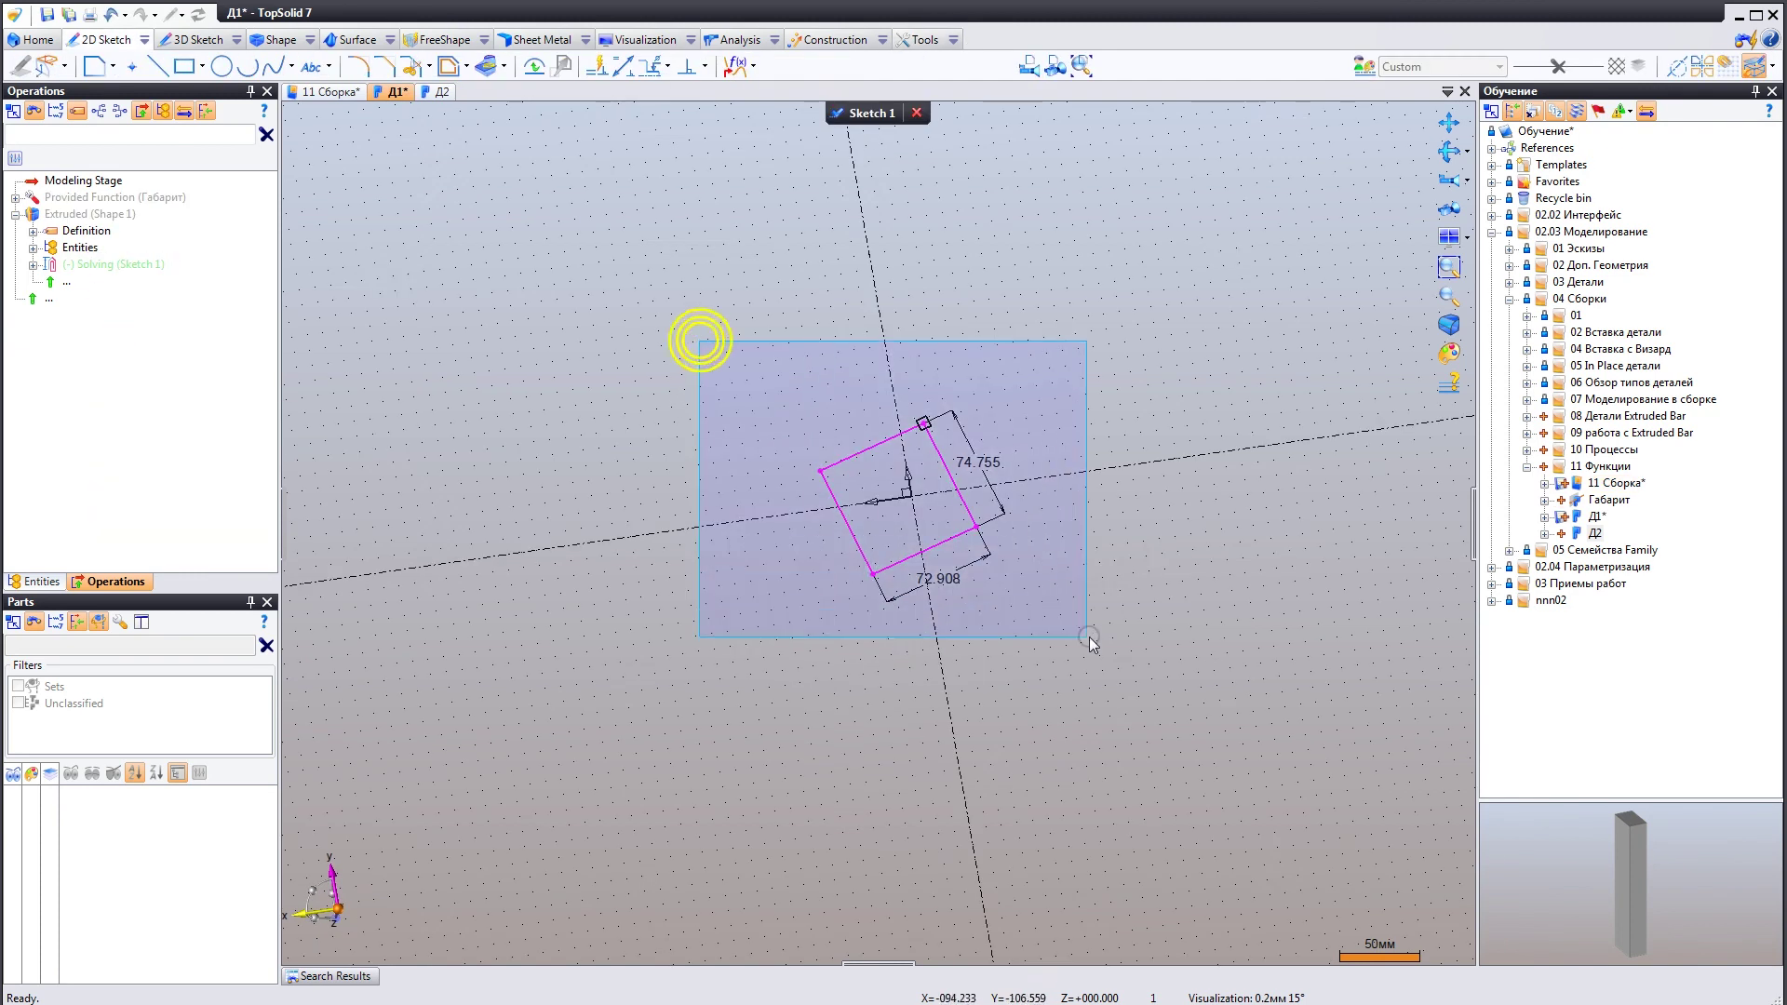
key("Delete")
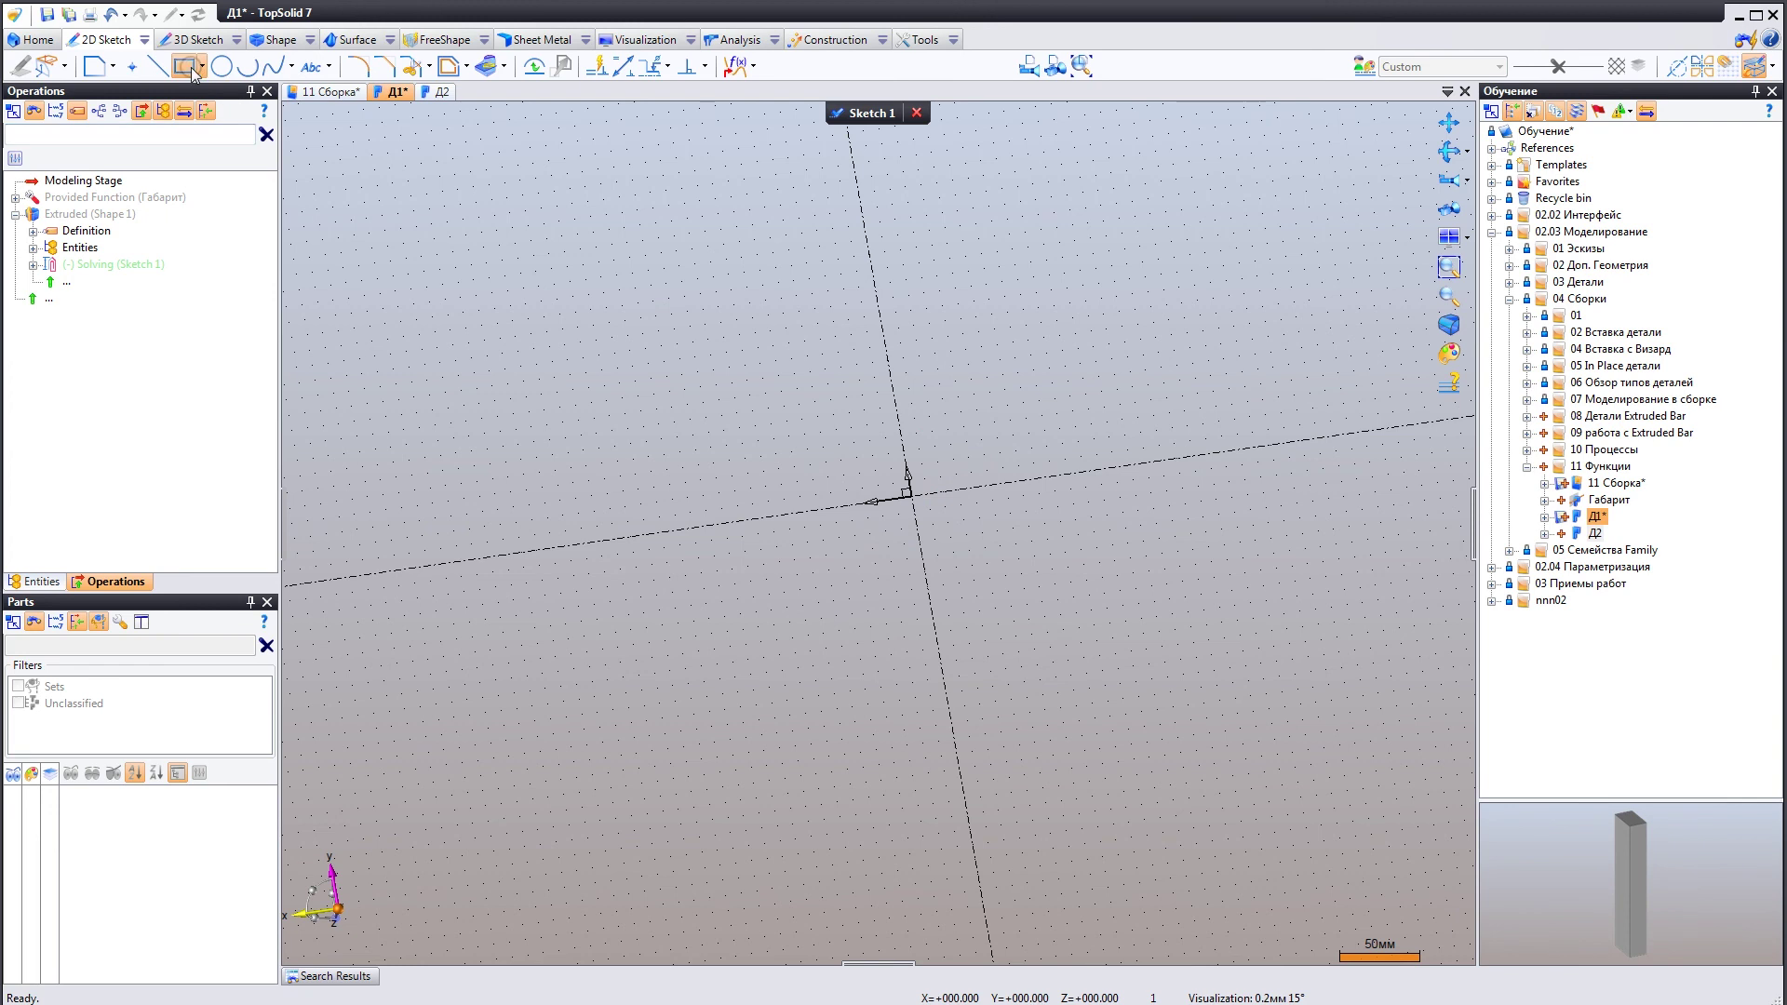
Draw a three-point rectangle about 150 × 39 and validate the sketch.
left_click(185, 69)
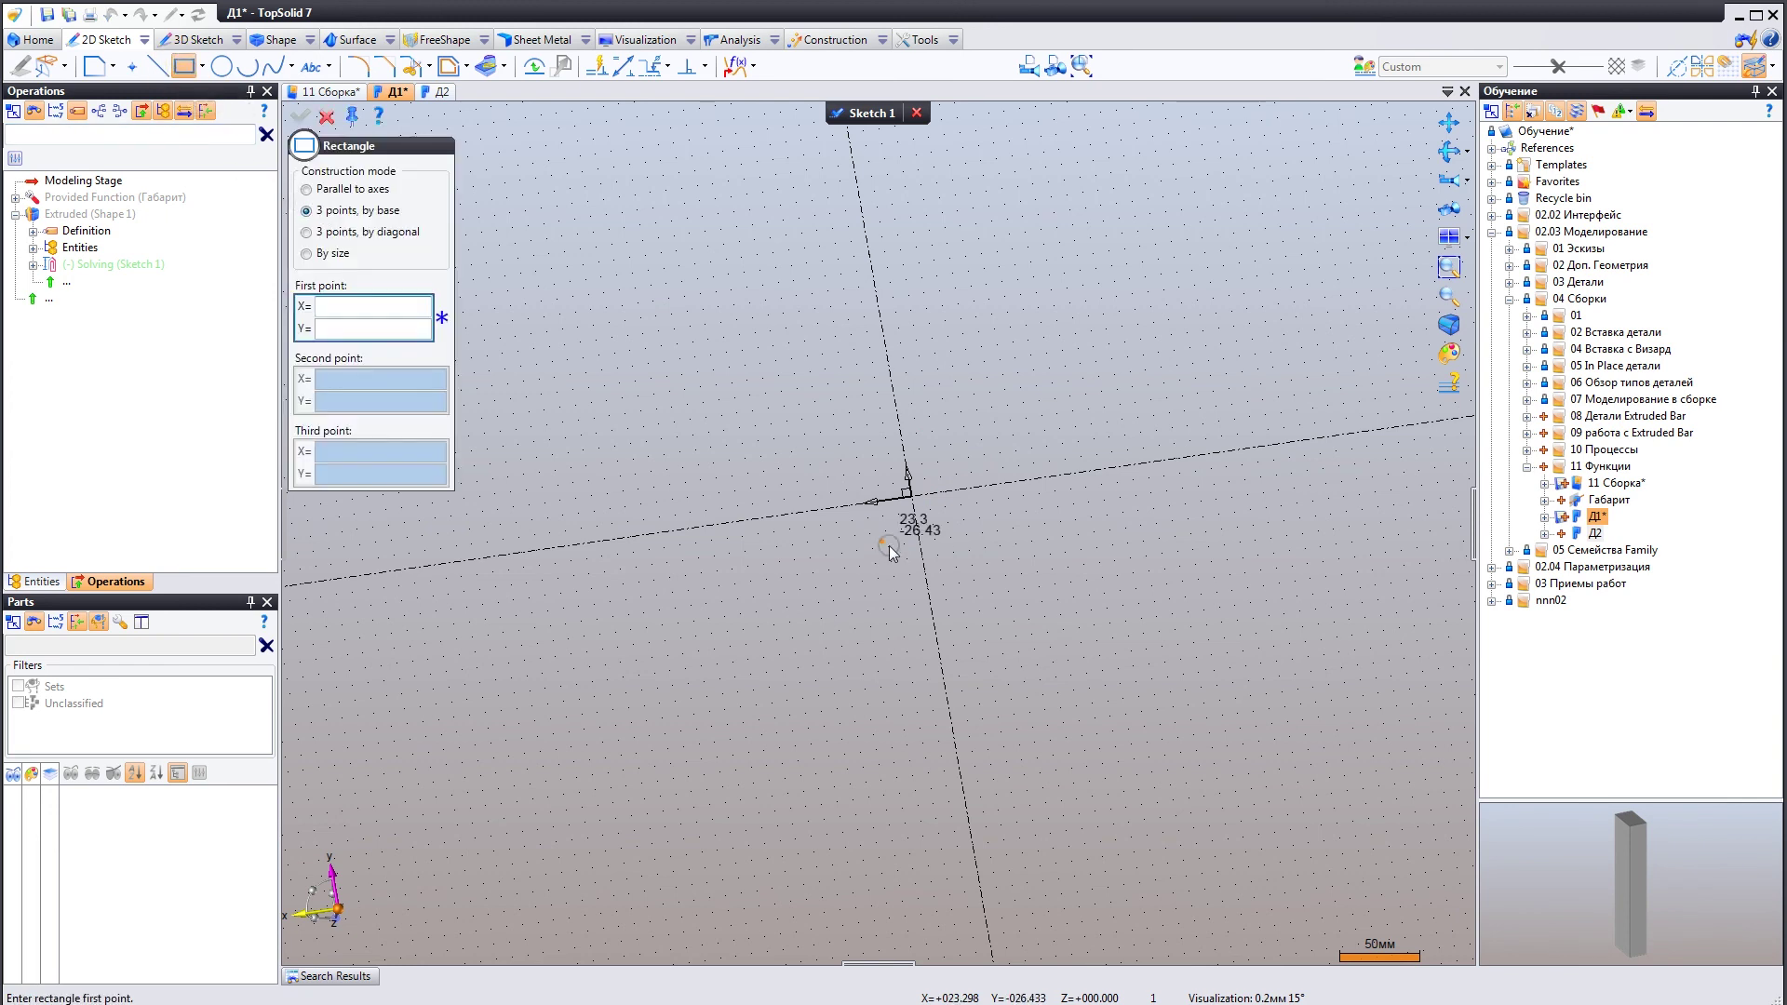
left_click(783, 460)
left_click(1020, 496)
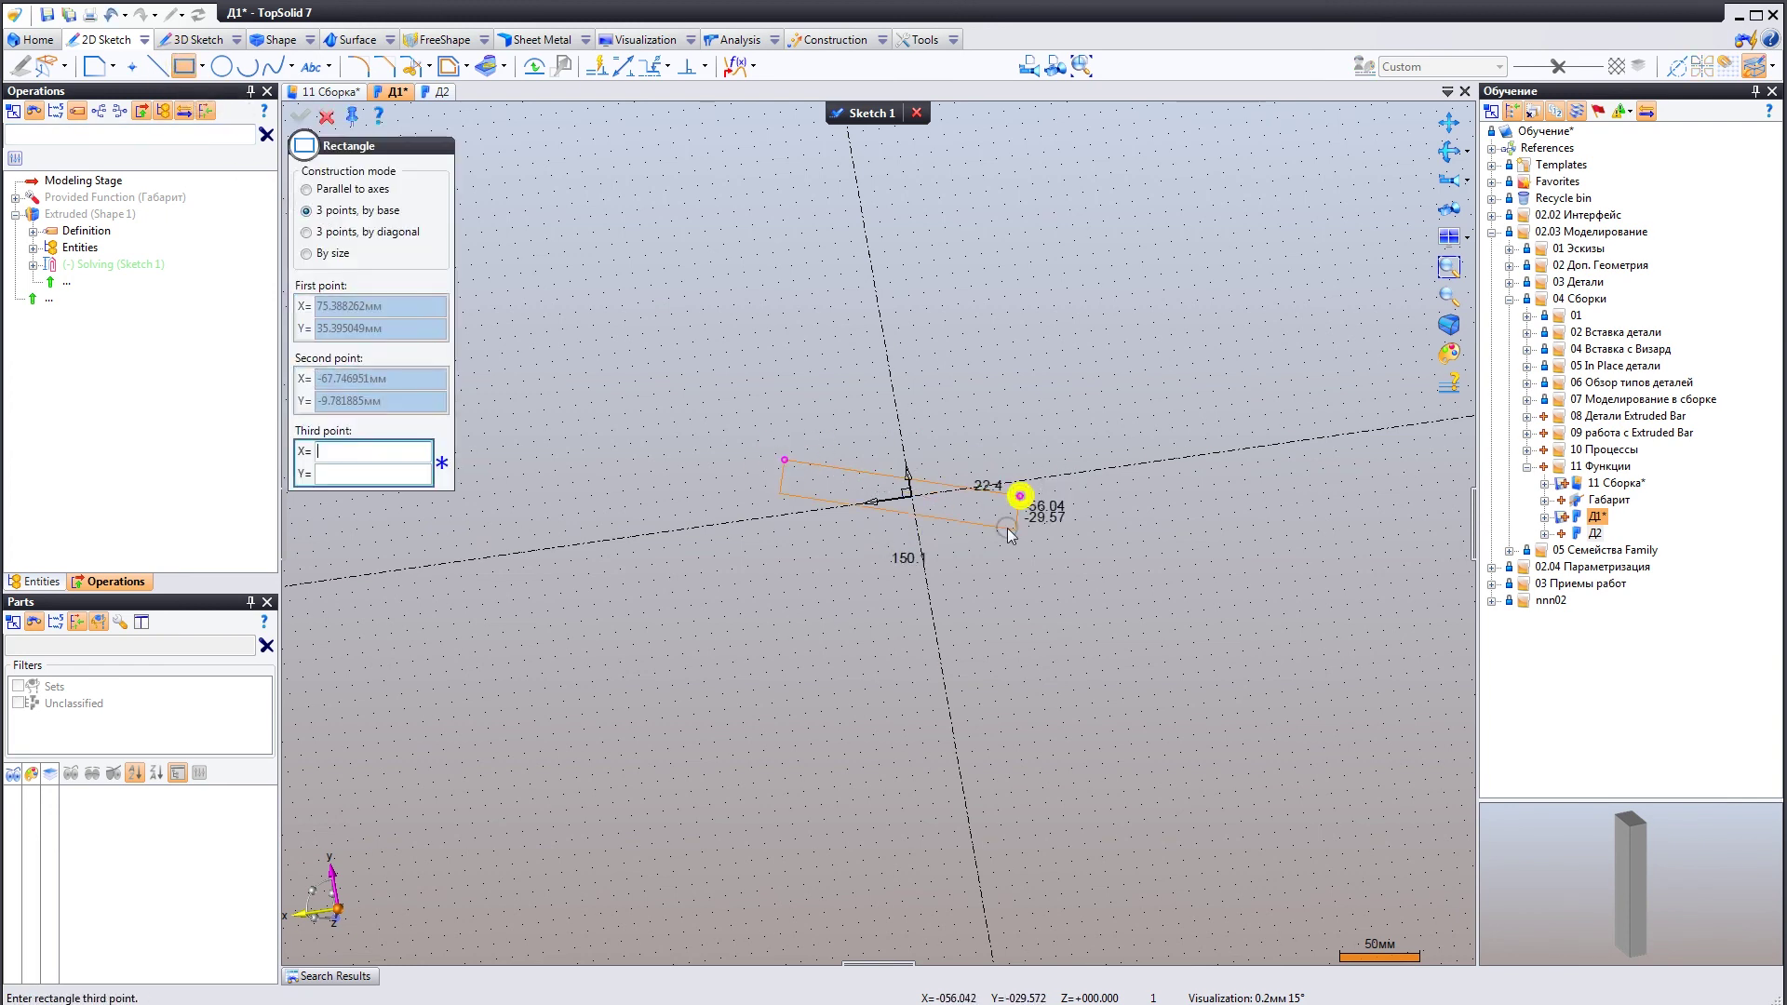
left_click(1014, 554)
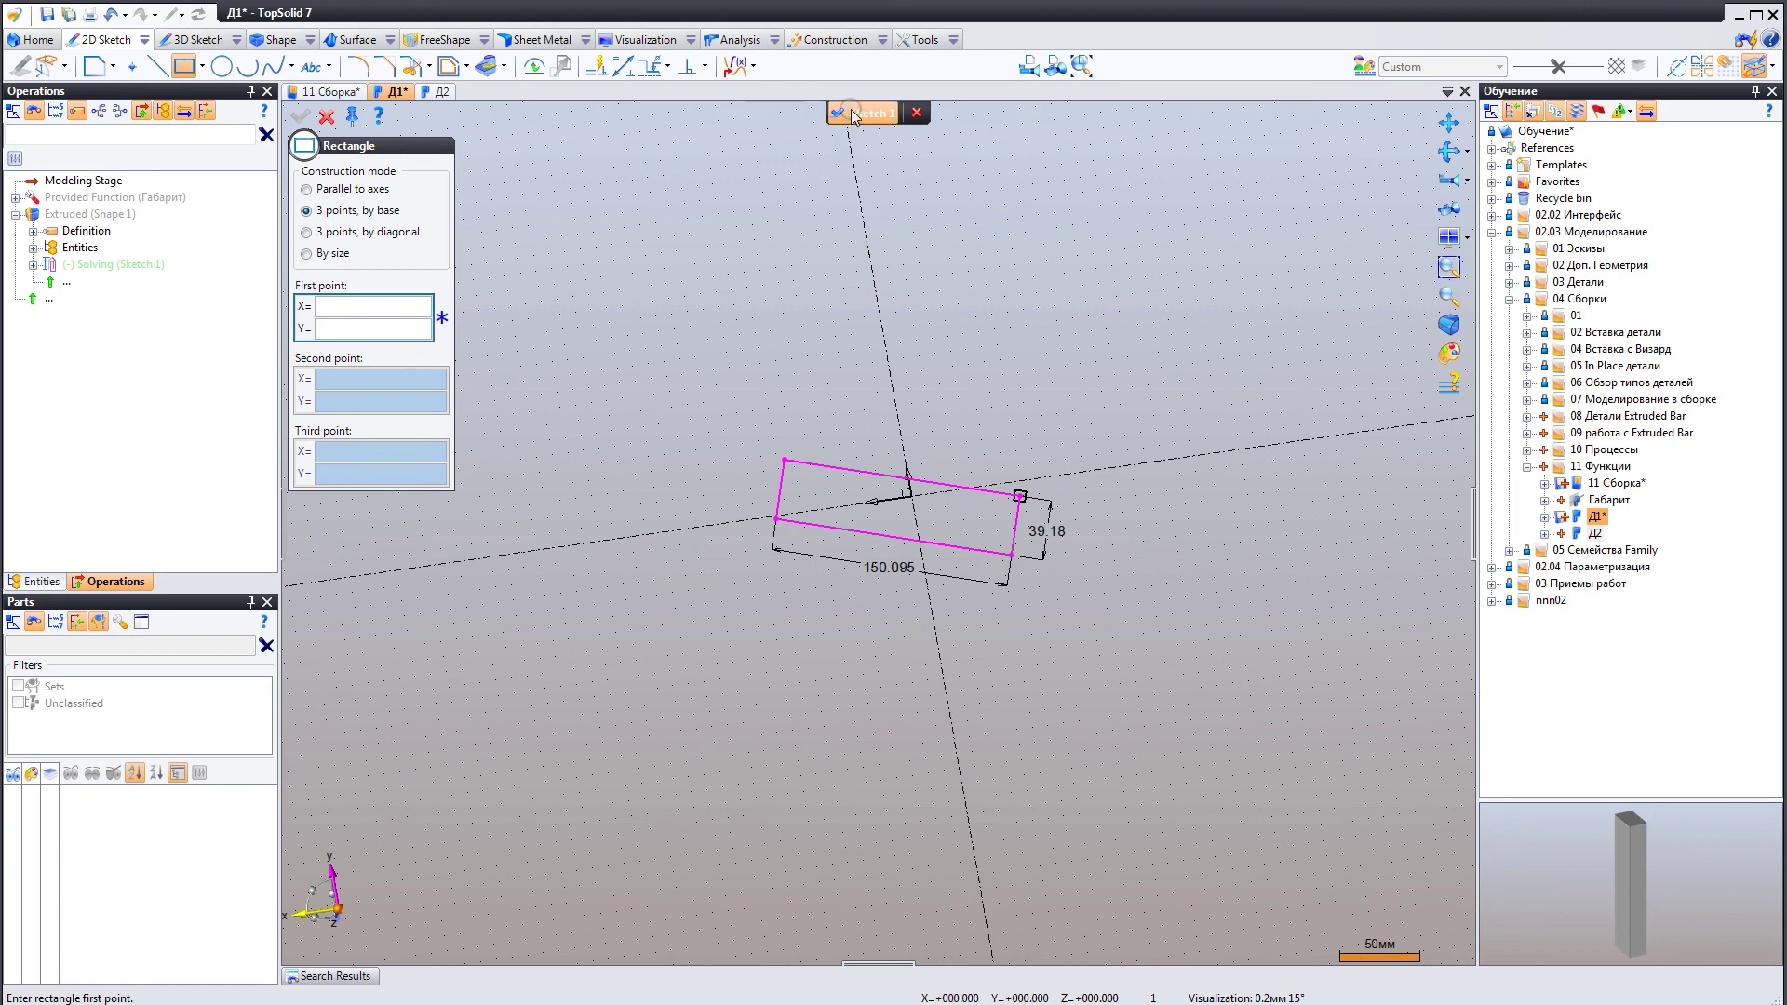
left_click(855, 113)
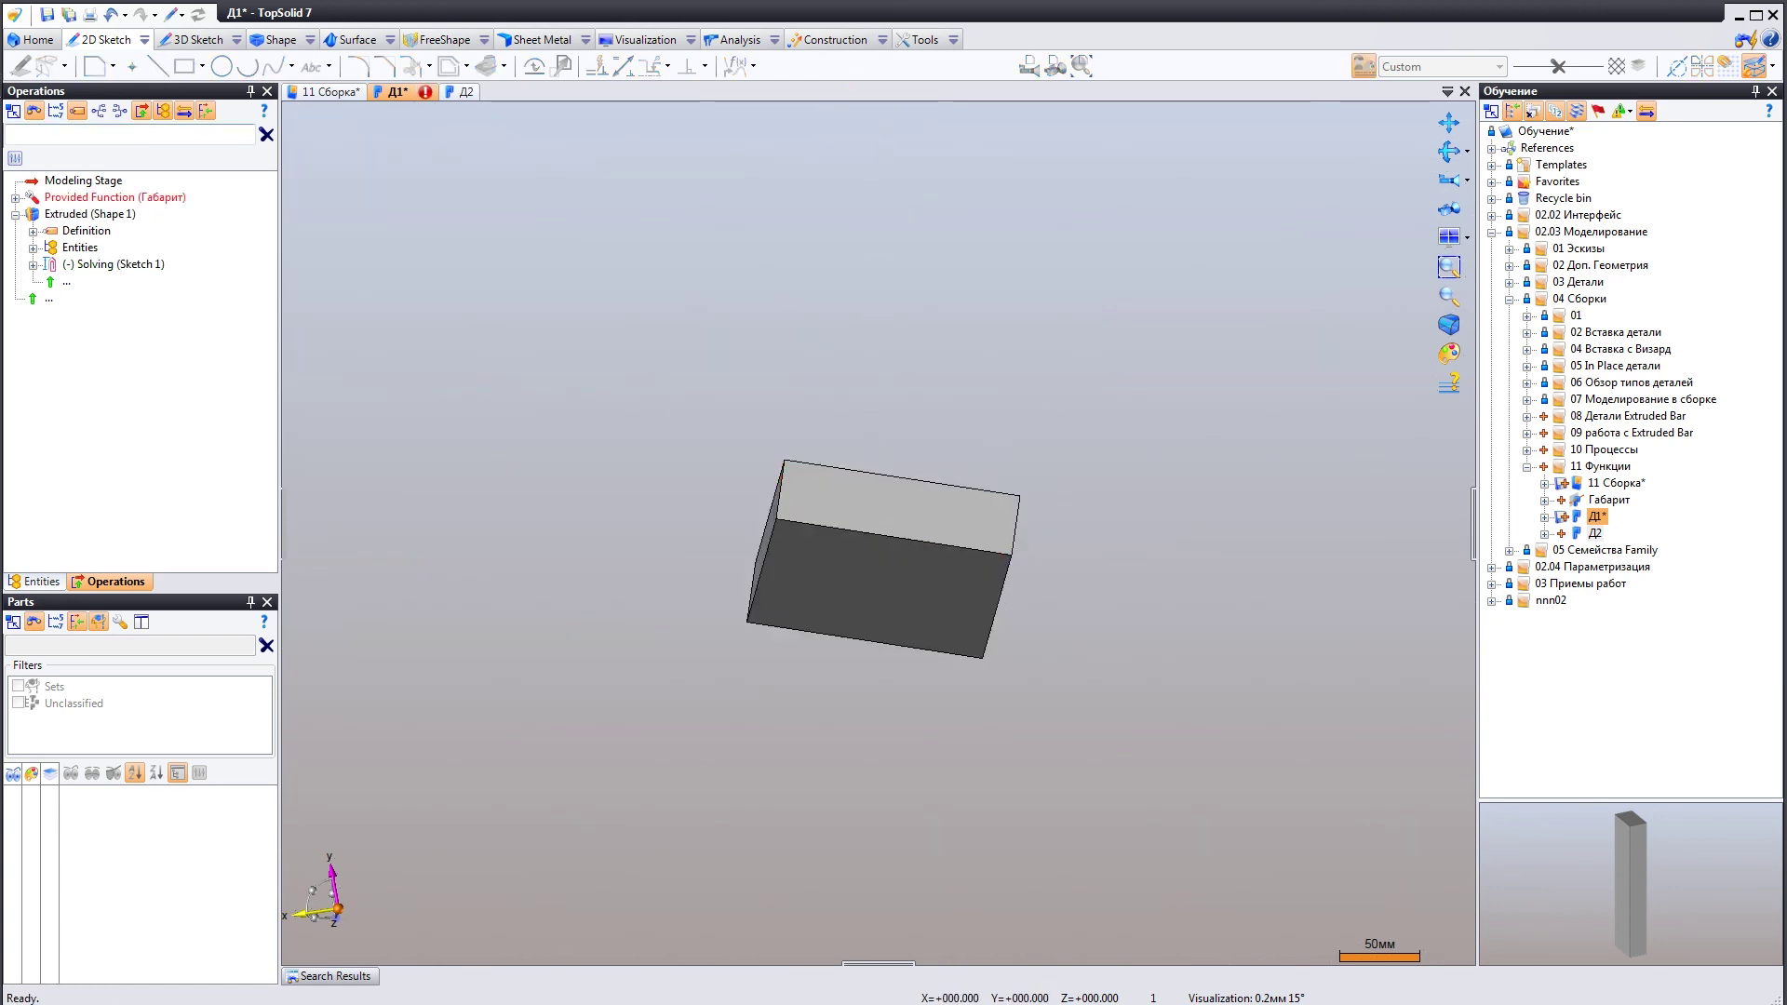
Re-pick the Габарит function's Низ, Верх, Право and Лево faces on the resized Д1 box and validate.
left_click(84, 199)
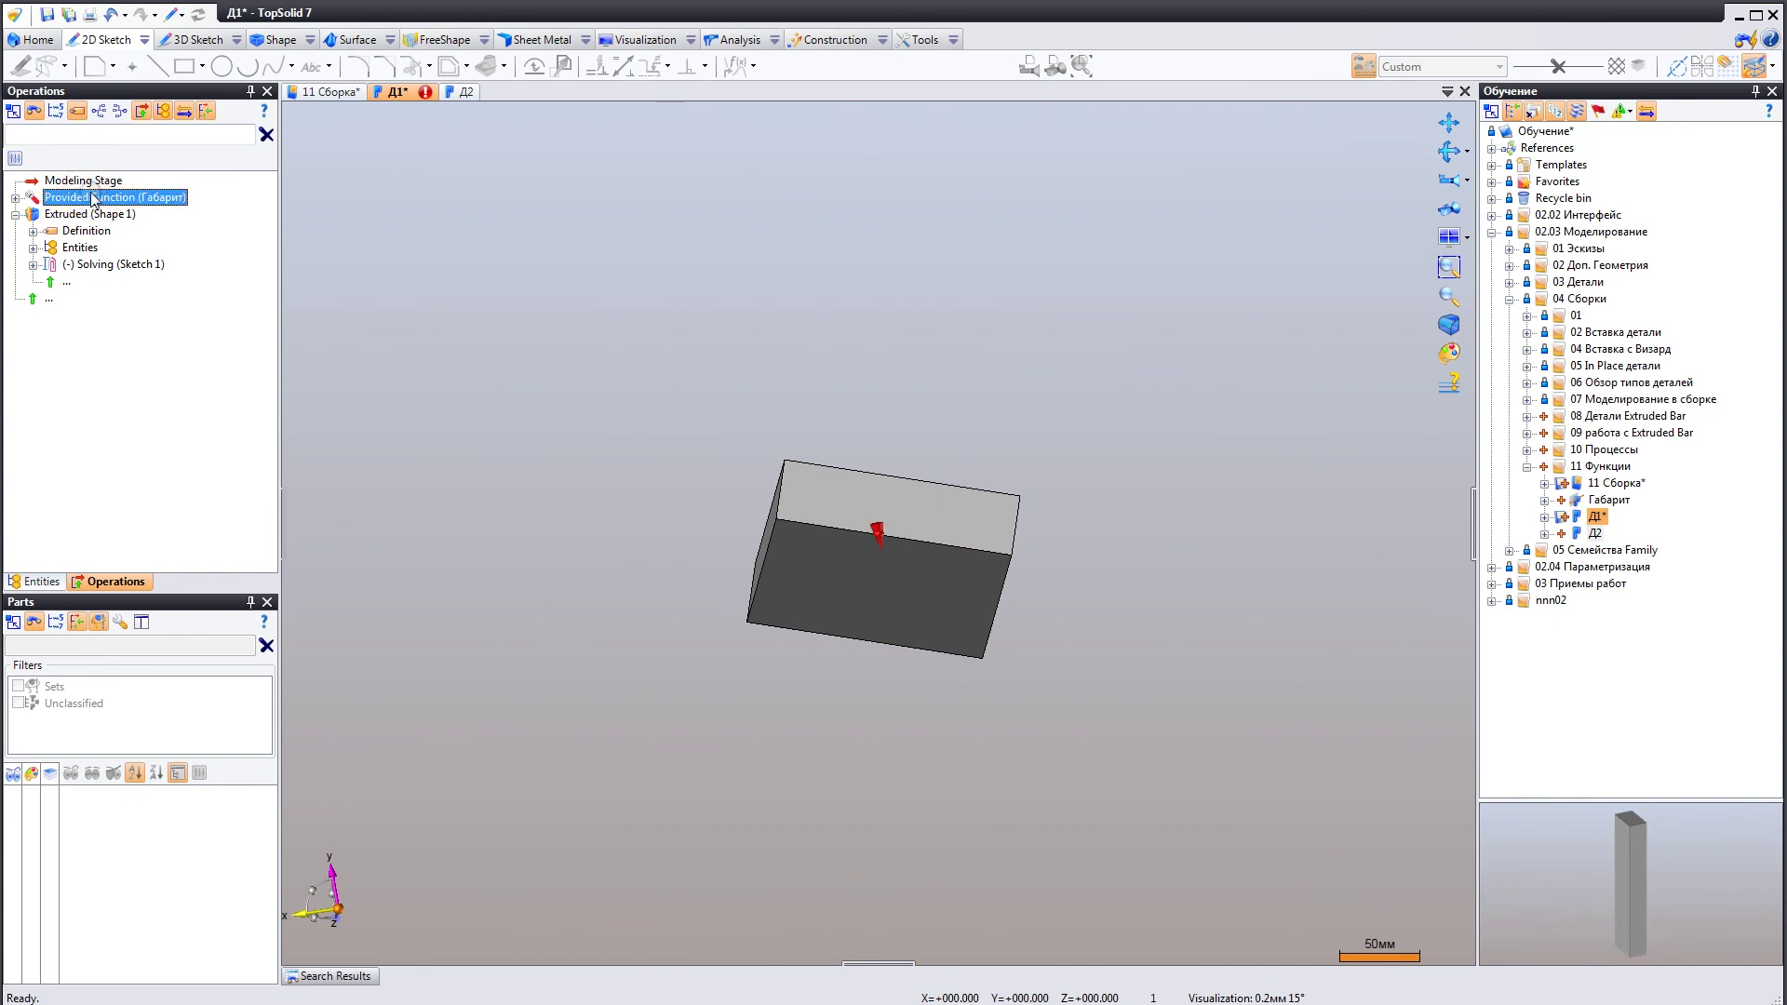
right_click(93, 199)
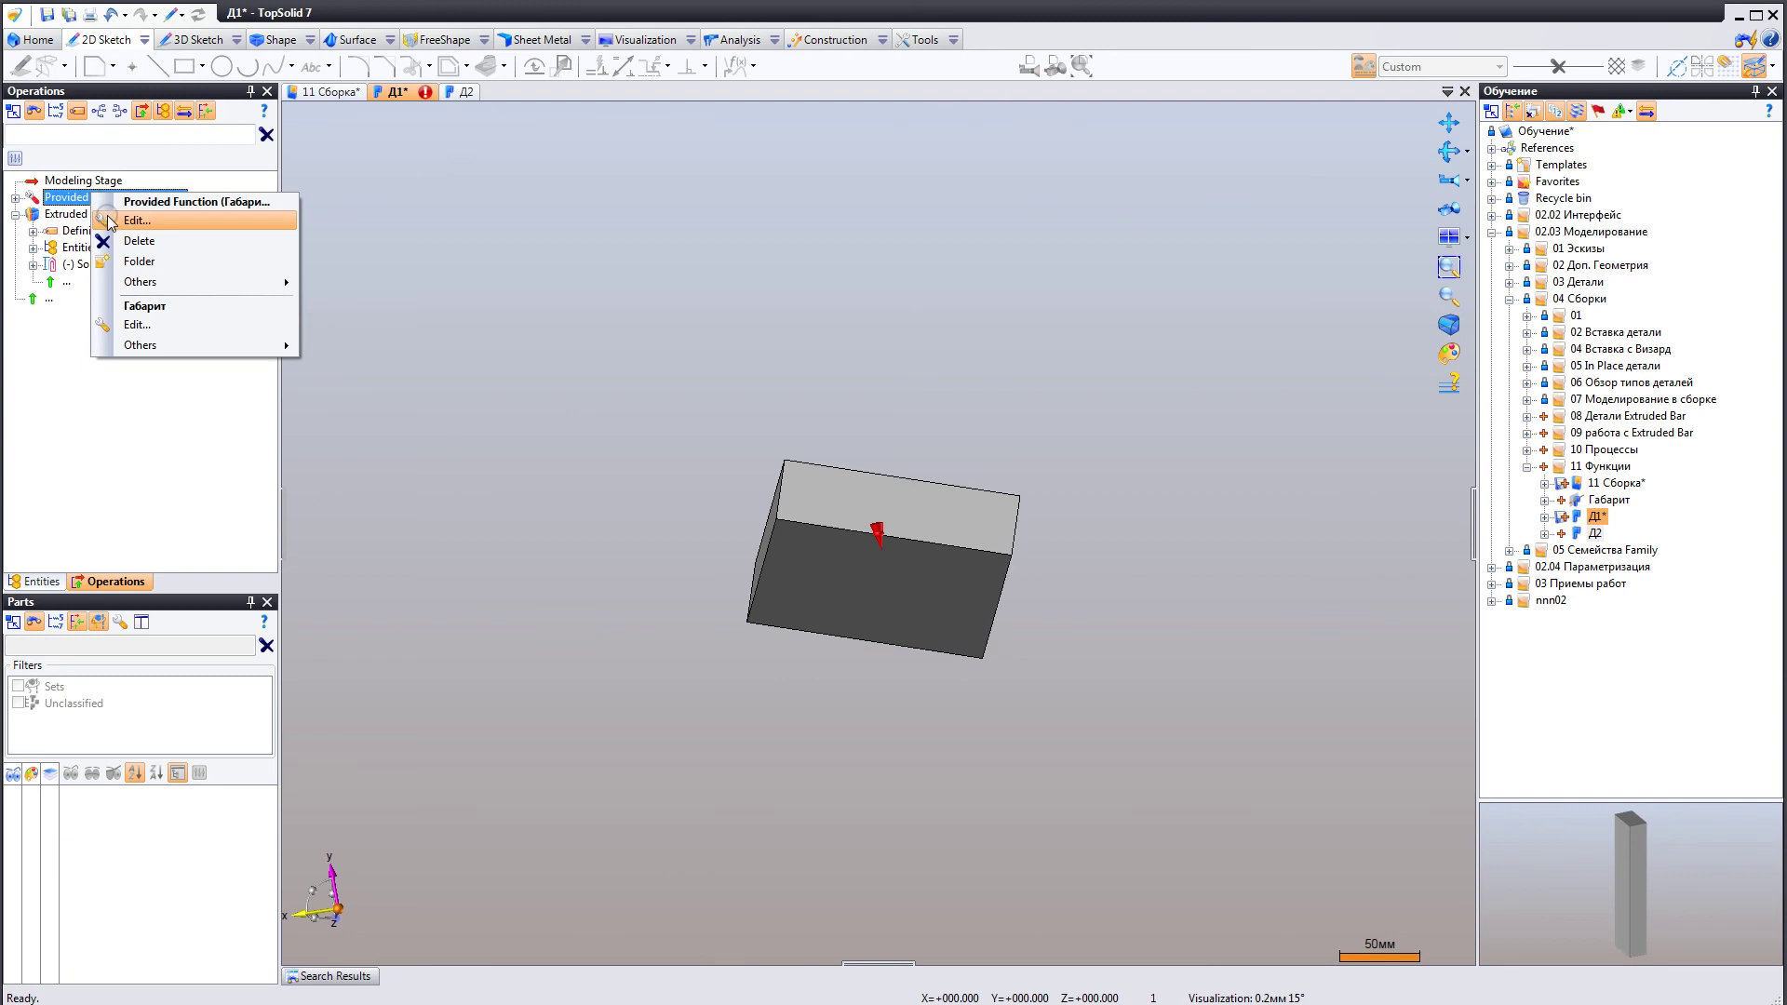
left_click(104, 228)
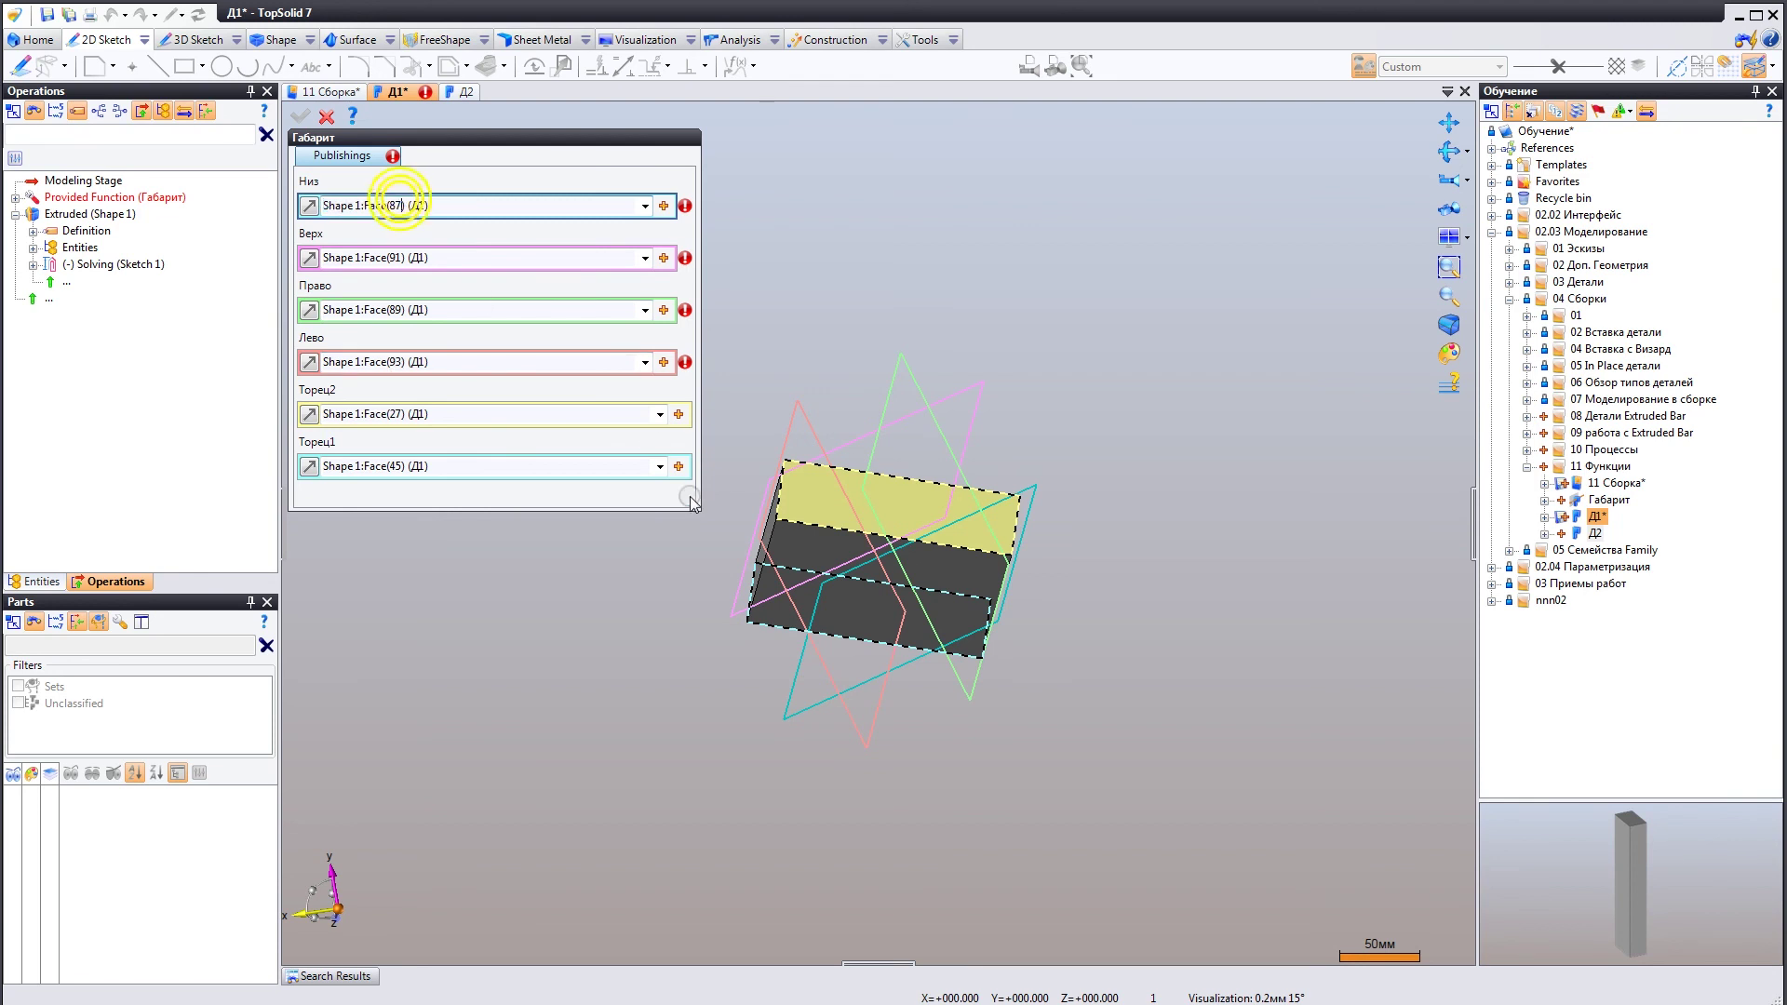
left_click(790, 540)
mouse_move(790, 540)
middle_mouse_down()
mouse_move(831, 454)
mouse_move(1044, 521)
mouse_move(763, 497)
middle_mouse_up()
left_click(830, 454)
left_click(1044, 521)
left_click(763, 498)
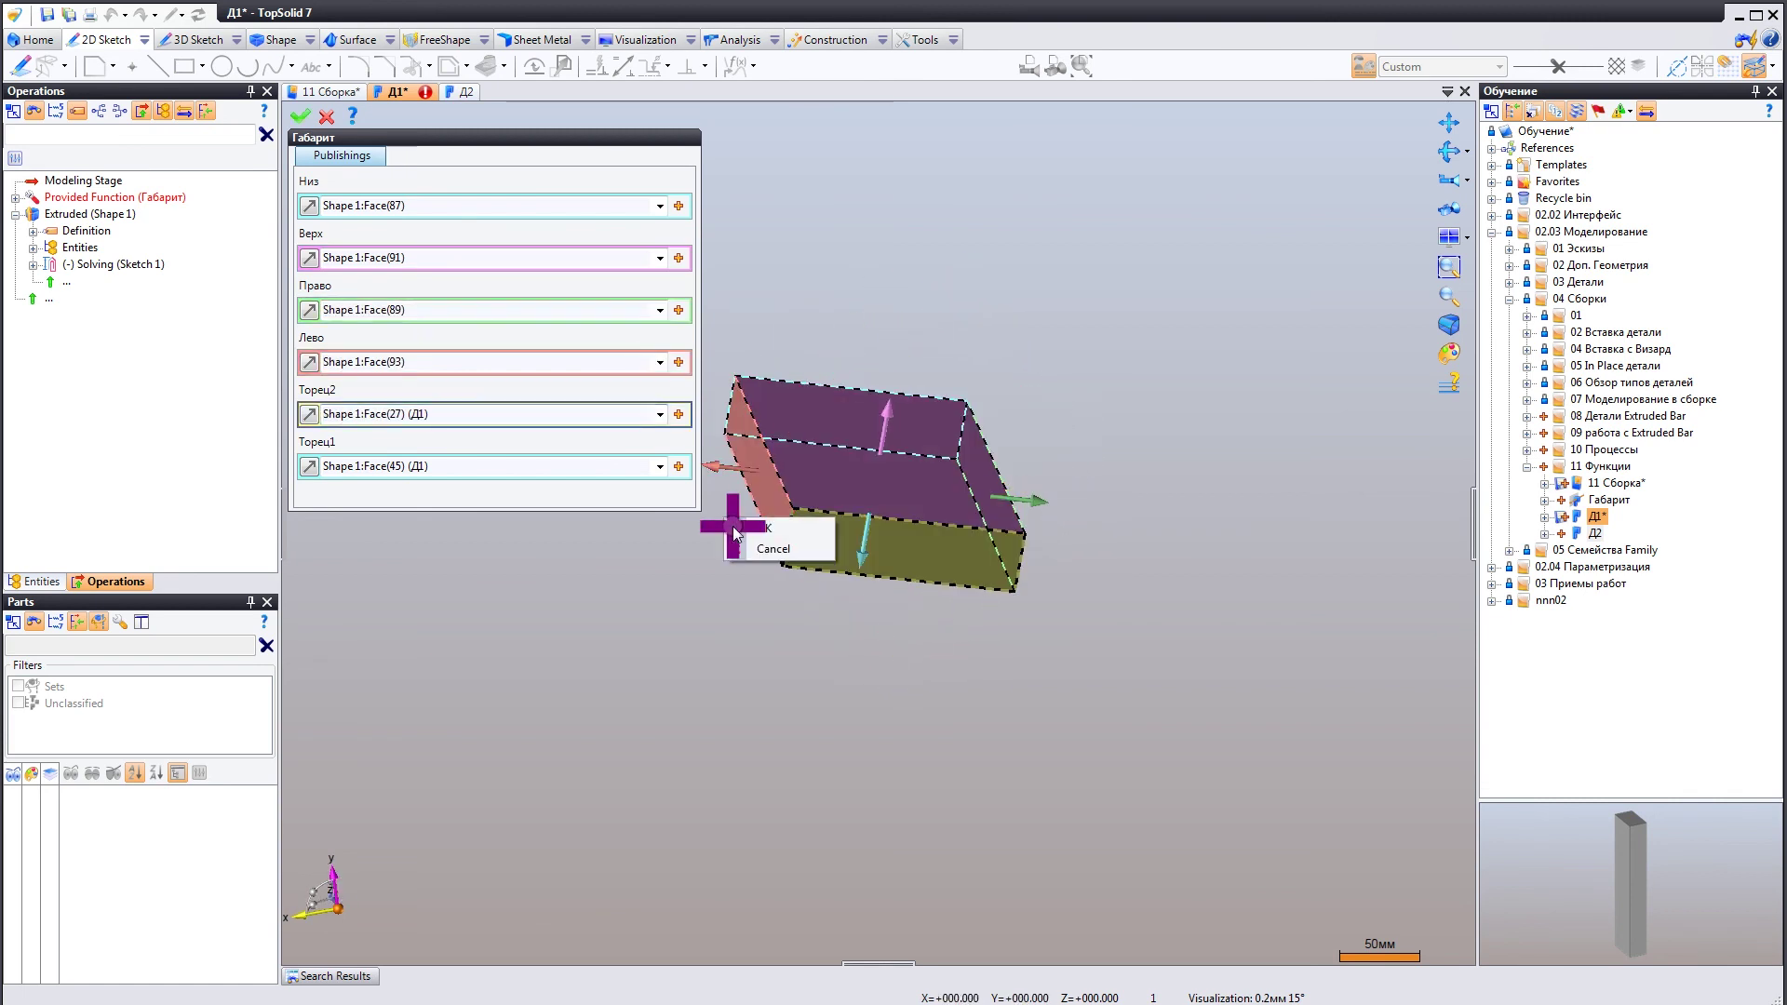
key("Return")
middle_click_drag(738, 518, 778, 395)
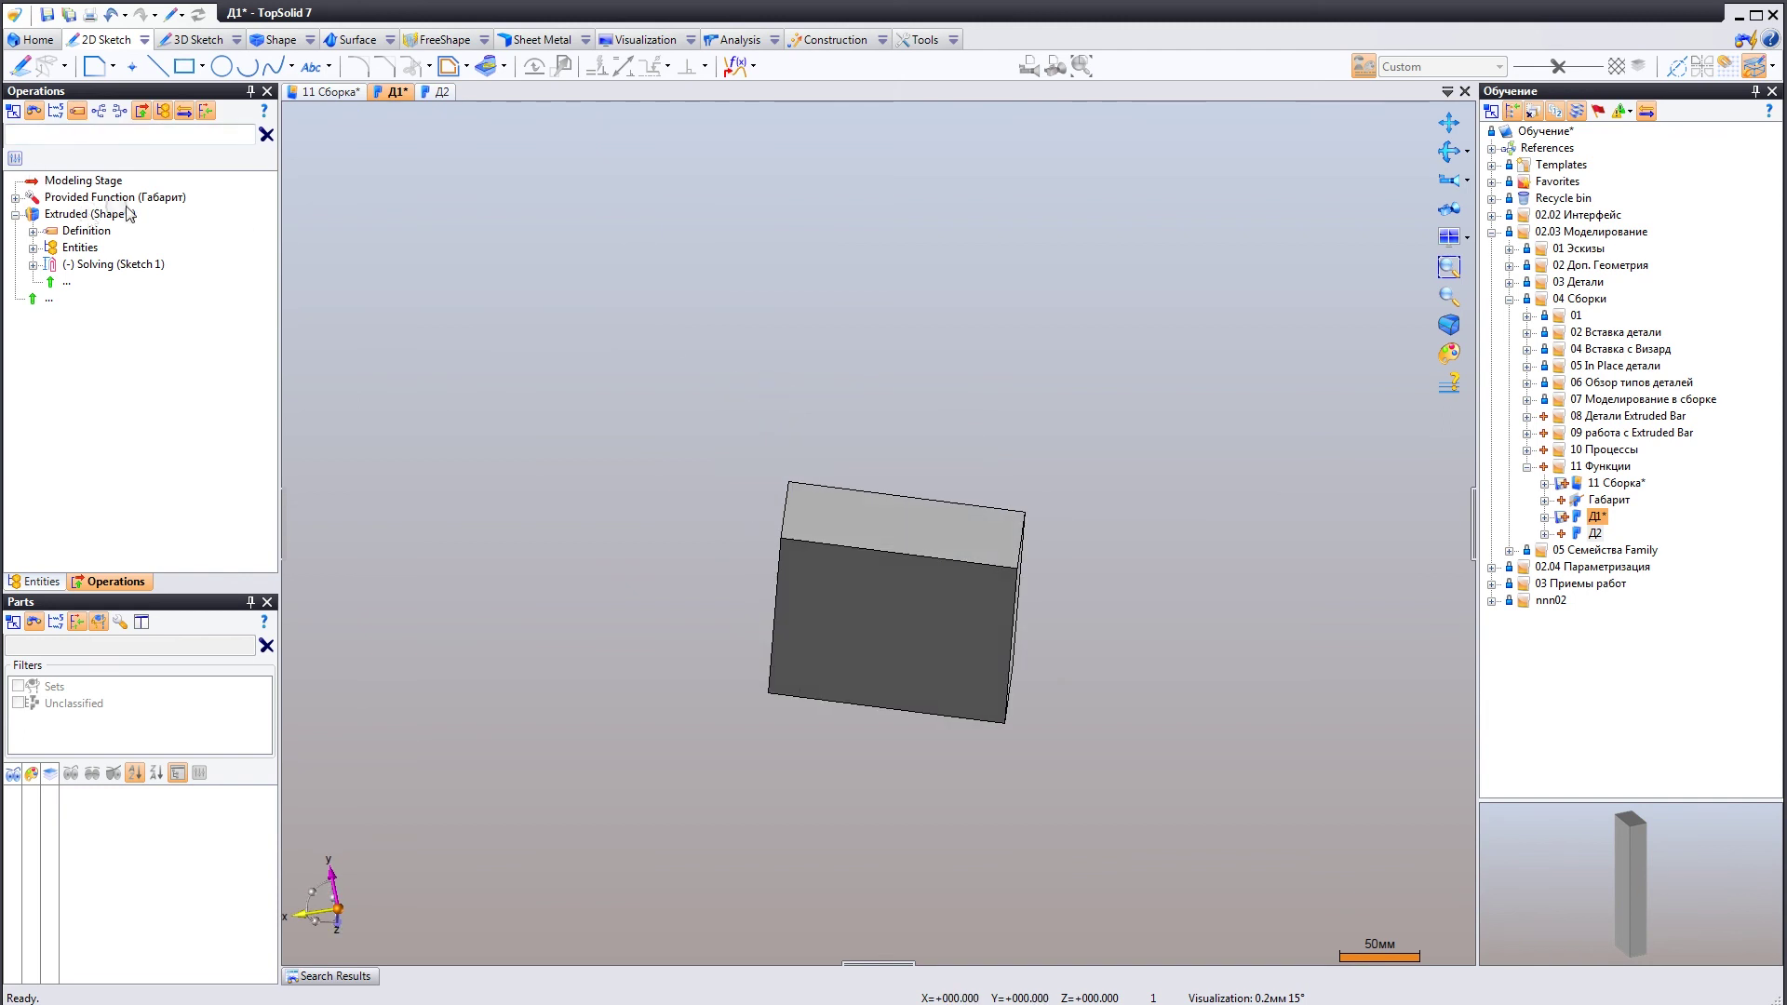
left_click(321, 94)
middle_click_drag(970, 483, 909, 519)
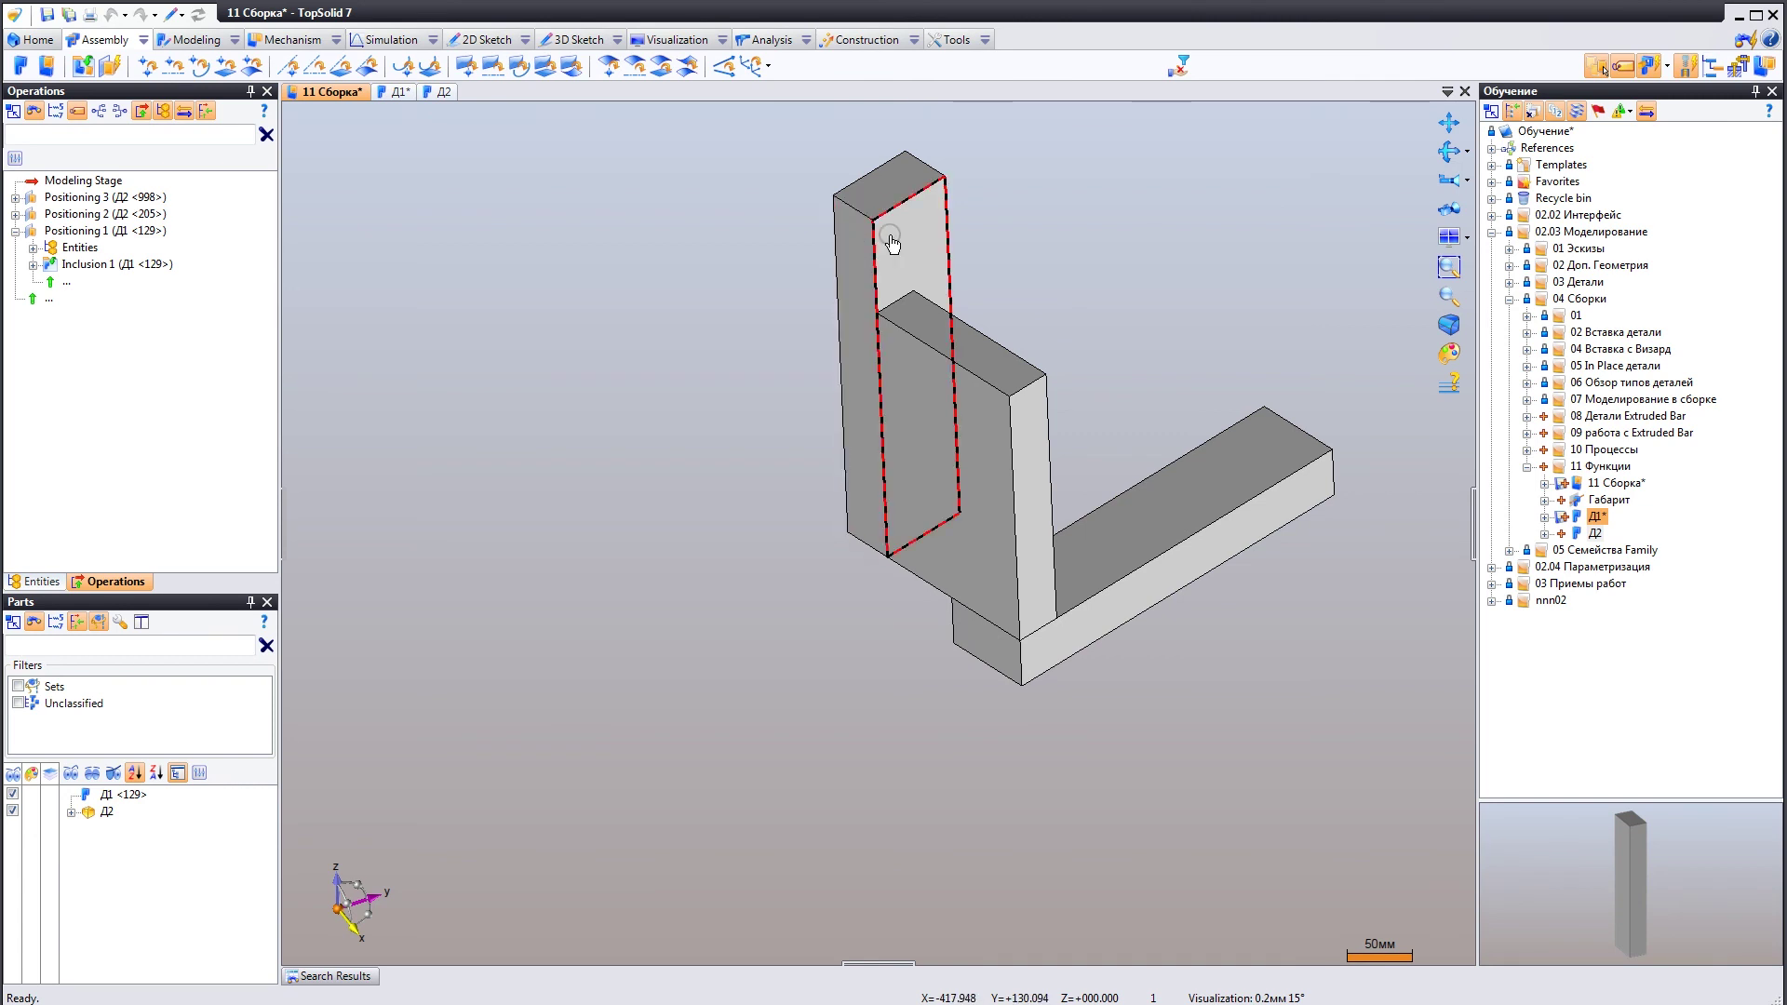
left_click(889, 235)
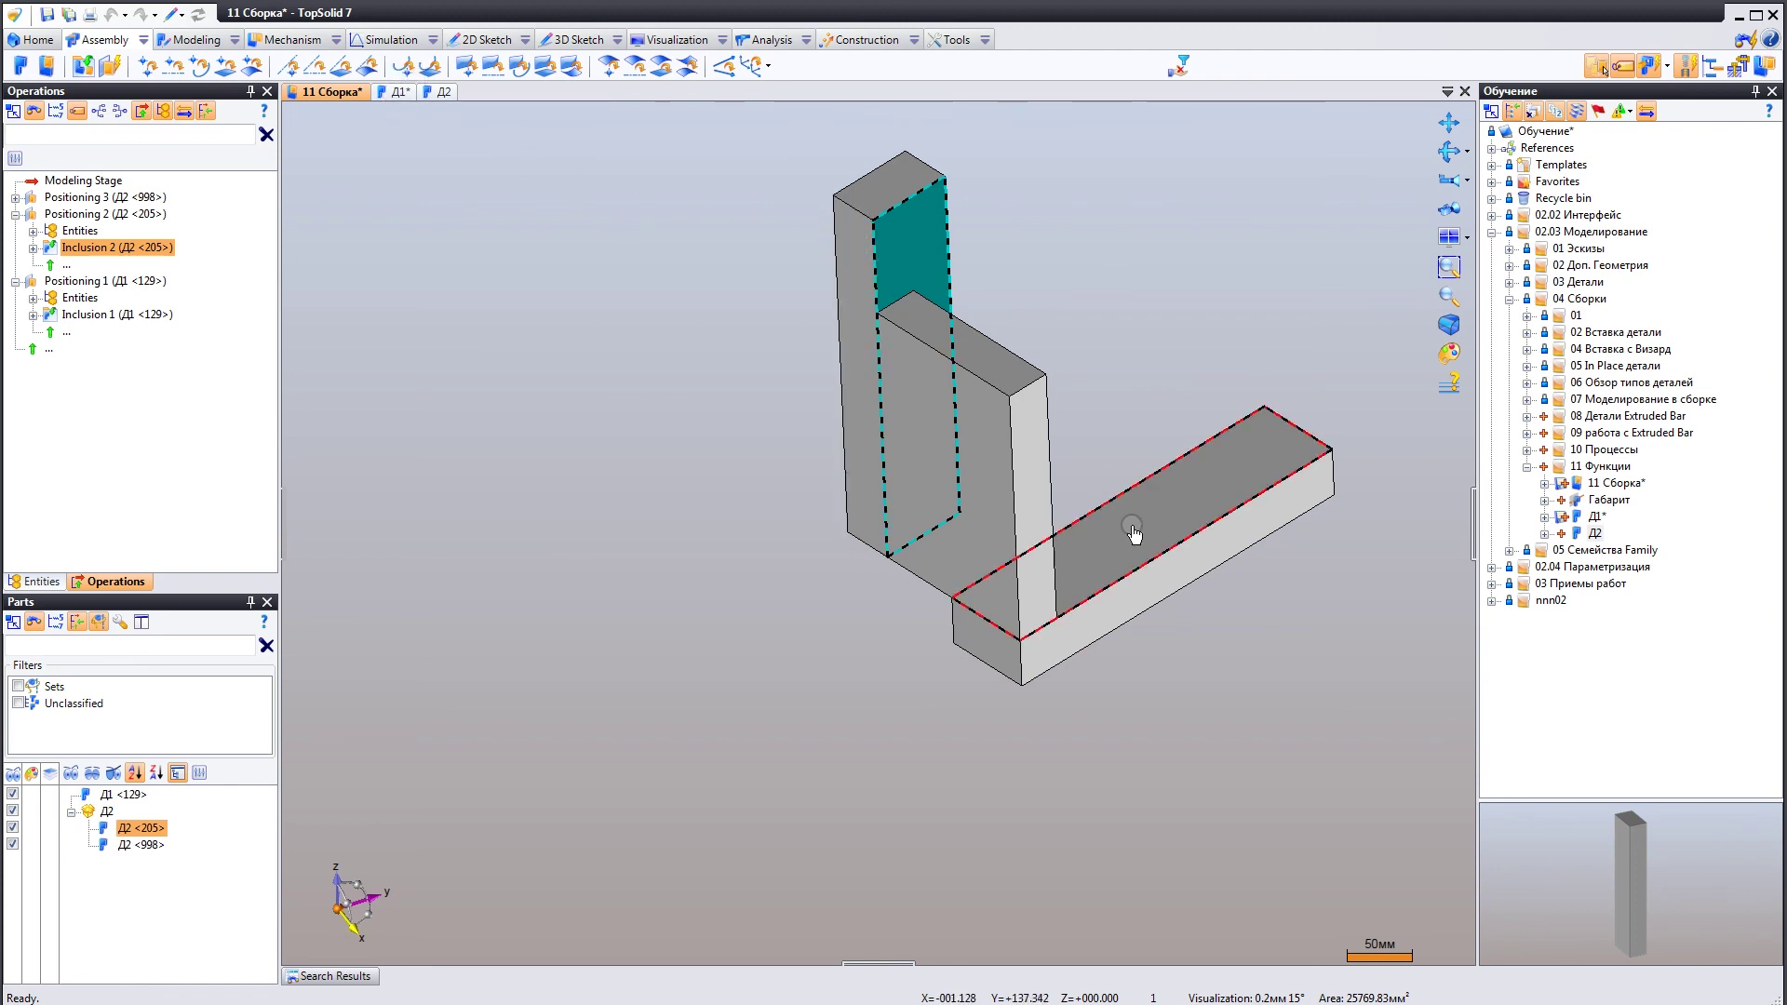
scroll(1132, 534, "down", 3)
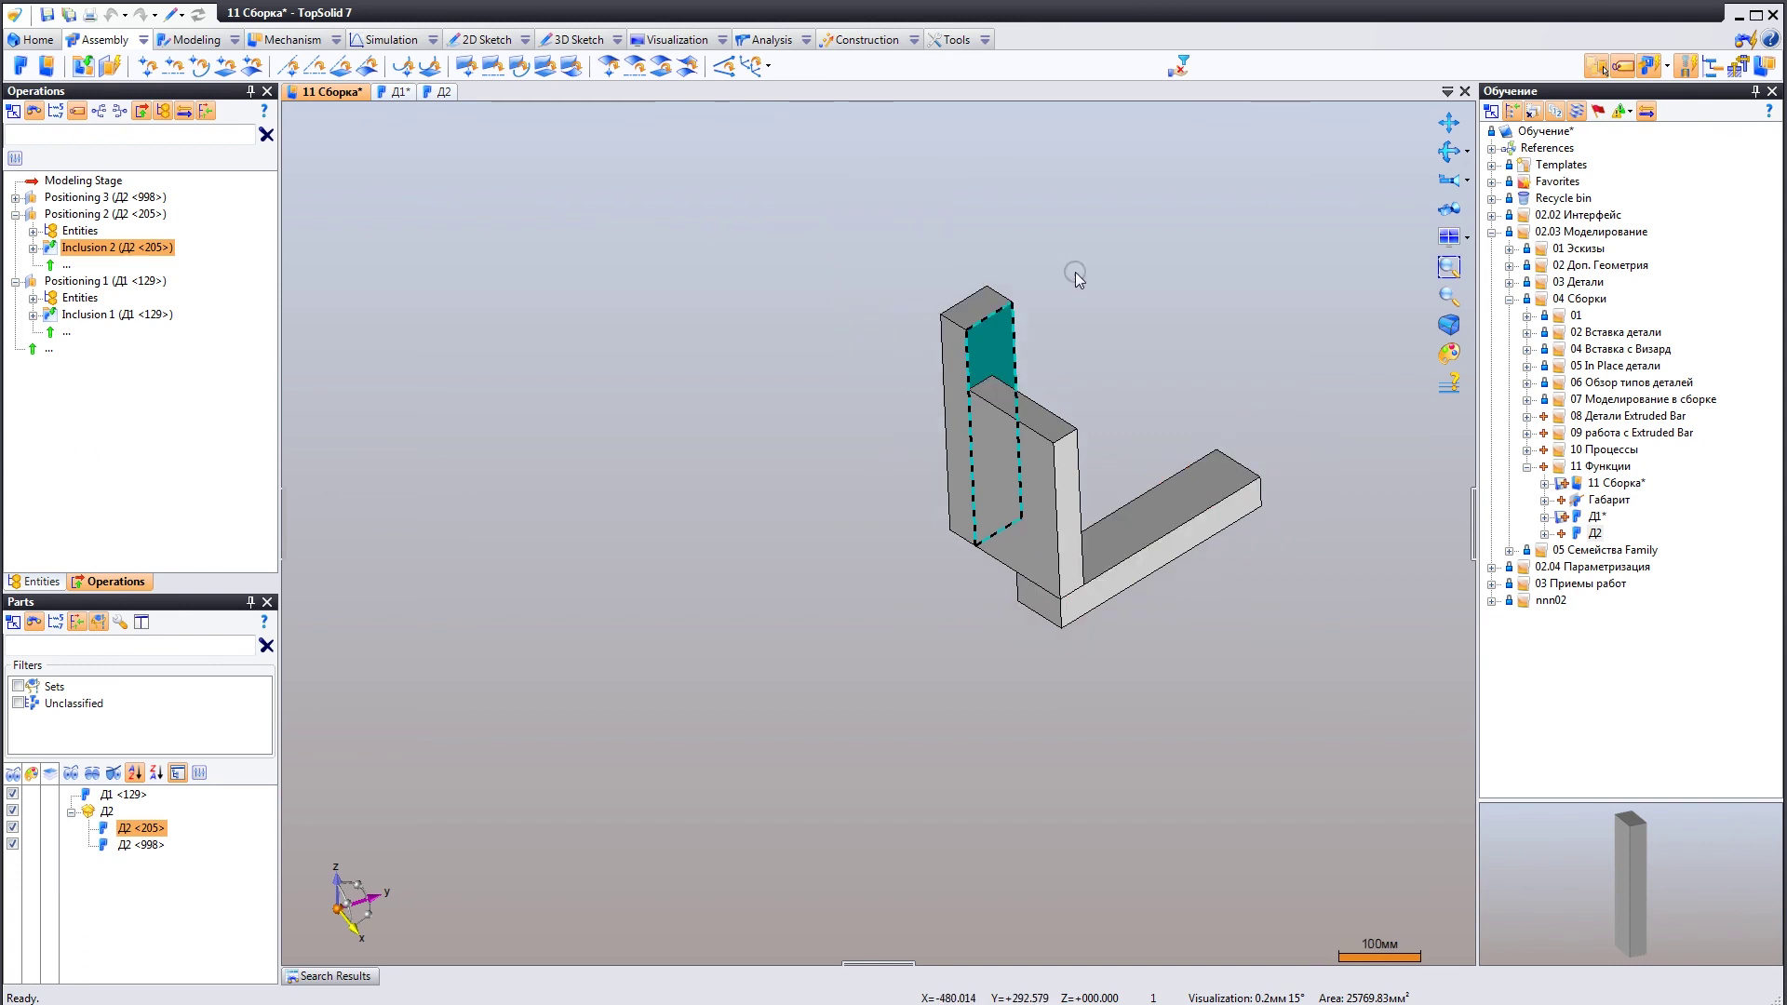
middle_click_drag(1093, 272, 1022, 363)
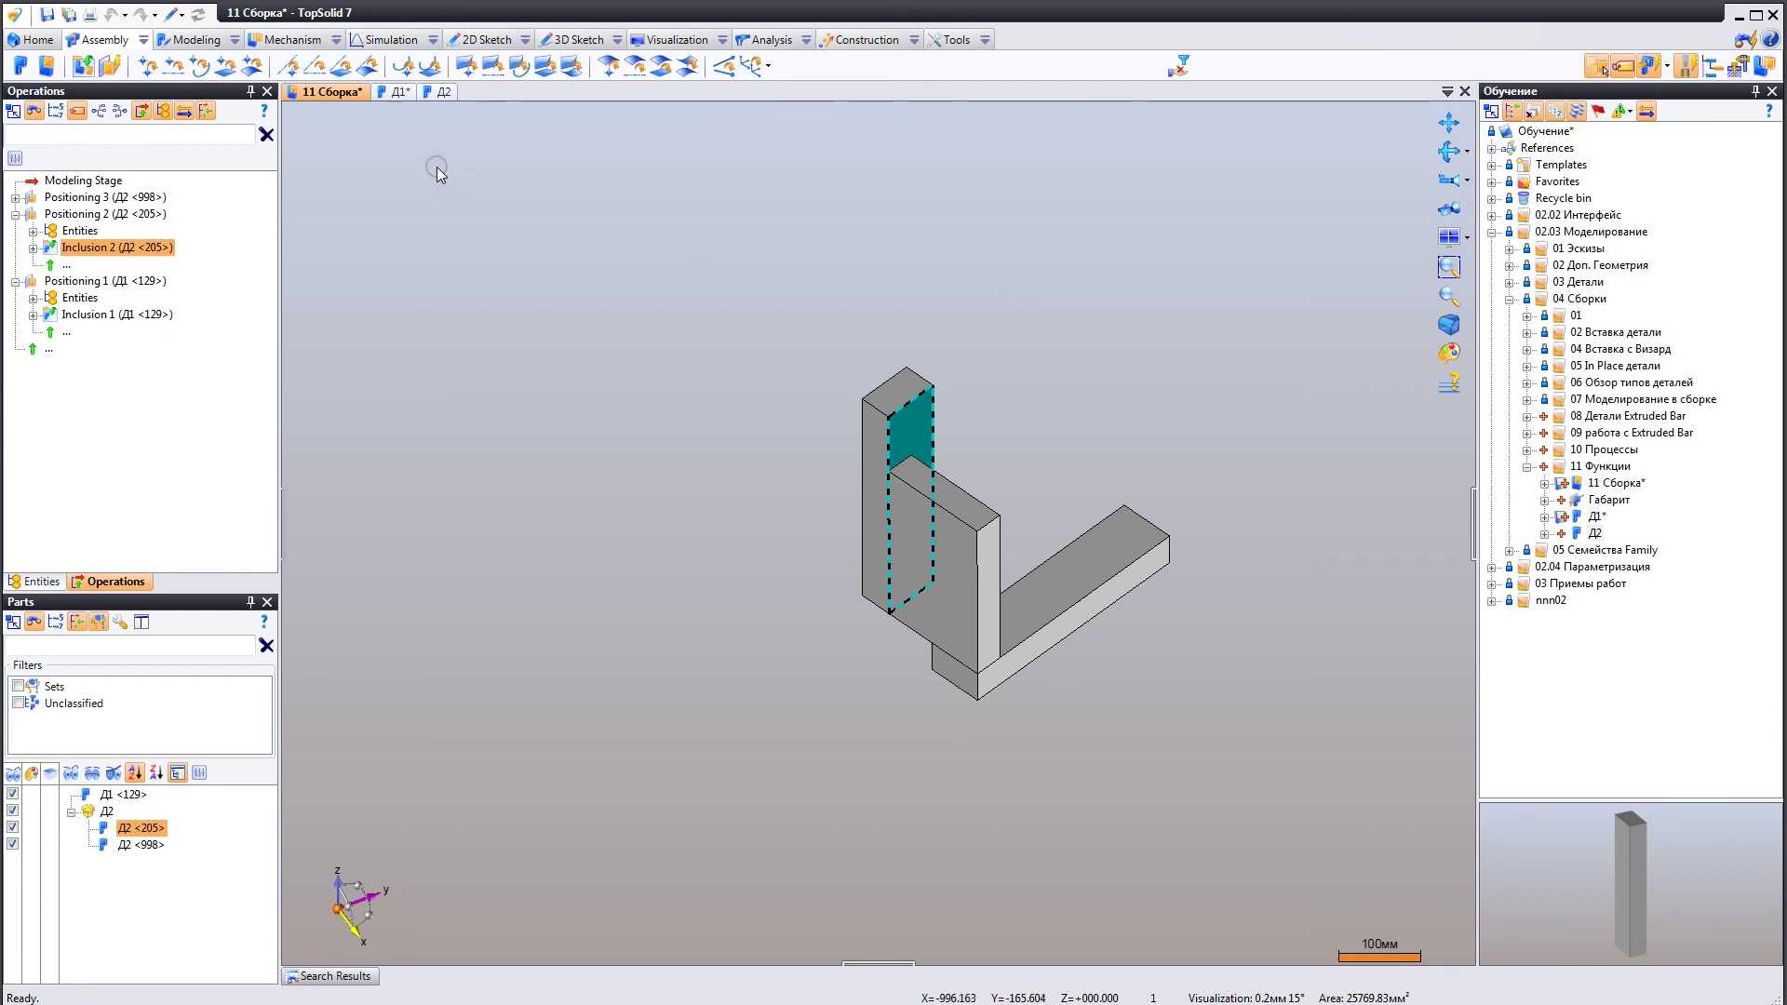
left_click(383, 91)
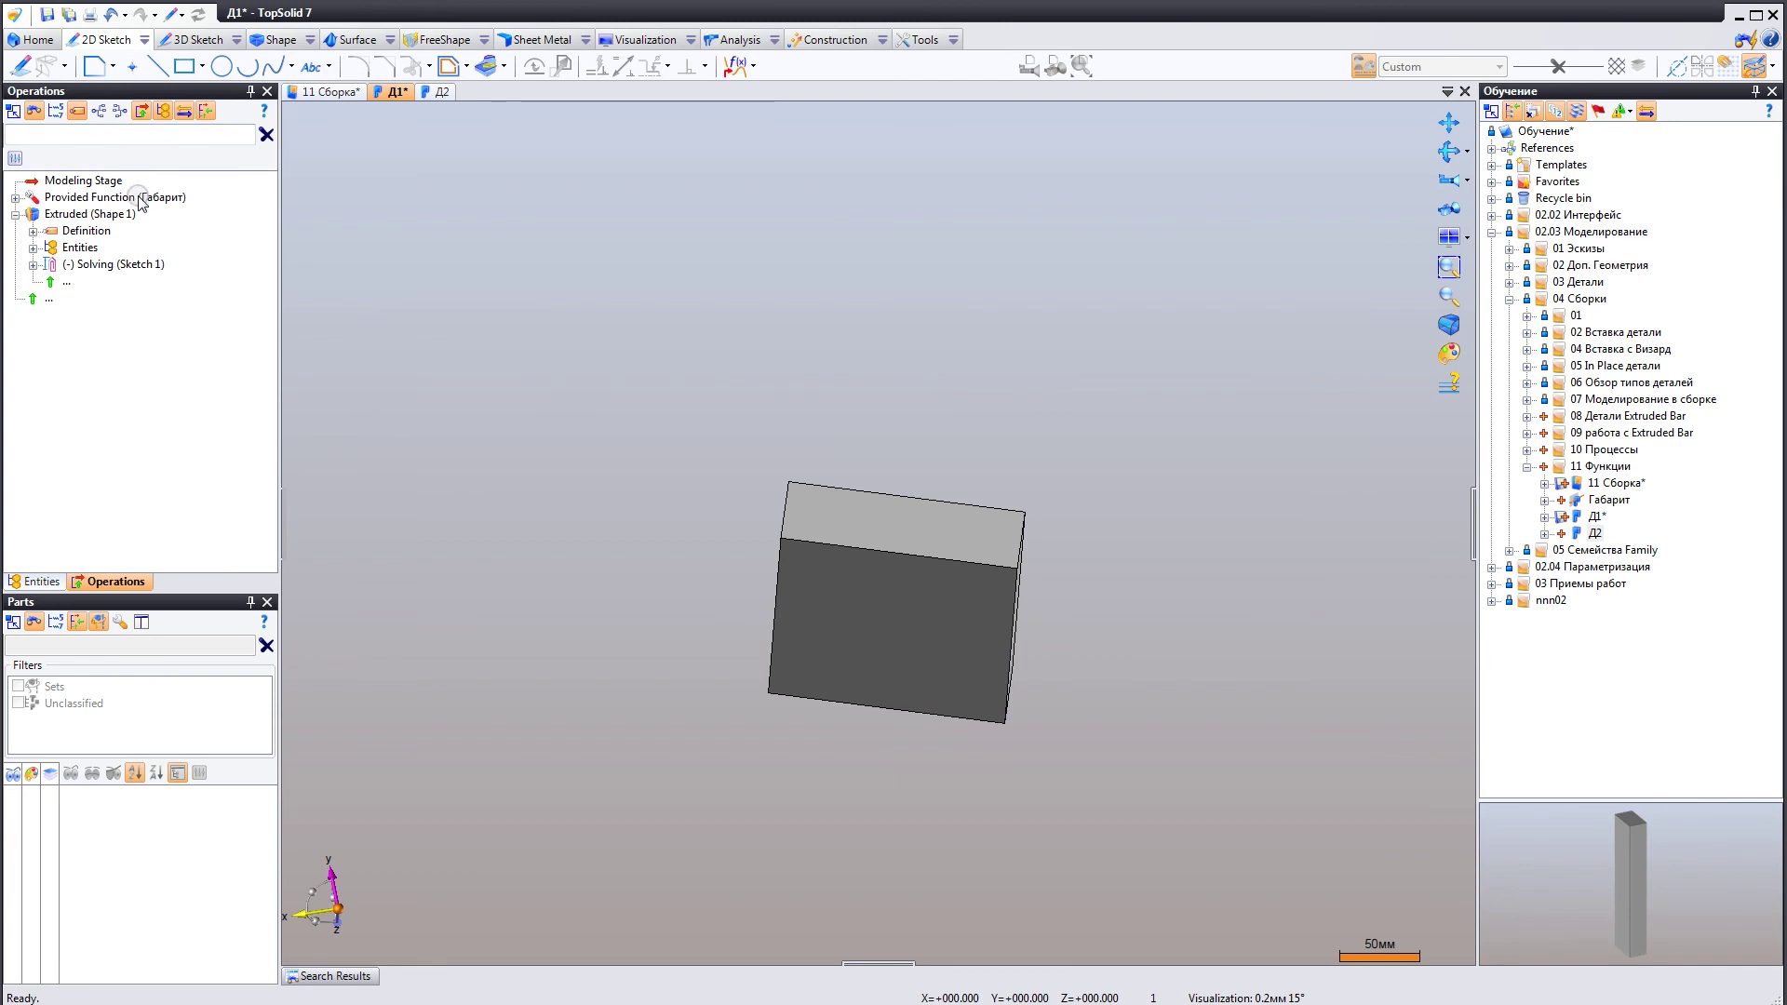
Switch back to the 11 Сборка assembly document.
left_click(327, 91)
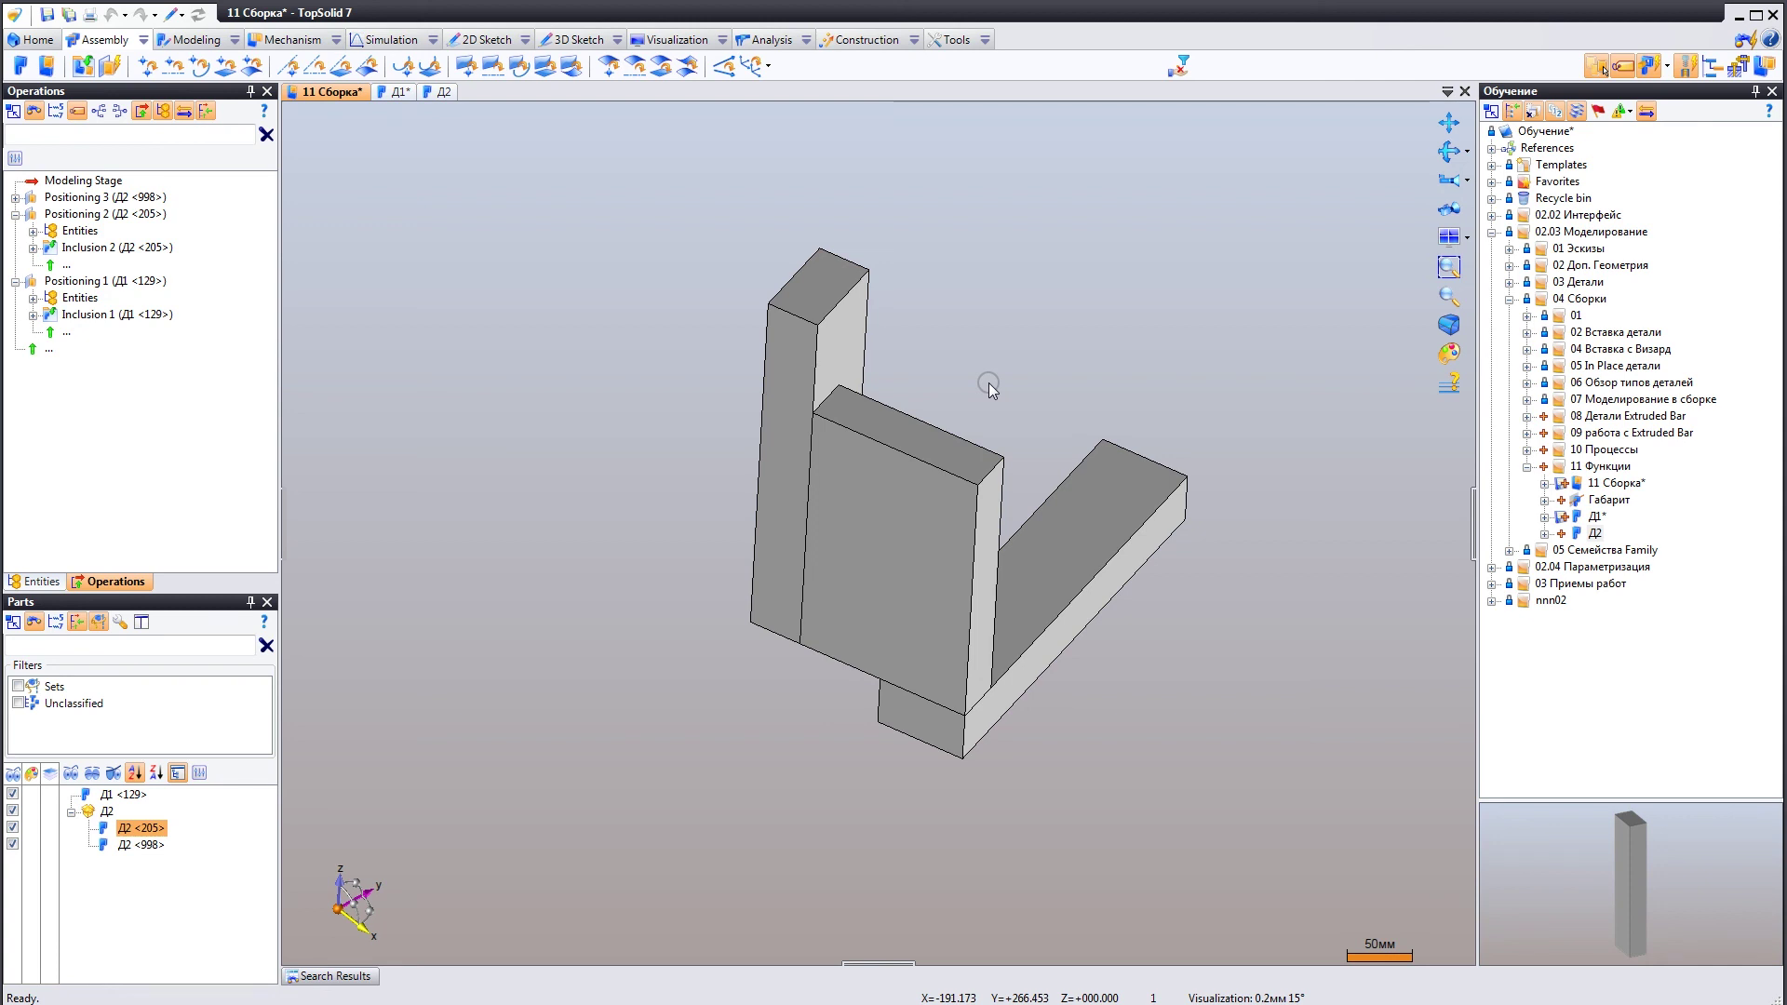
left_click(1609, 500)
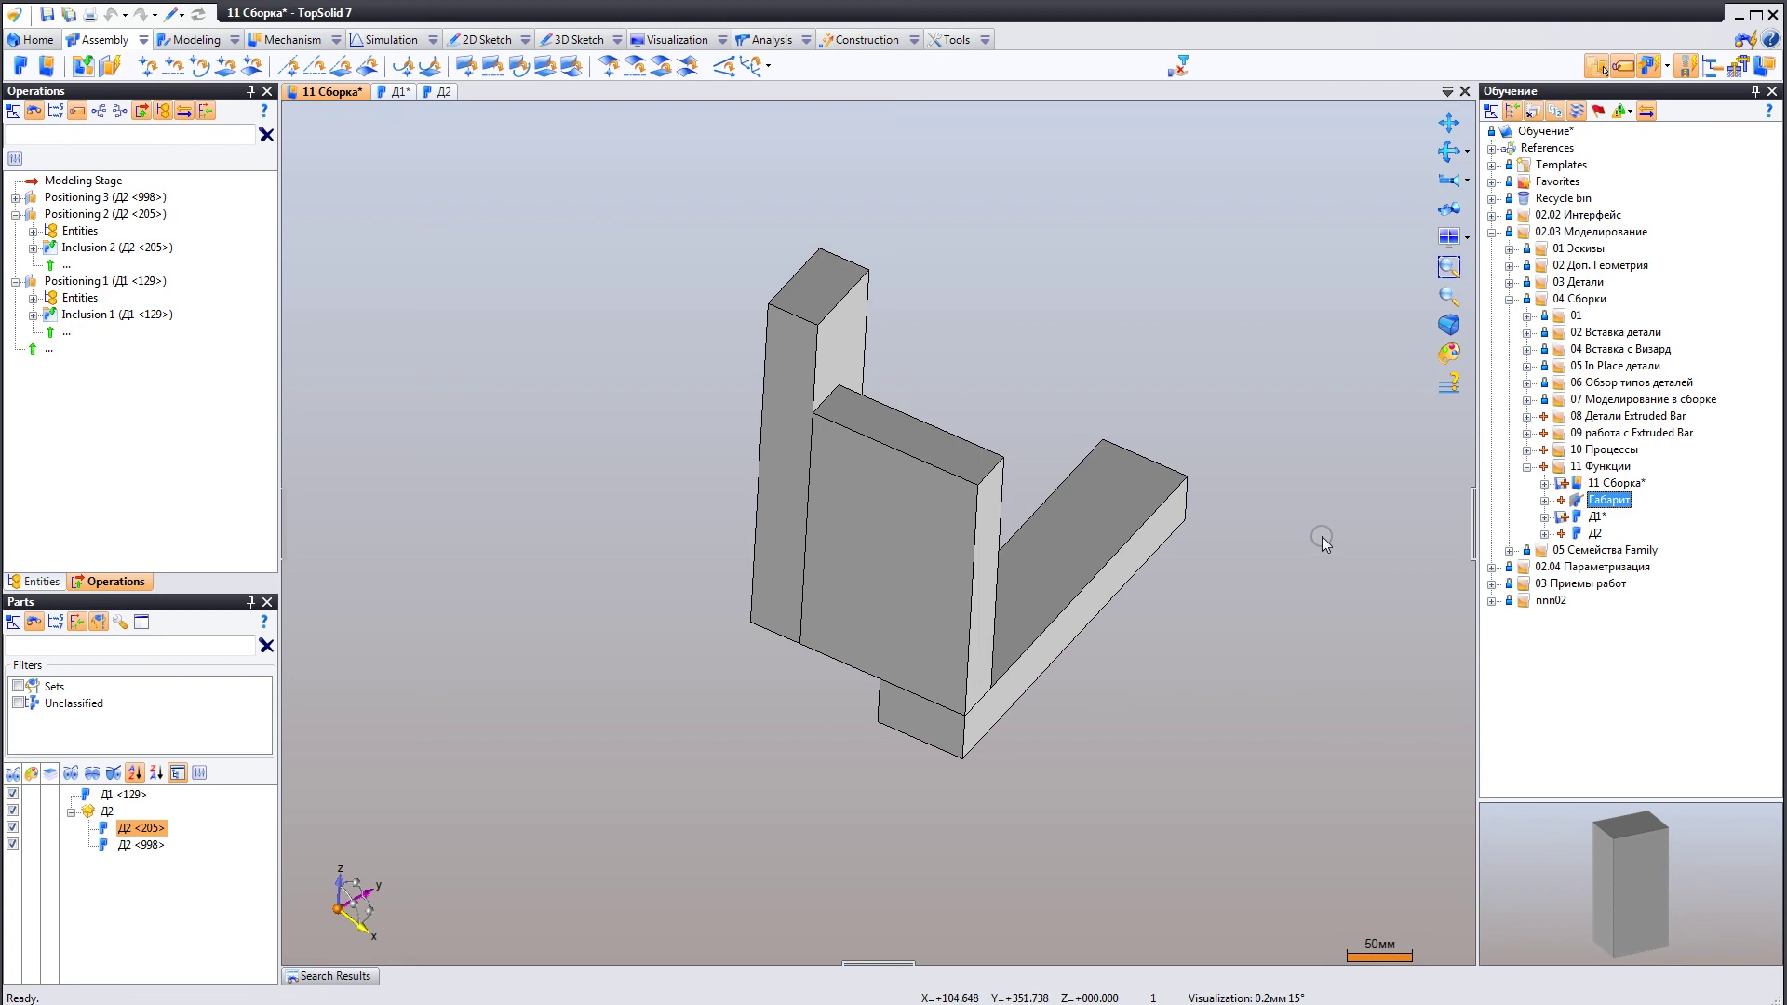
mouse_move(1234, 646)
middle_mouse_down()
mouse_move(1030, 648)
mouse_move(1088, 562)
mouse_move(1064, 606)
middle_mouse_up()
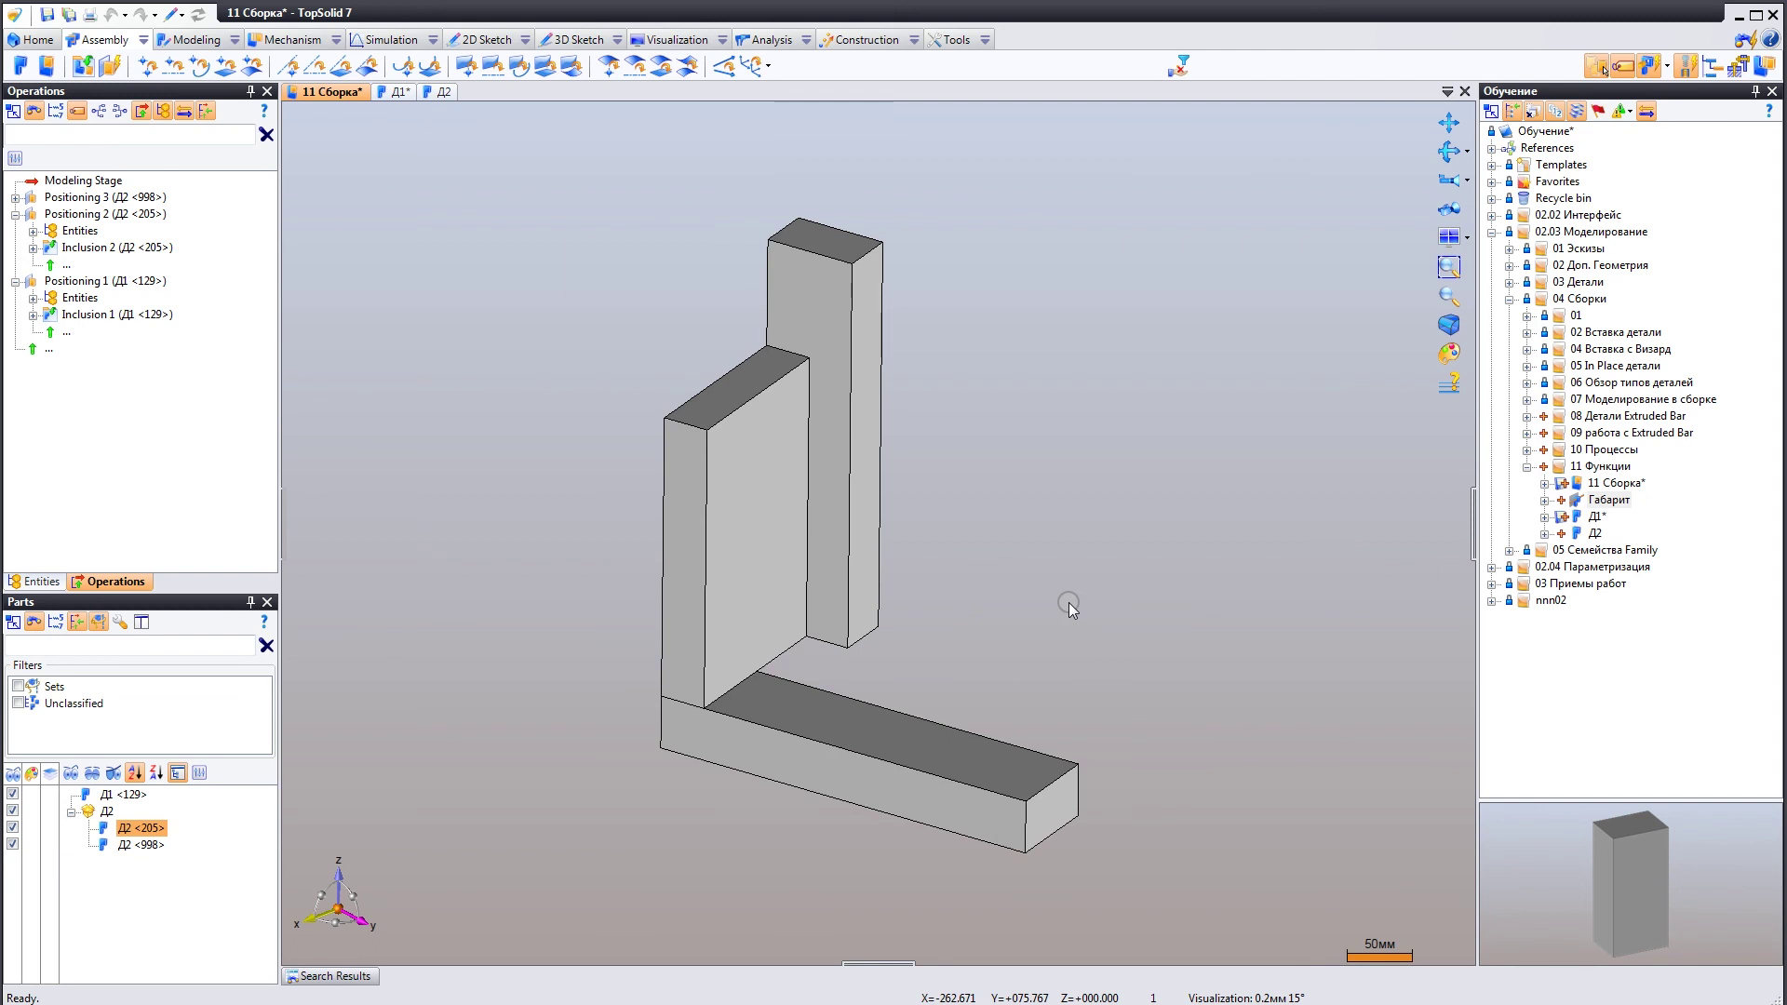